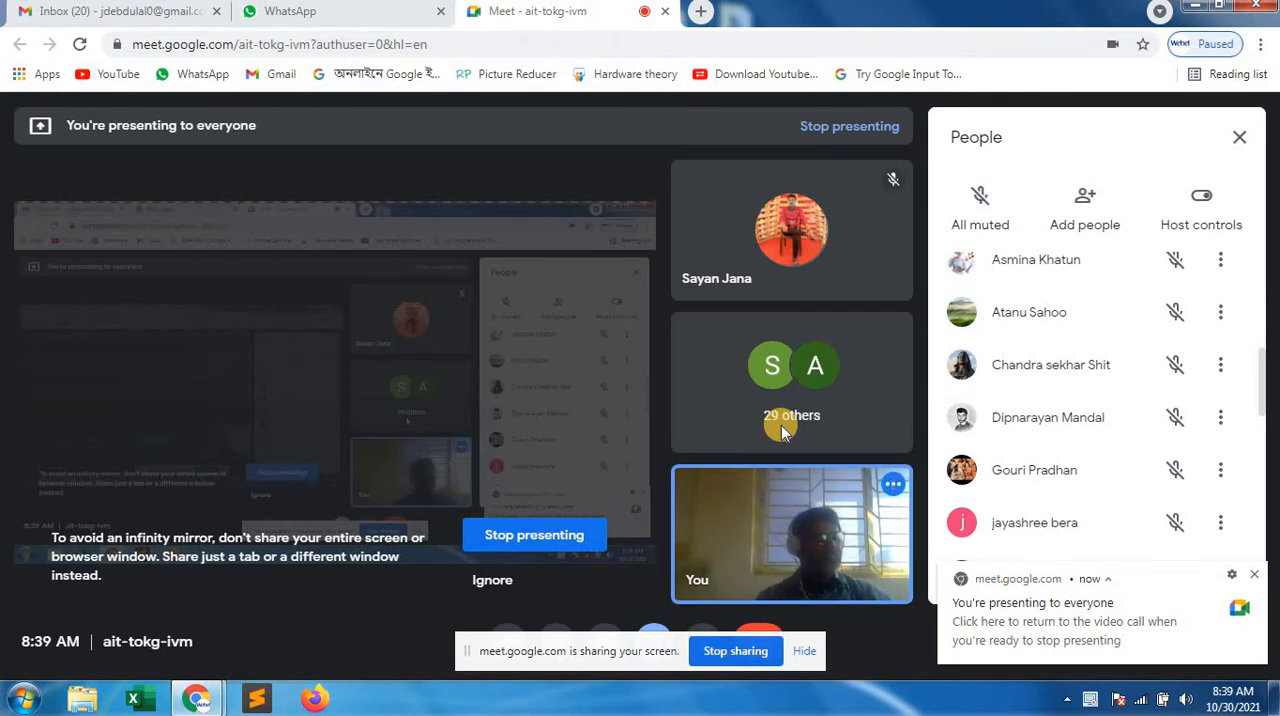
Admit the waiting participant to the video call
mouse_move(189, 424)
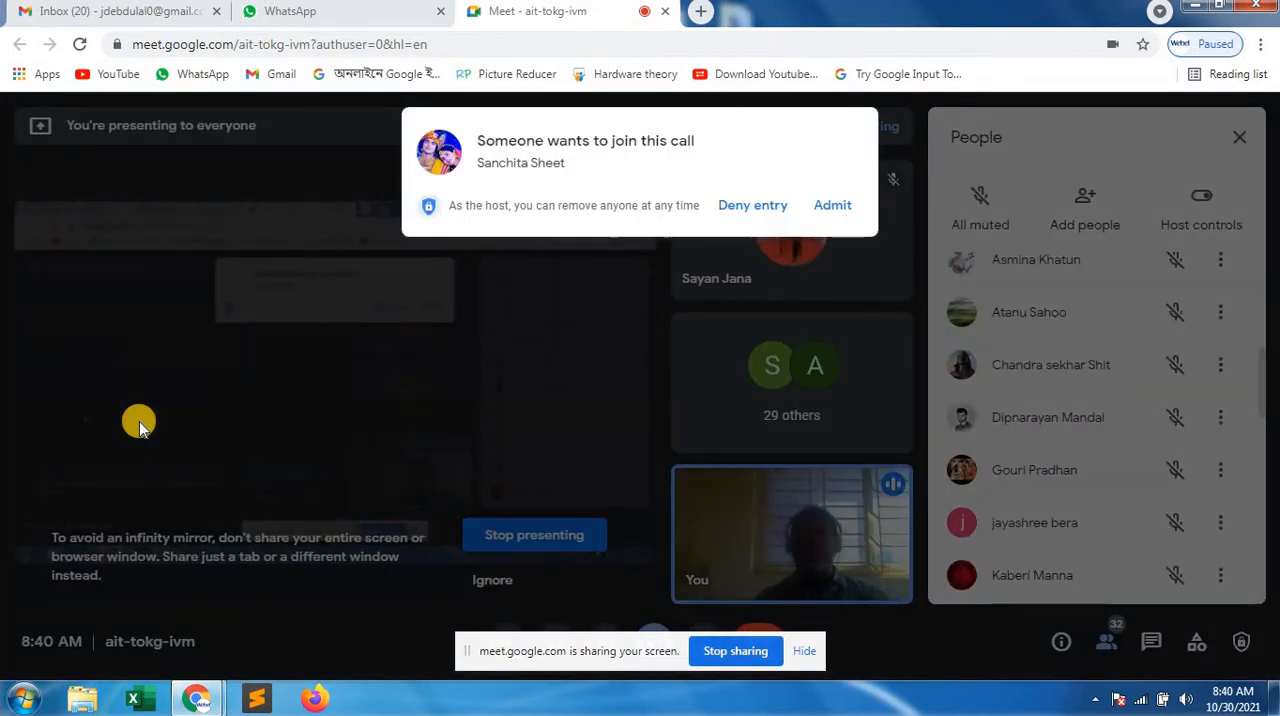
left_click(836, 206)
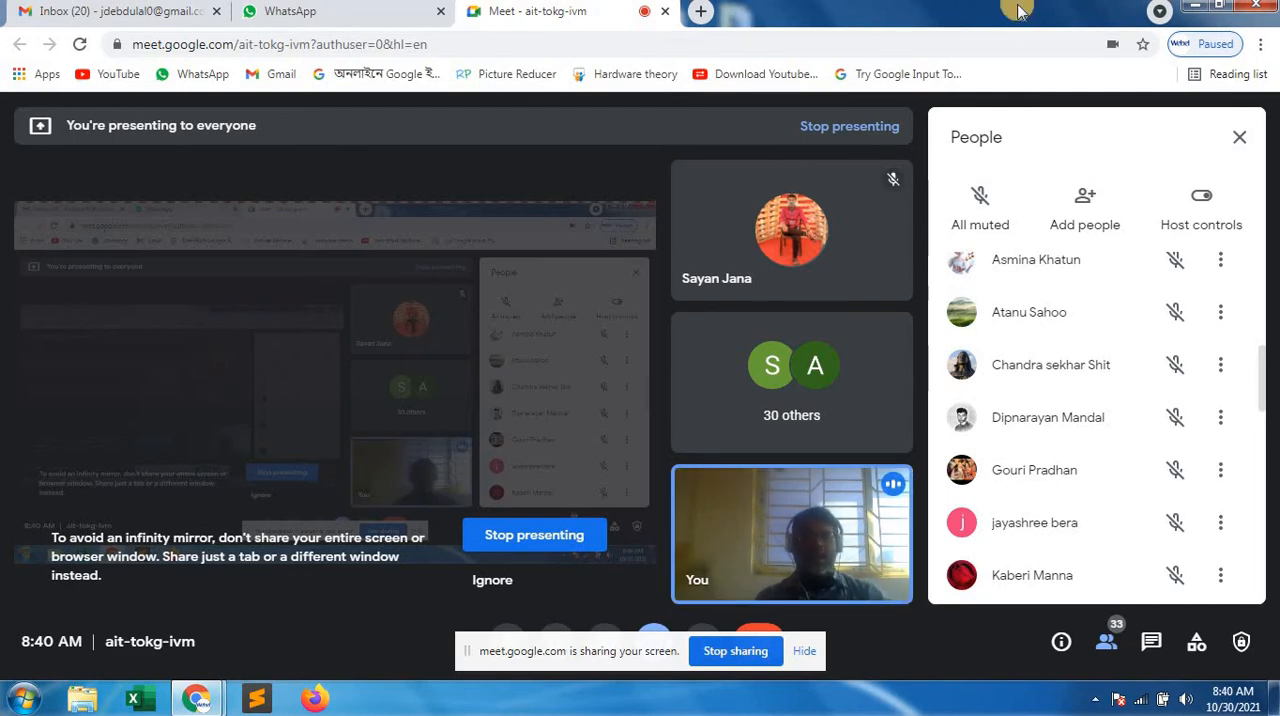
Switch to Word and create a blank document in a maximized window, clear of the call's presenting notification
left_click(1195, 12)
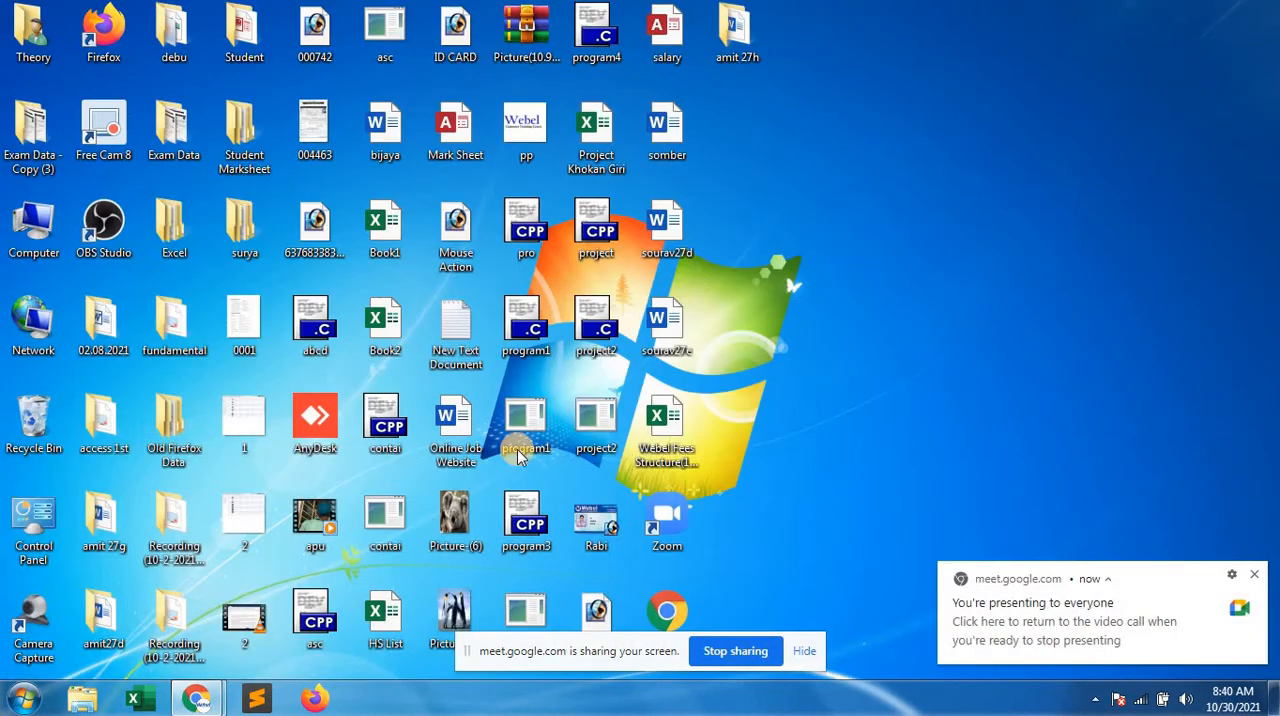
left_click(24, 698)
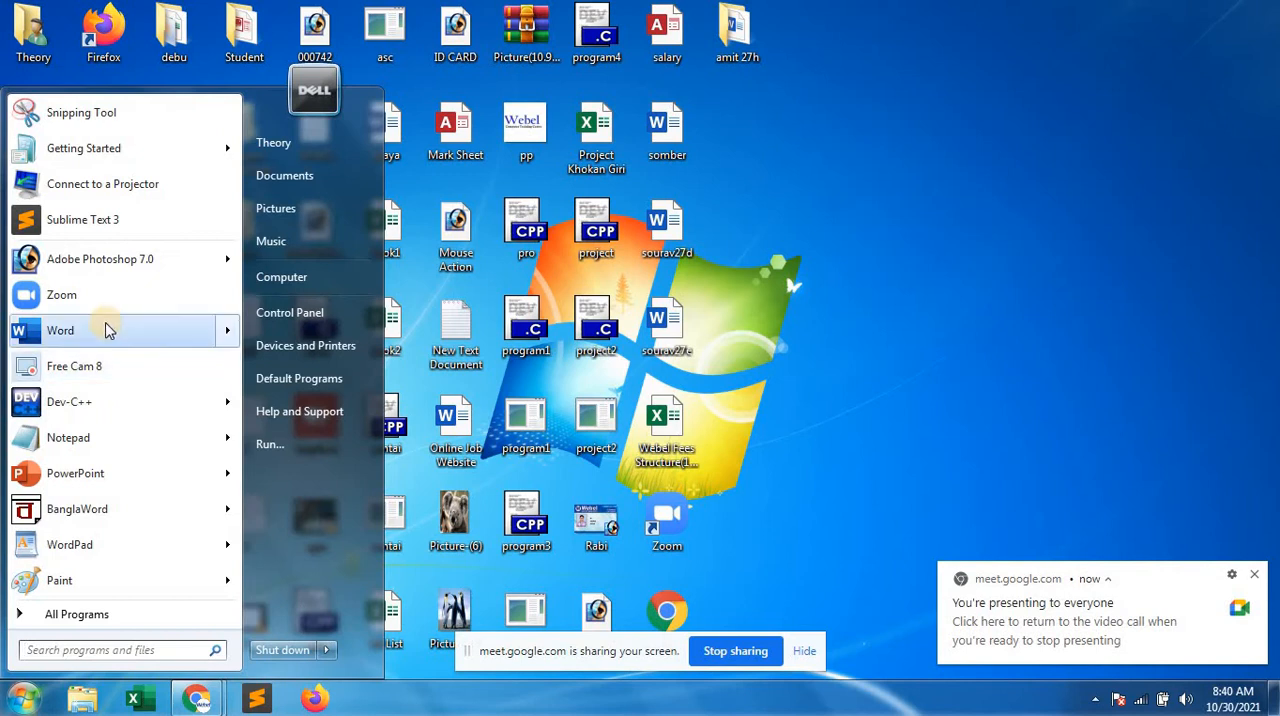
left_click(103, 328)
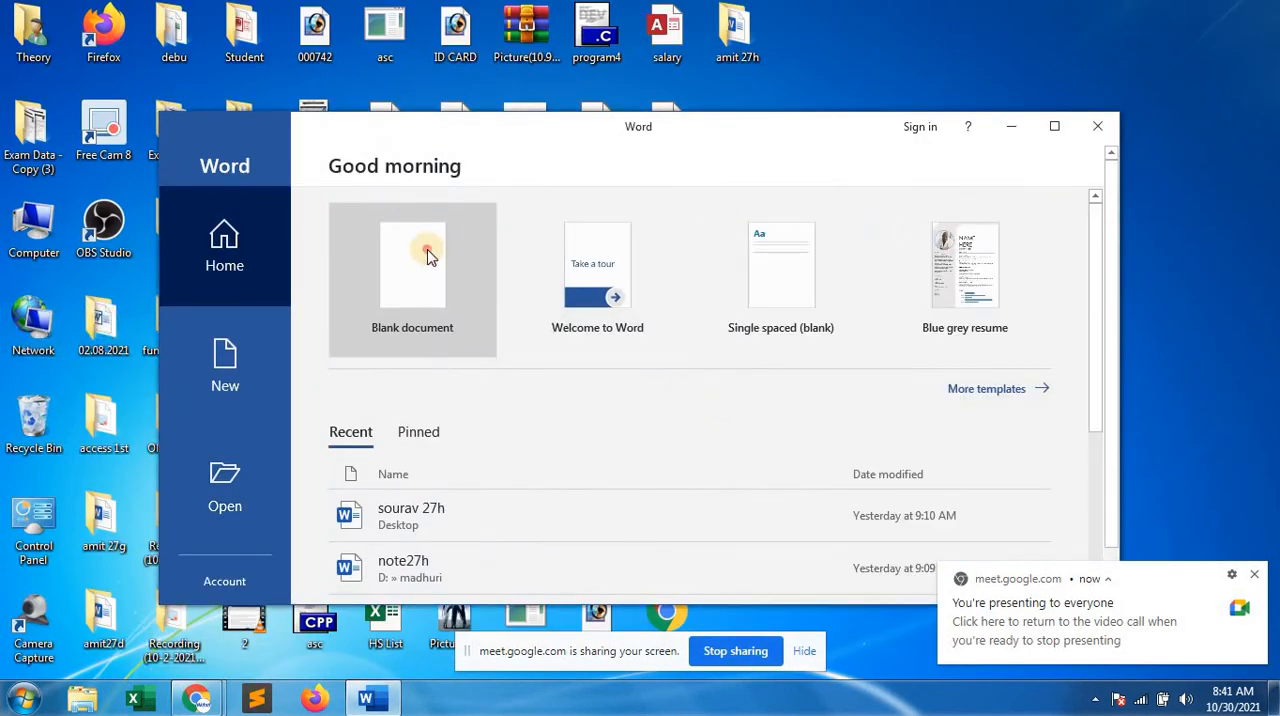
left_click(427, 256)
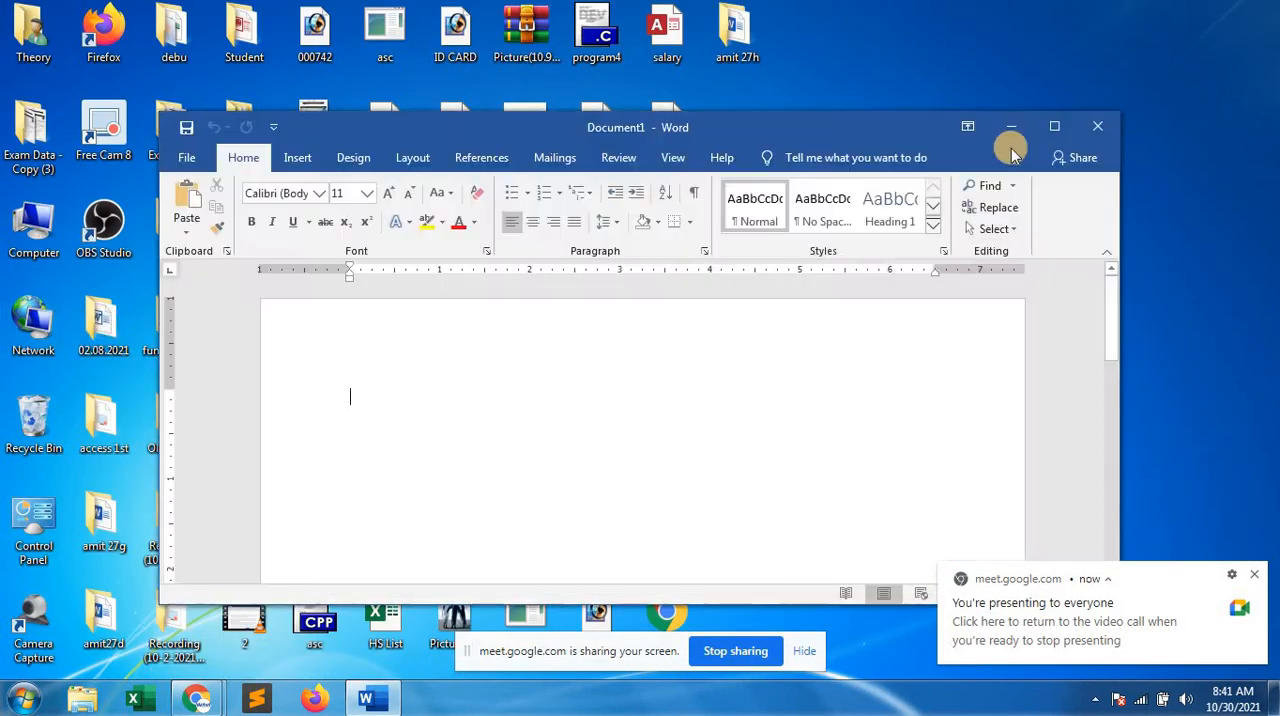
left_click(1057, 126)
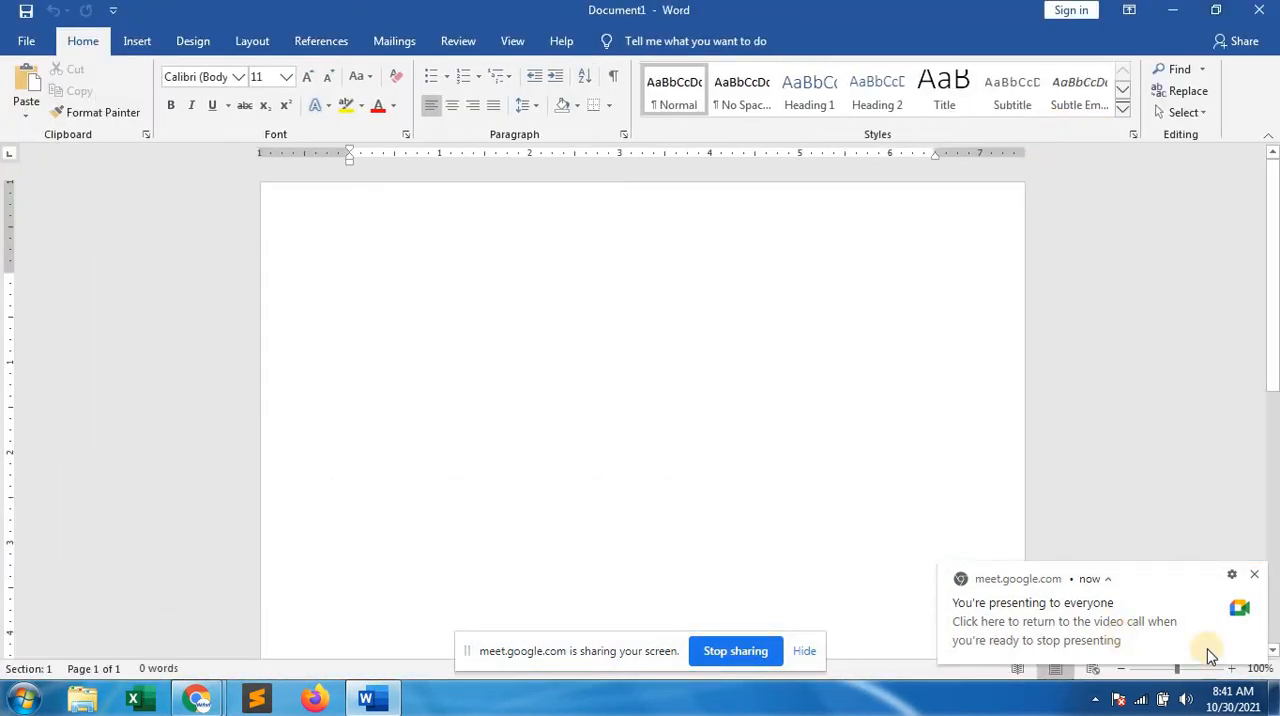
left_click(1255, 576)
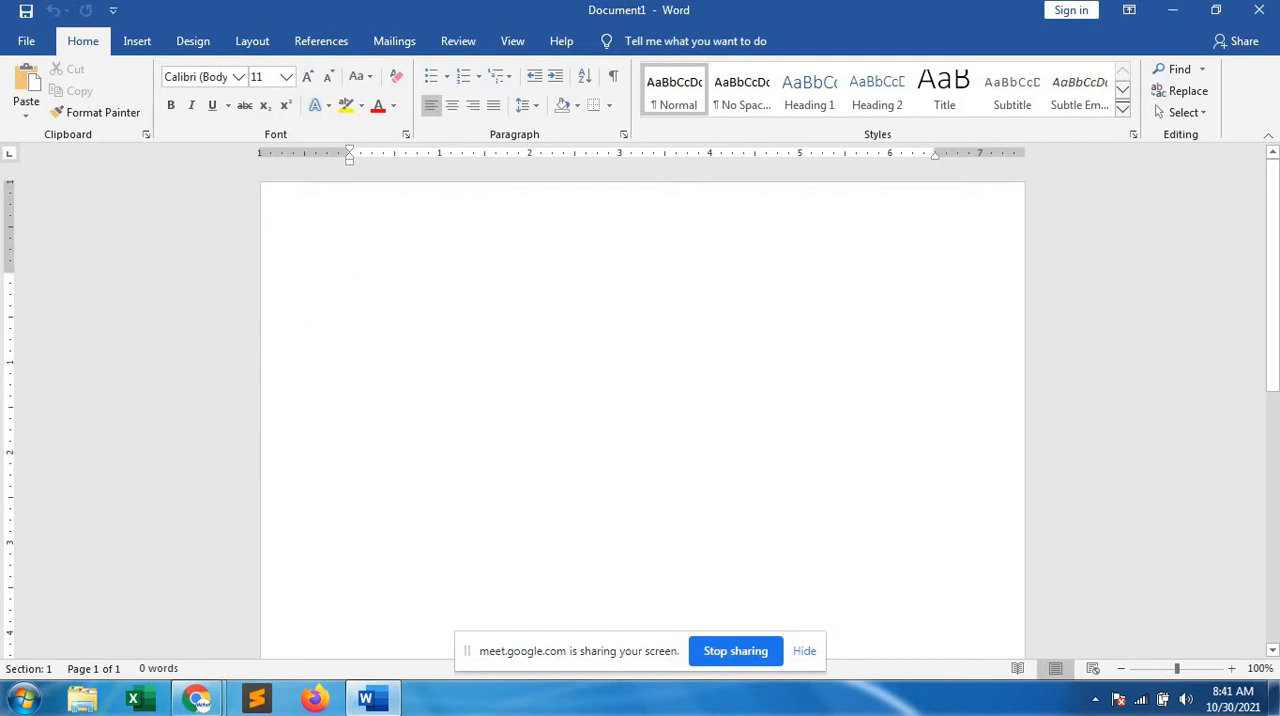
Switch back to the Google Meet call and admit the next waiting participant
mouse_move(200, 700)
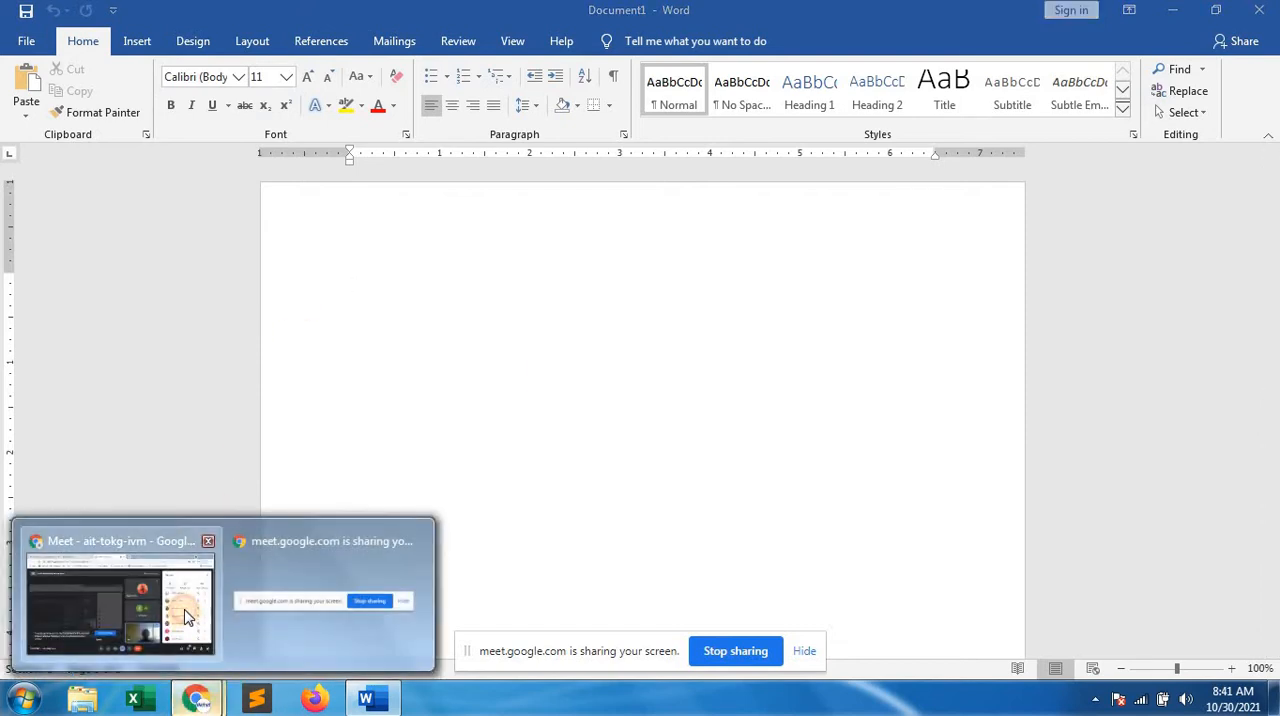
left_click(186, 543)
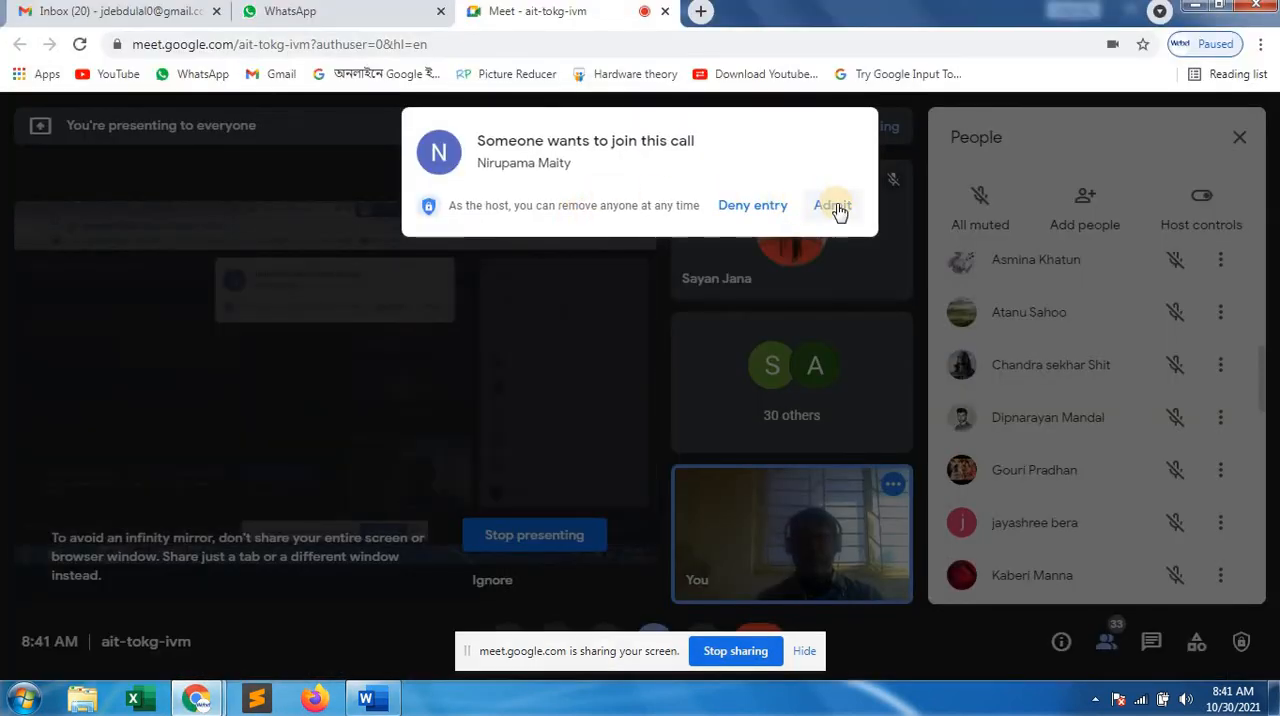
left_click(834, 206)
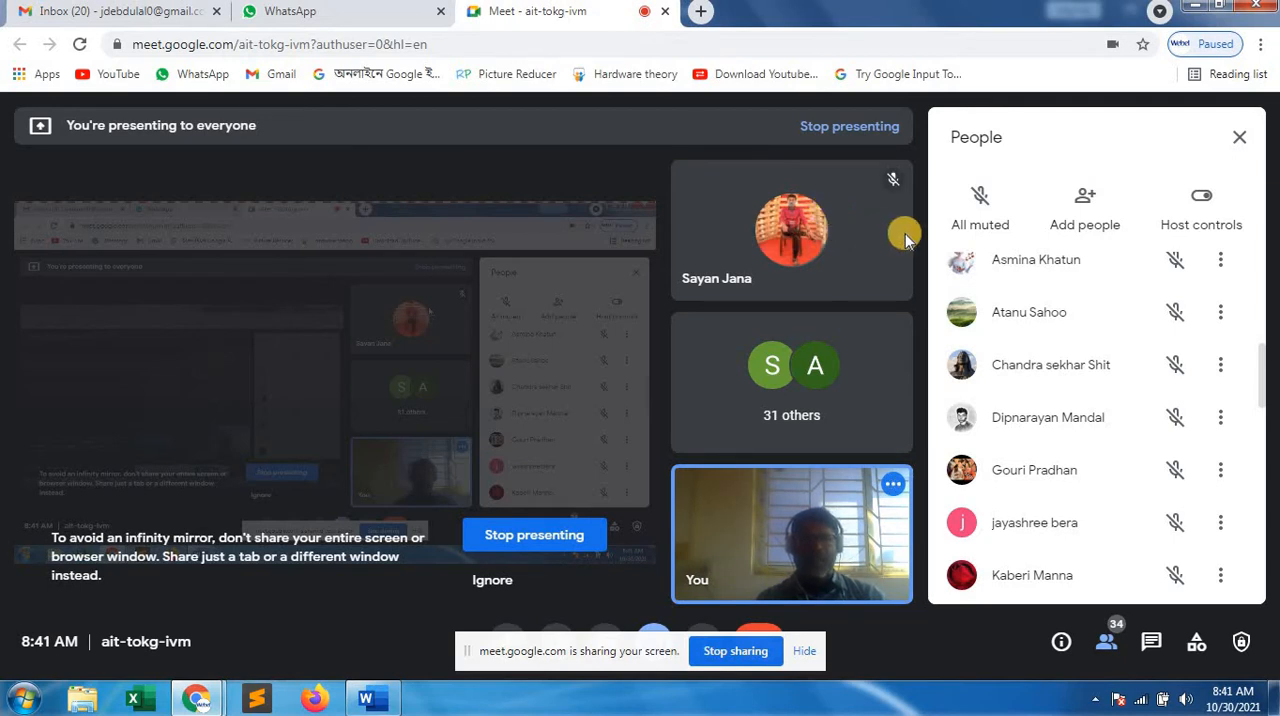
Look through the call's participant list to check who has joined and whose microphone is on
scroll(1051, 393, "down", 1)
scroll(1051, 398, "down", 10)
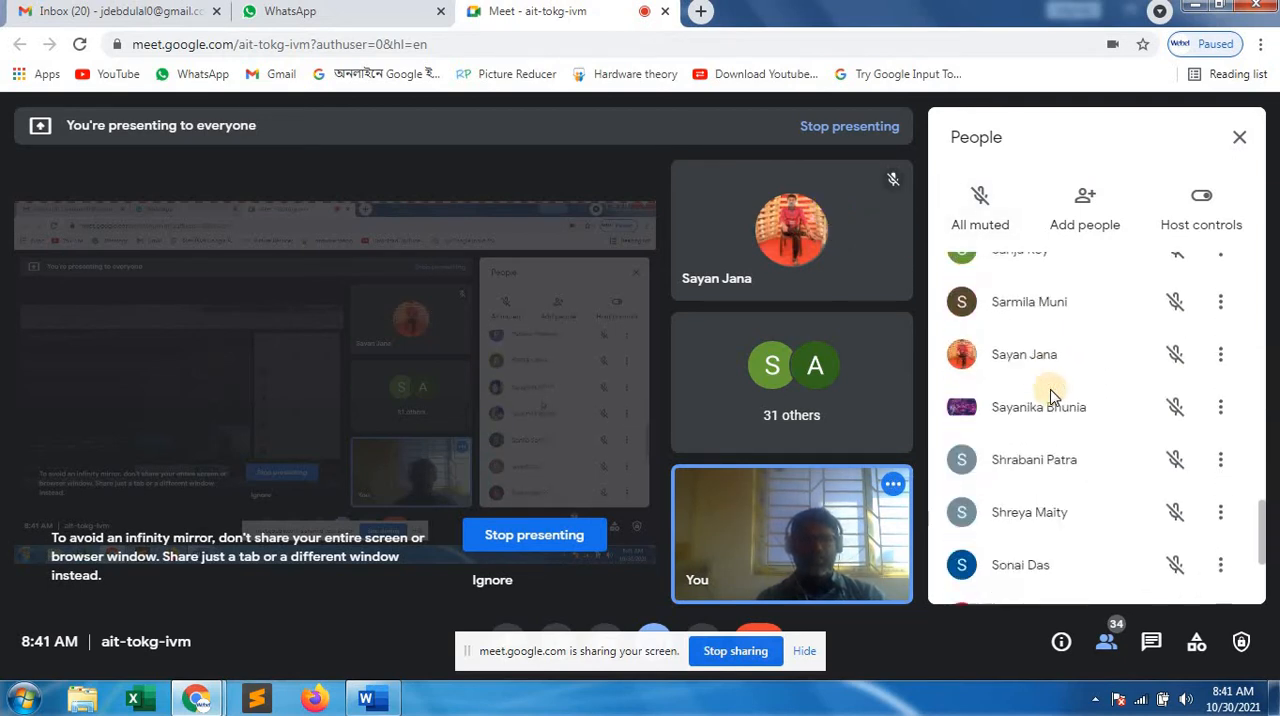
scroll(1051, 395, "up", 8)
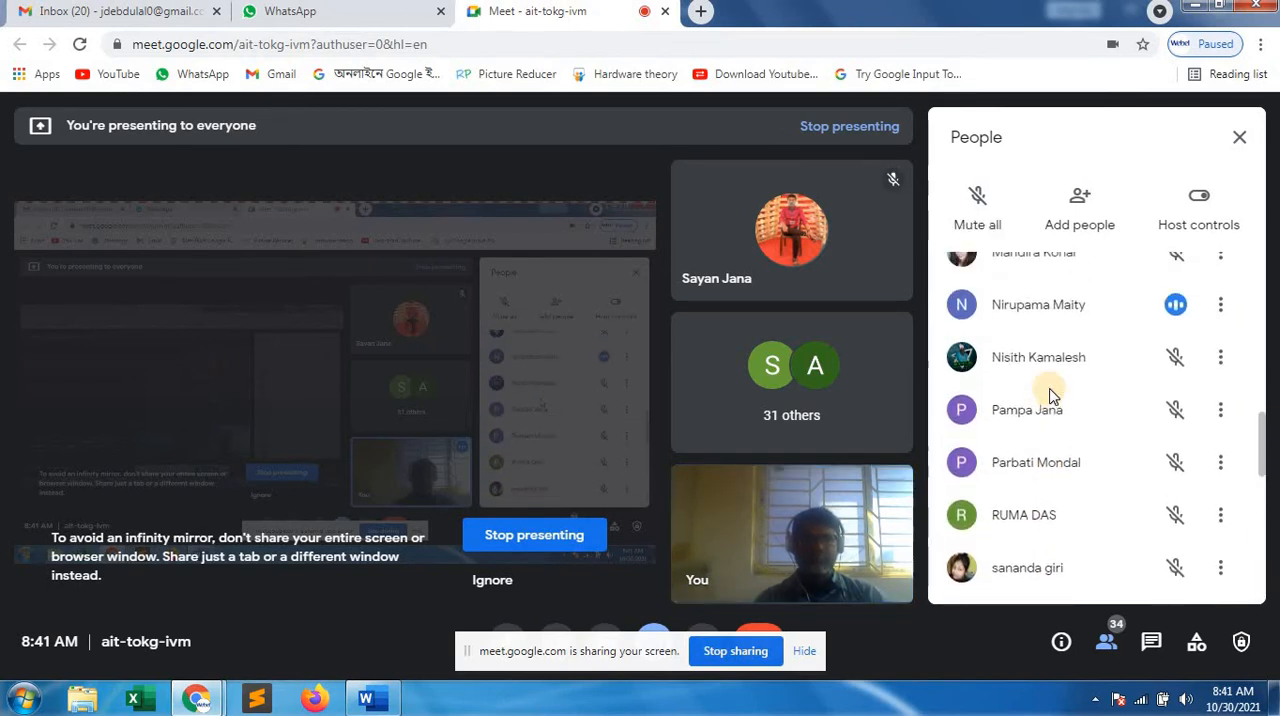
scroll(1051, 395, "up", 1)
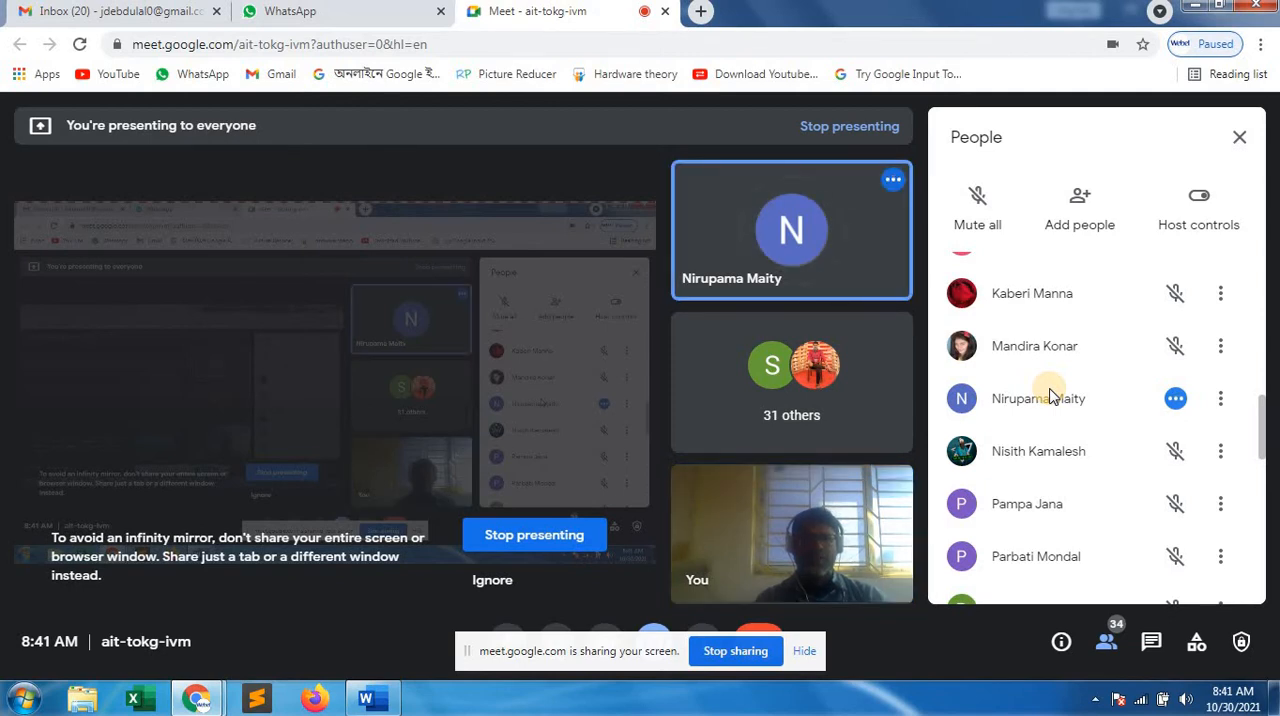
scroll(1051, 395, "up", 3)
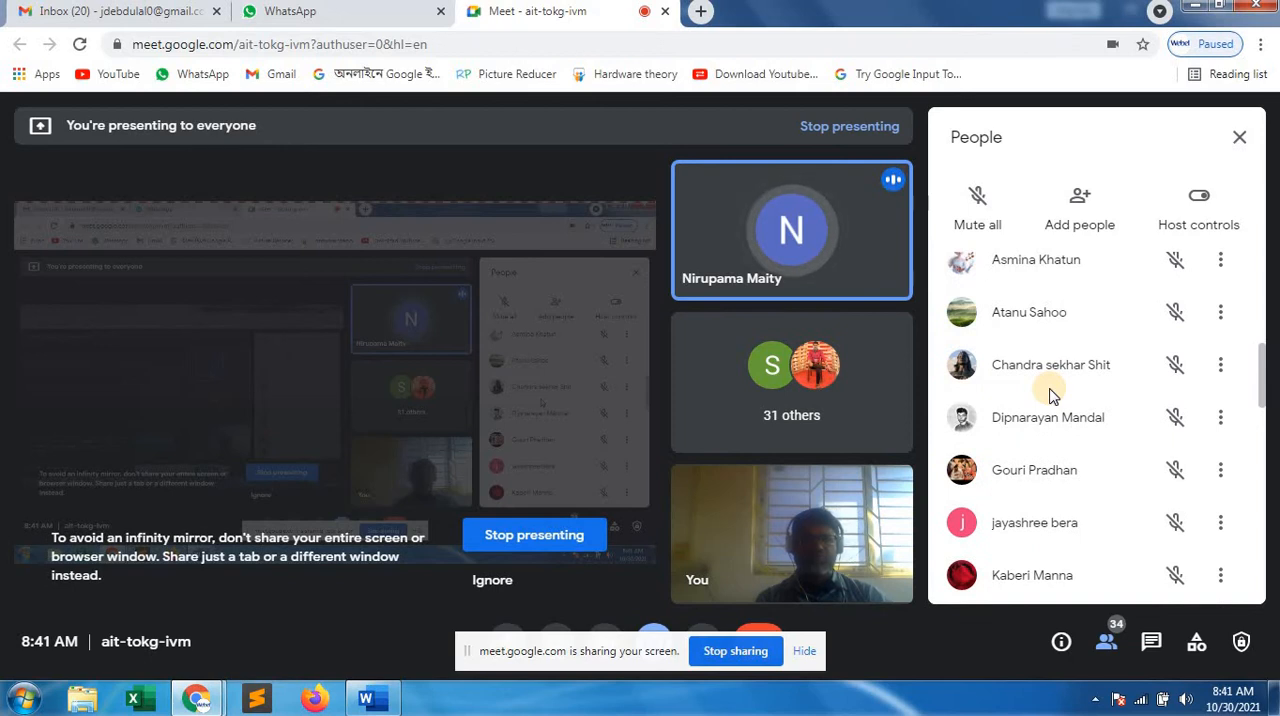
scroll(1051, 395, "down", 1)
scroll(1051, 395, "up", 1)
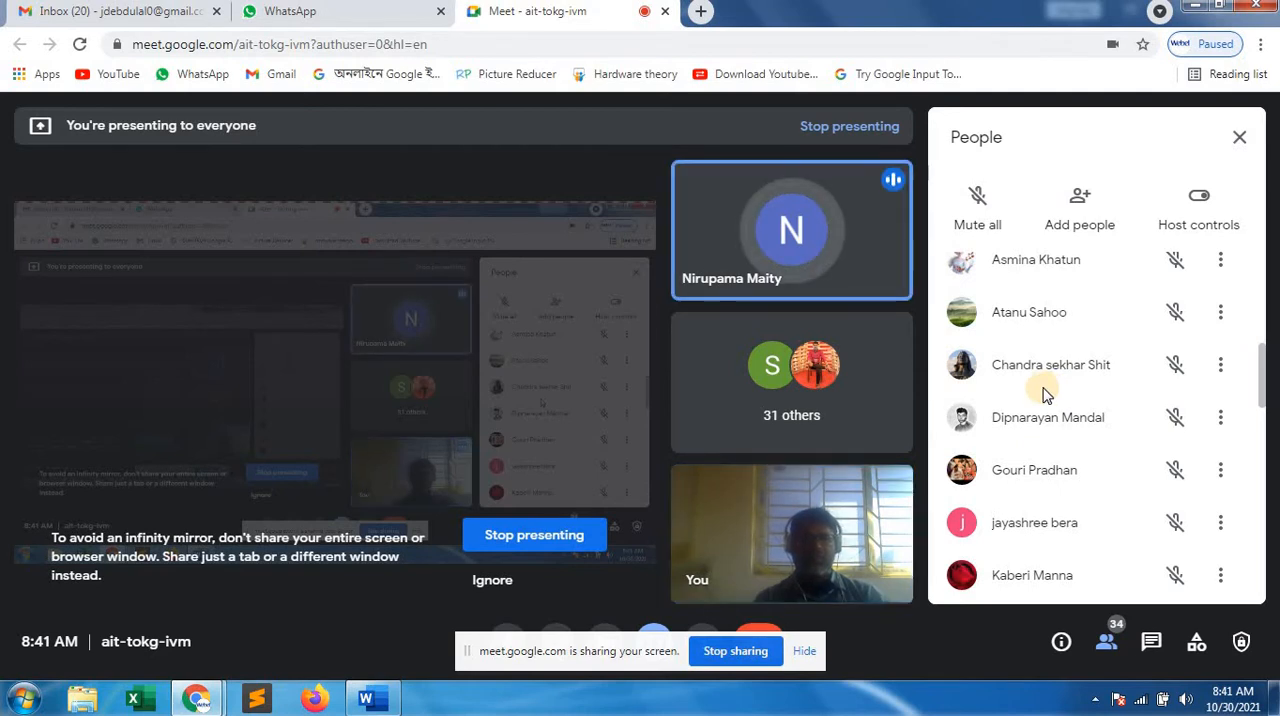
scroll(1048, 395, "down", 5)
scroll(1045, 393, "down", 6)
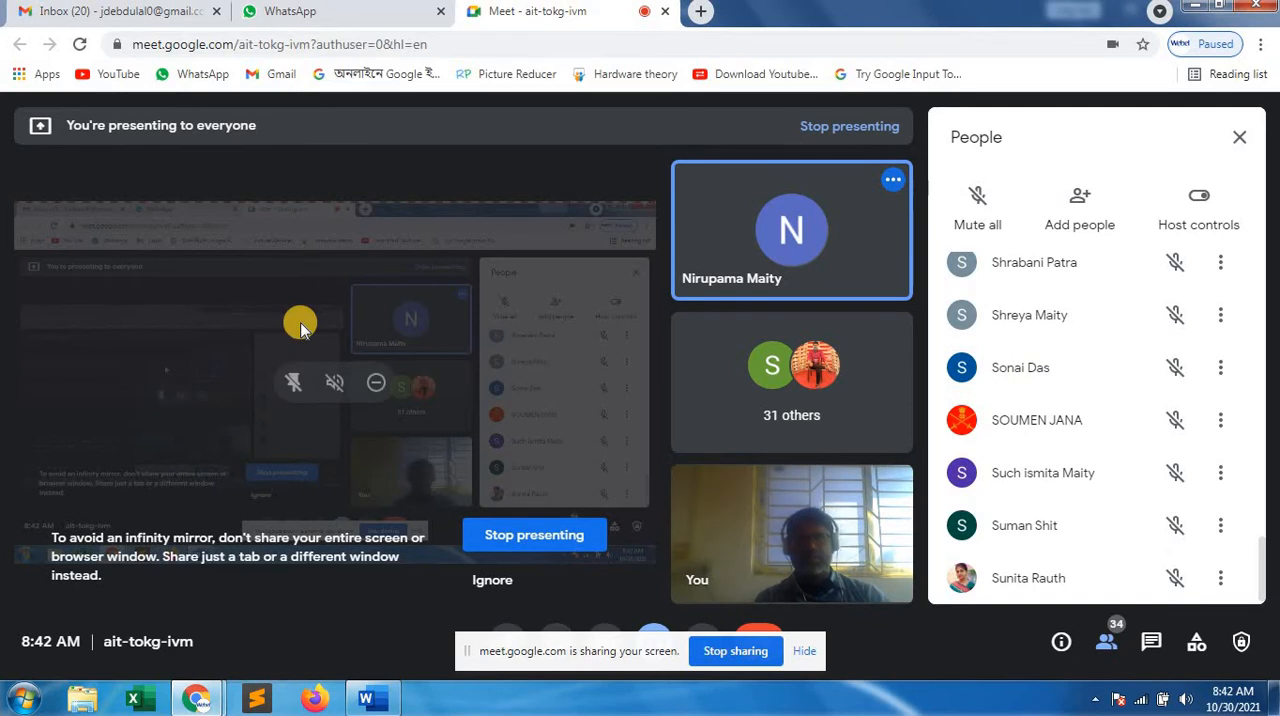
Hide the screen-sharing bar and return to the blank Word document, dismissing the presenting notification
left_click(805, 651)
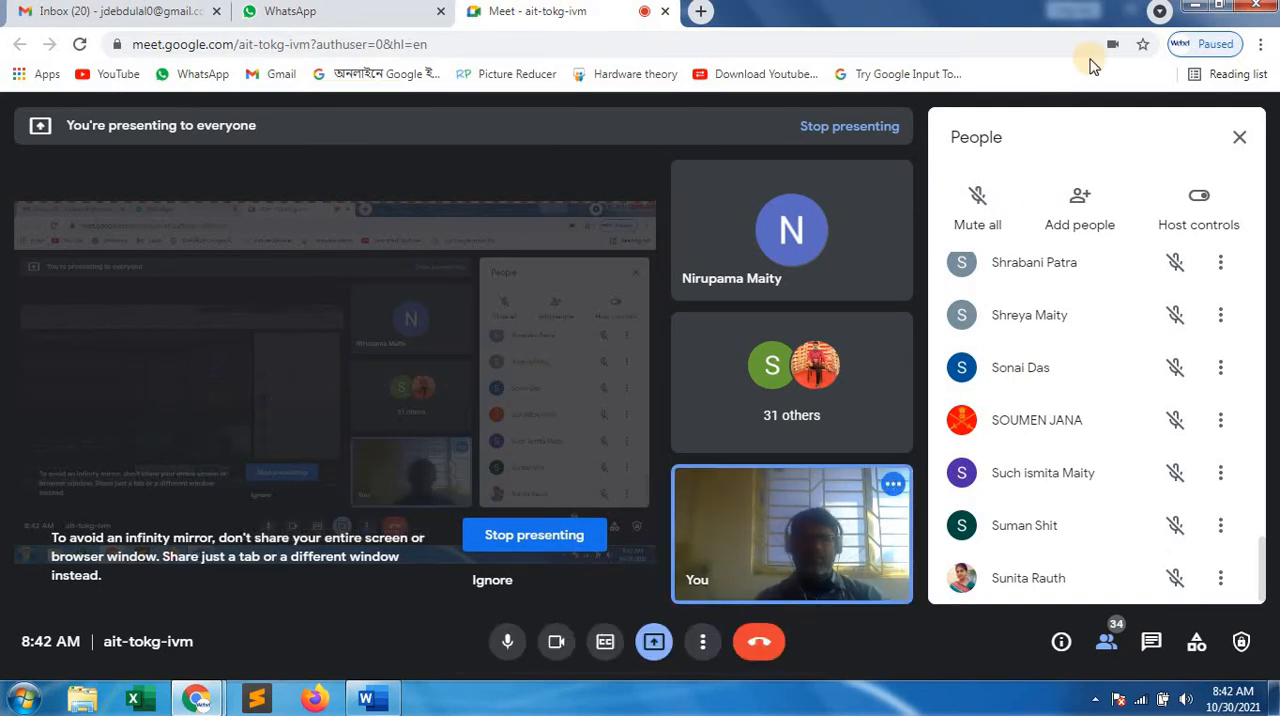
left_click(1190, 12)
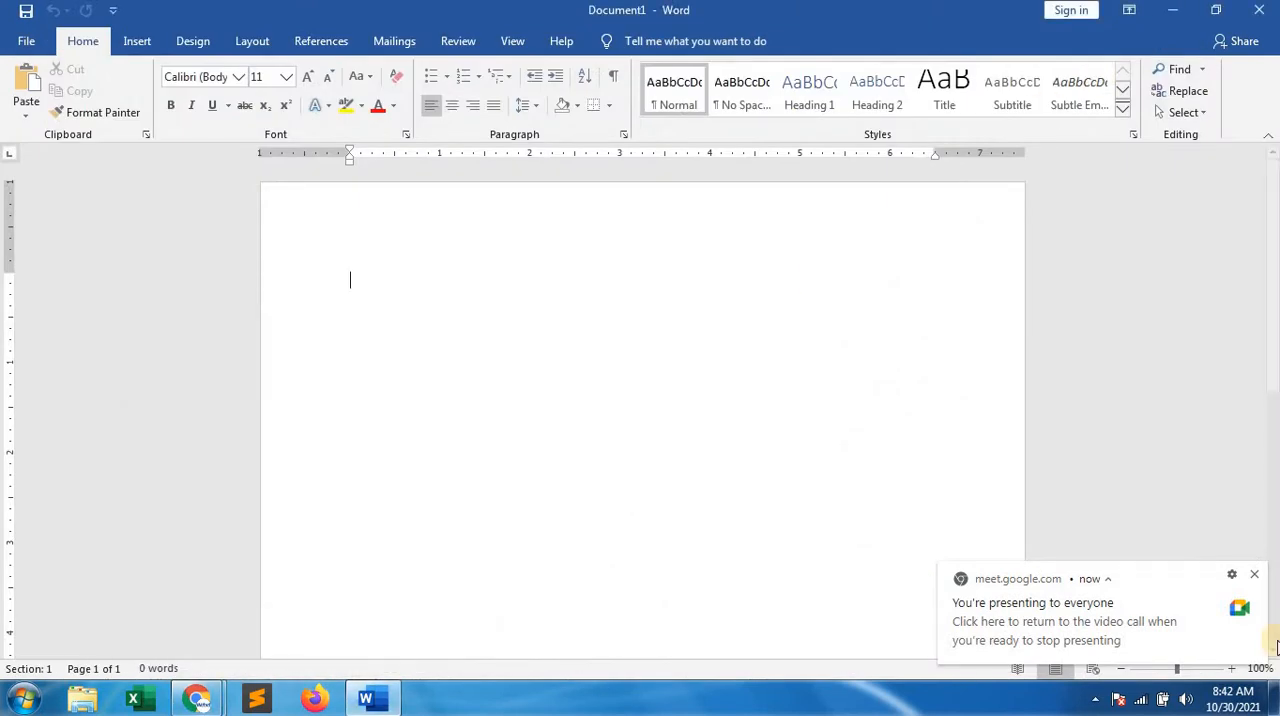
left_click(1257, 580)
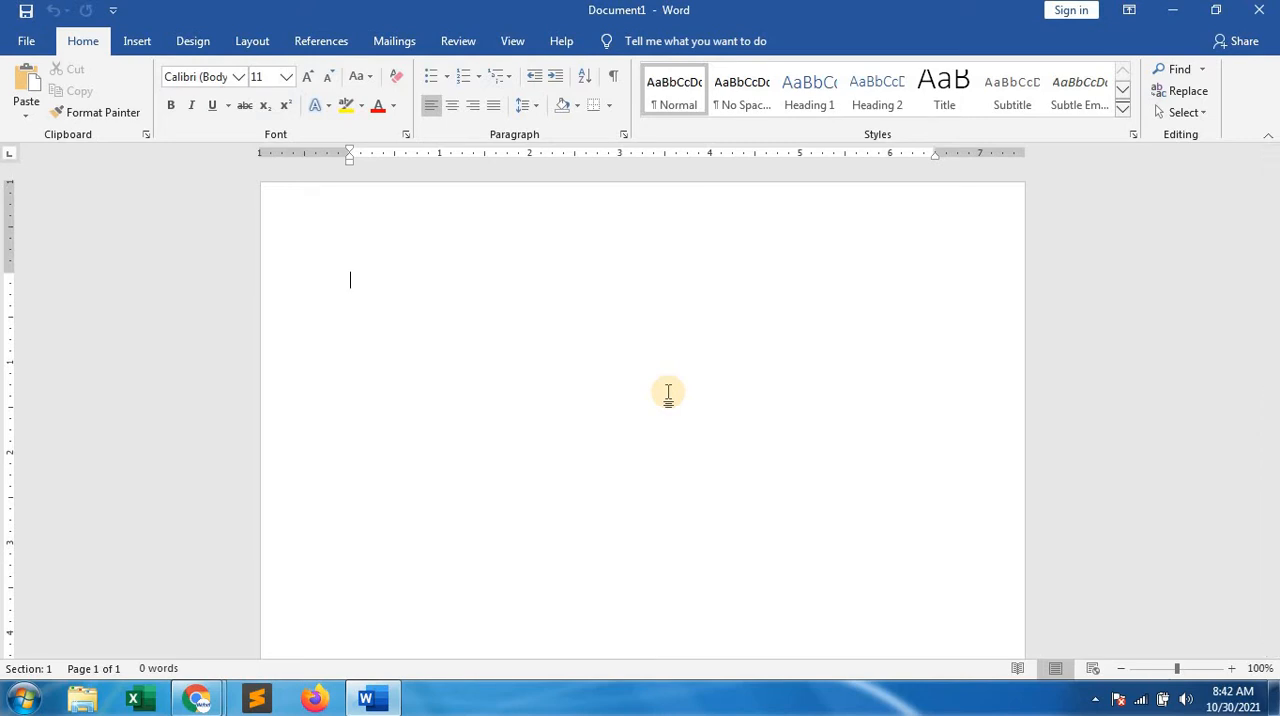
Insert a table with 5 columns and 7 rows at the start of the document
left_click(138, 43)
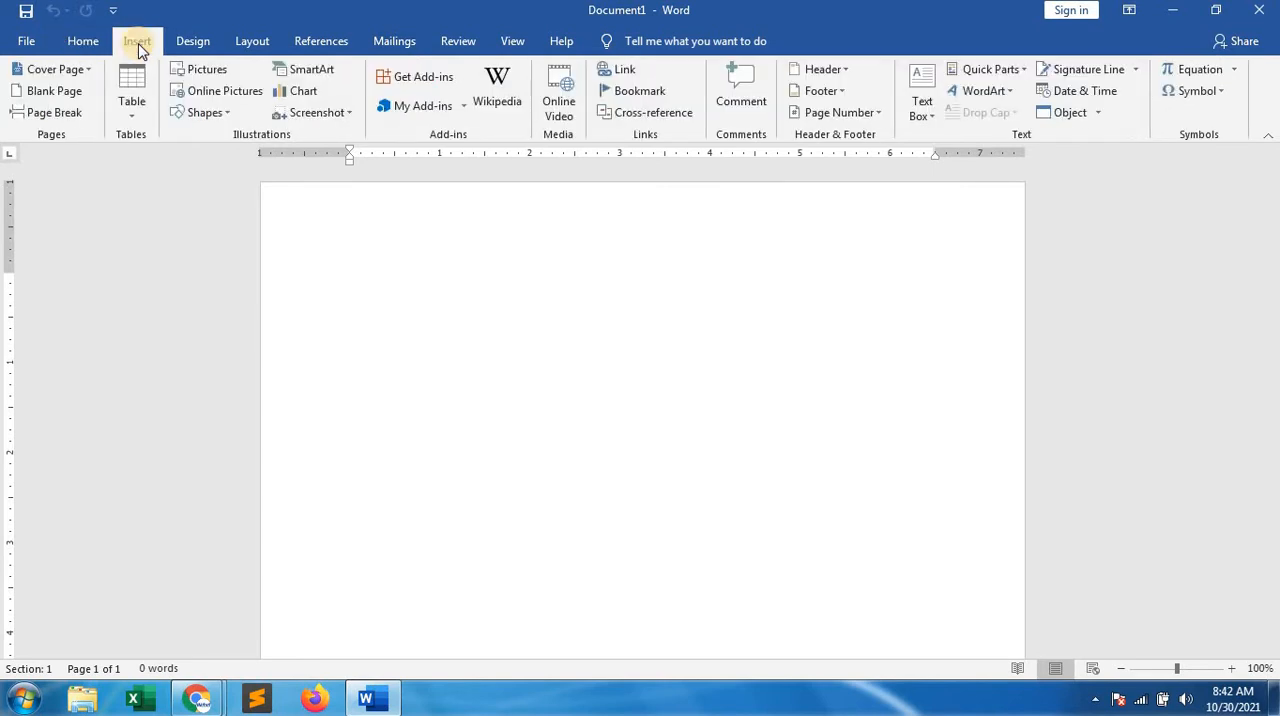
left_click(127, 113)
left_click(127, 113)
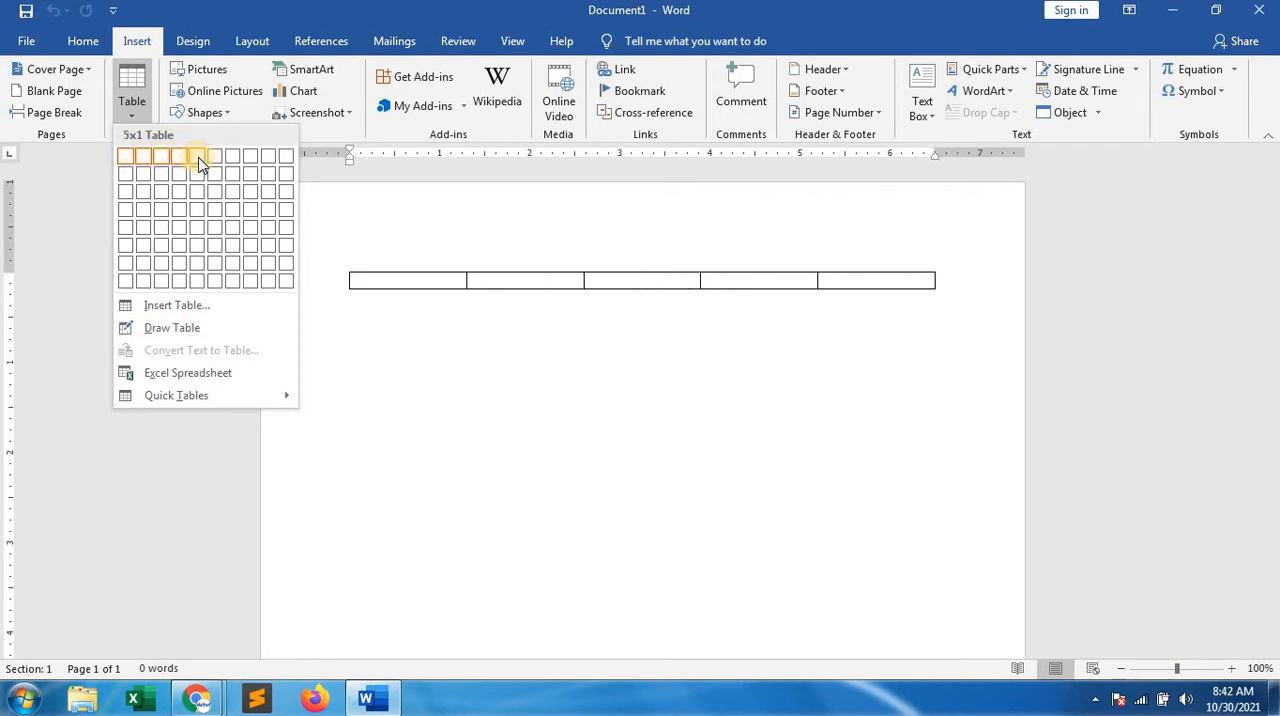
left_click(205, 268)
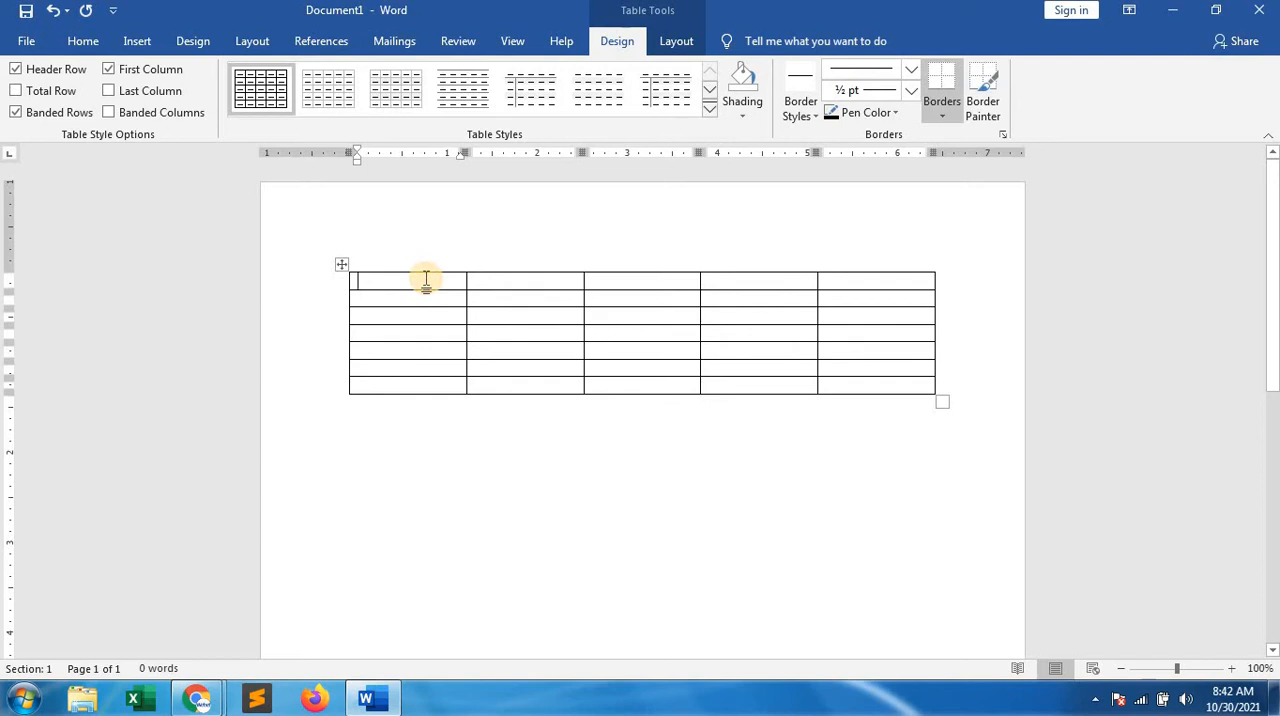
Fill the table's header row with 1st name, Last, Vill, Post and Dist
type("1st name")
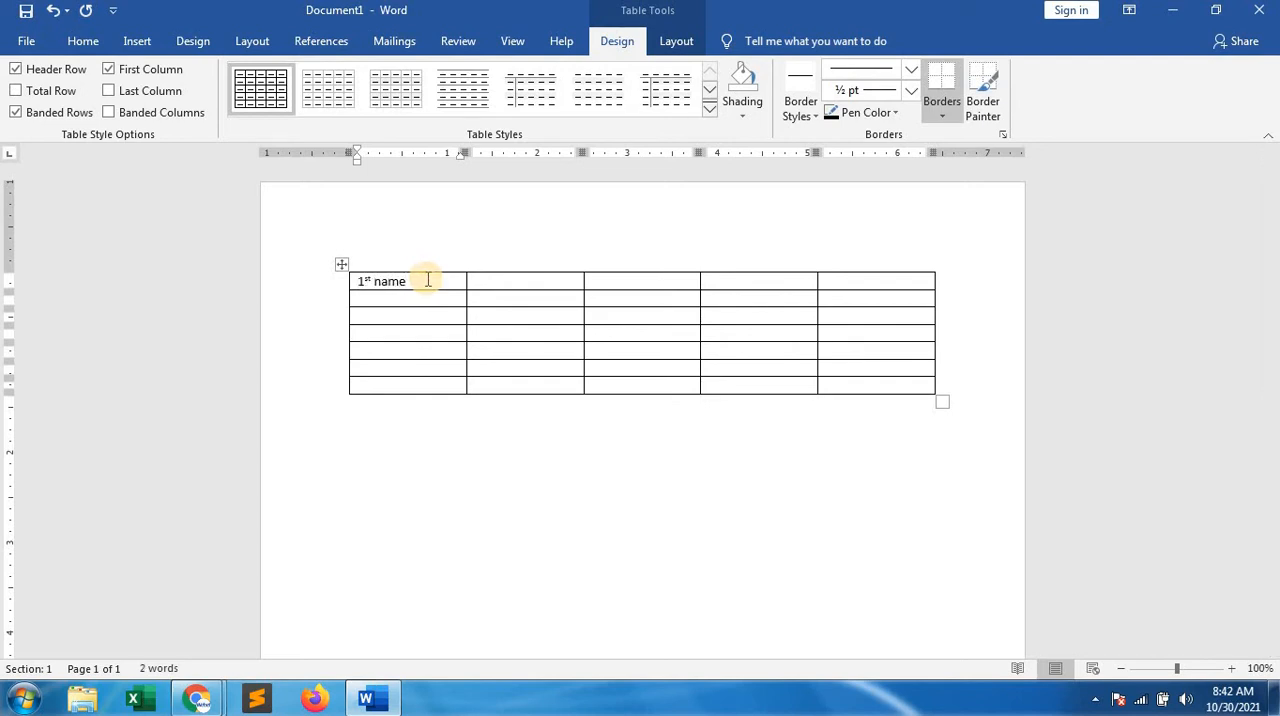
key("Tab")
type("2")
type("Last")
key("Tab")
type("Vill")
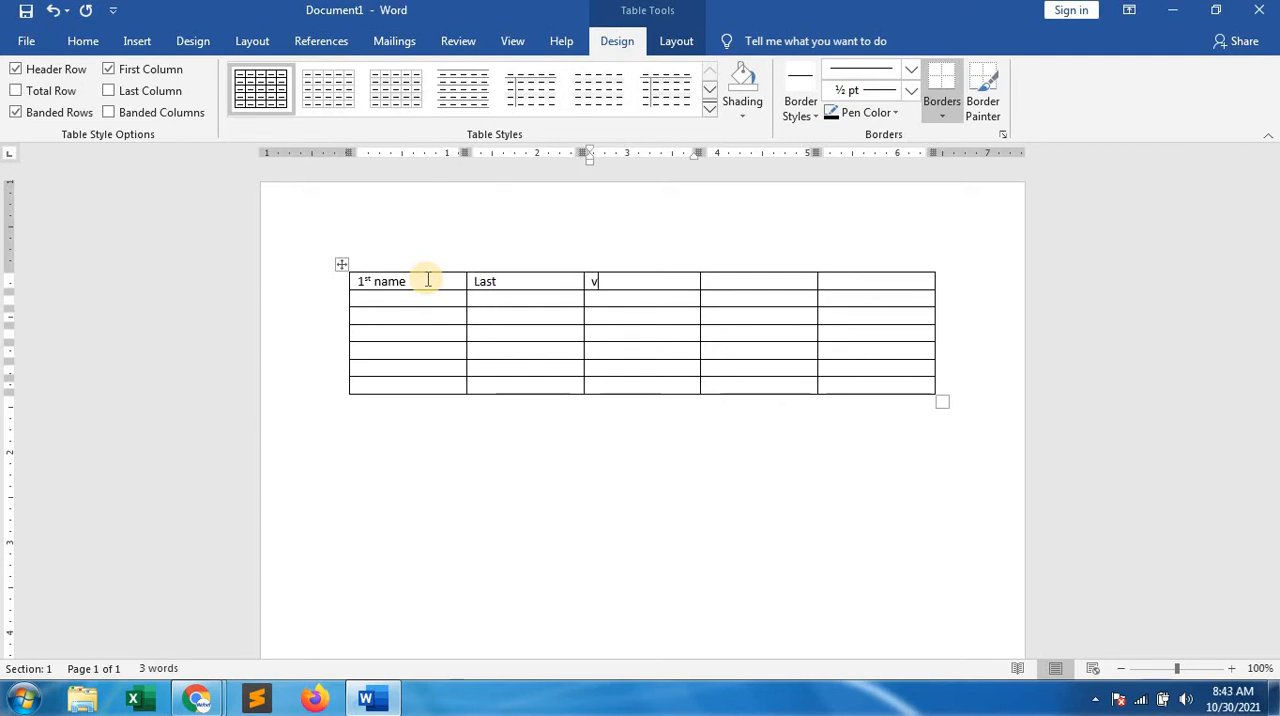
key("Tab")
type("pos")
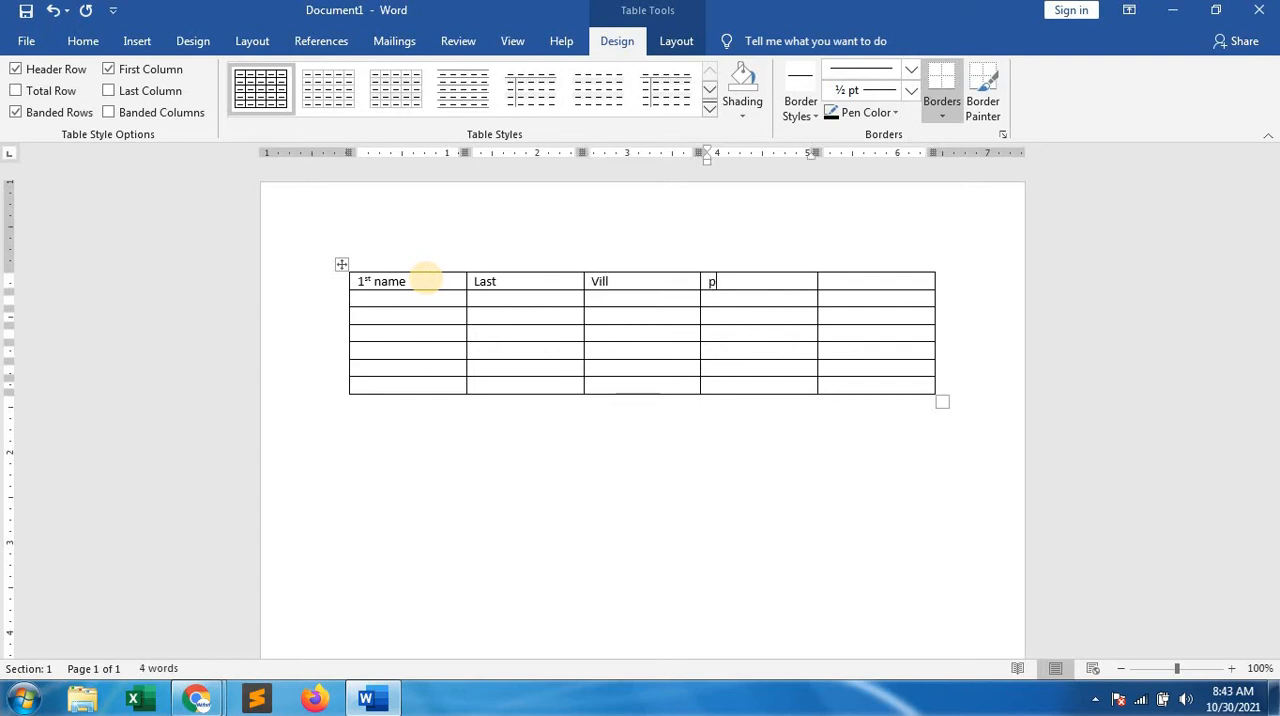
key("Tab")
type("dist")
key("Tab")
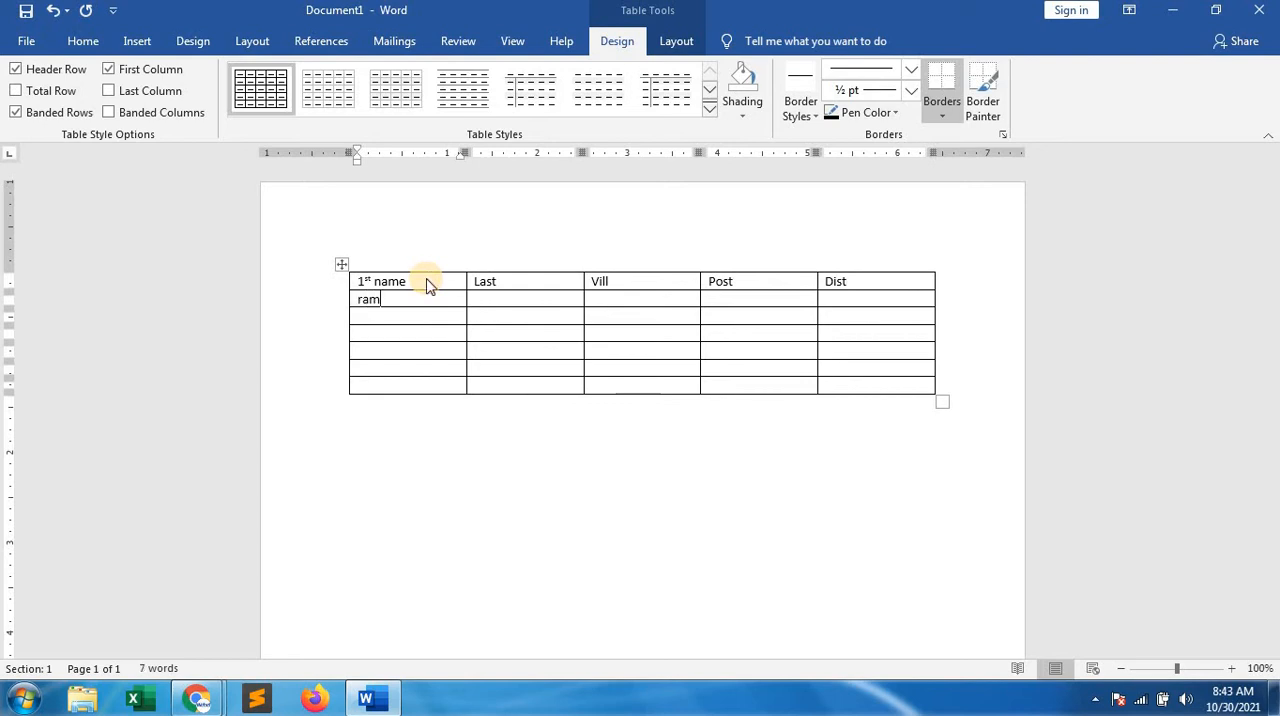
Fill the second row with the first person's first name, last name, village, post office and district
key("Tab")
key("Tab")
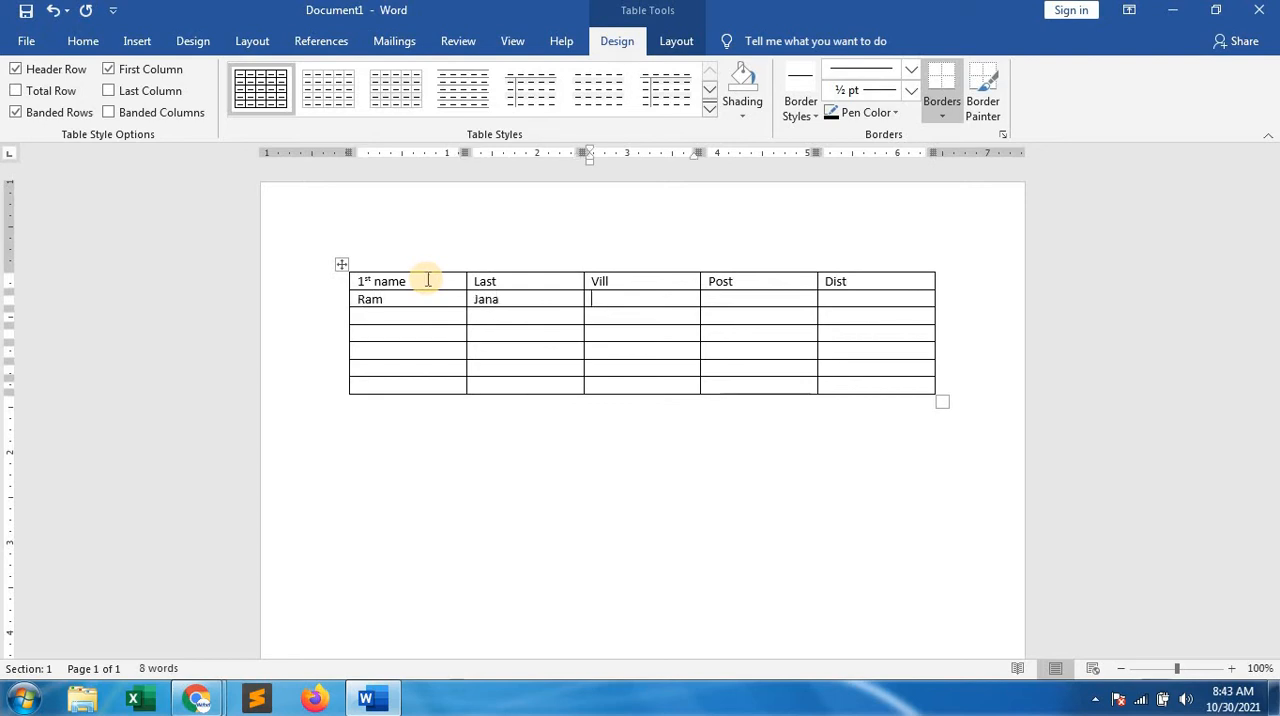
type("kamarda")
key("Tab")
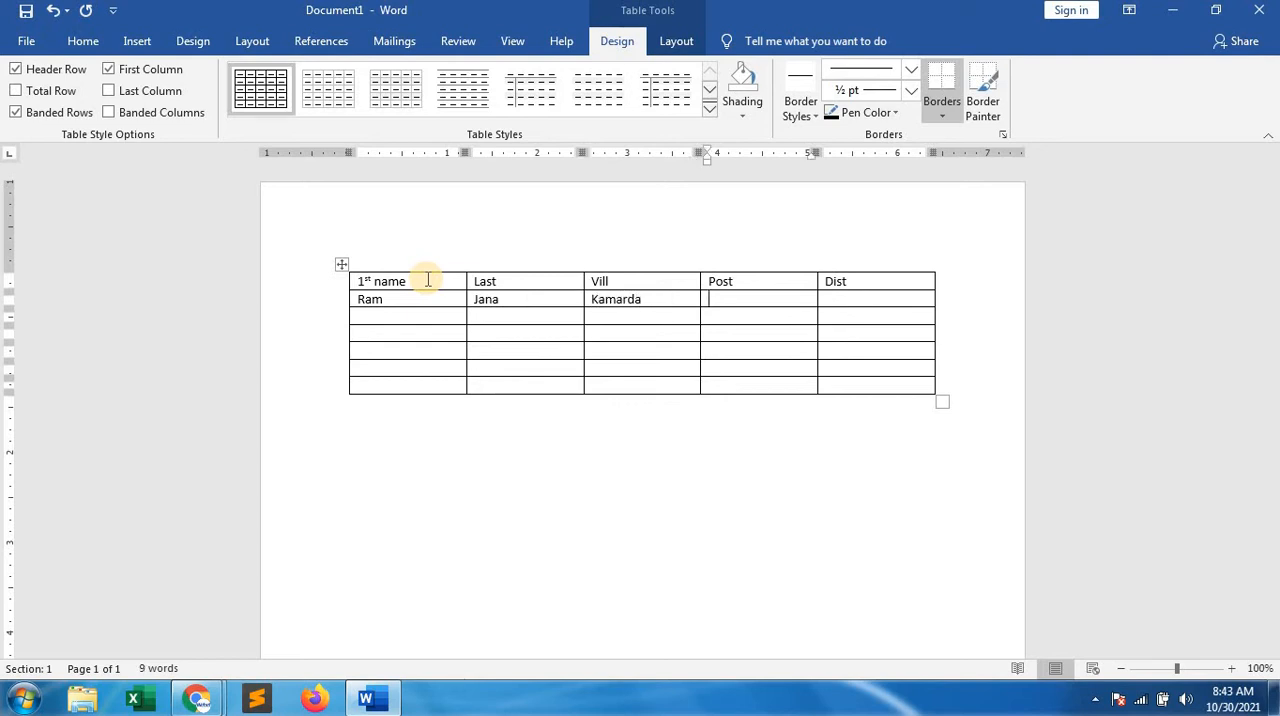
type("nachinda")
key("Tab")
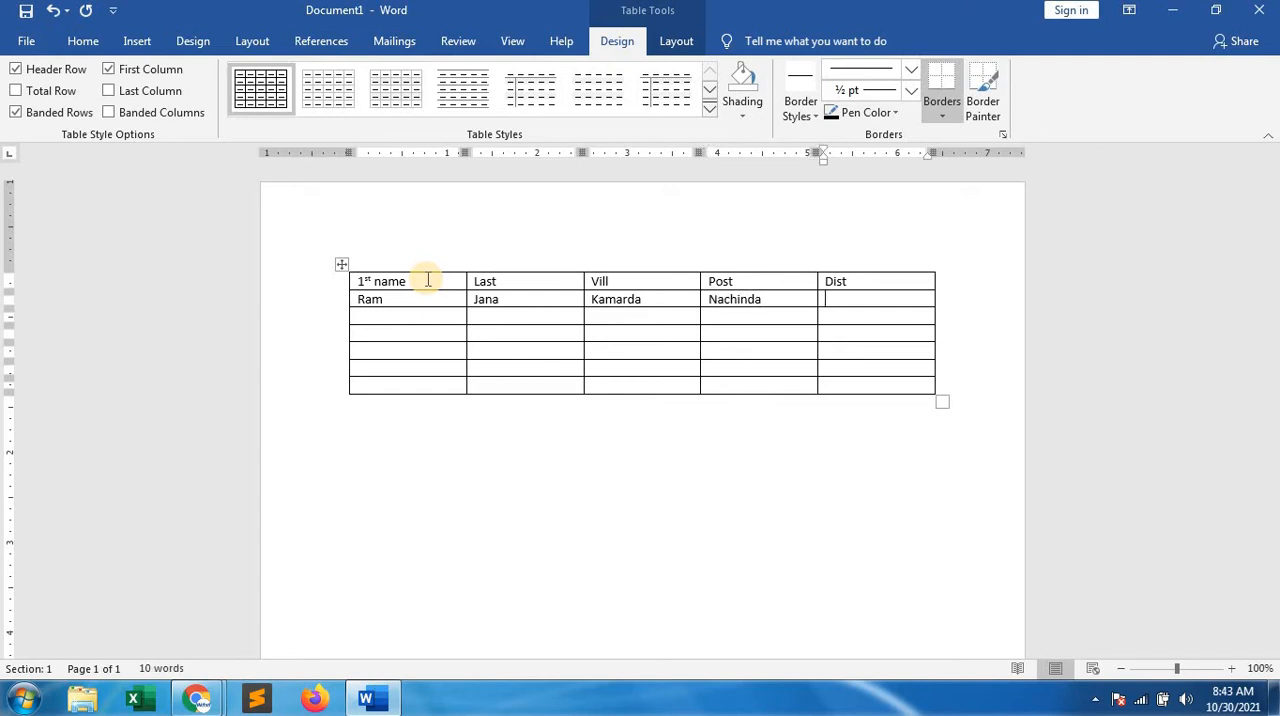
type("purba medinipur")
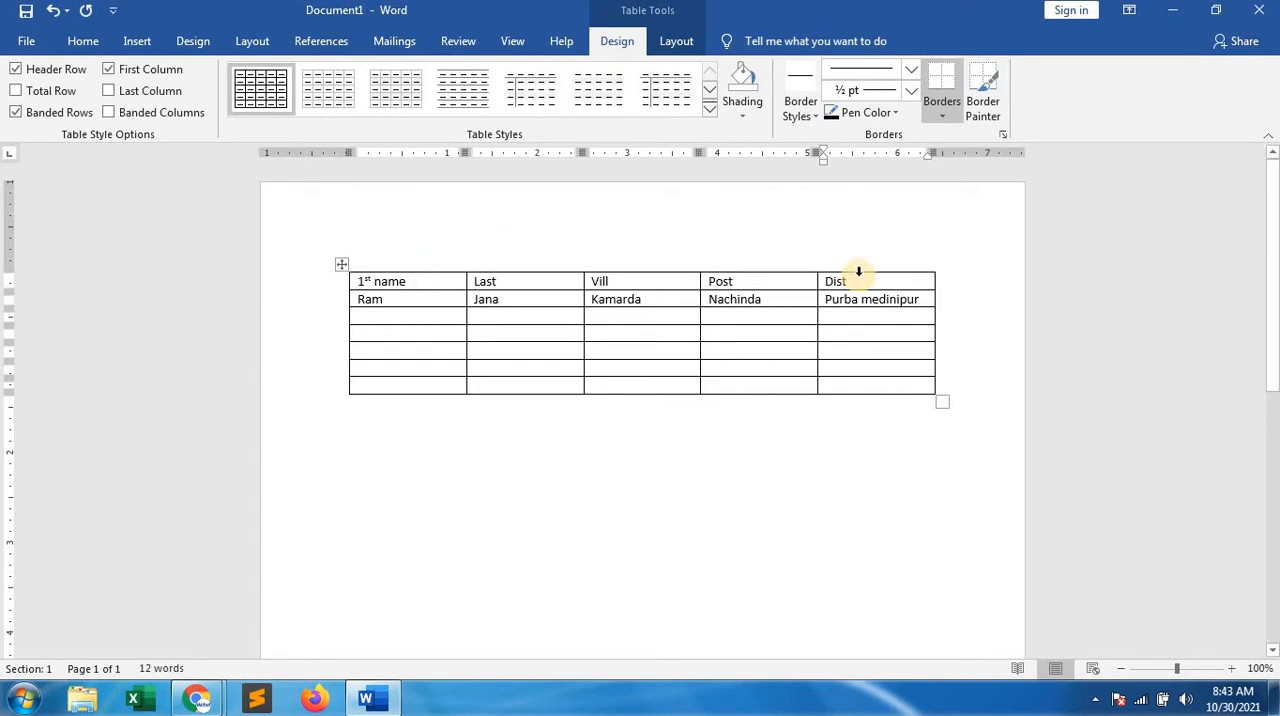
Copy the district entry from the second row into the five empty Dist cells below it
left_click_drag(922, 300, 829, 304)
key("ctrl+c")
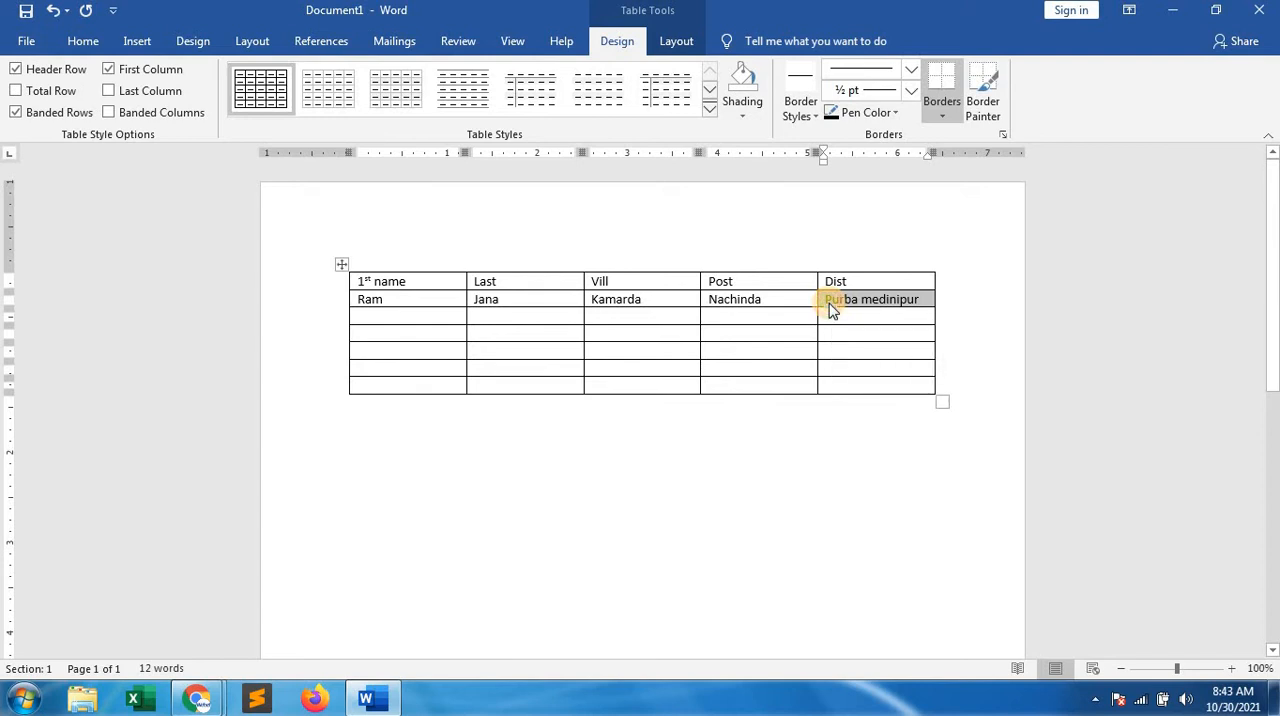
left_click_drag(882, 317, 877, 391)
key("ctrl+v")
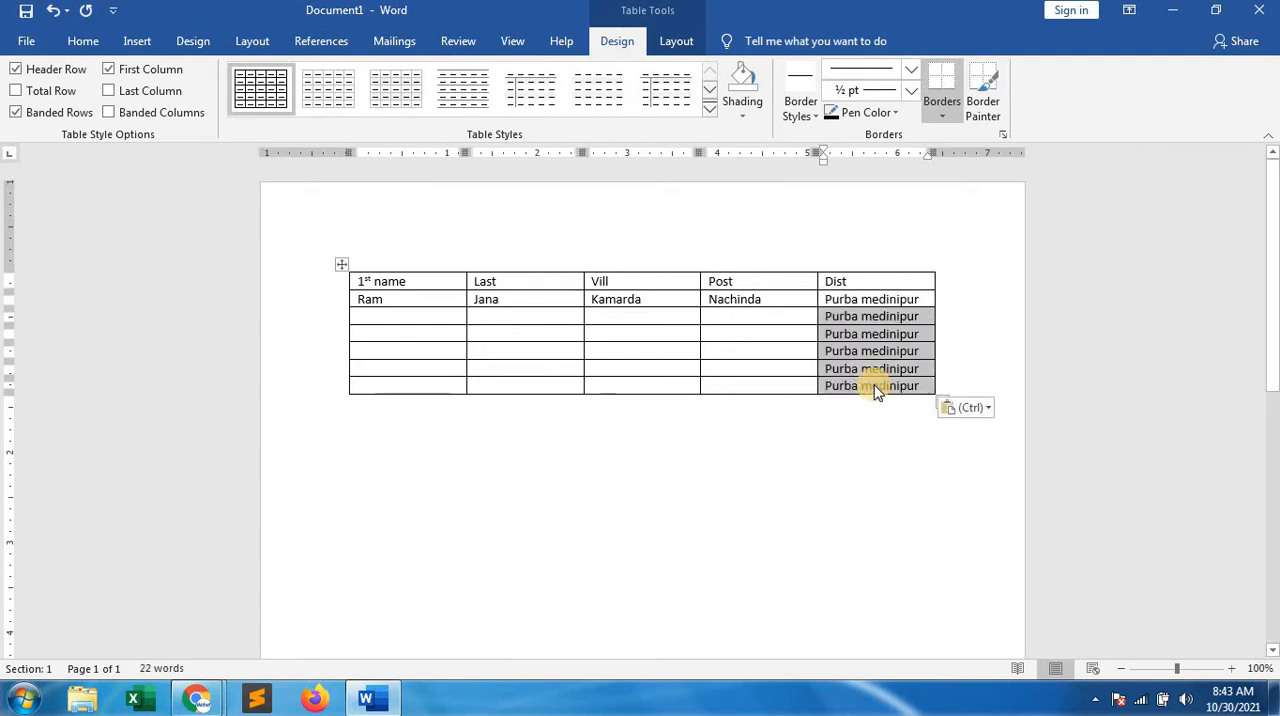
Fill the table's third row with the second person's first name, last name, village and post office
left_click(377, 313)
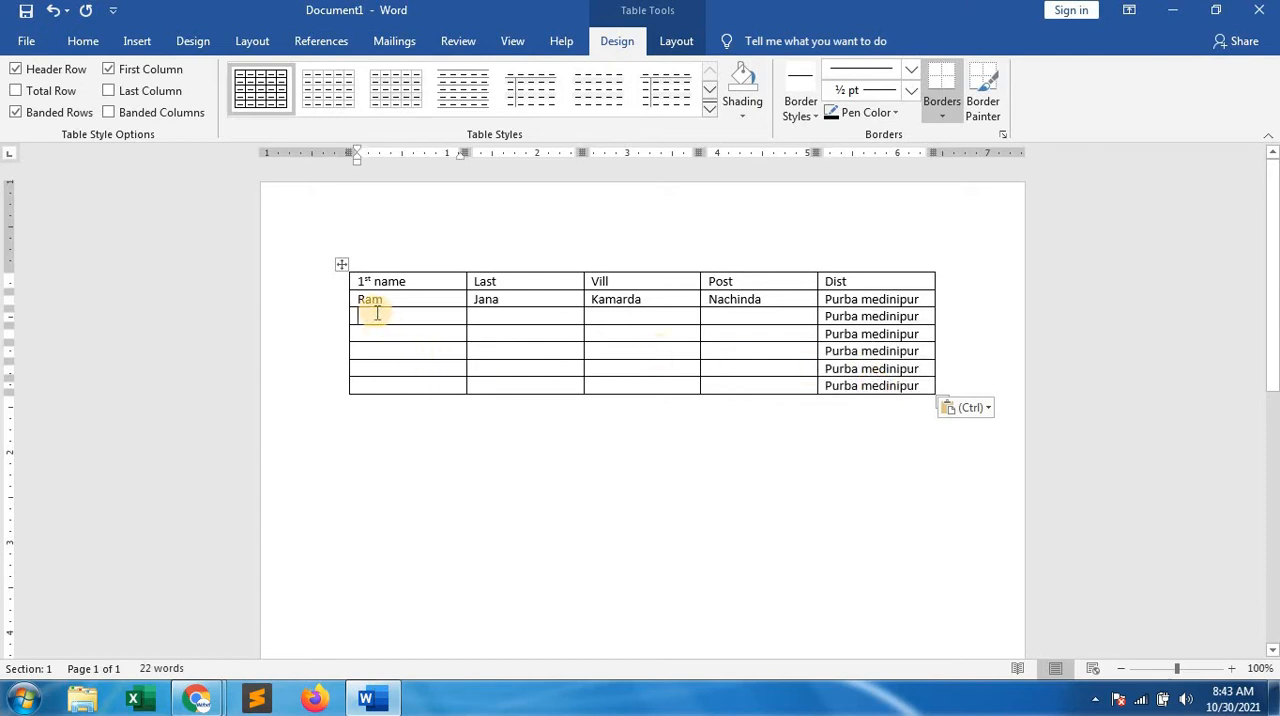
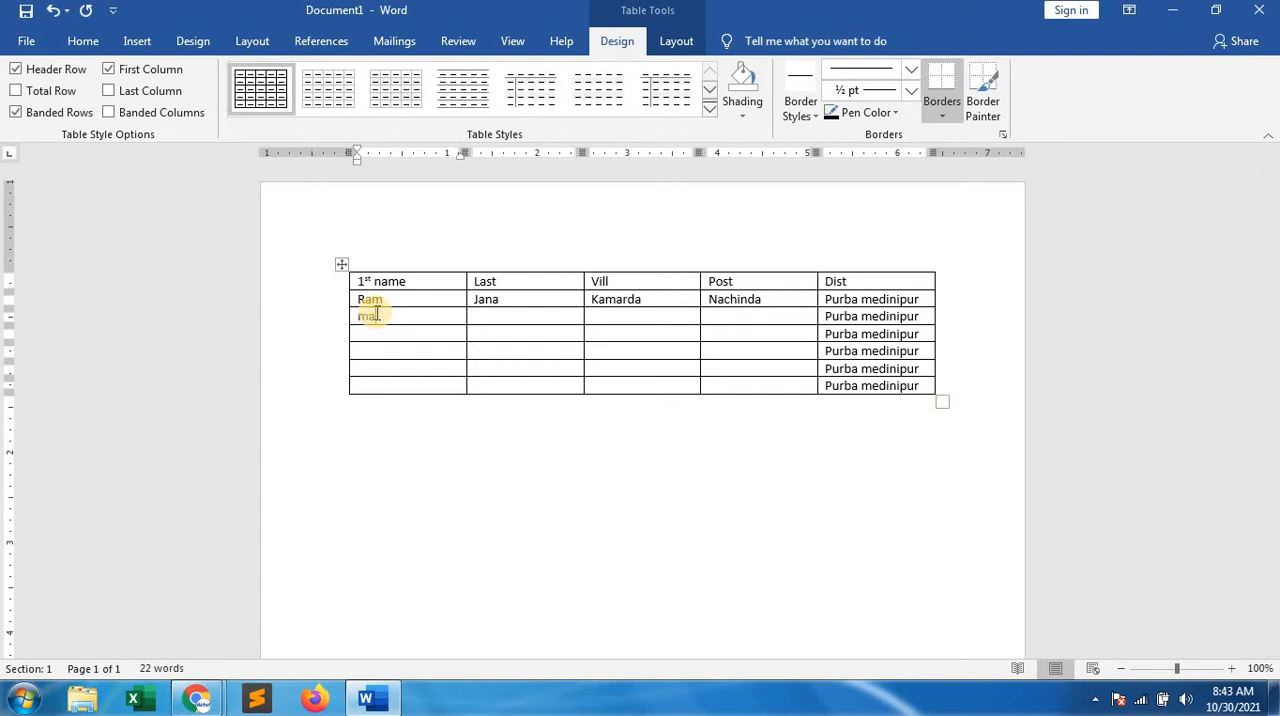
key("Tab")
key("Tab")
type("kadua")
key("Tab")
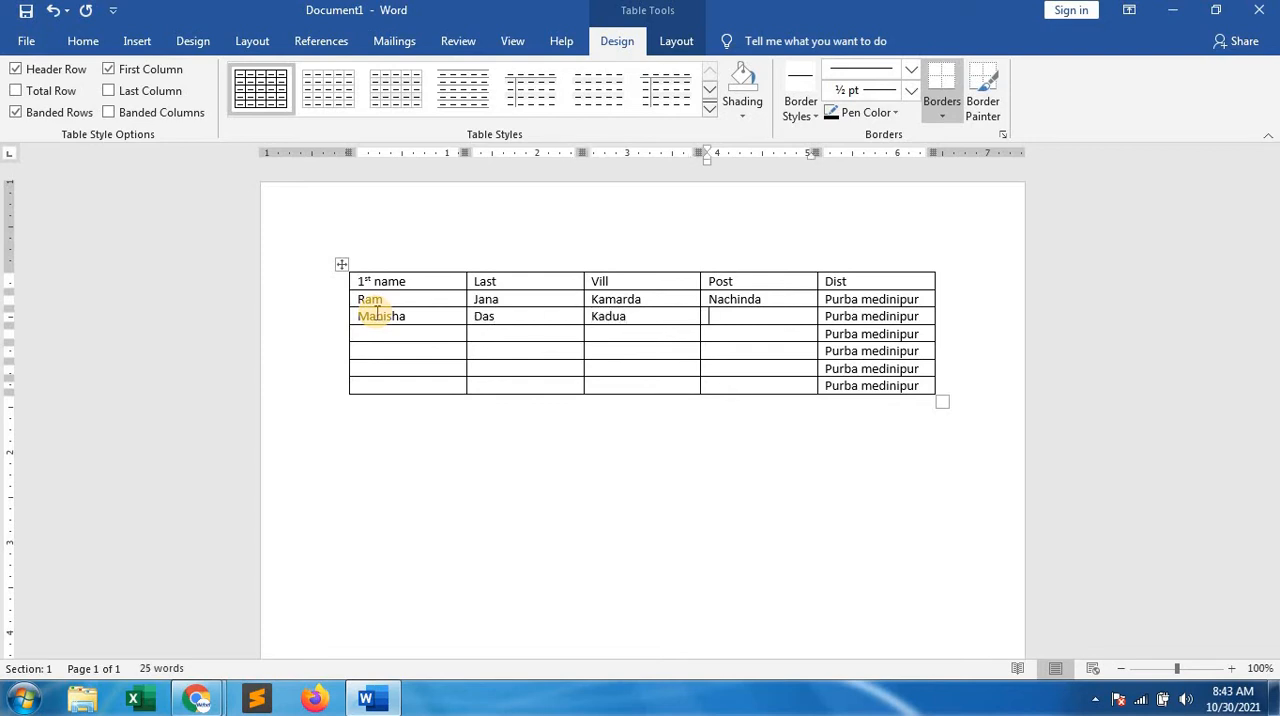
type("junput")
key("Tab")
key("Tab")
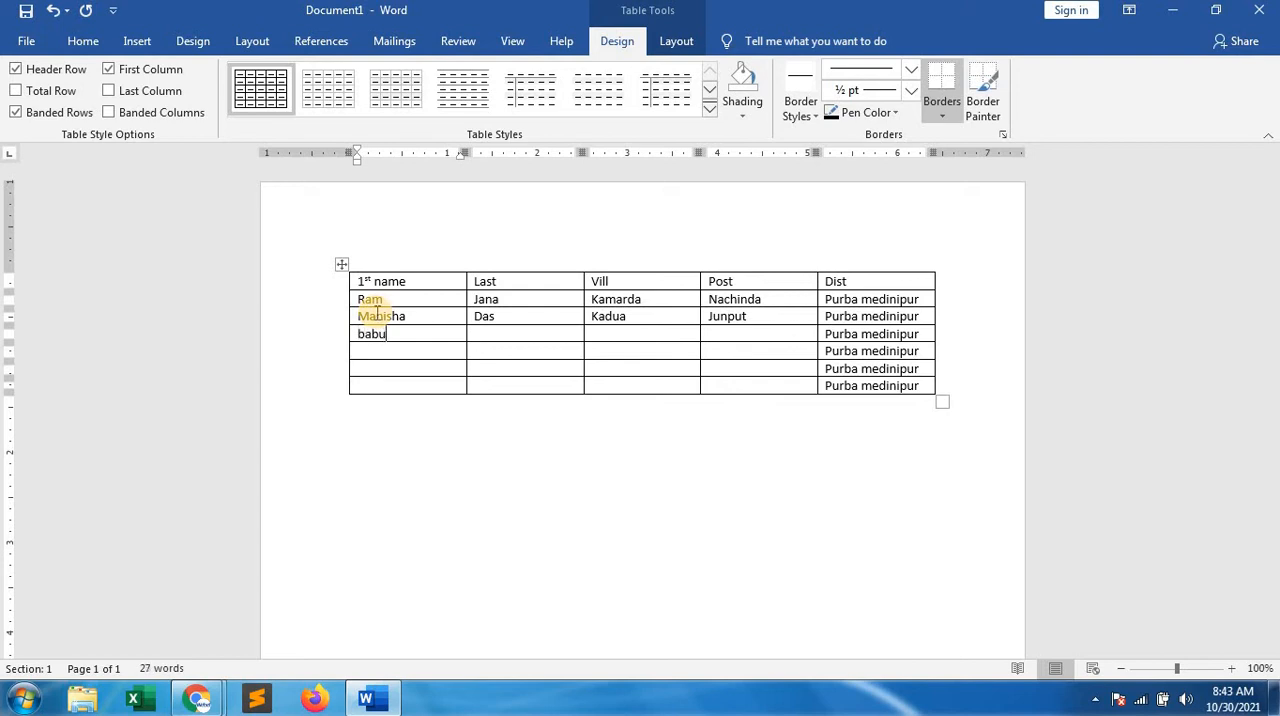
Fill the table's fourth row with the third person's first name, last name, village and post office
key("Tab")
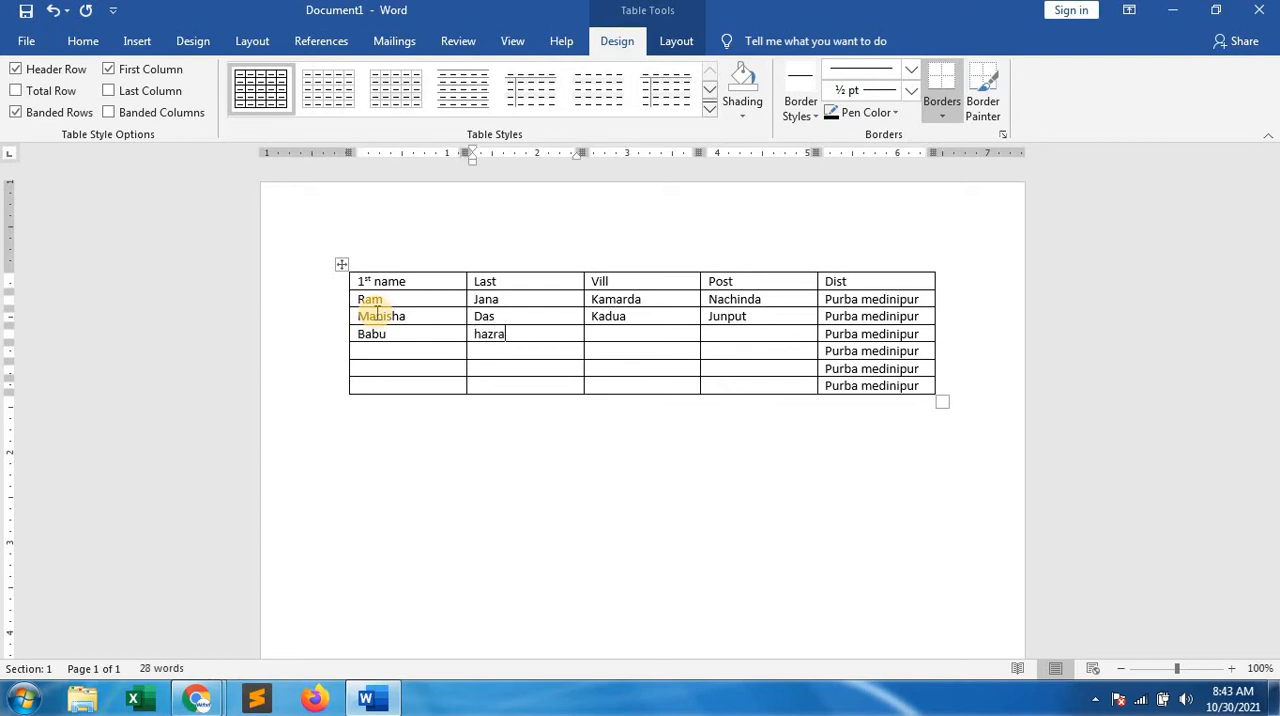
key("Tab")
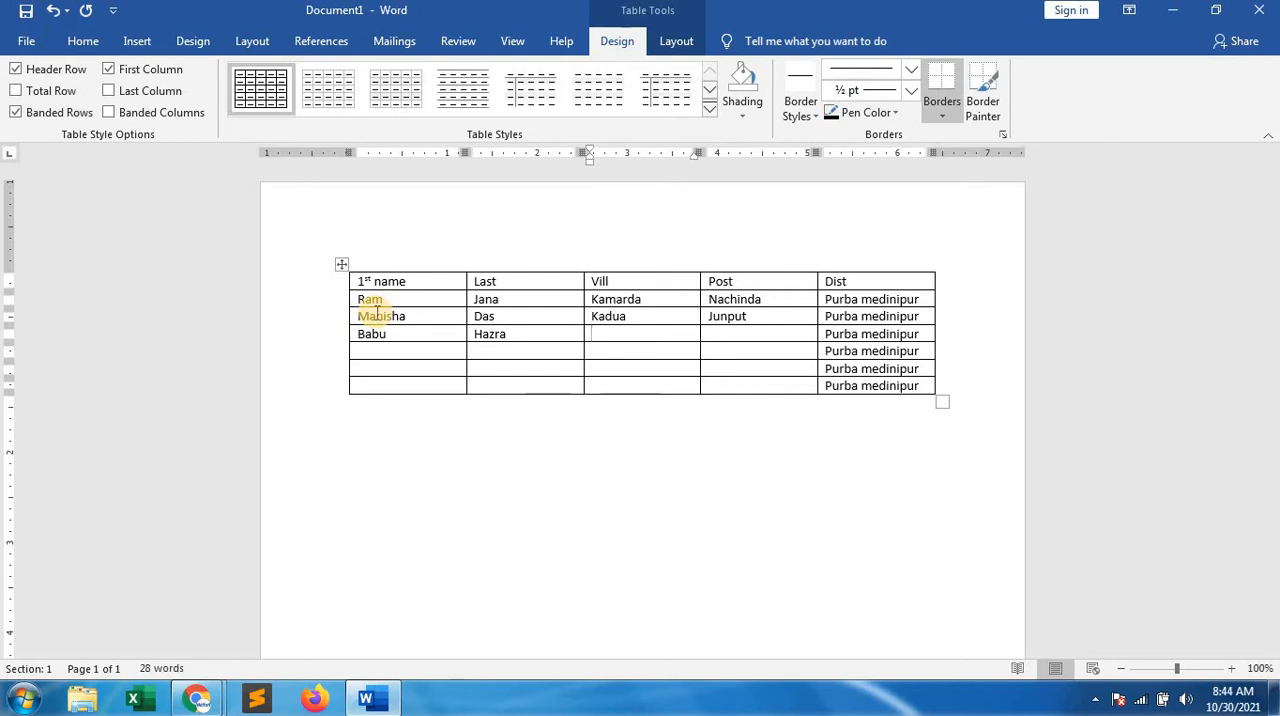
type("marishda")
key("Tab")
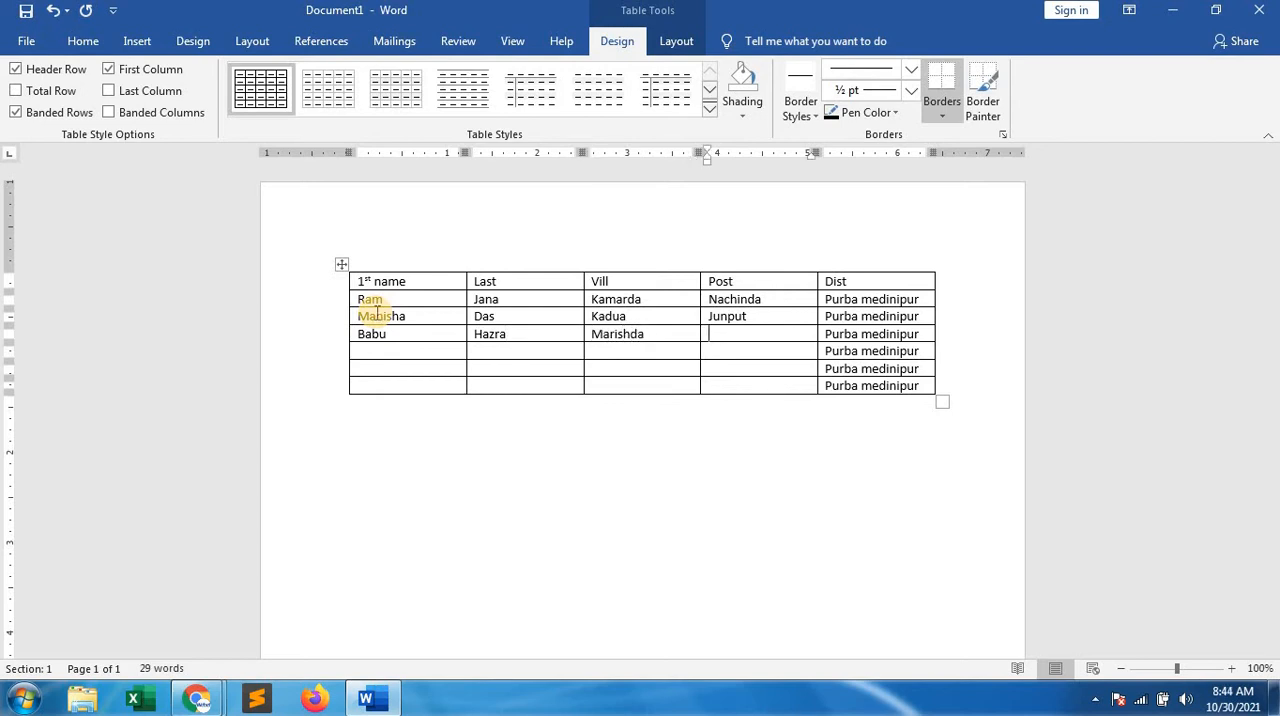
type("marishda")
key("Tab")
key("Tab")
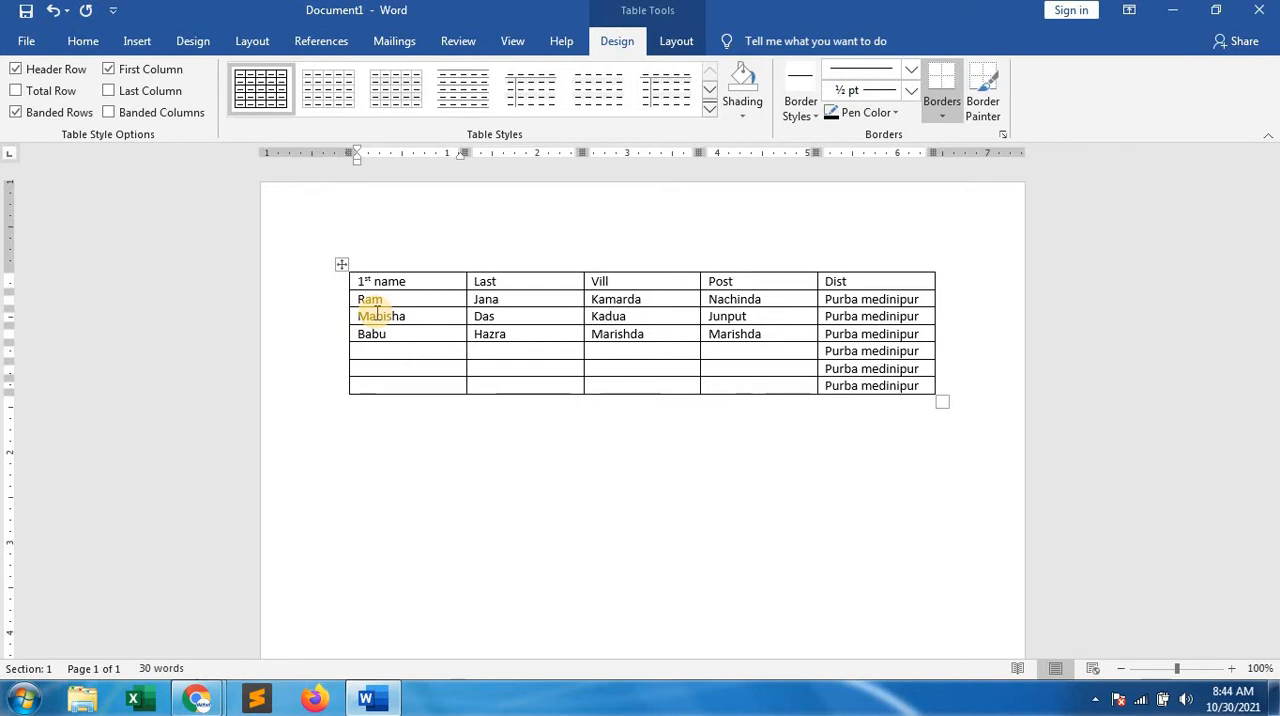
Fill the table's fifth row with the fourth person's first name, last name, village and post office
key("Tab")
type("Das")
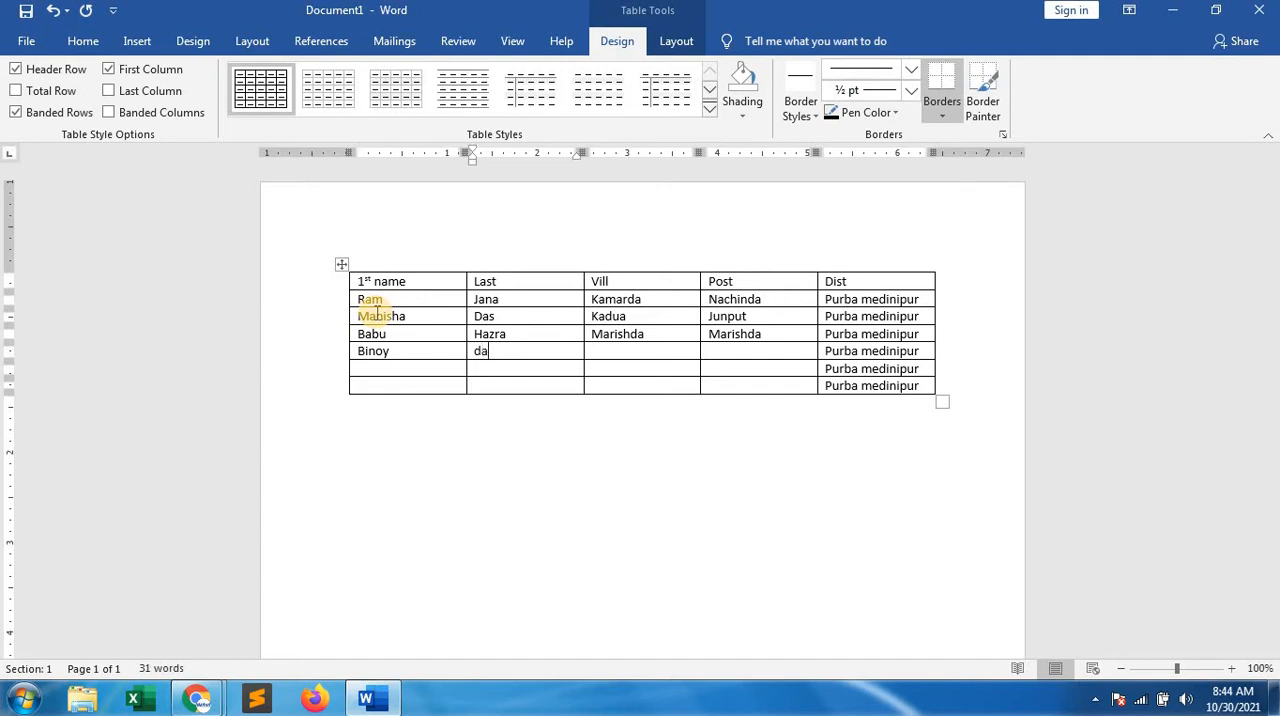
key("Tab")
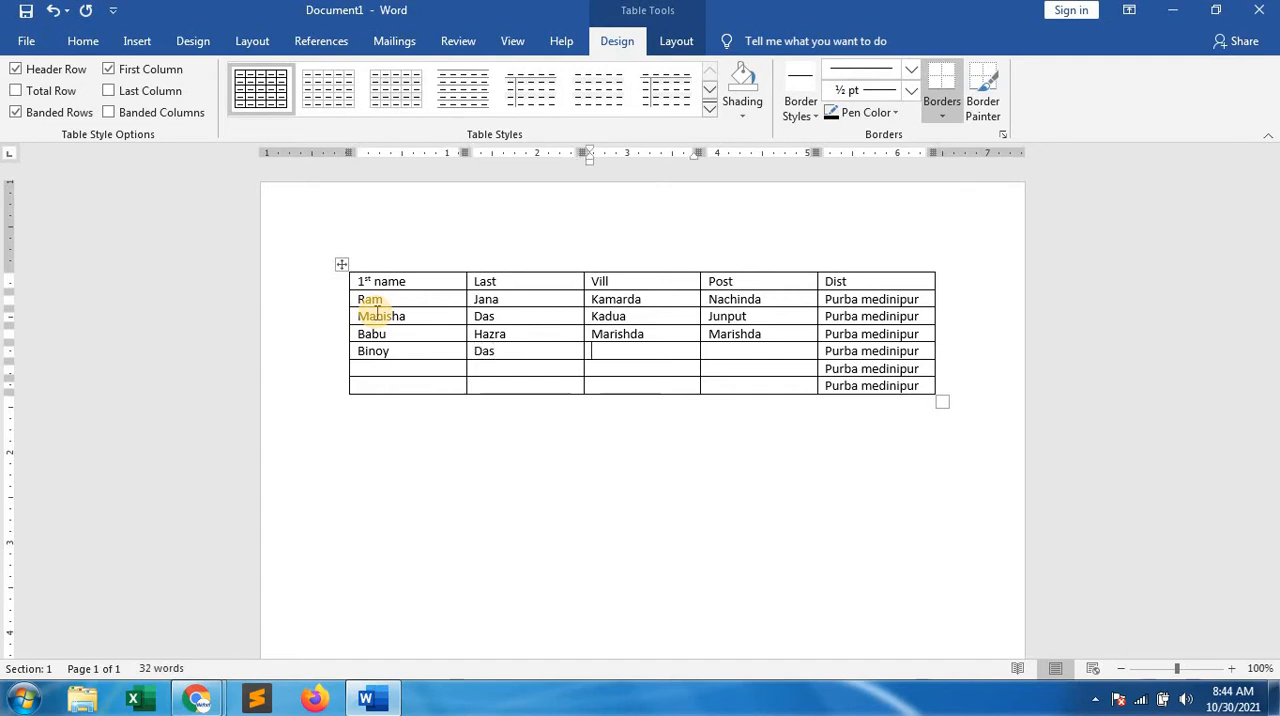
type("darua")
key("Tab")
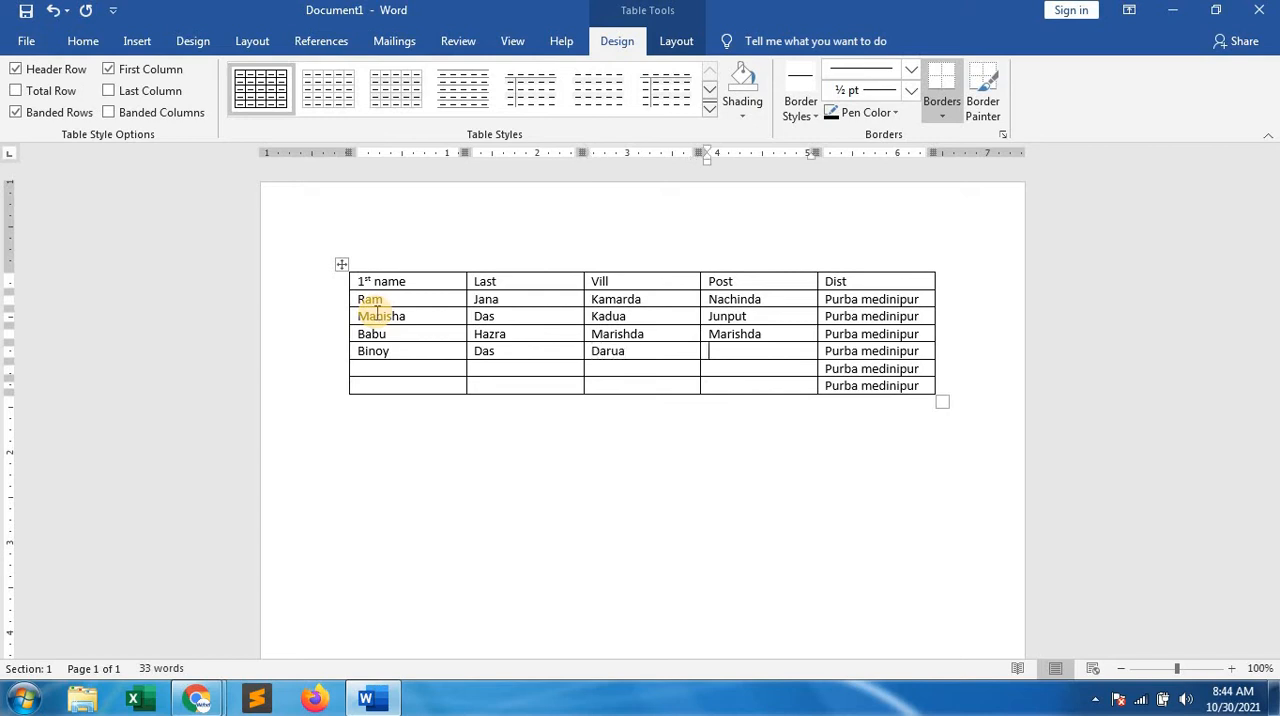
type("contai")
key("Tab")
key("Tab")
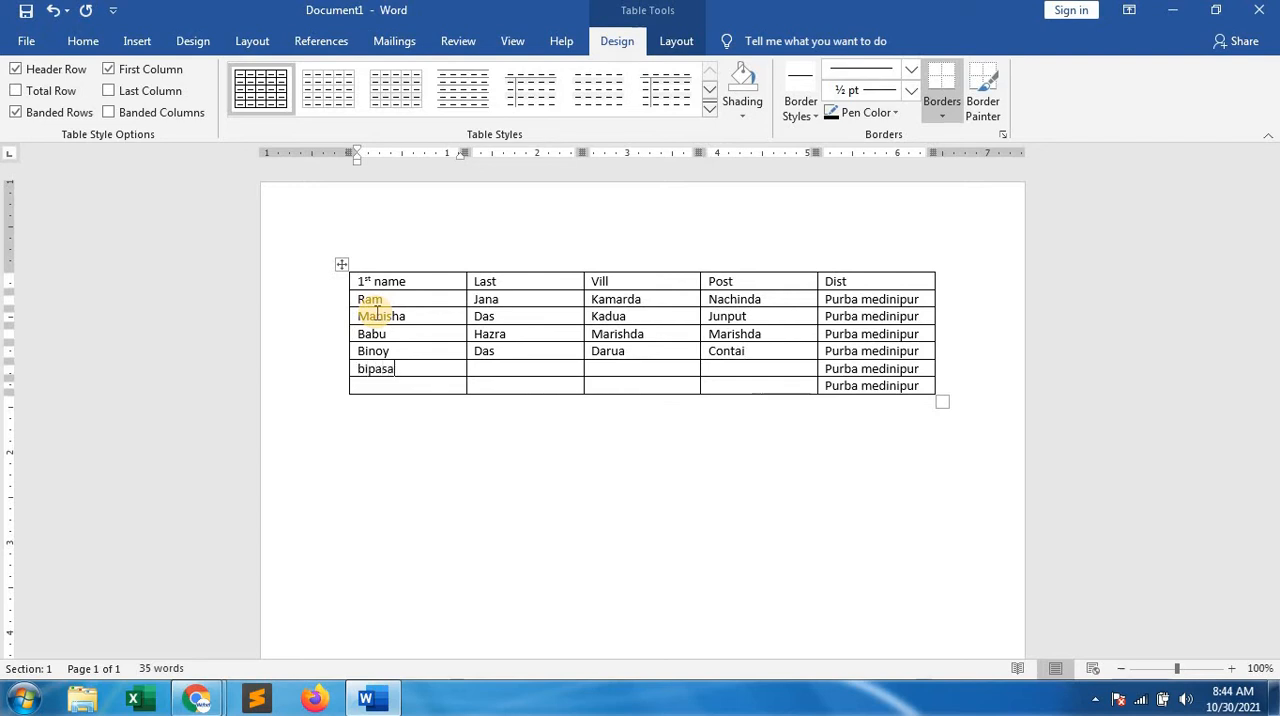
Fill the table's sixth row with the fifth person's first name, last name, village and post office
key("Tab")
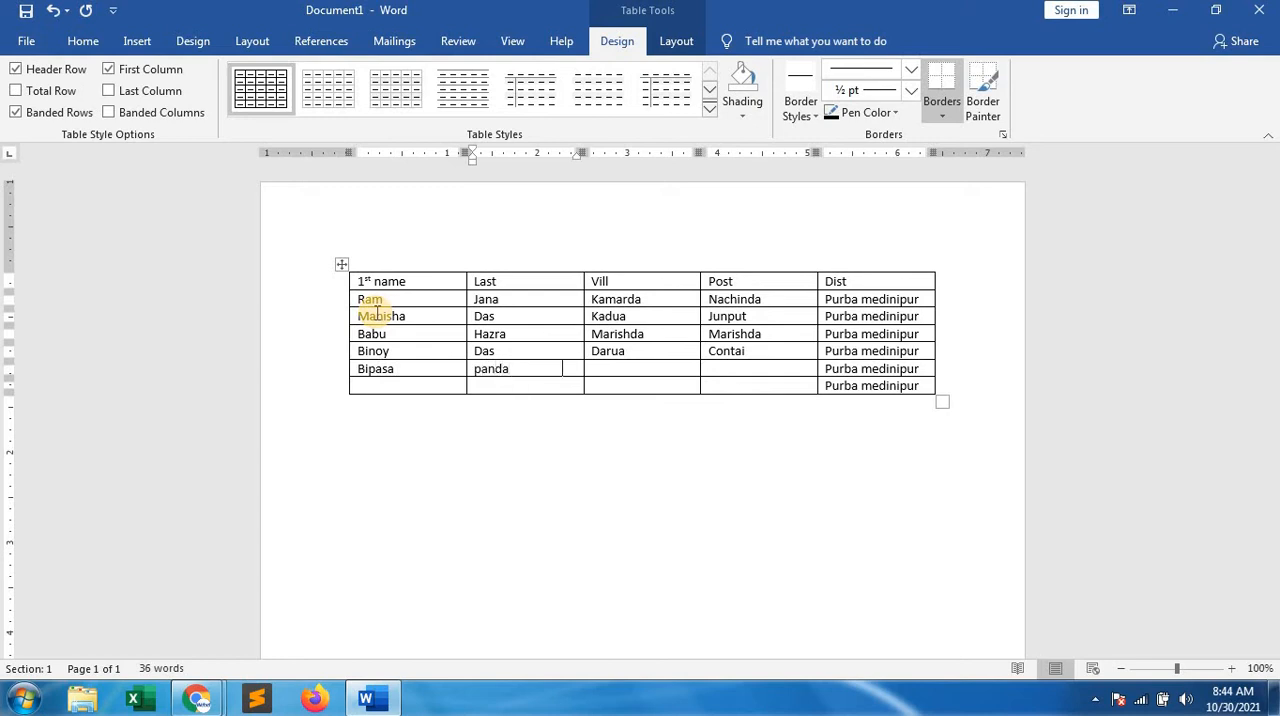
key("Tab")
type("balisai")
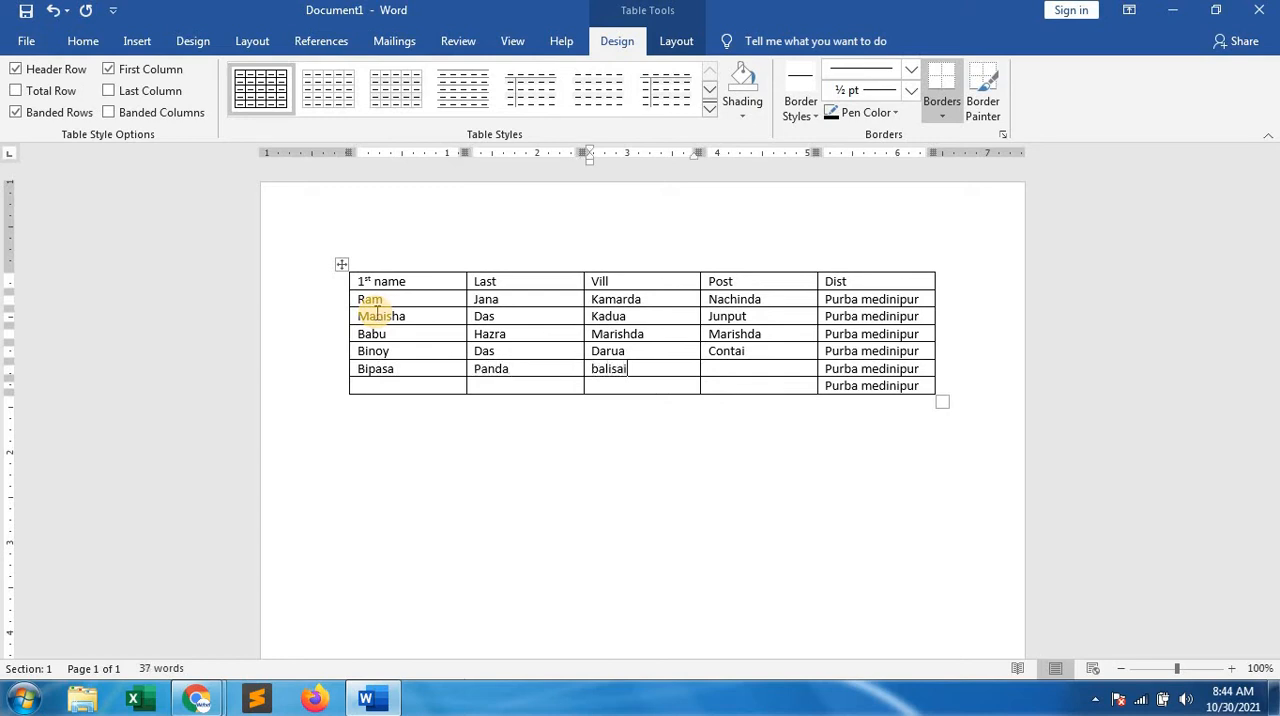
key("Tab")
type("paniparul")
key("Tab")
key("Tab")
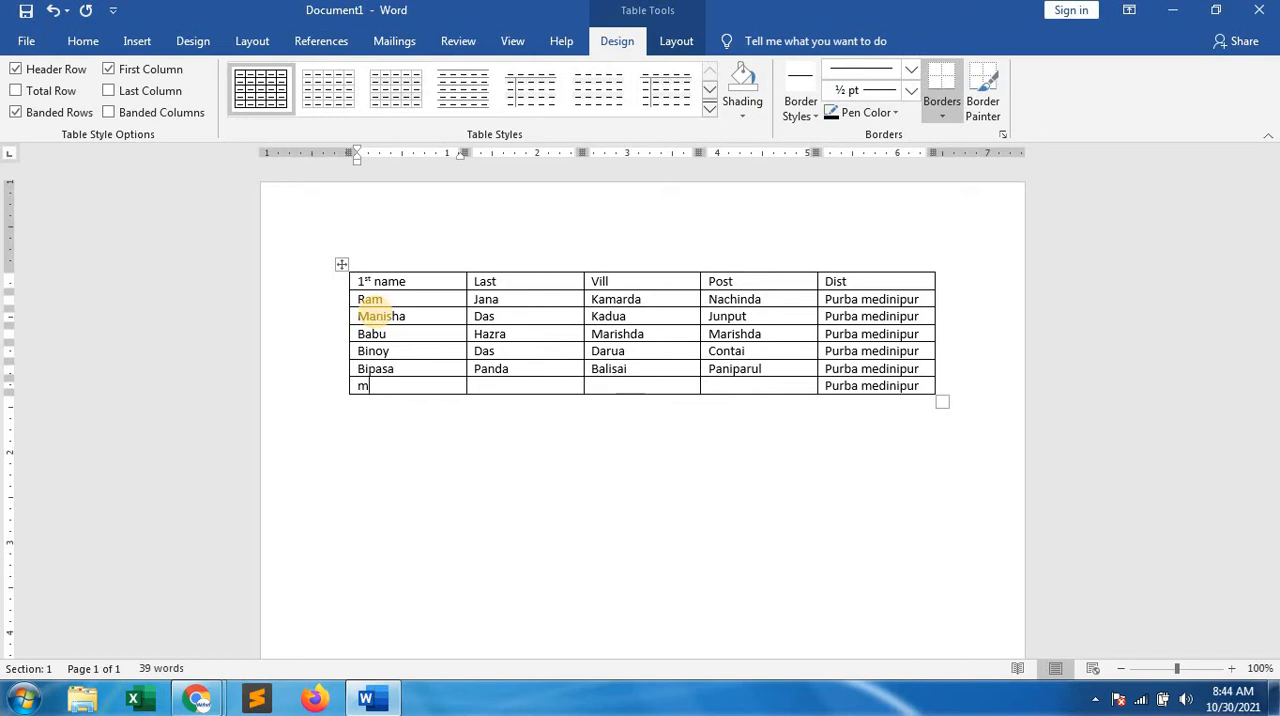
Fill the table's last row with the sixth person's first name, last name, village and post office
key("Tab")
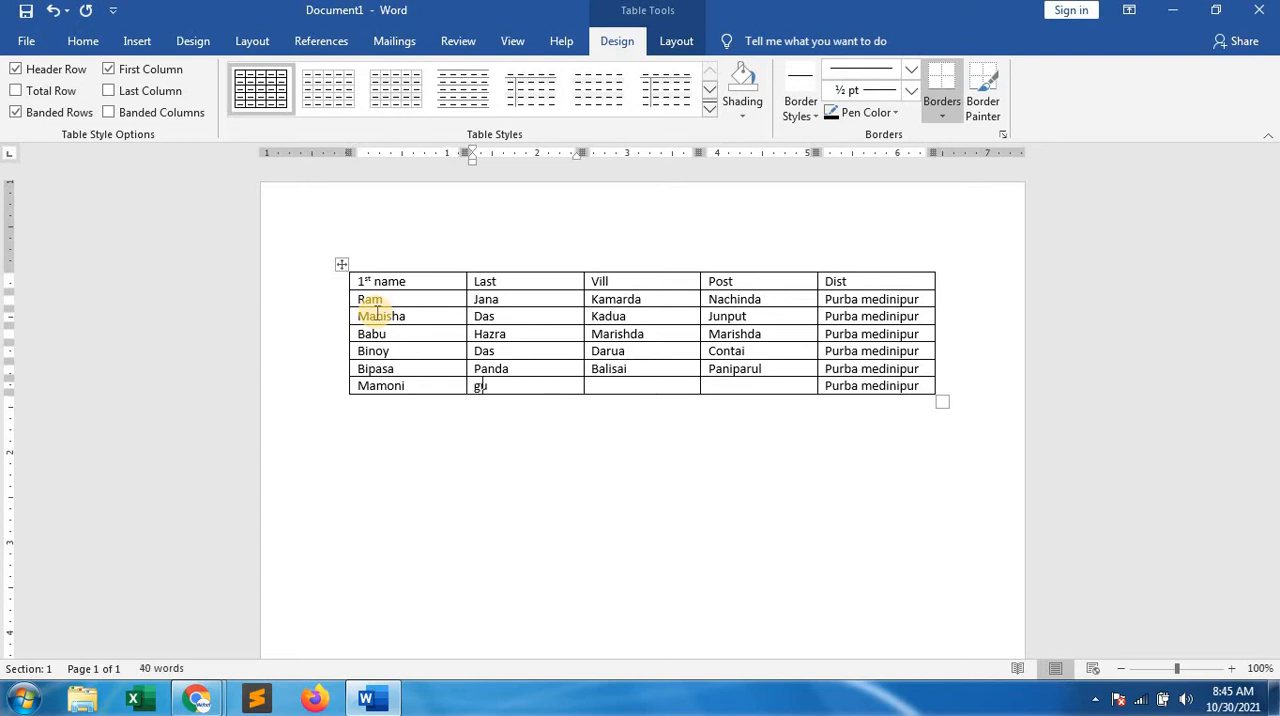
key("Tab")
type("dhandal")
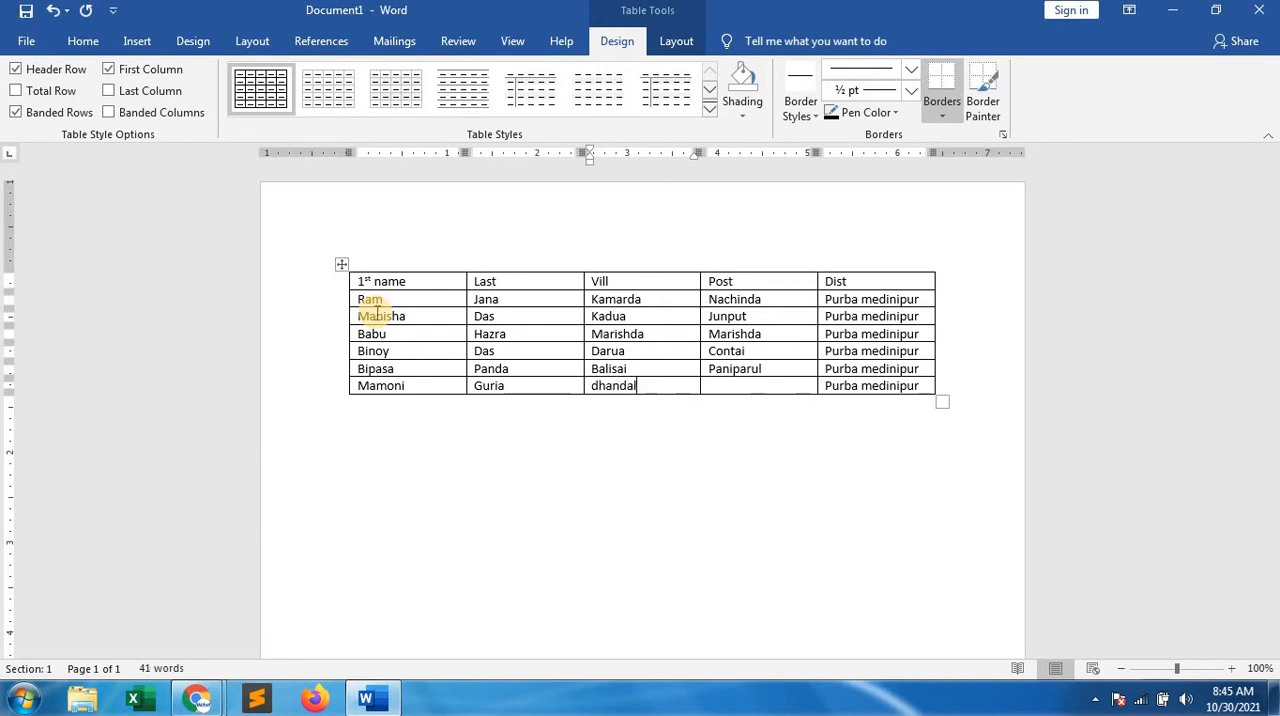
type("ibar")
key("Tab")
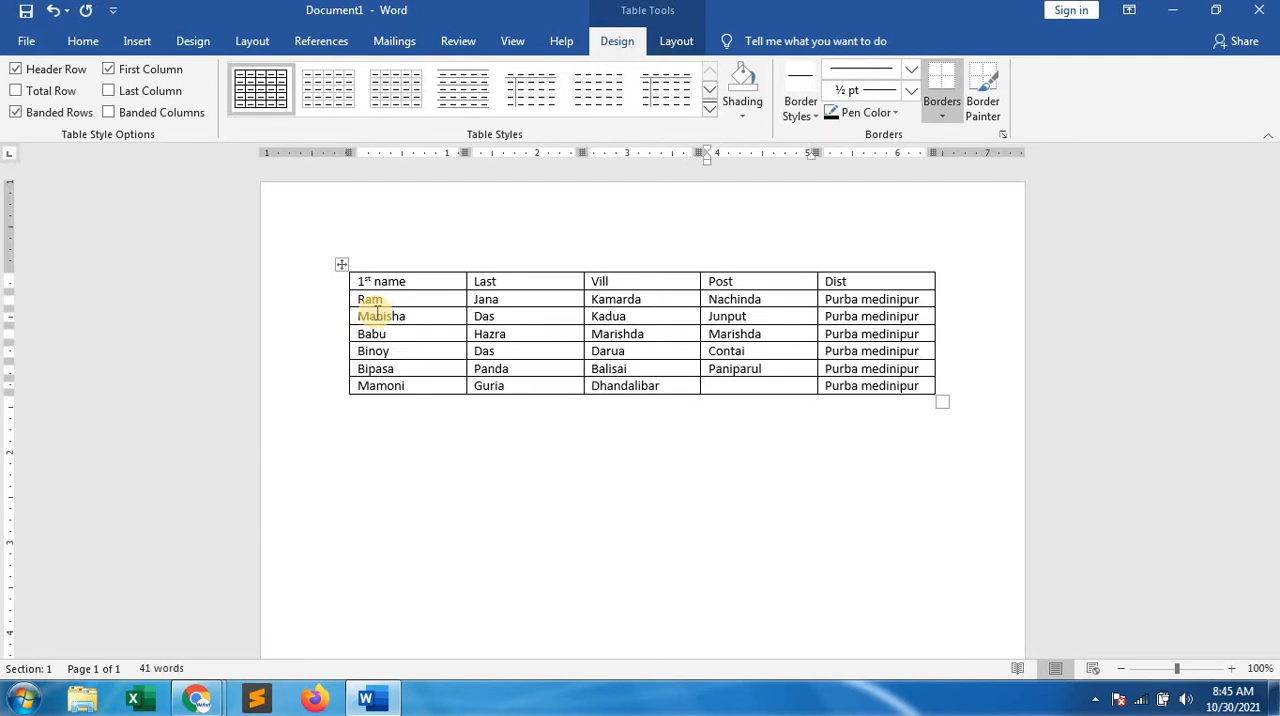
type("nilpur")
key("Tab")
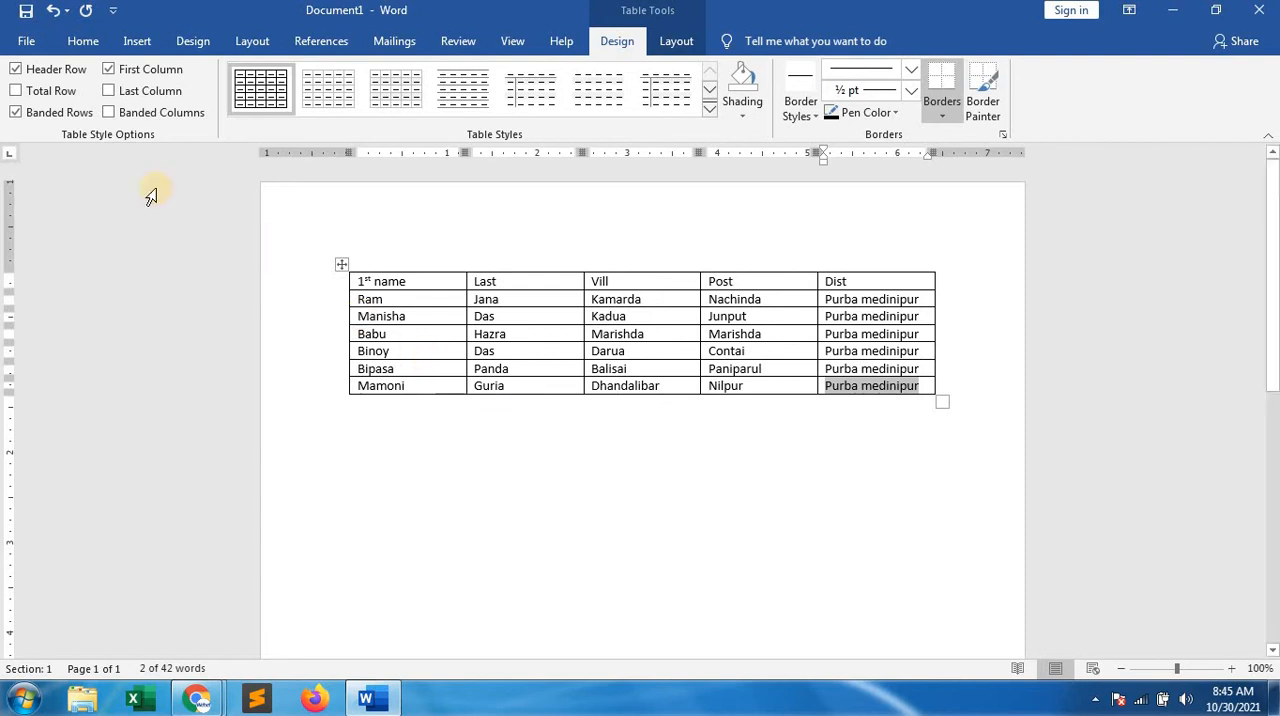
Start saving the document under a new name and choose Local Disk (D:) as the location
left_click(27, 47)
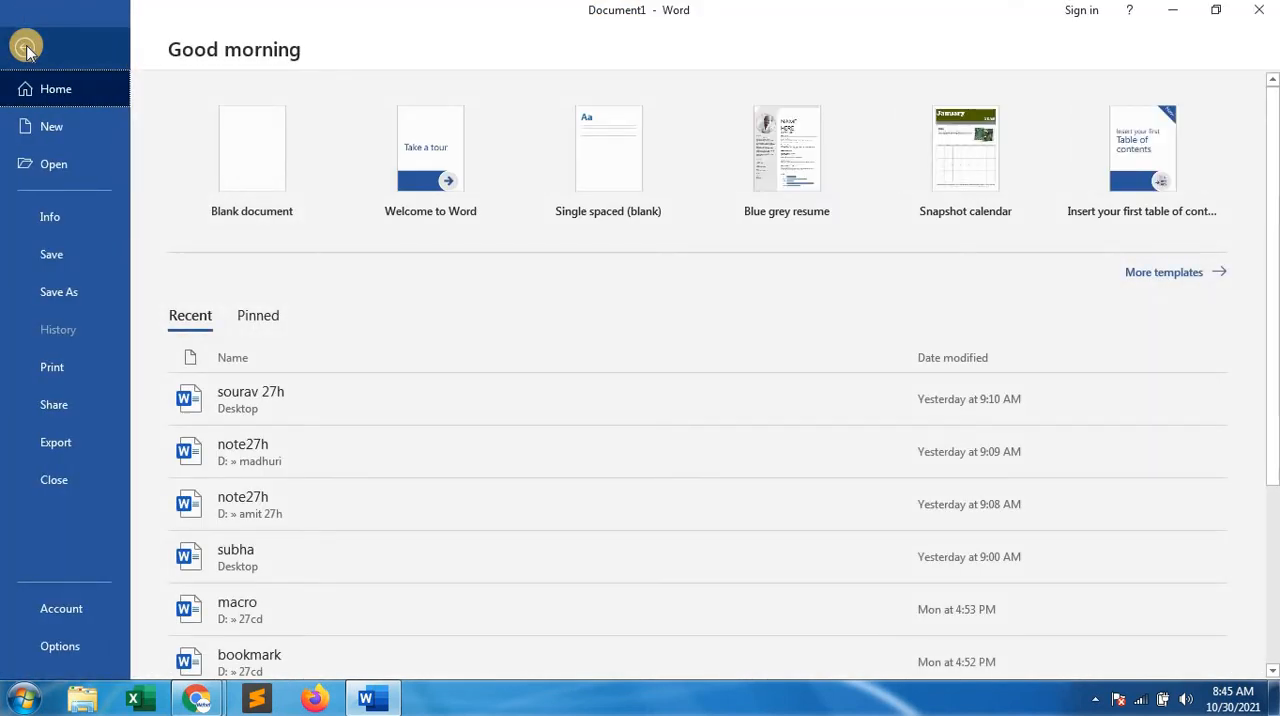
left_click(72, 285)
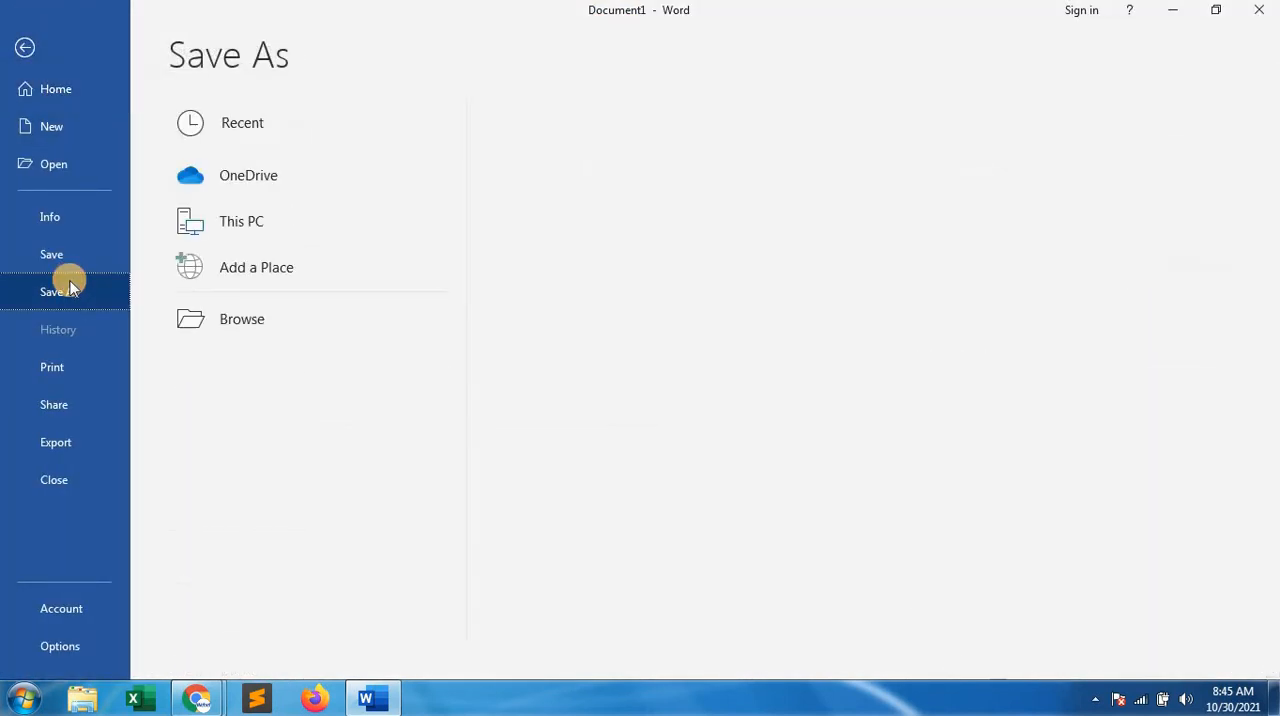
left_click(244, 320)
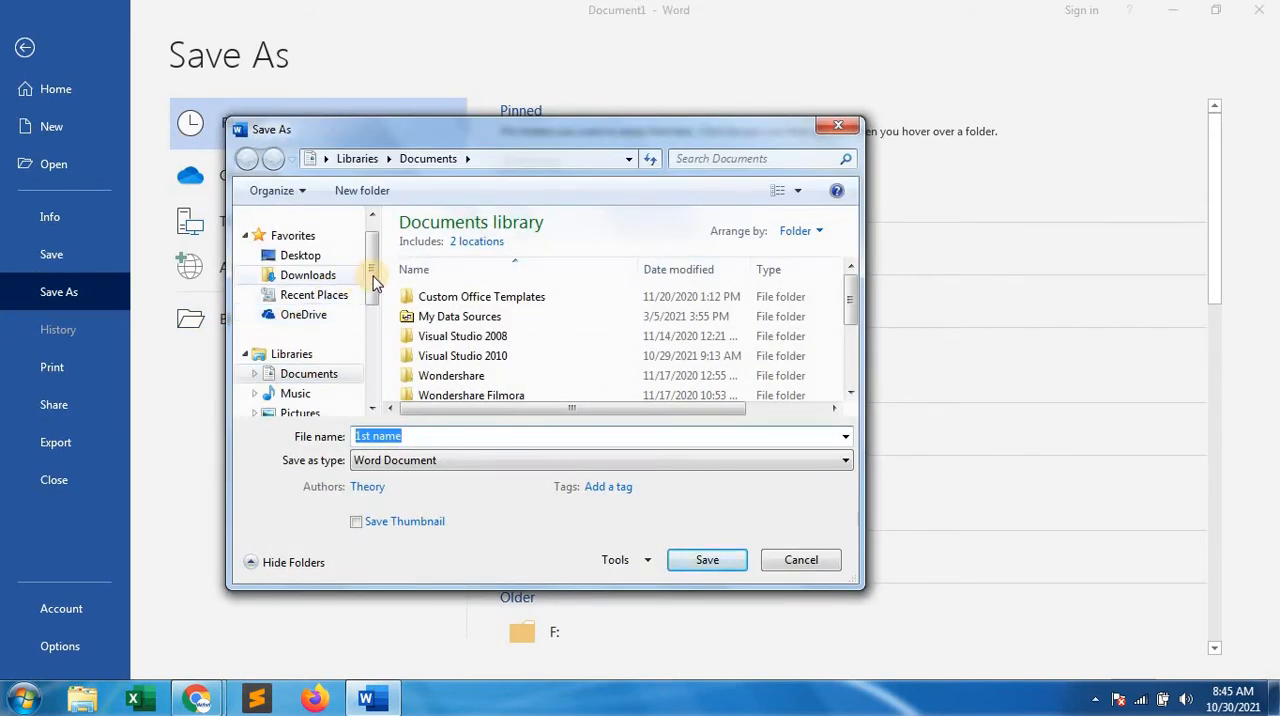
scroll(375, 363, "down", 4)
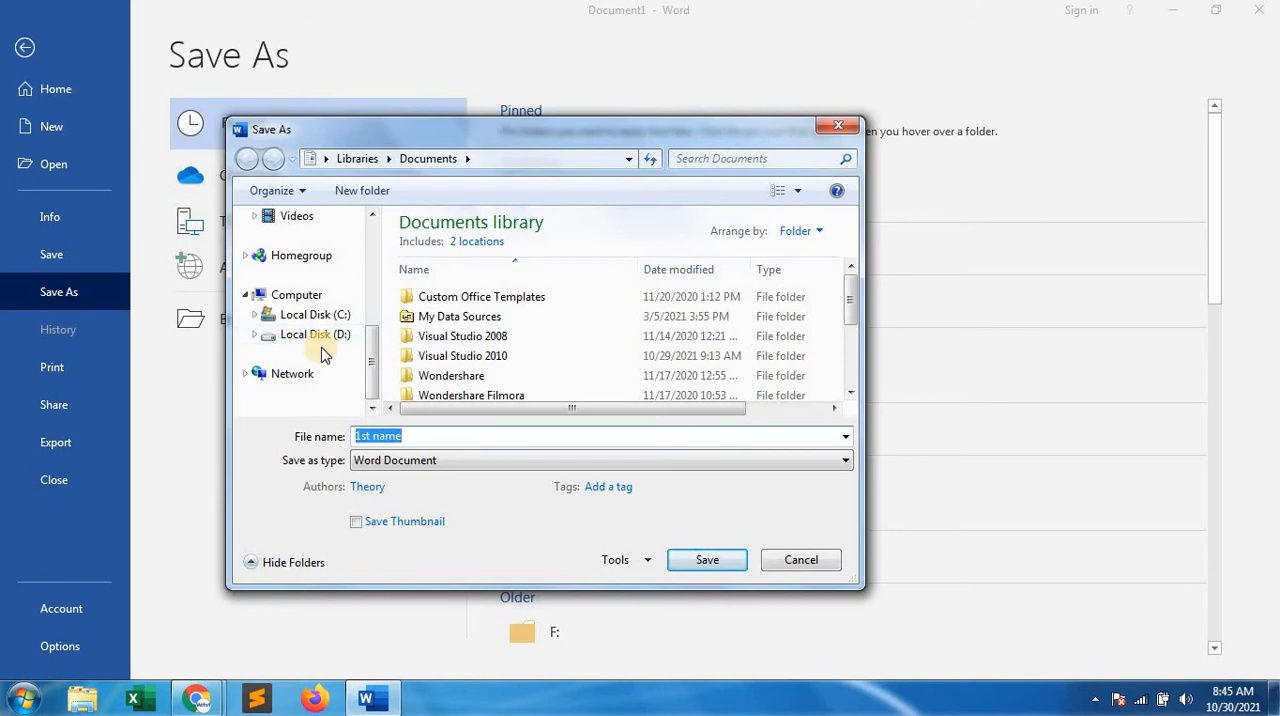
left_click(314, 316)
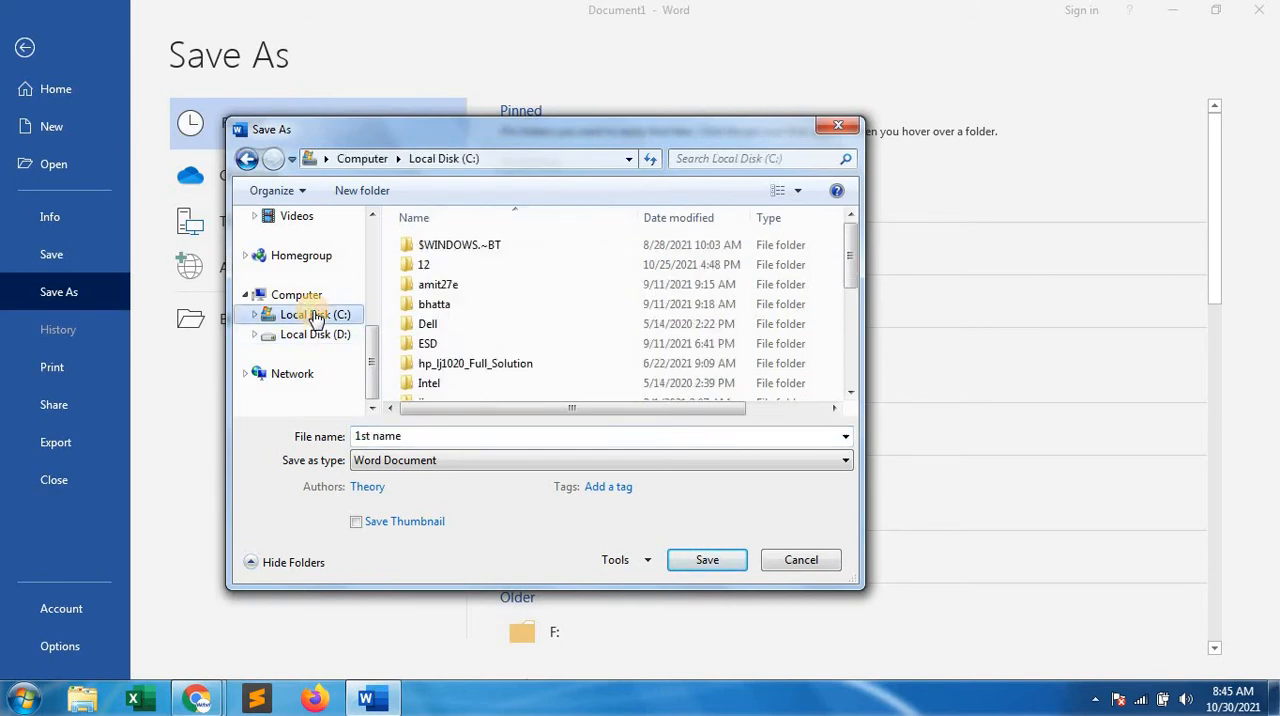
left_click(315, 336)
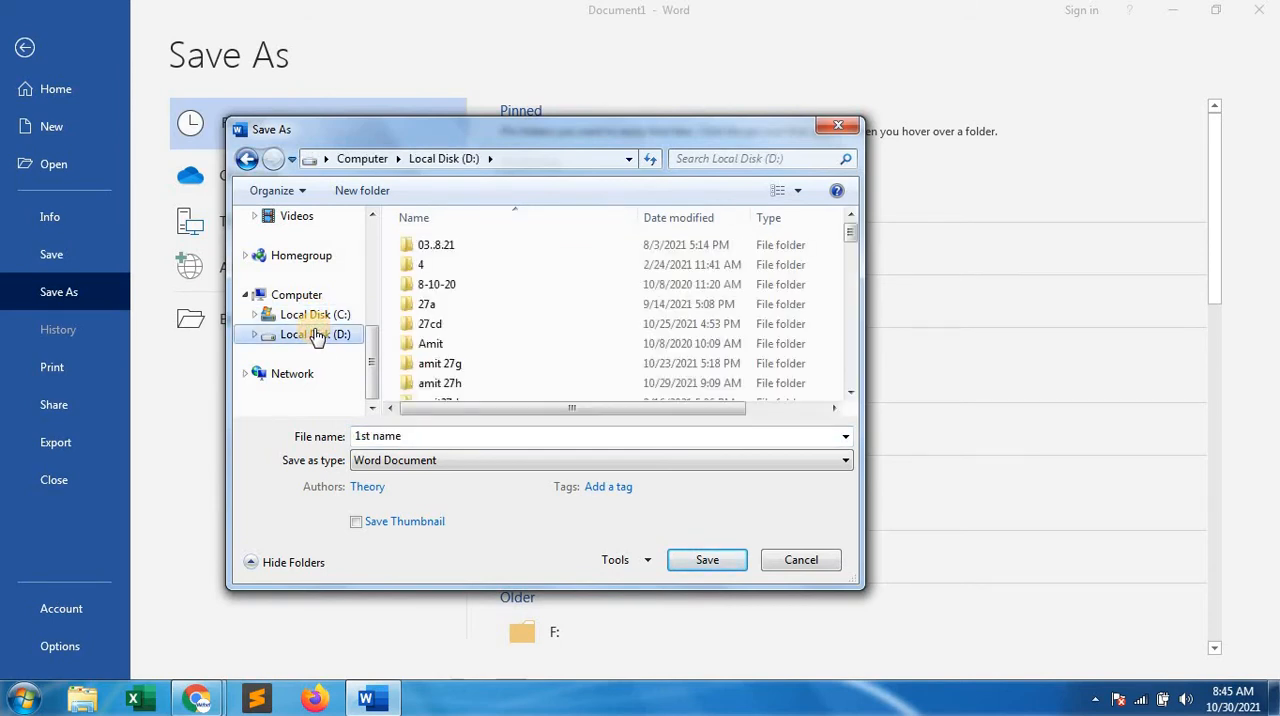
Create a new folder on Local Disk (D:) named with a person's first name and merge it with the existing folder of that name
left_click(366, 190)
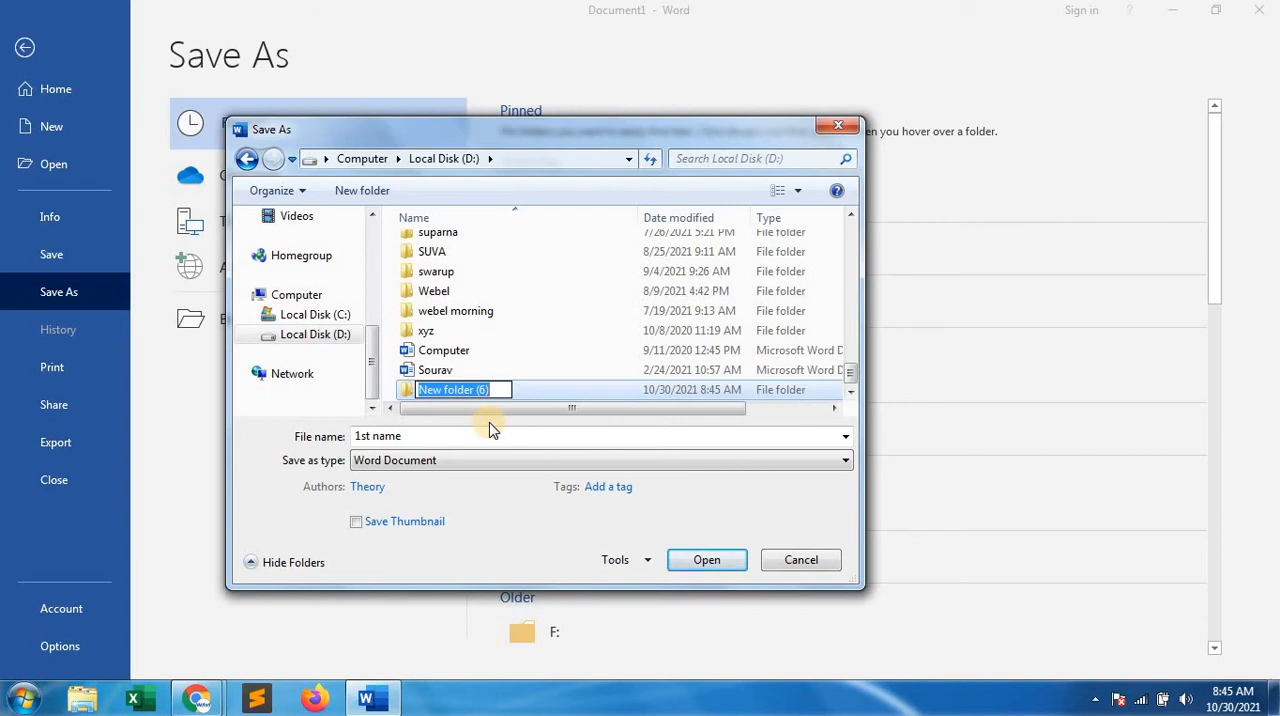
type("swaruo")
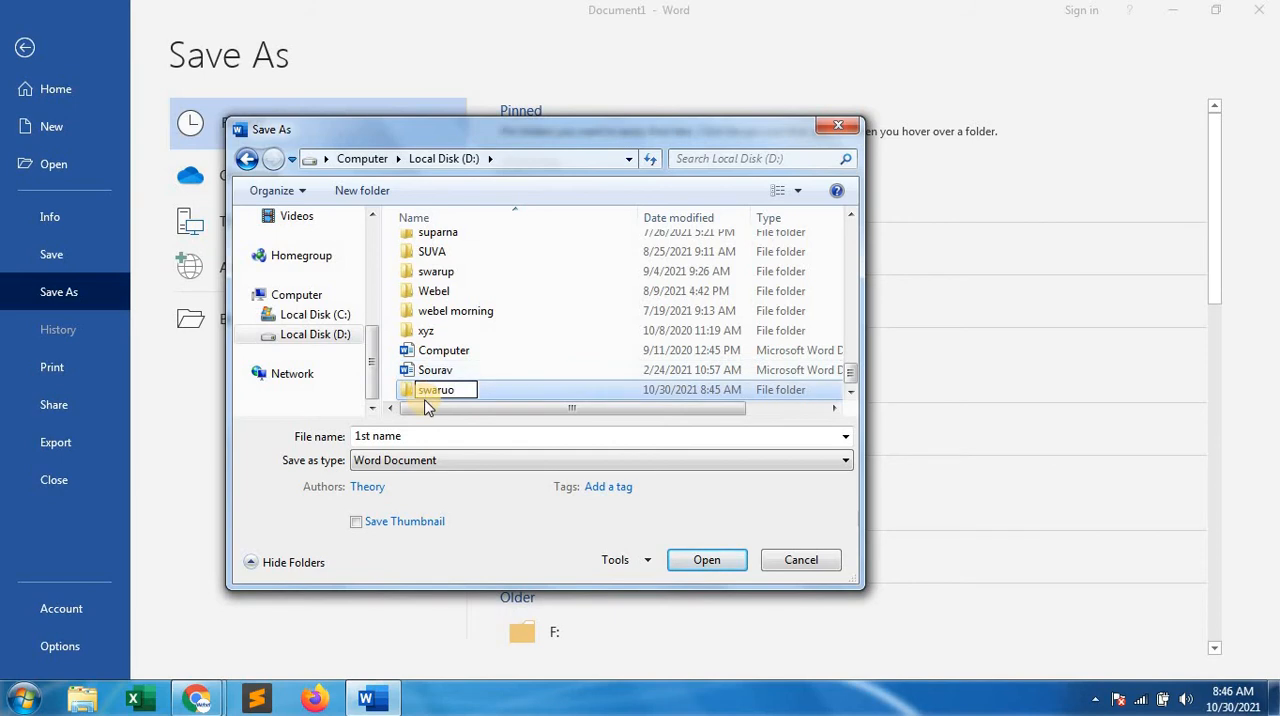
key("BackSpace")
type("p")
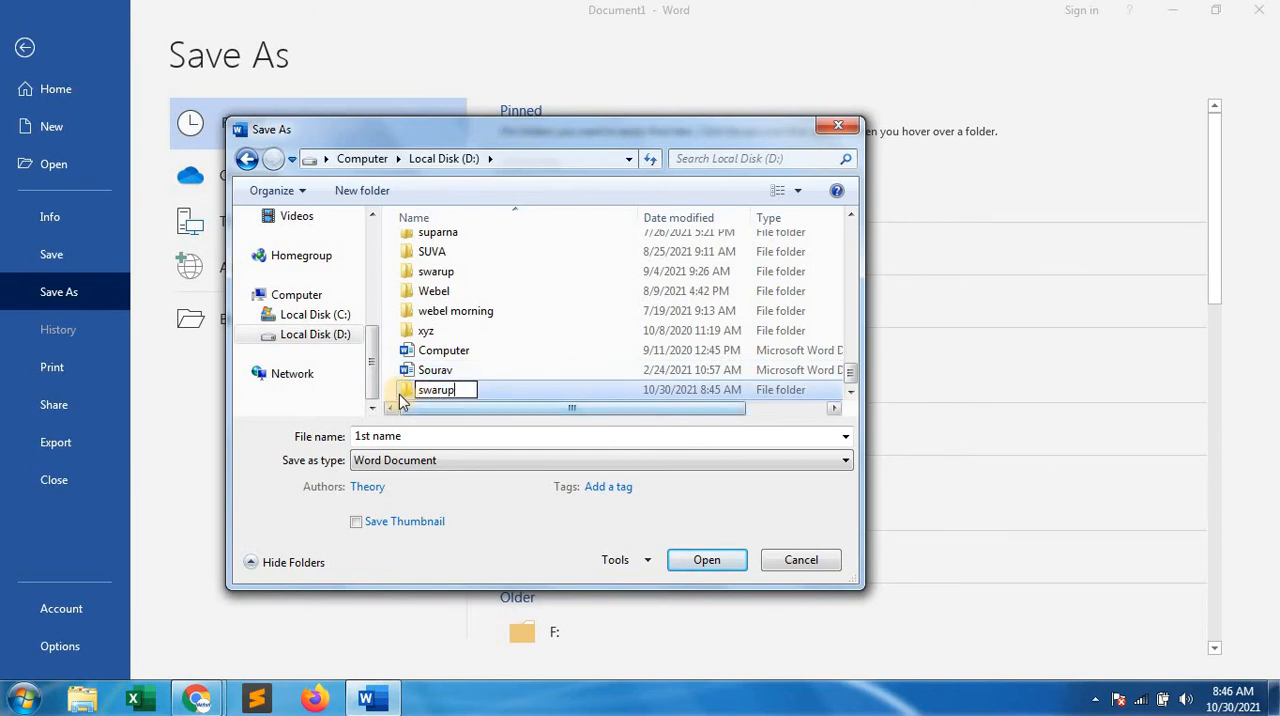
left_click(400, 394)
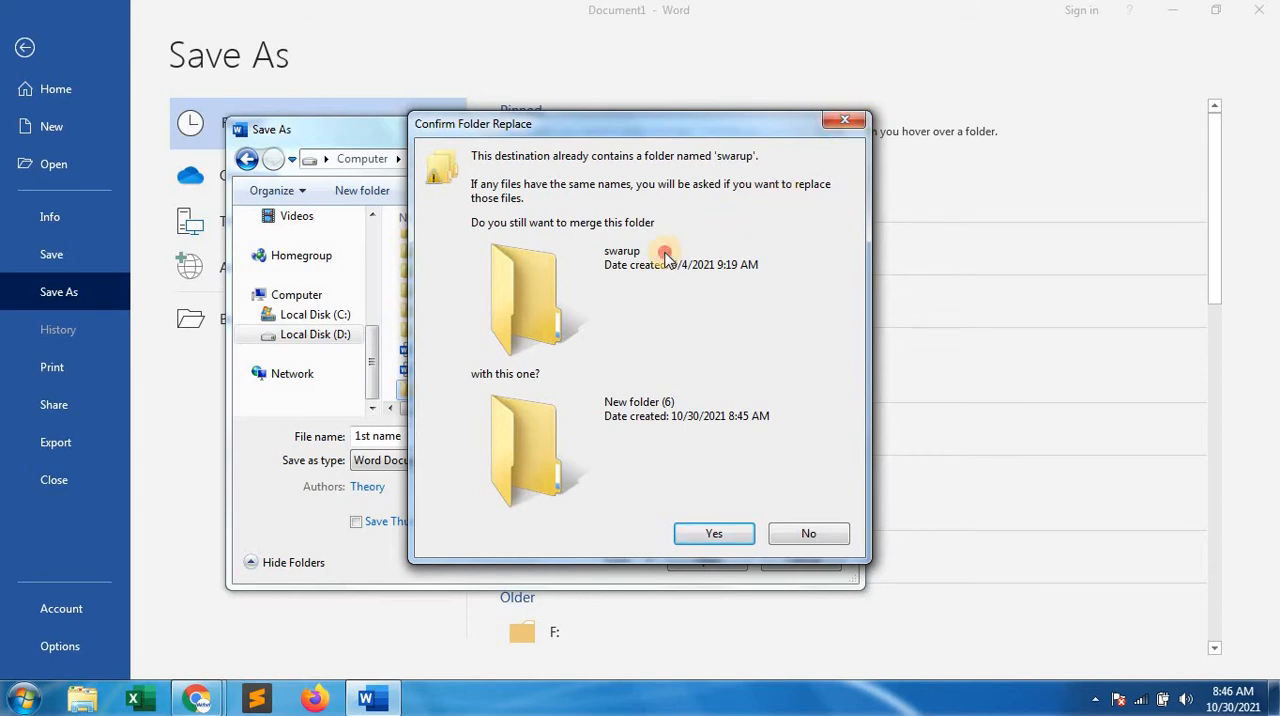
left_click(704, 533)
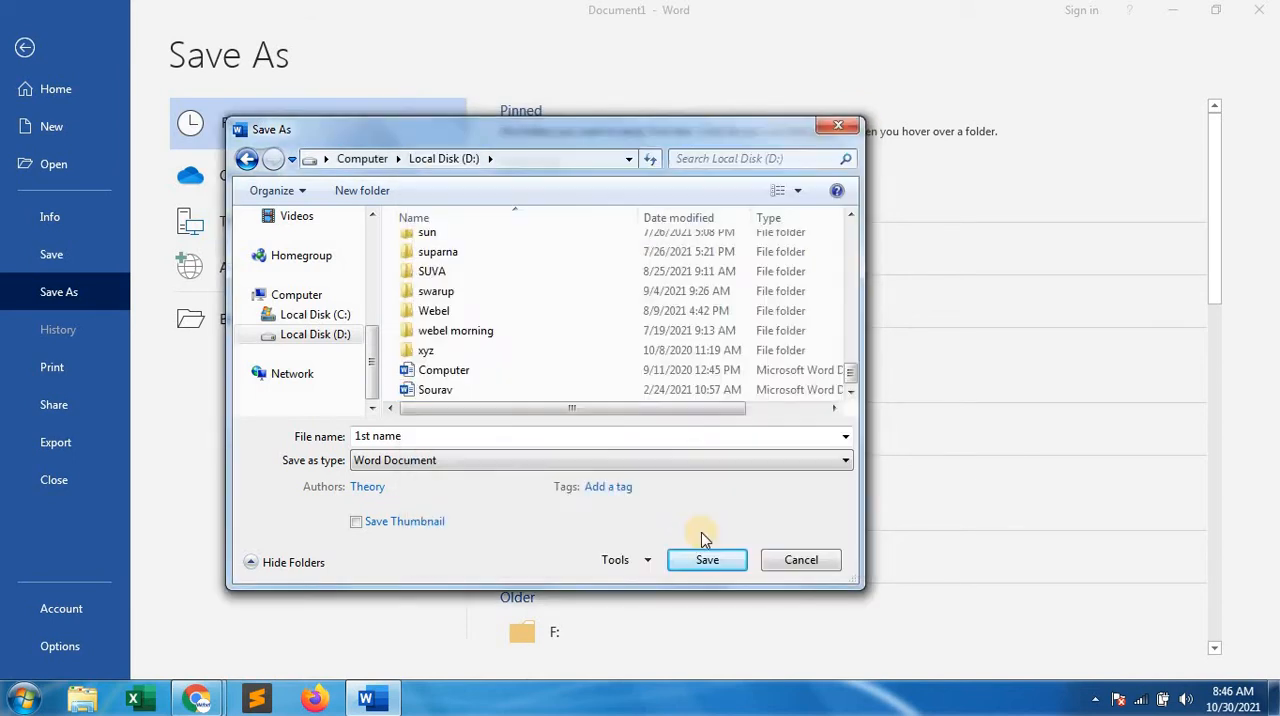
Find the folder carrying that person's first name on Local Disk (D:) and open it as the save location
left_click(467, 341)
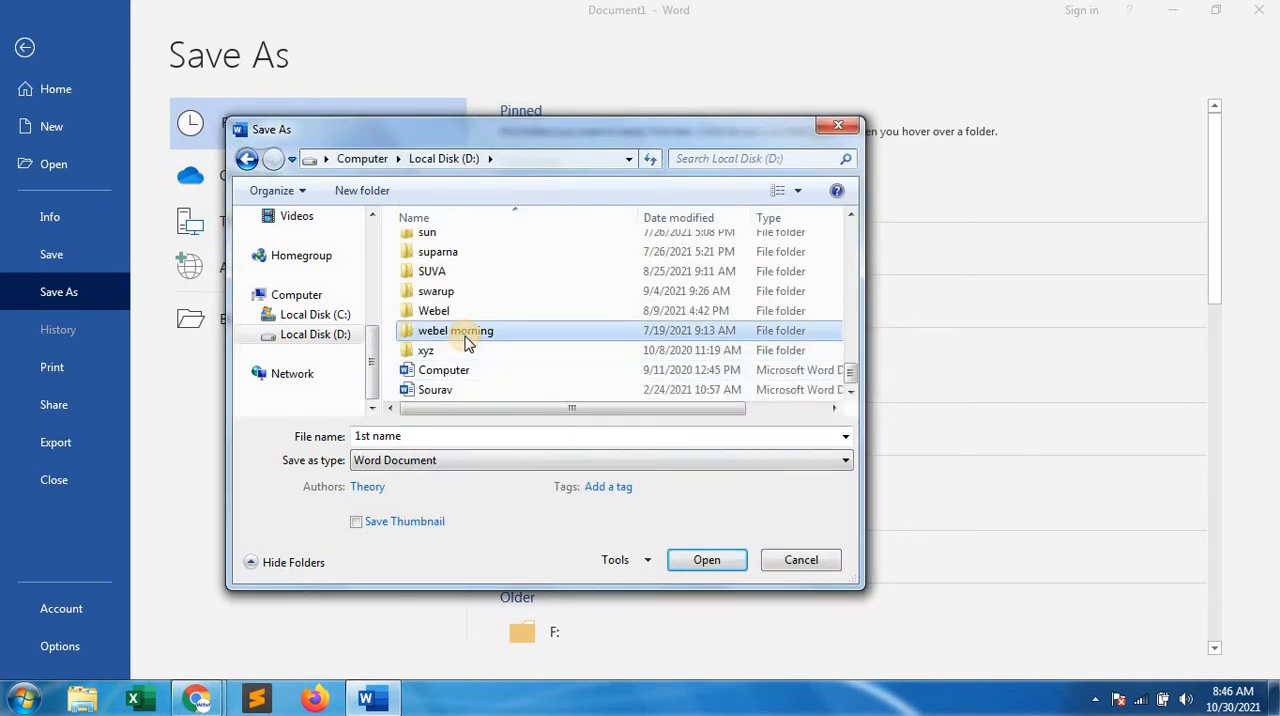
key("End")
key("s")
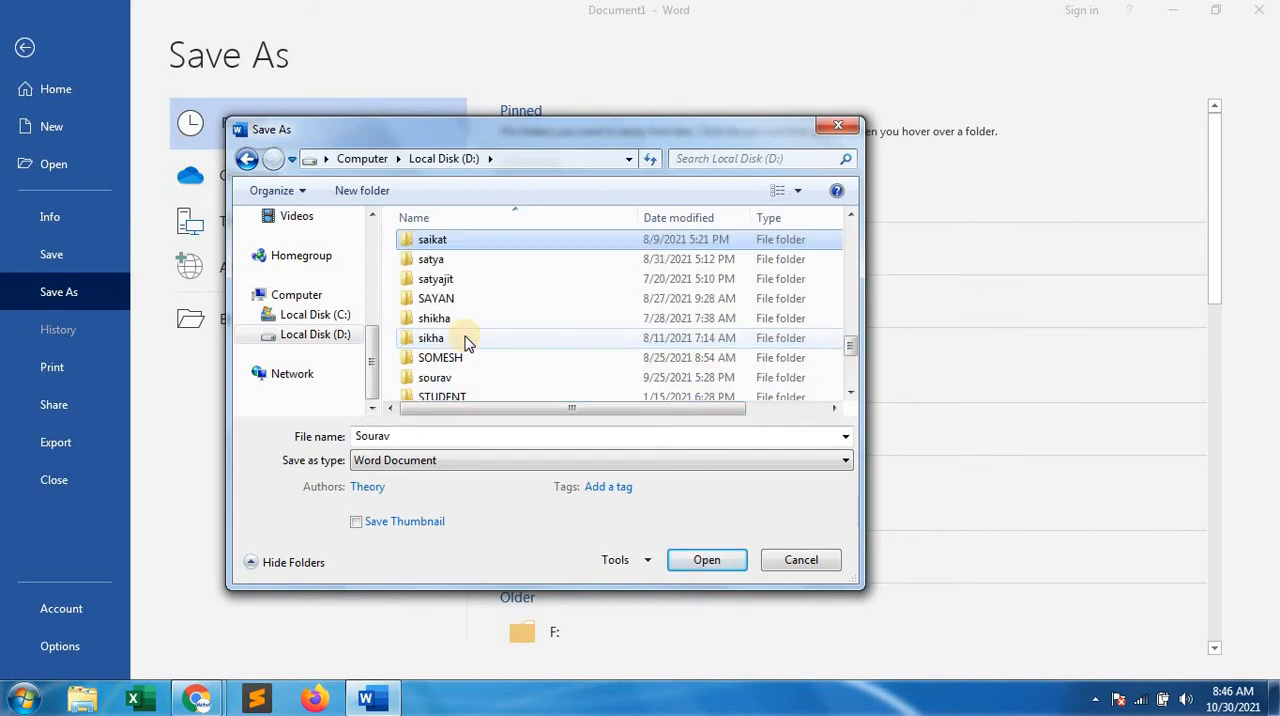
key("s")
key("s")
key("s")
key("s")
key("s")
key("s")
key("s")
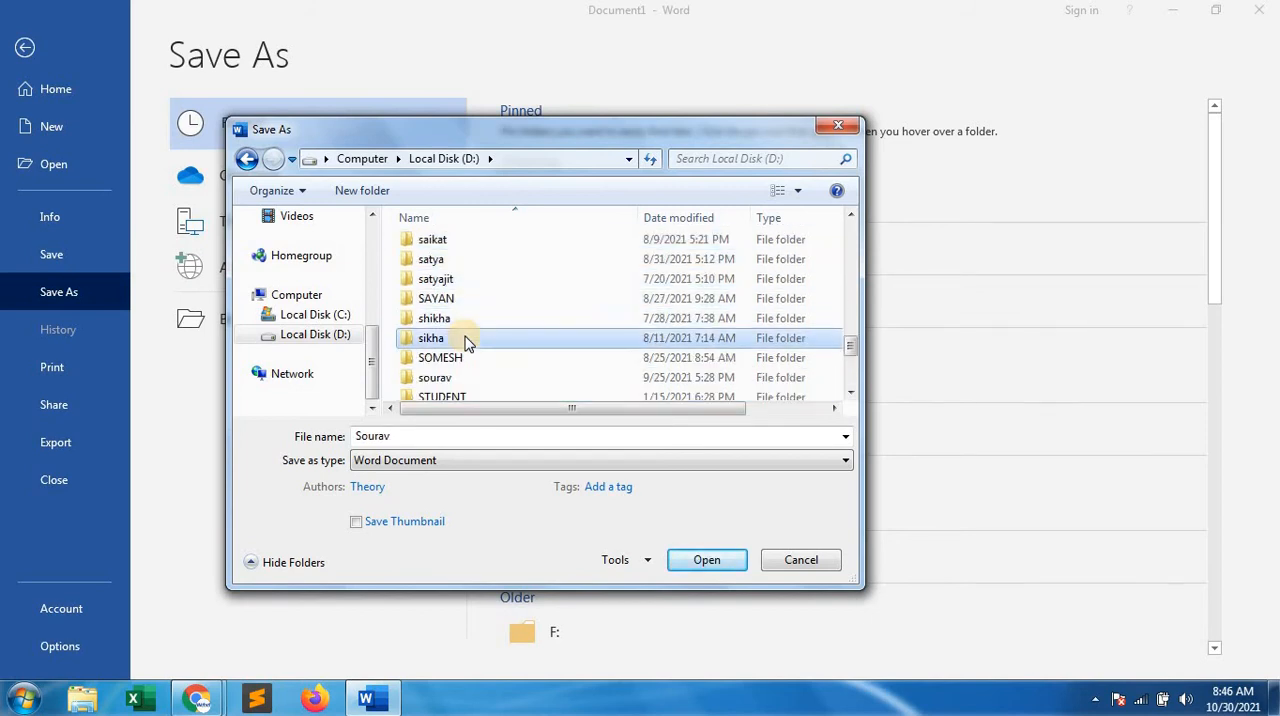
key("s")
key("s")
key("s")
key("s")
key("s")
key("s")
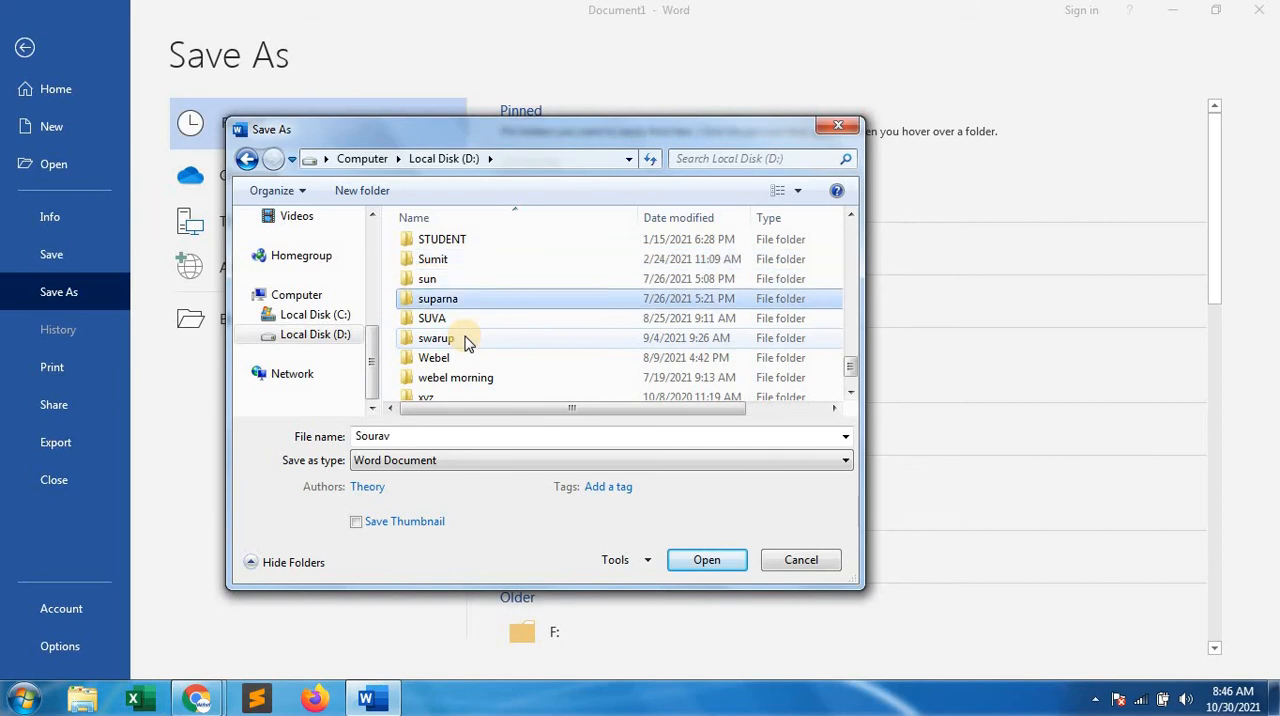
key("Return")
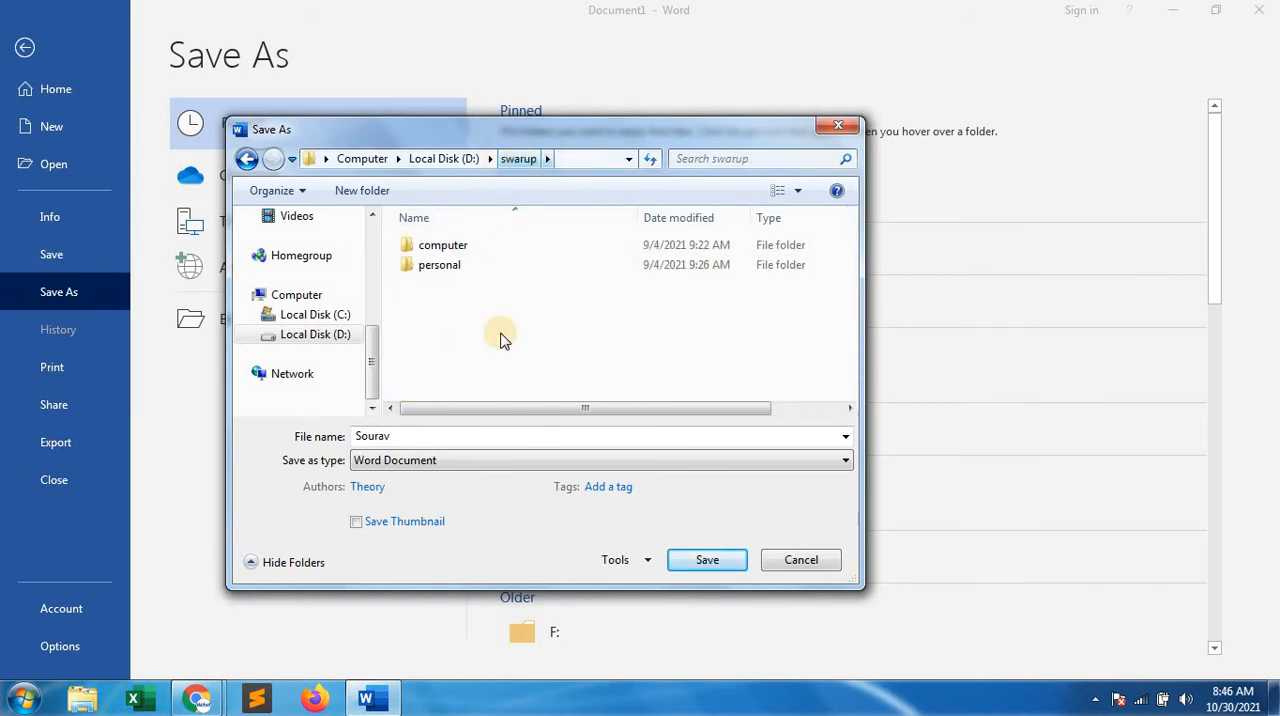
Name the file address and save it as a Word document in the open folder
double_click(428, 437)
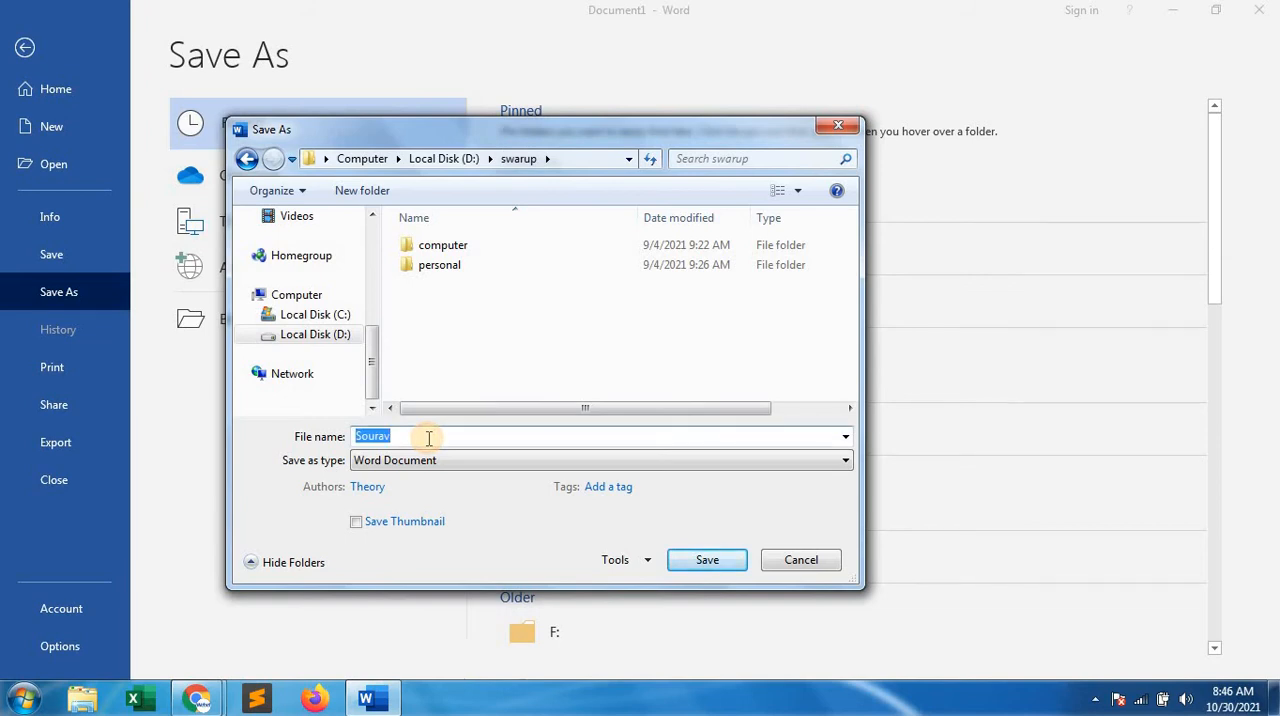
type("address")
left_click(700, 560)
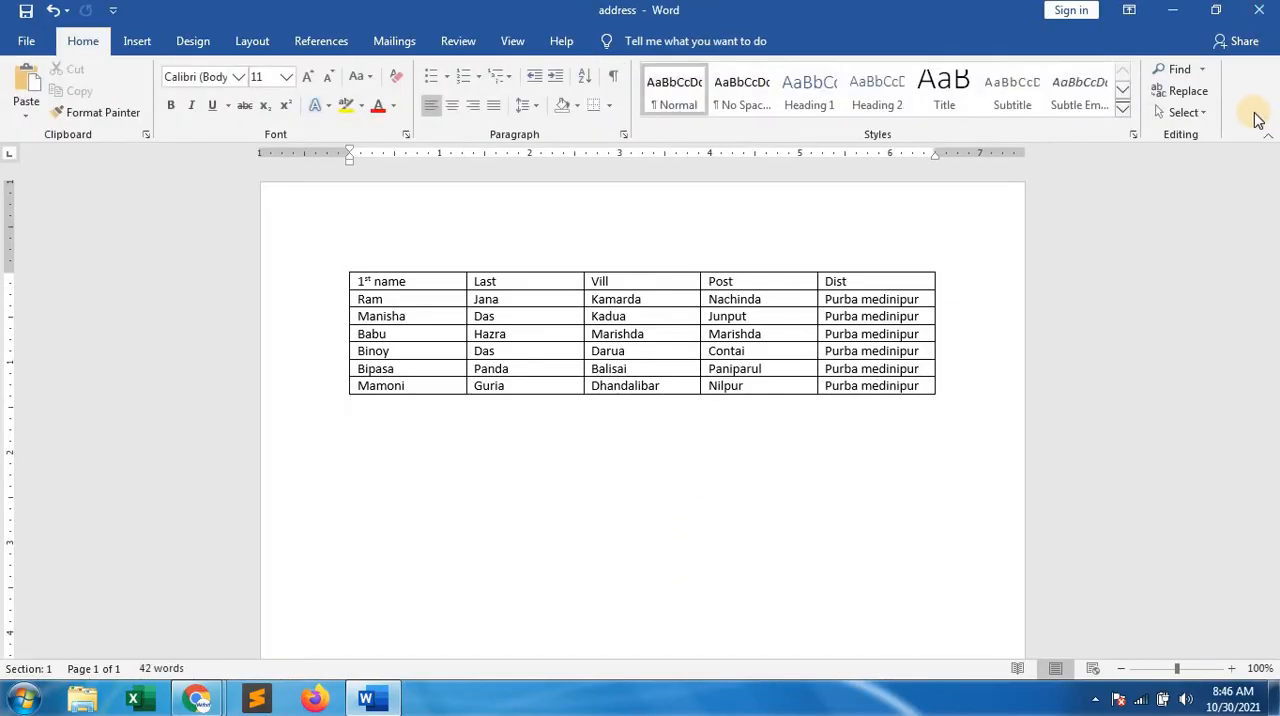
Create a new blank document, close the address document and maximize the new document's window
key("ctrl+n")
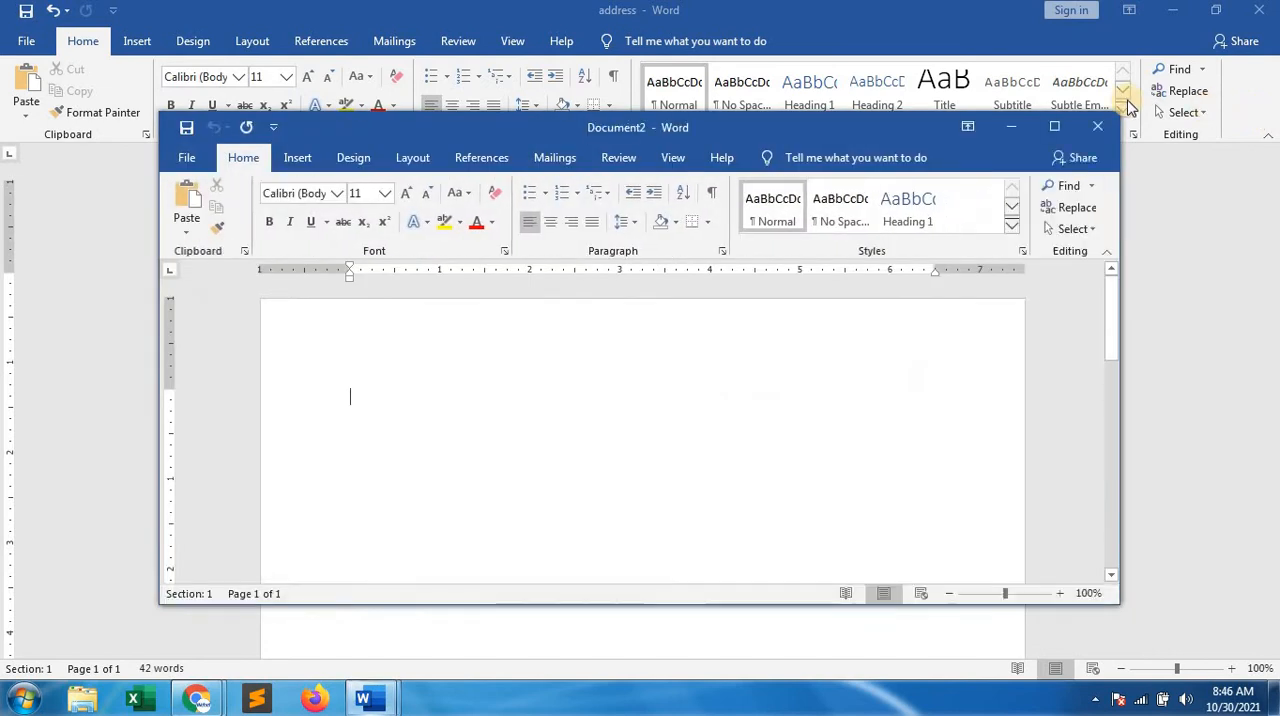
left_click(1252, 20)
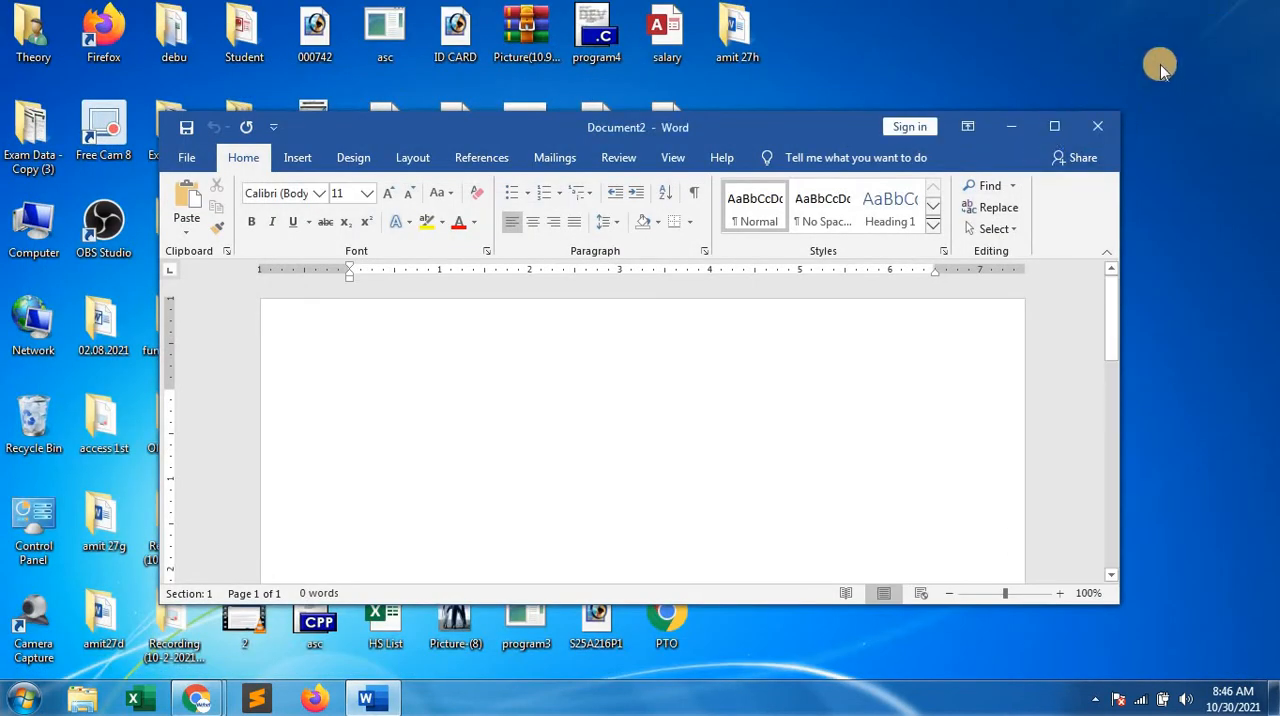
left_click(1055, 128)
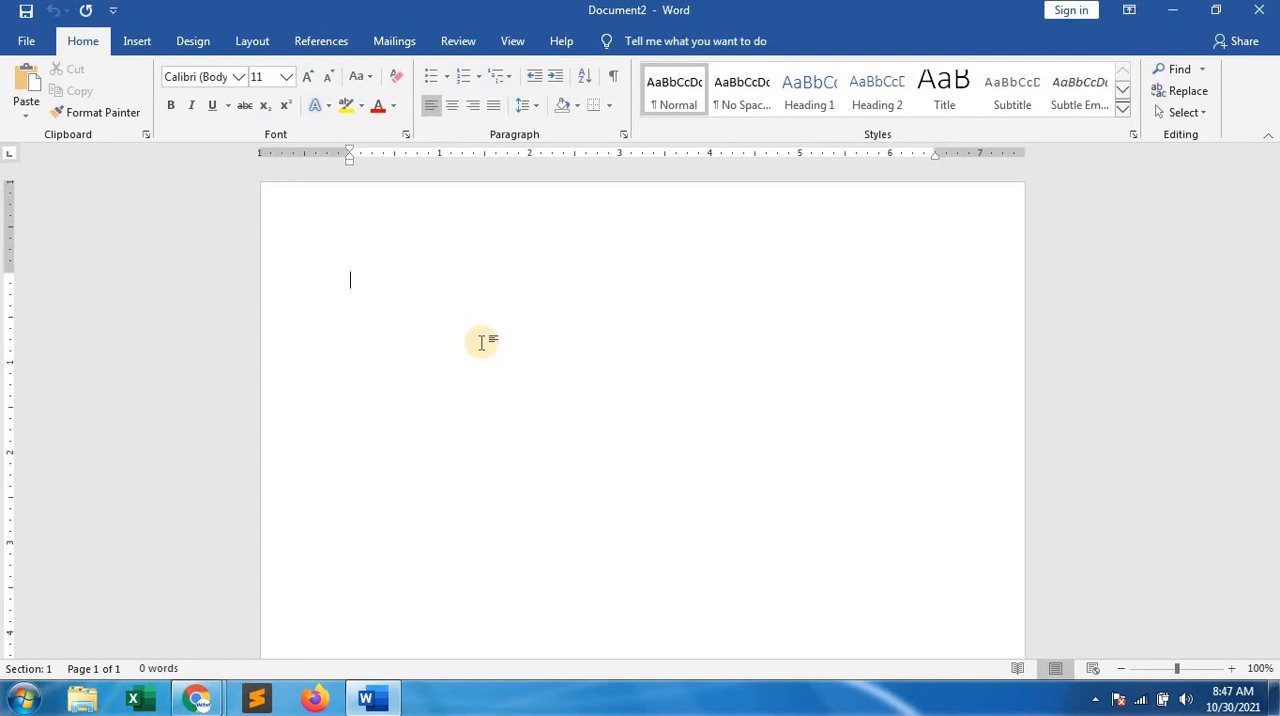
Generate sample paragraphs with =rand() and delete the first three of them
type("=rand()")
key("Return")
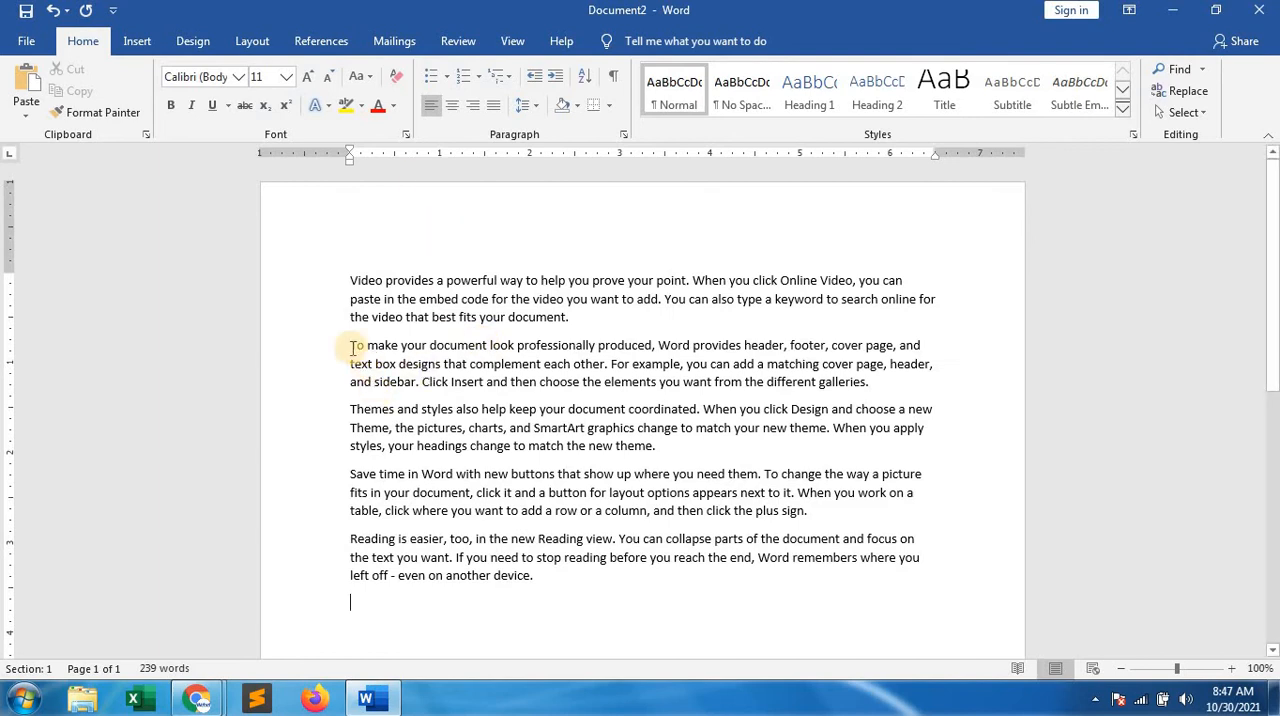
left_click_drag(350, 282, 881, 463)
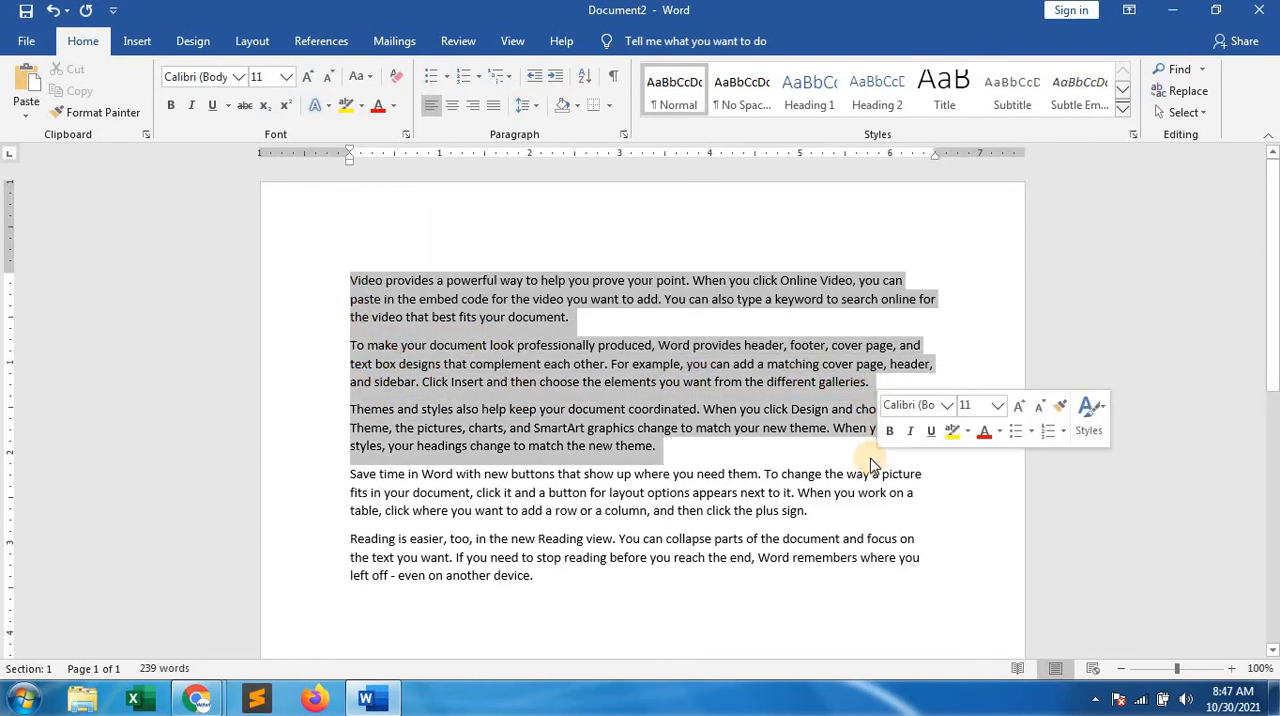
key("Delete")
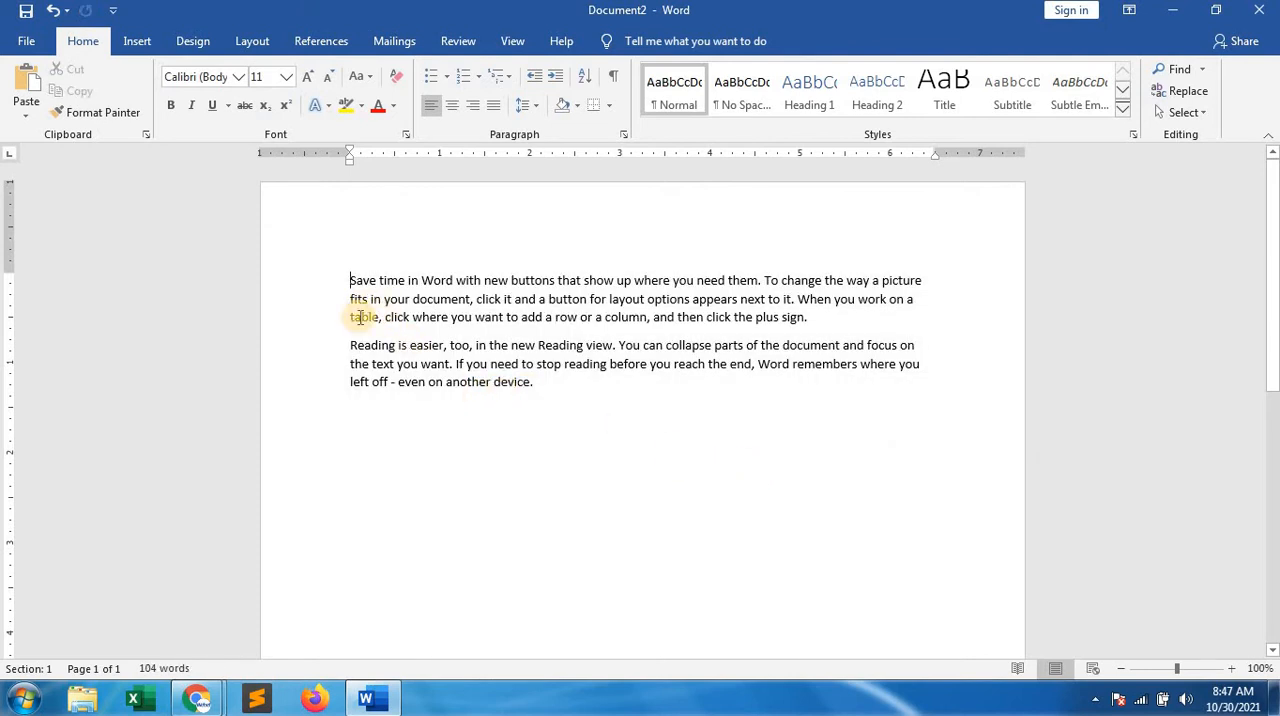
Add the salutation "My dear" above the first paragraph, with an empty line beneath it
key("Return")
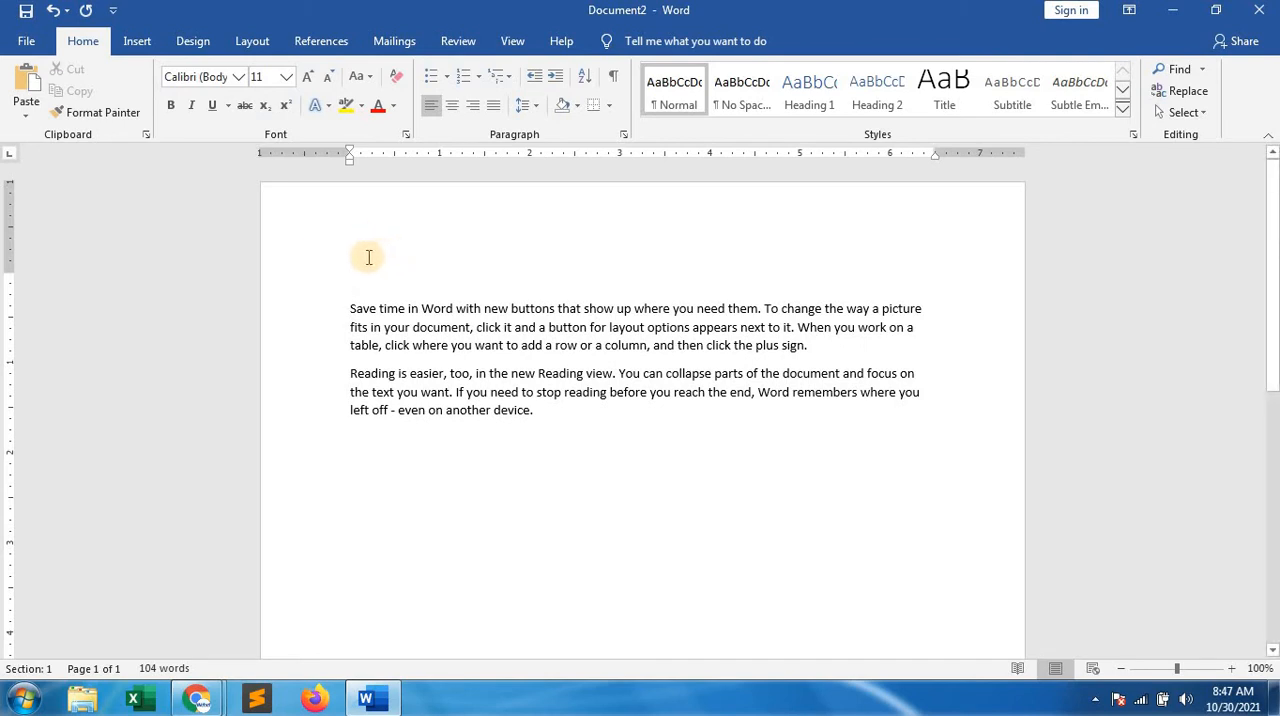
type("My dear")
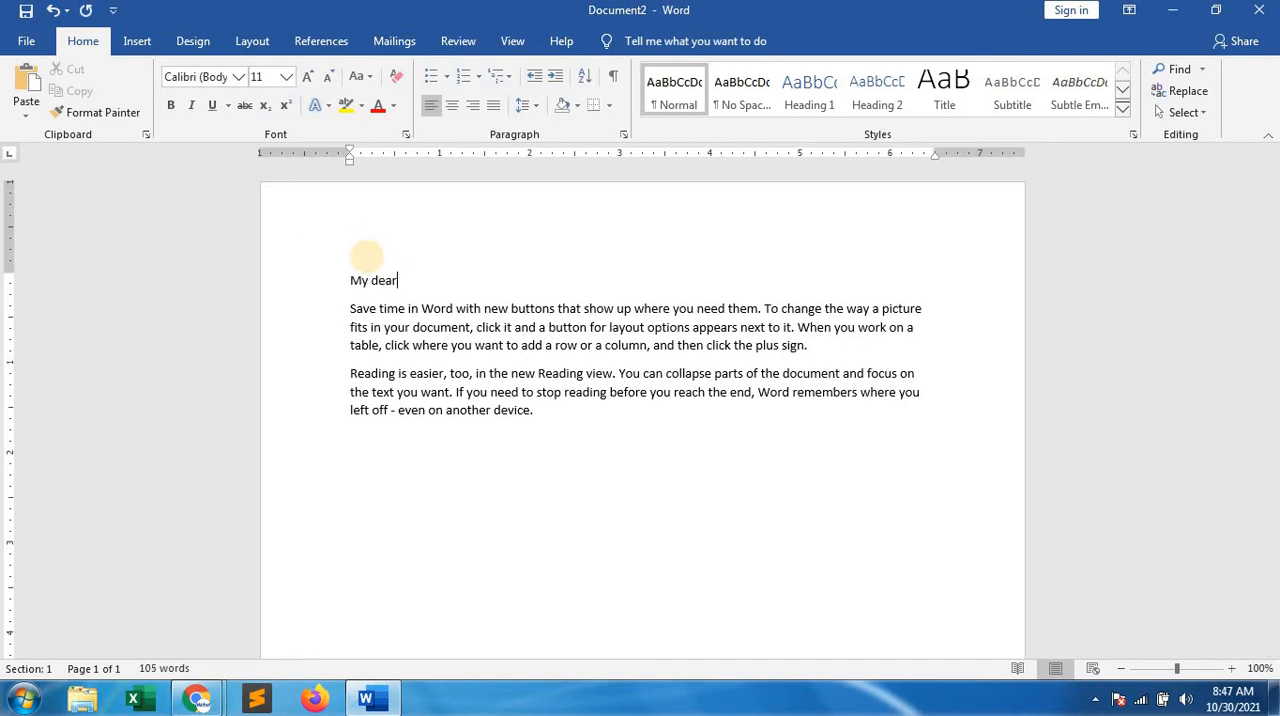
key("Return")
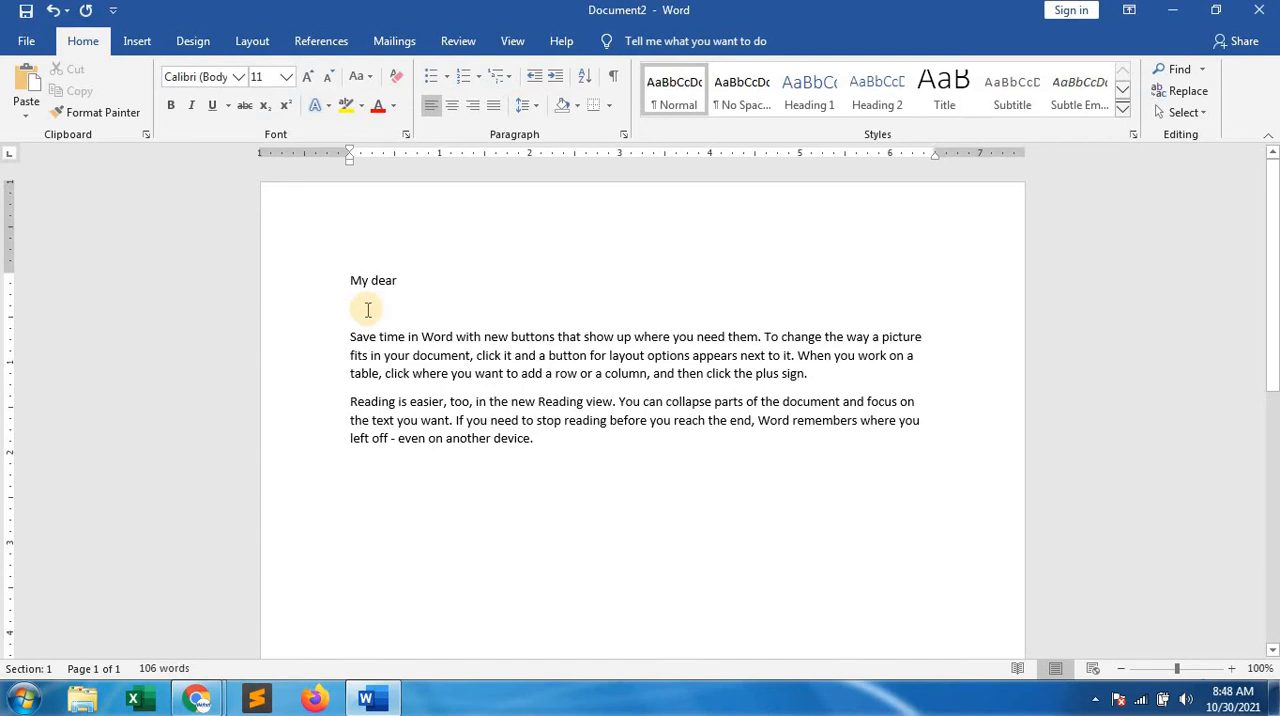
Below the last paragraph, add the indented closing "I am your loving friend" and the sender's first name on the line beneath
left_click(556, 447)
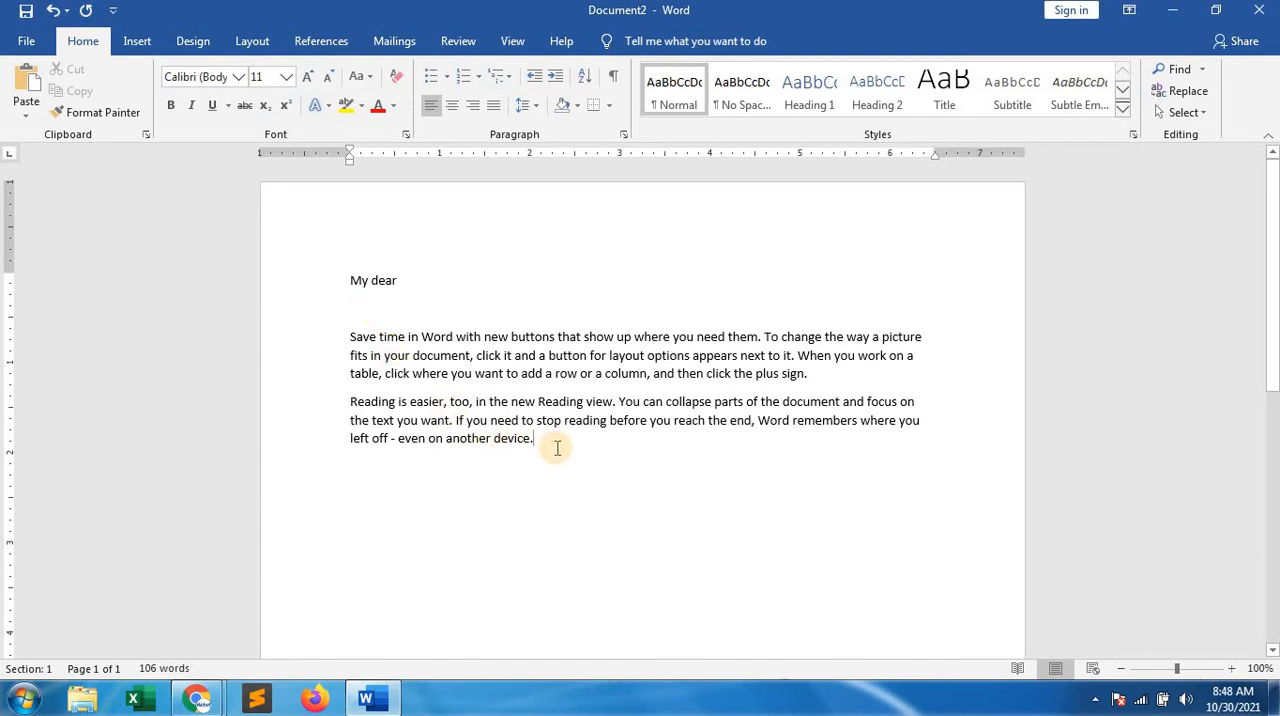
key("Return")
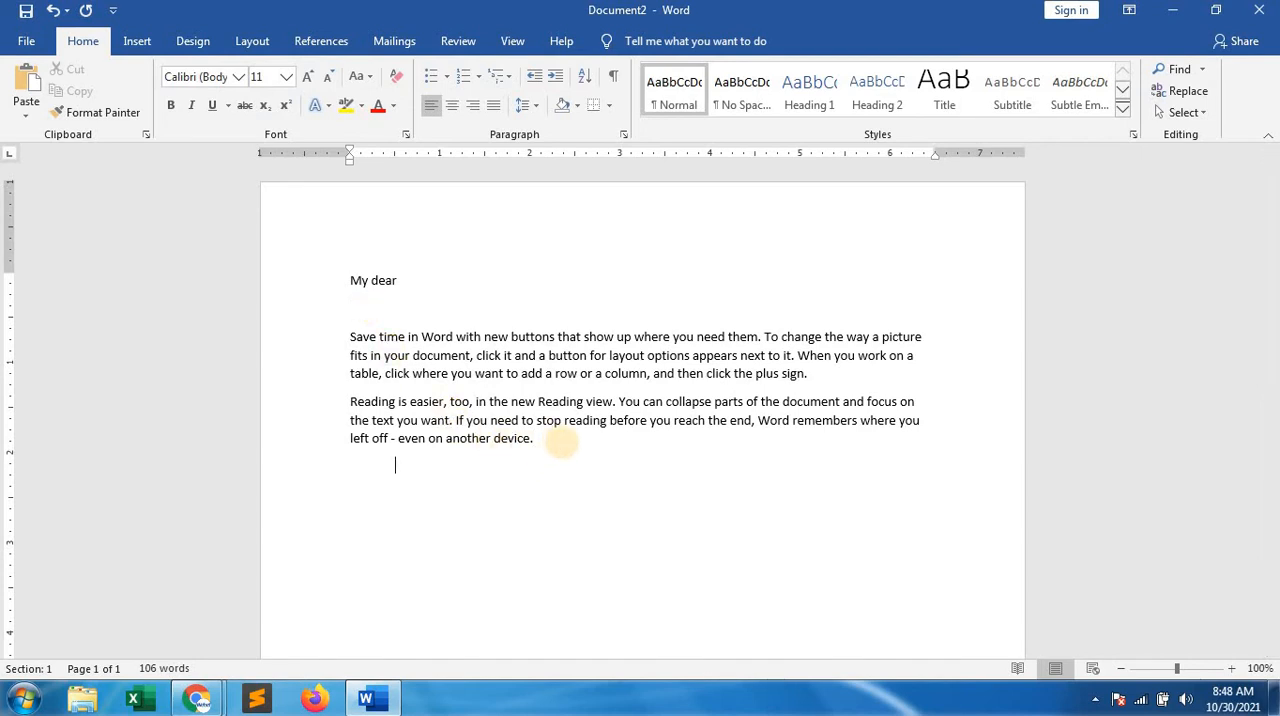
key("Tab")
key("Tab")
key("Tab")
key("Tab")
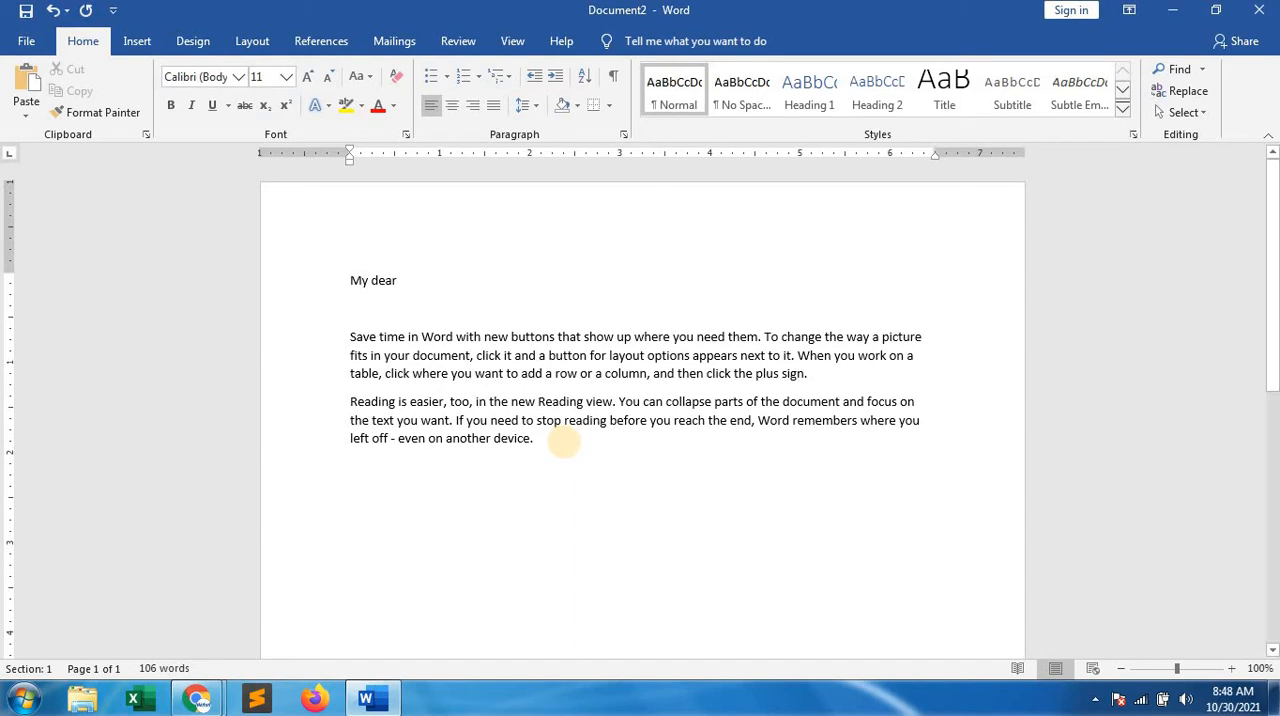
type("I am yo")
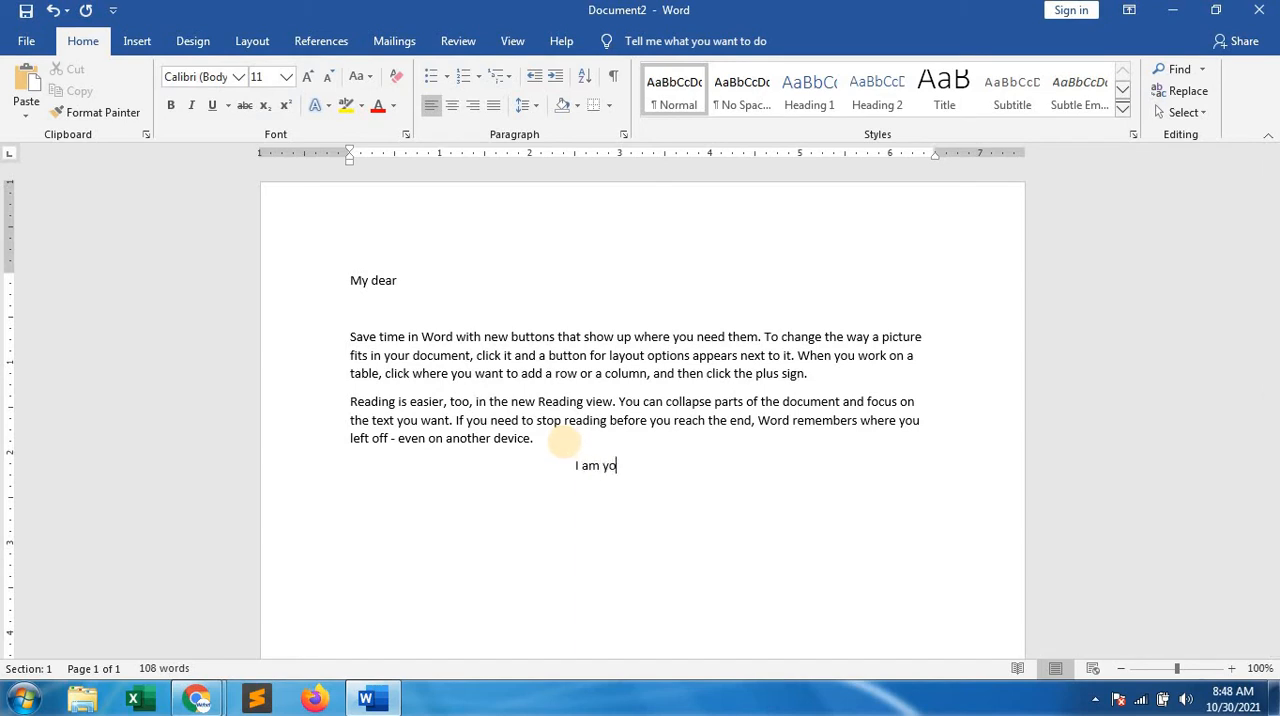
type("ur loving frie")
type("nd")
type("swarup")
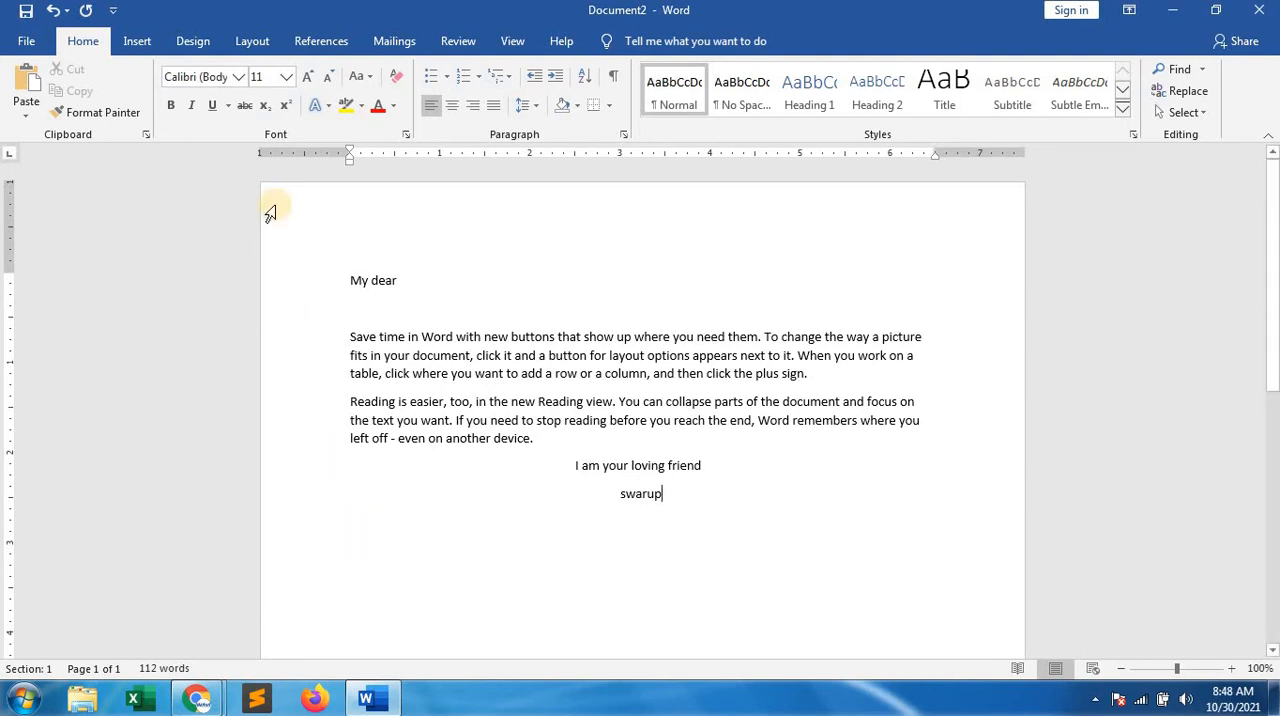
Start the Step-by-Step Mail Merge Wizard for Letters, use the current document and advance to recipient selection
left_click(395, 43)
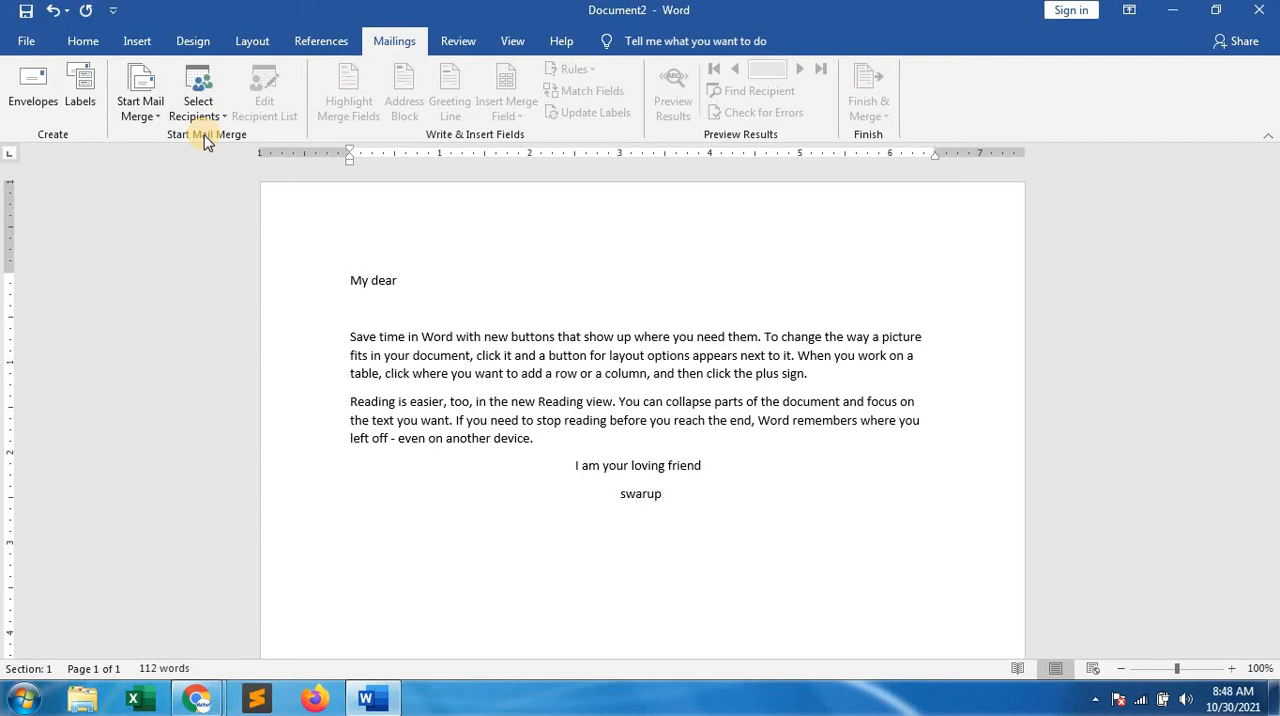
left_click(148, 113)
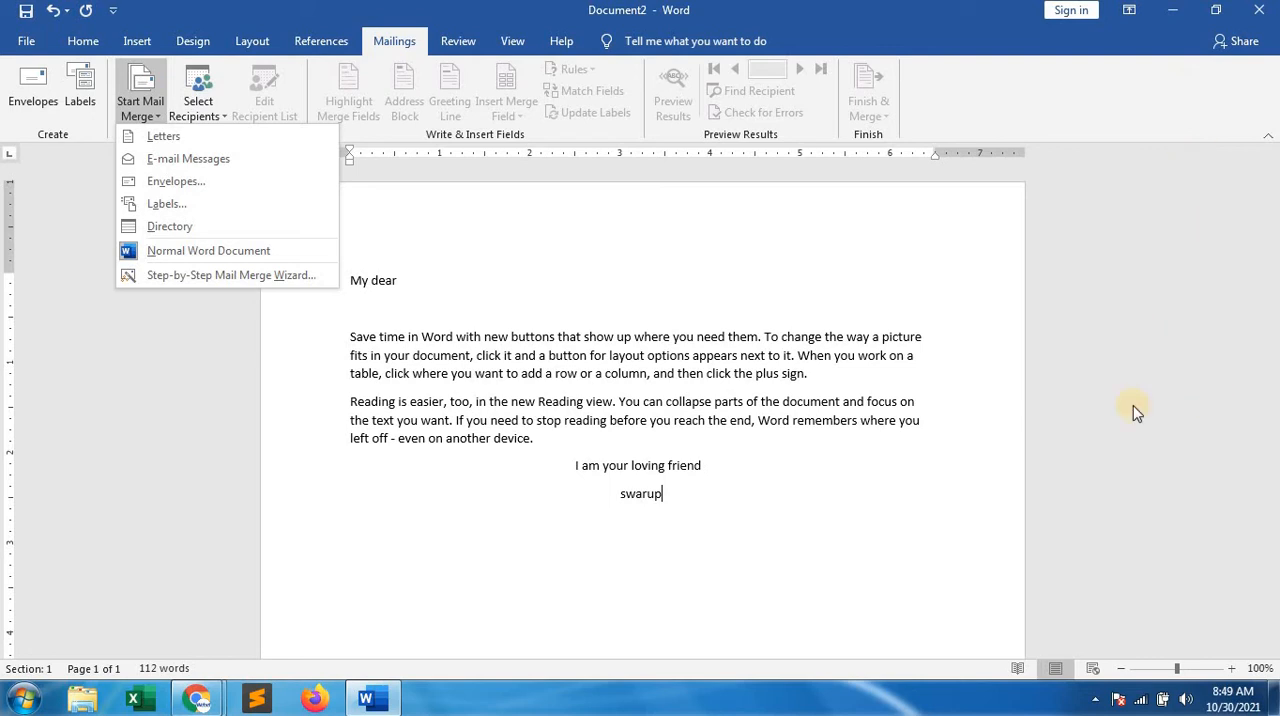
left_click(193, 280)
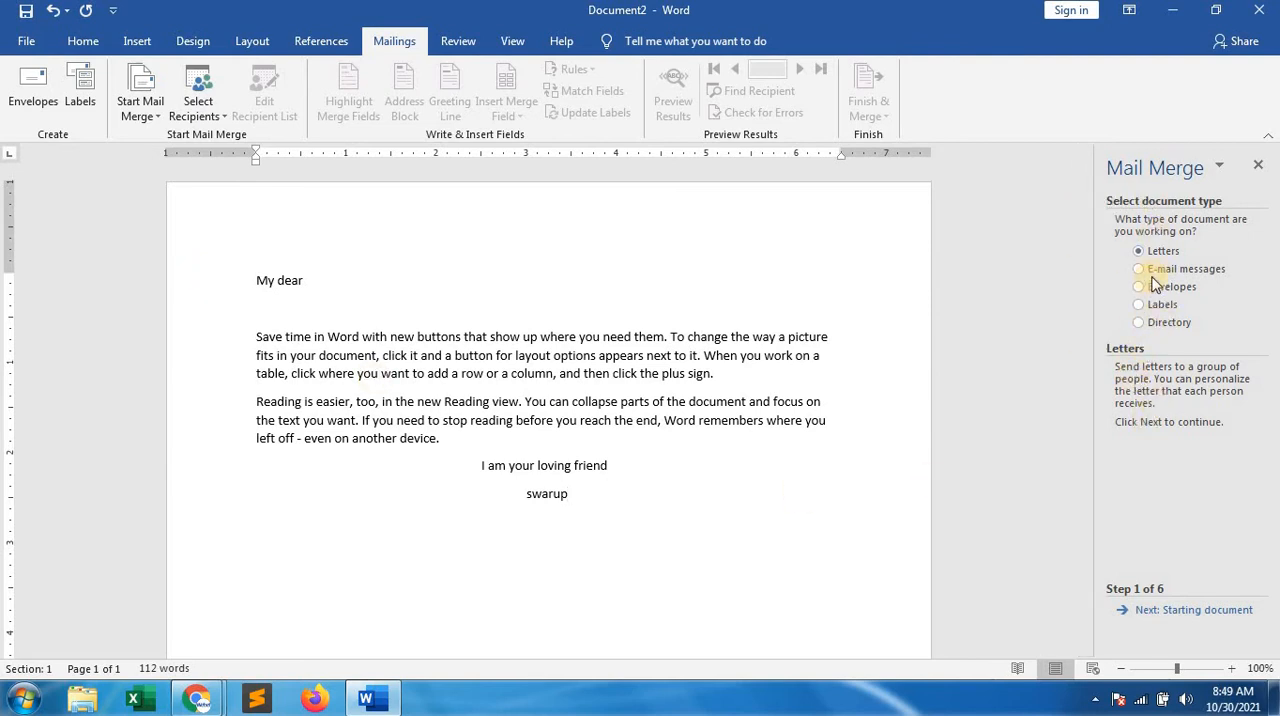
left_click(1153, 624)
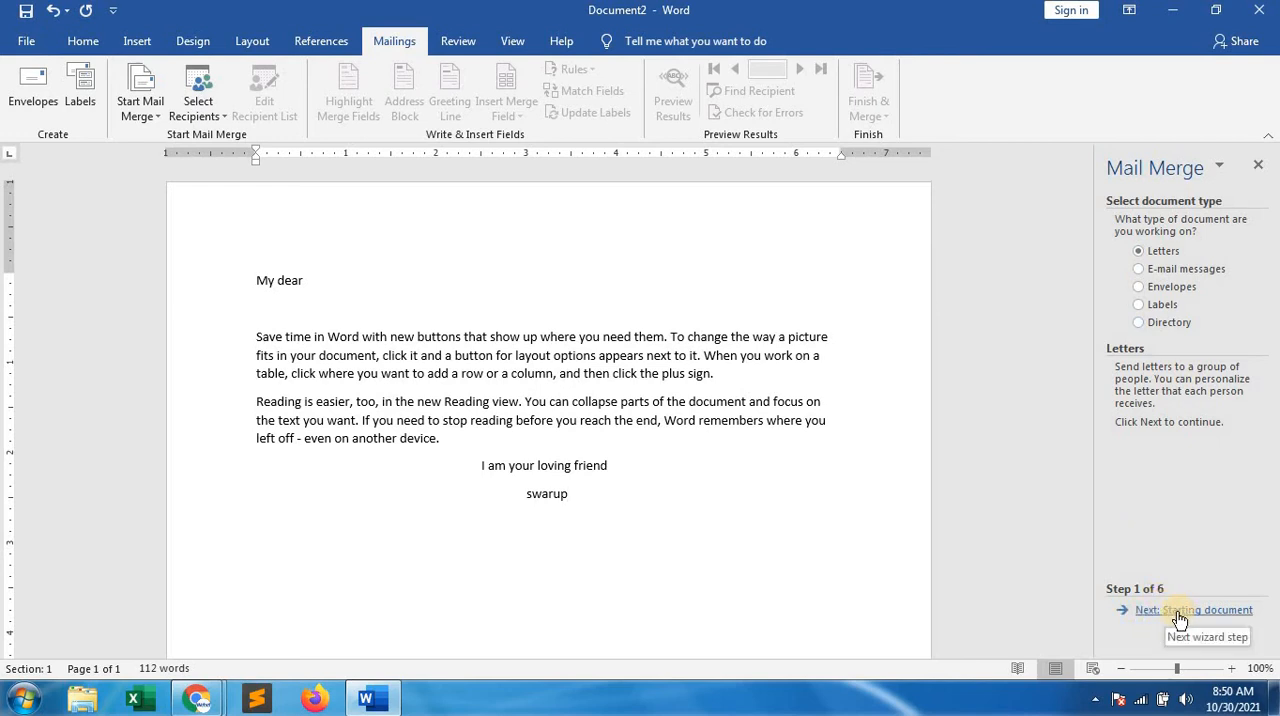
left_click(1212, 620)
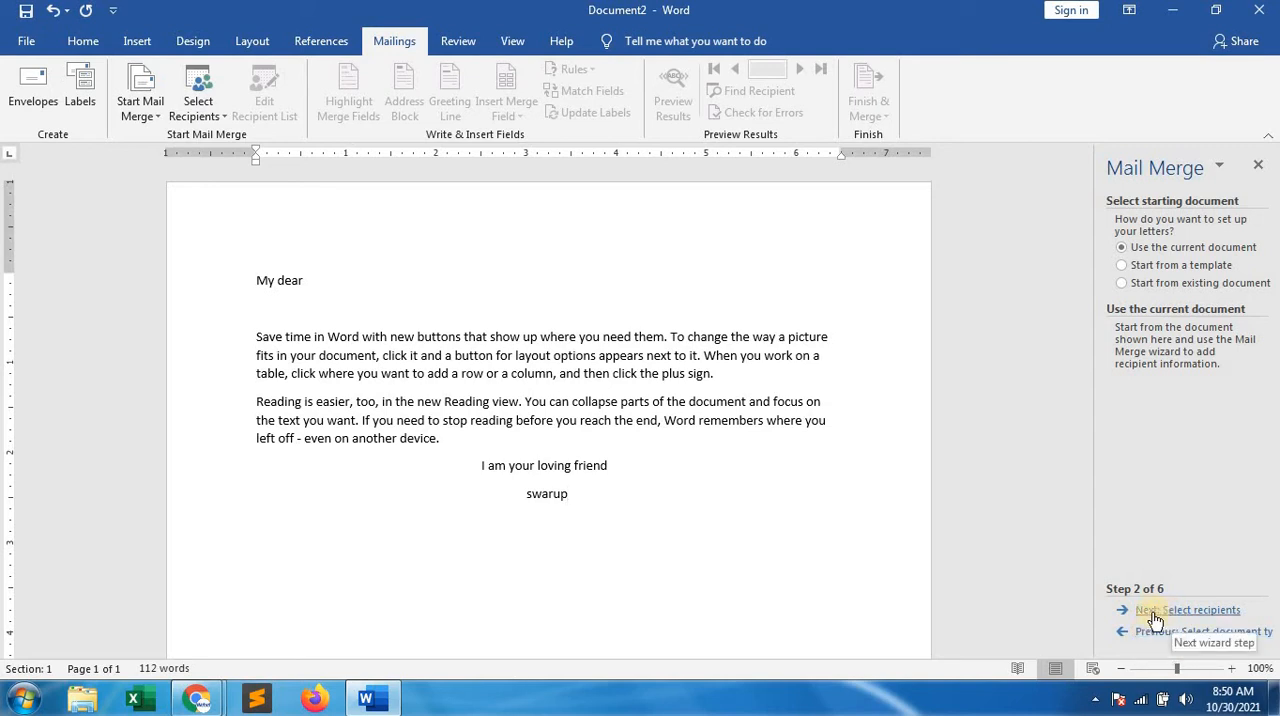
left_click(1205, 614)
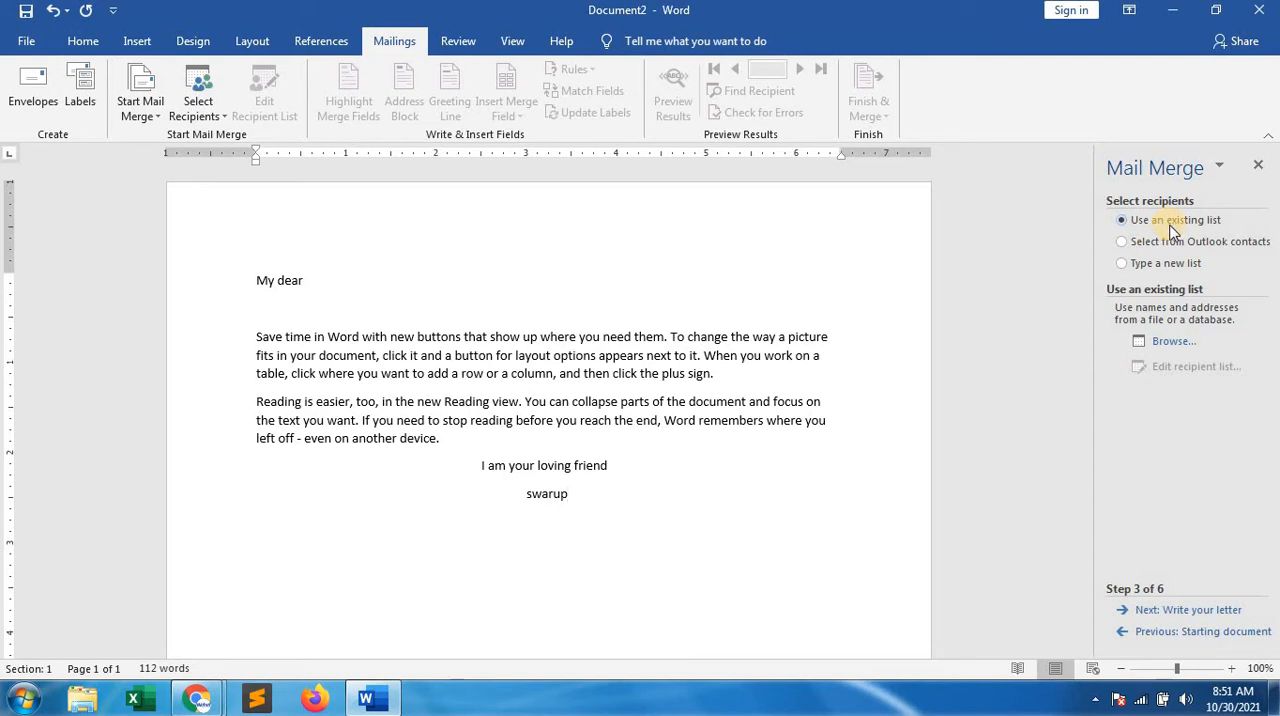
Use the address document in the personal folder on Local Disk (D:) as the existing recipient list and accept all its recipients
left_click(1173, 344)
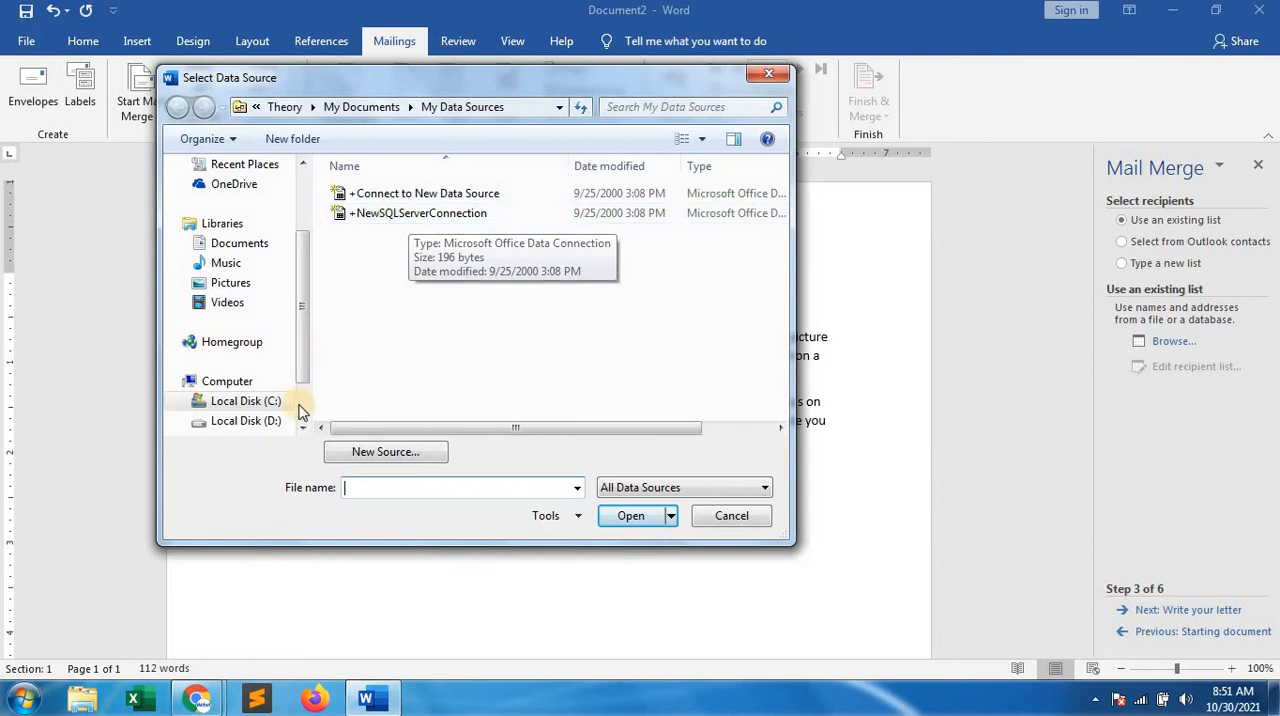
left_click(237, 423)
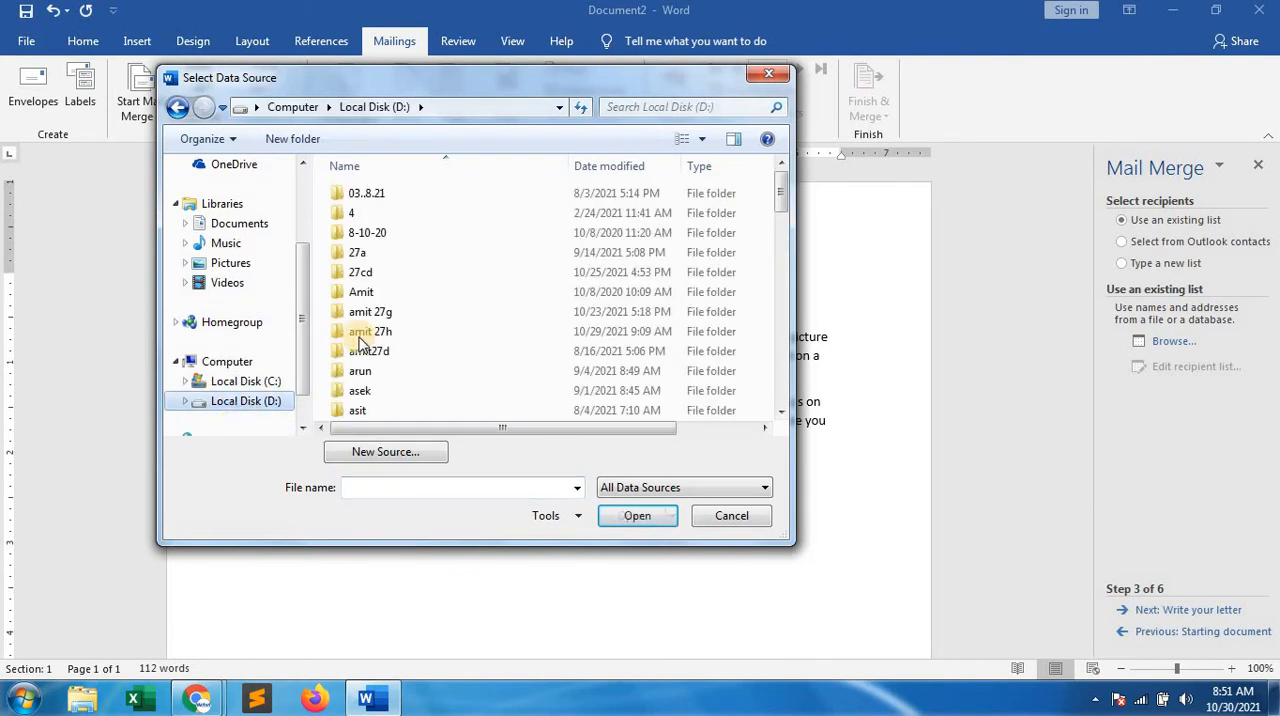
left_click(365, 338)
scroll(365, 338, "down", 10)
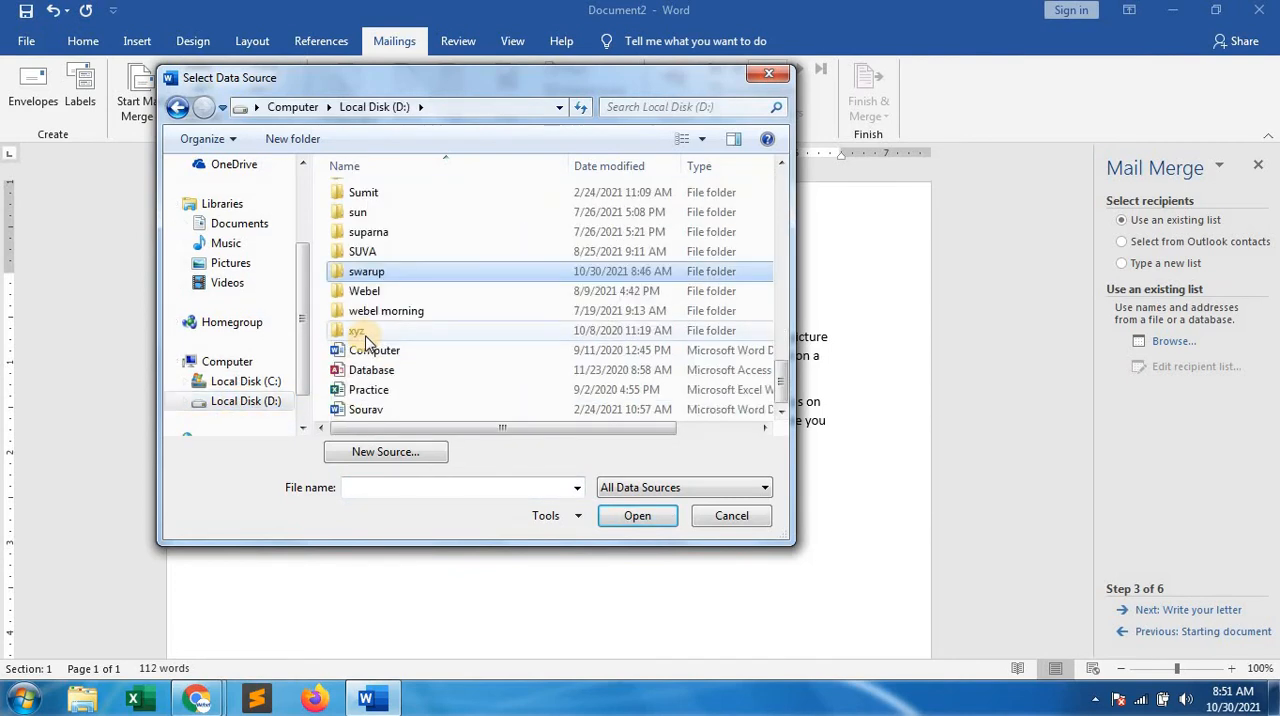
left_click(358, 277)
double_click(358, 277)
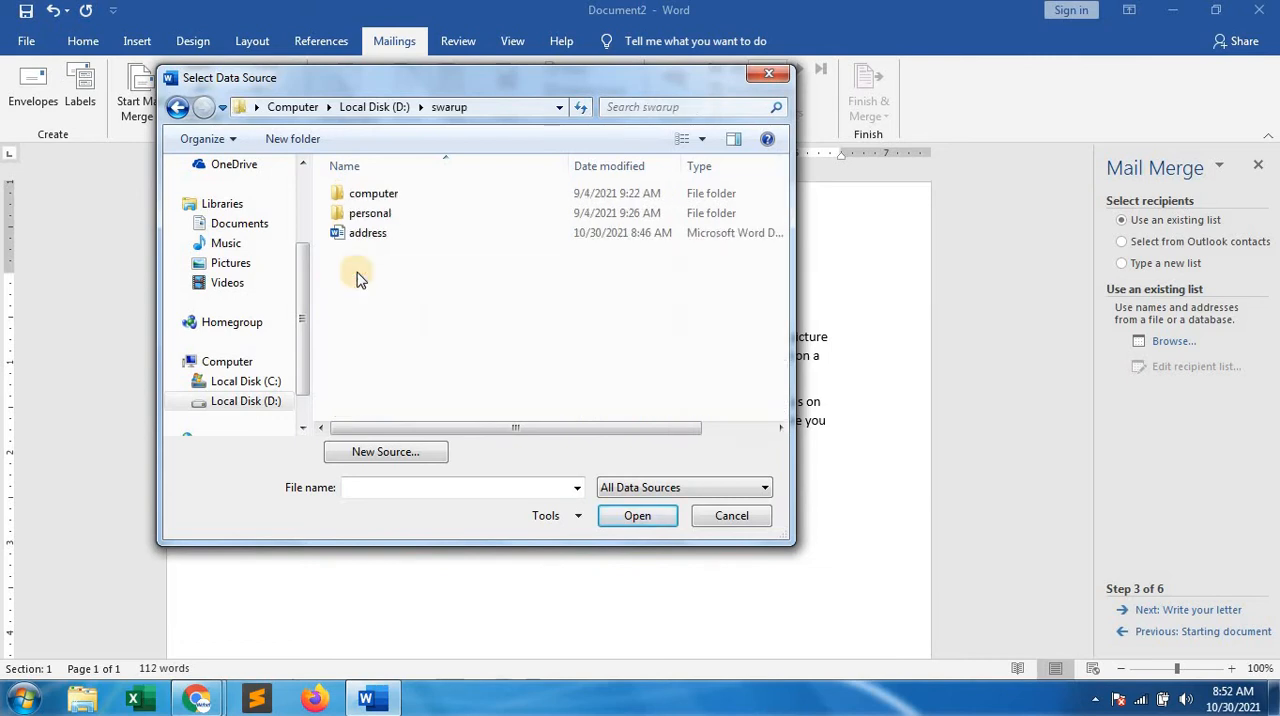
left_click(362, 238)
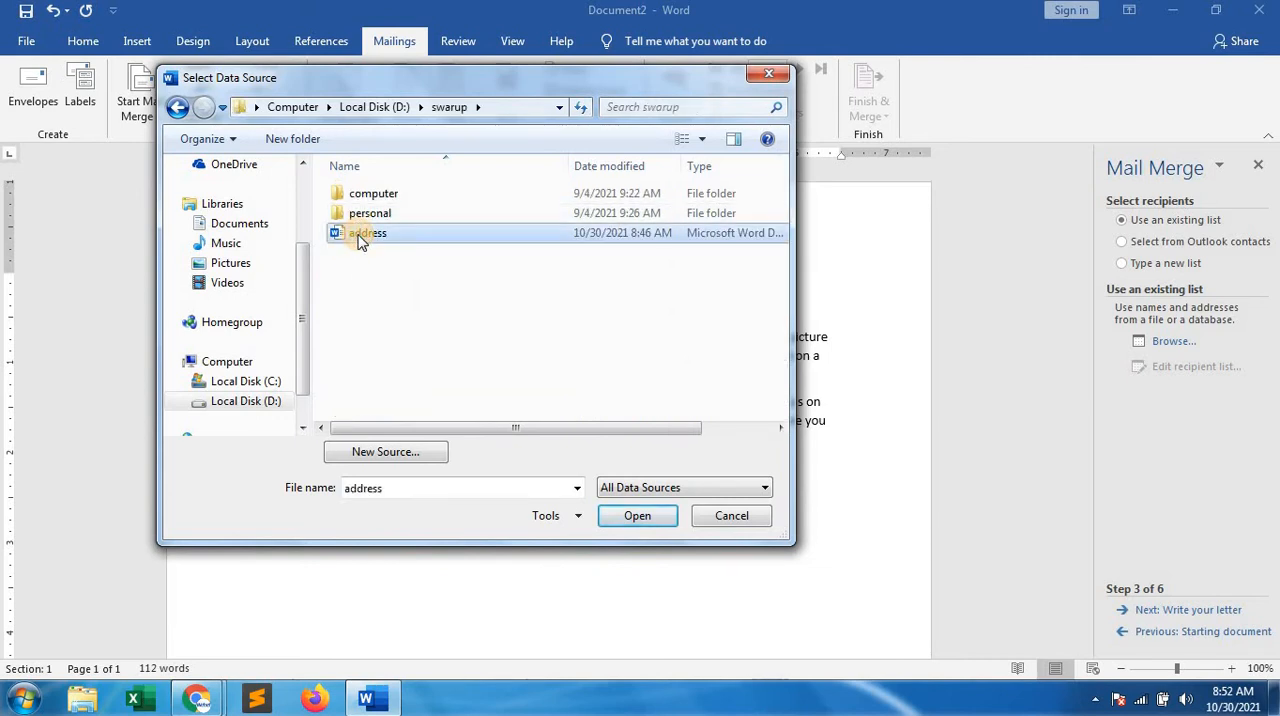
left_click(632, 522)
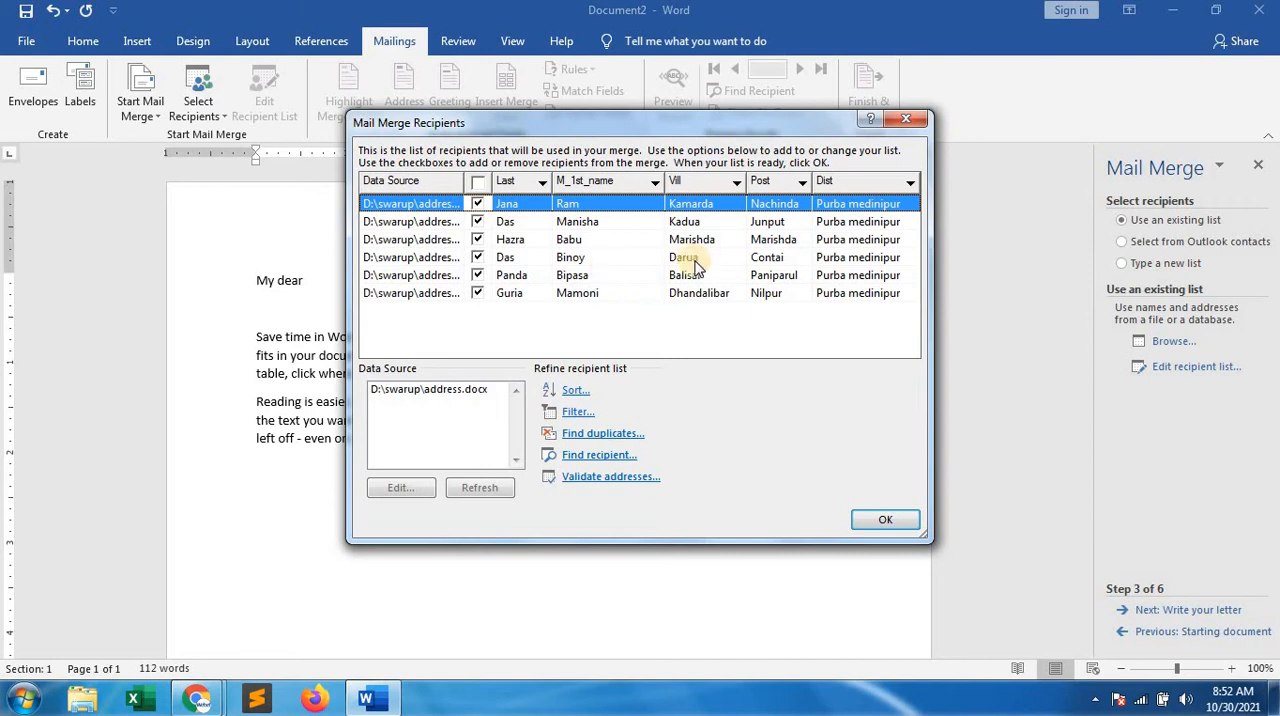
left_click(880, 524)
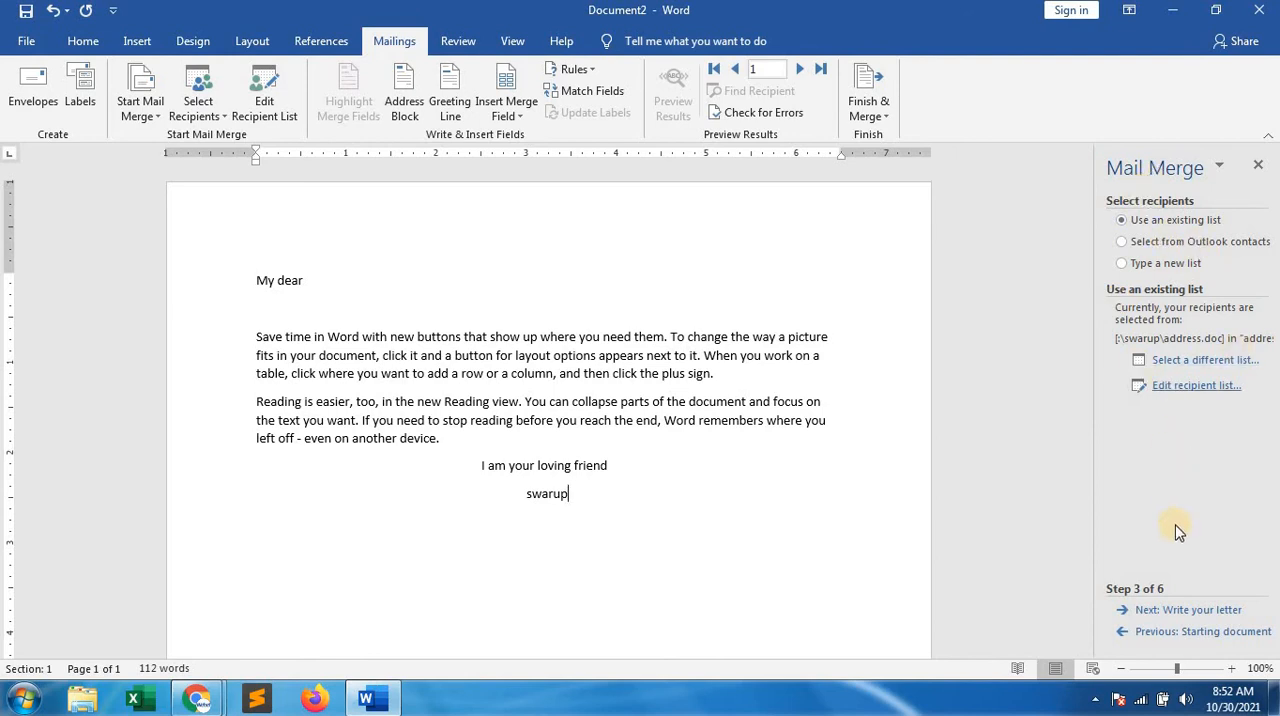
Advance to writing the letter and insert the M_1st_name merge field on the empty line below "My dear"
left_click(1176, 612)
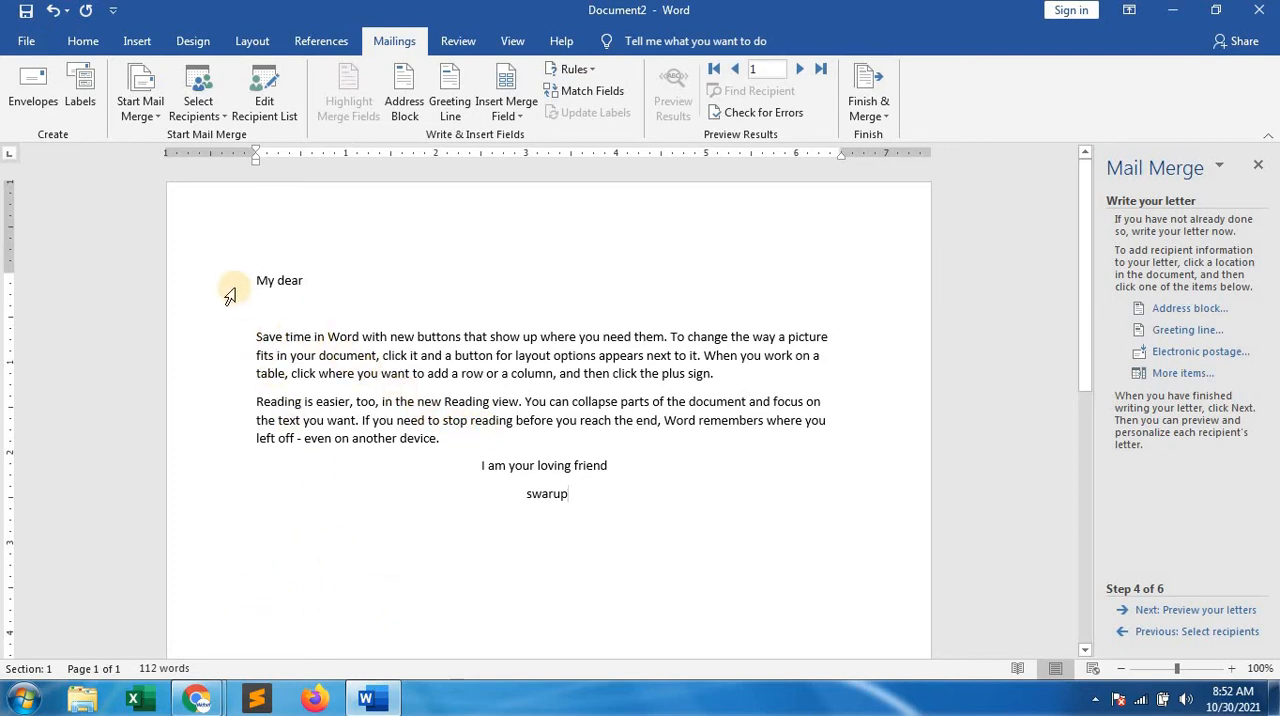
left_click(262, 306)
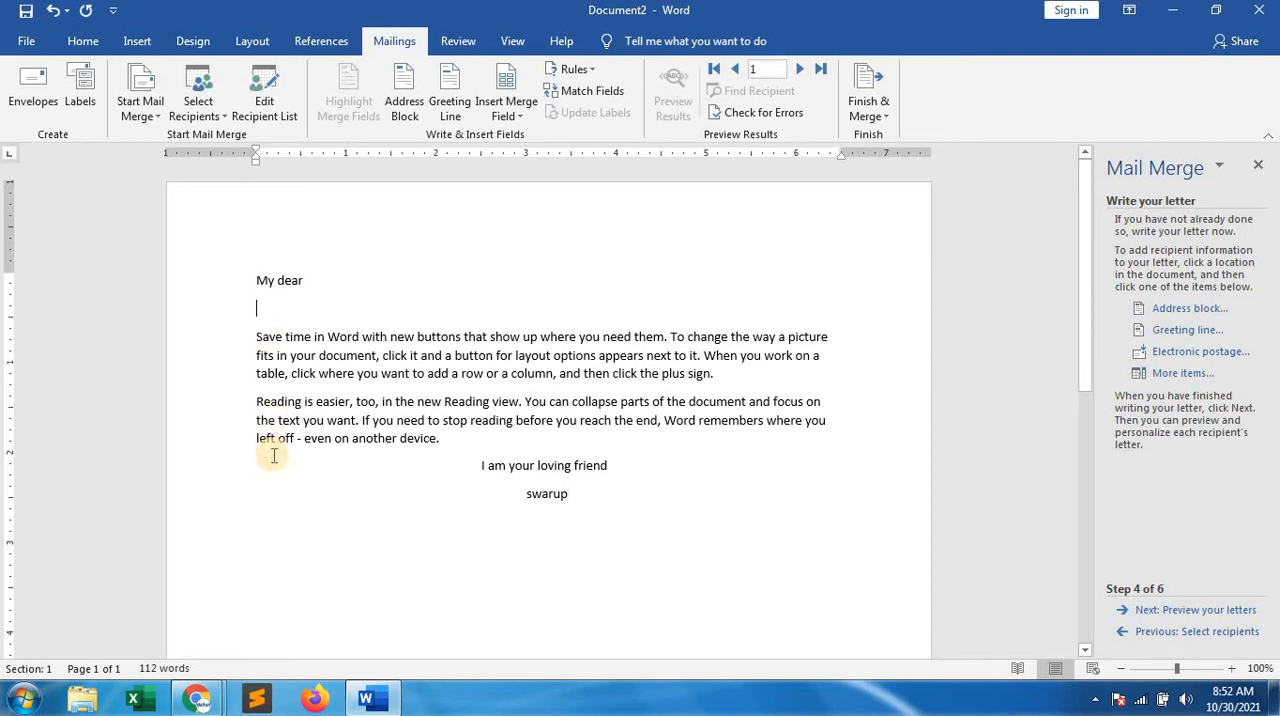
left_click(1182, 374)
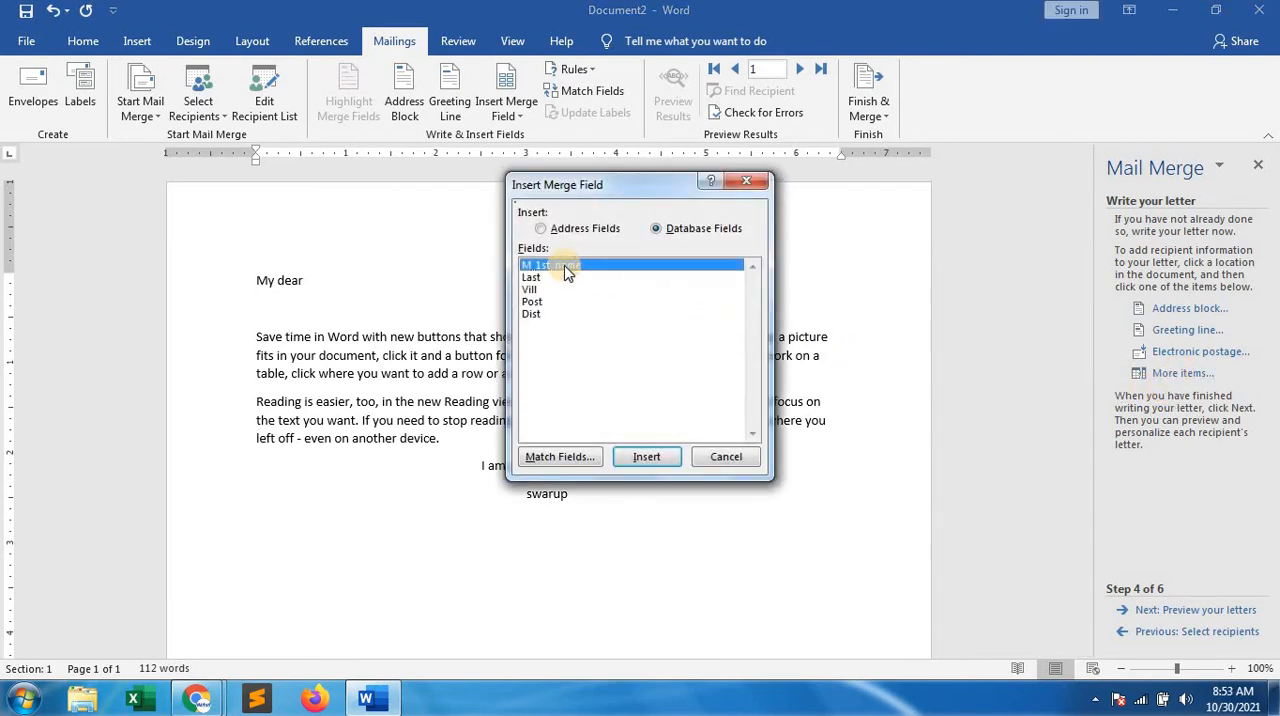
left_click(650, 462)
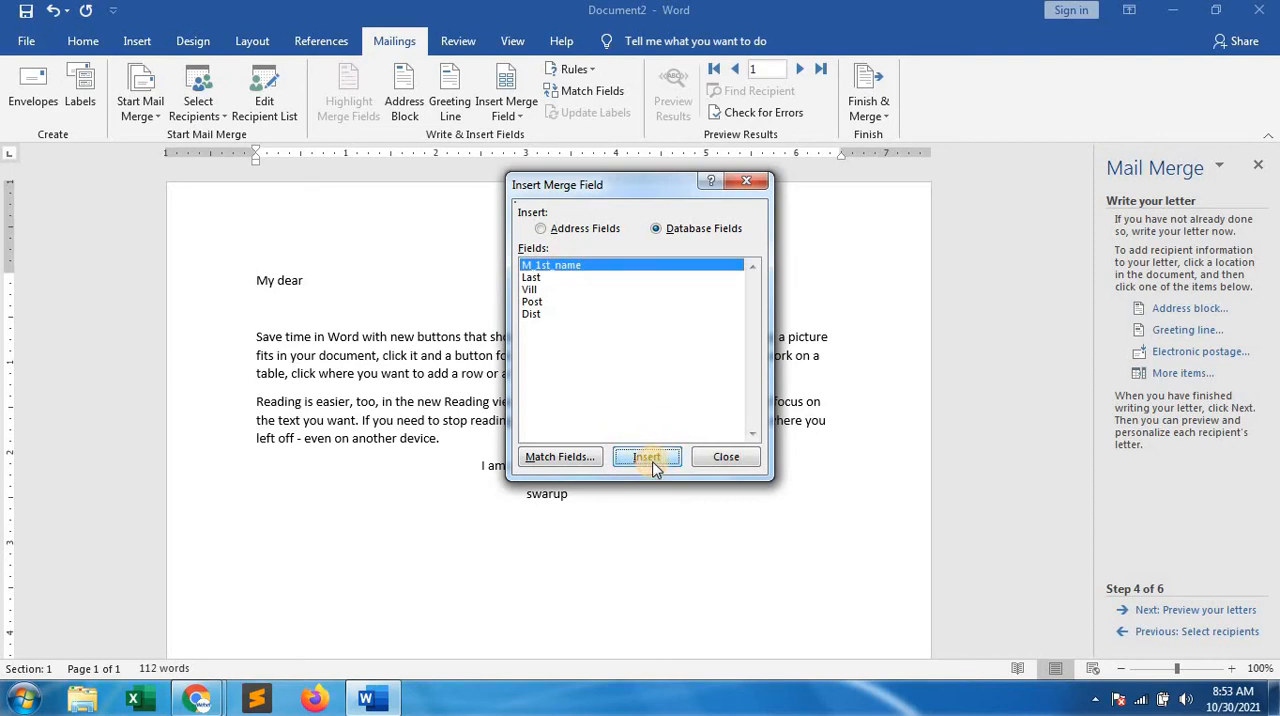
left_click(720, 456)
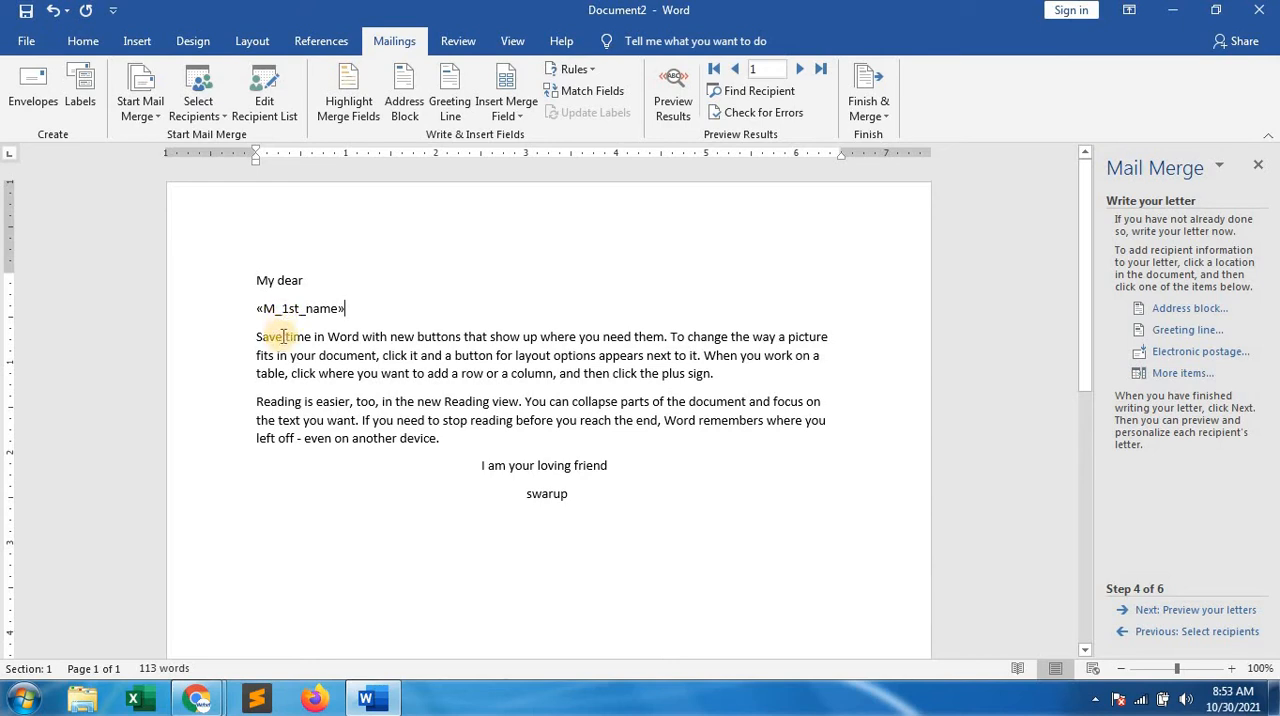
Insert the M_1st_name and Last merge fields side by side on a new line below the sender's name
left_click(574, 500)
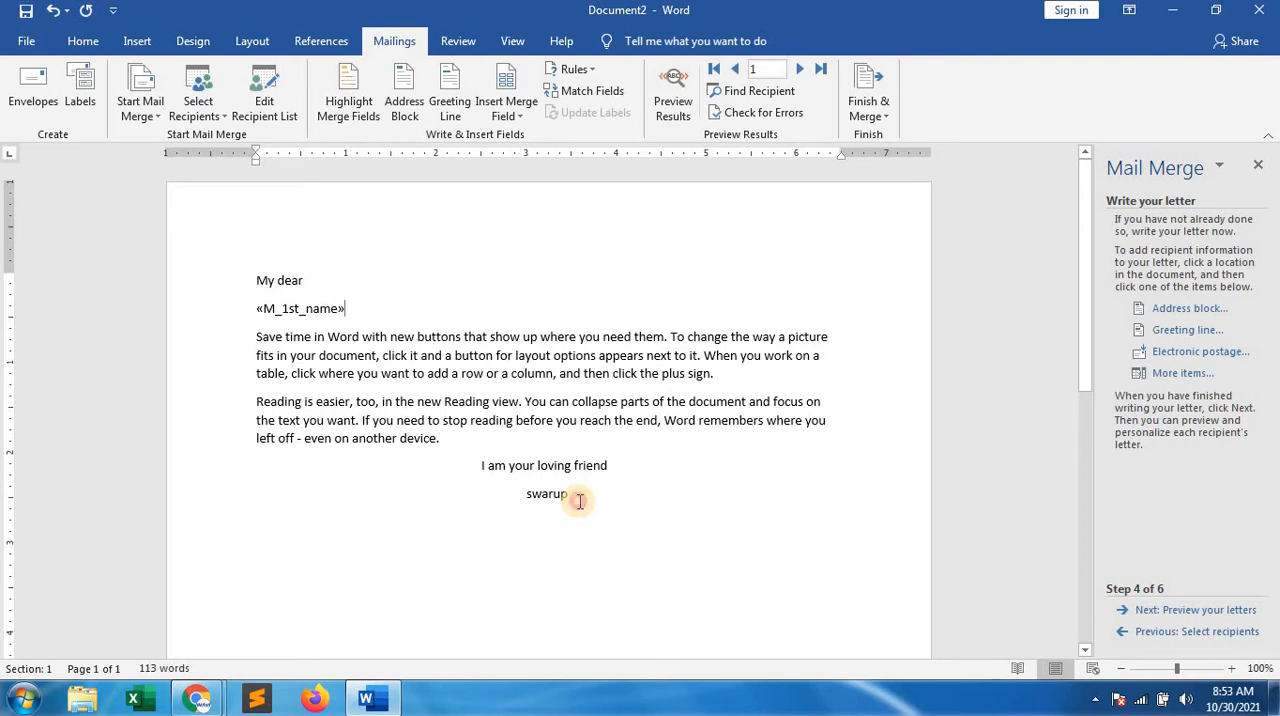
key("Return")
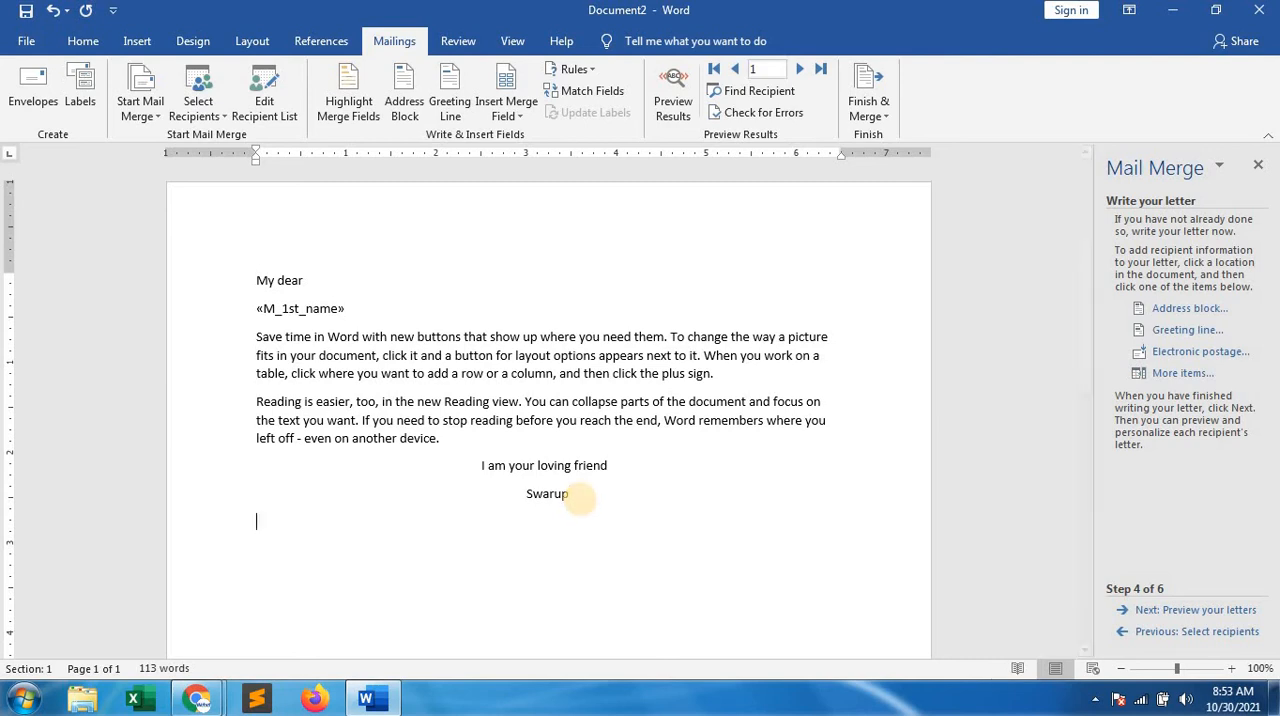
left_click(1185, 373)
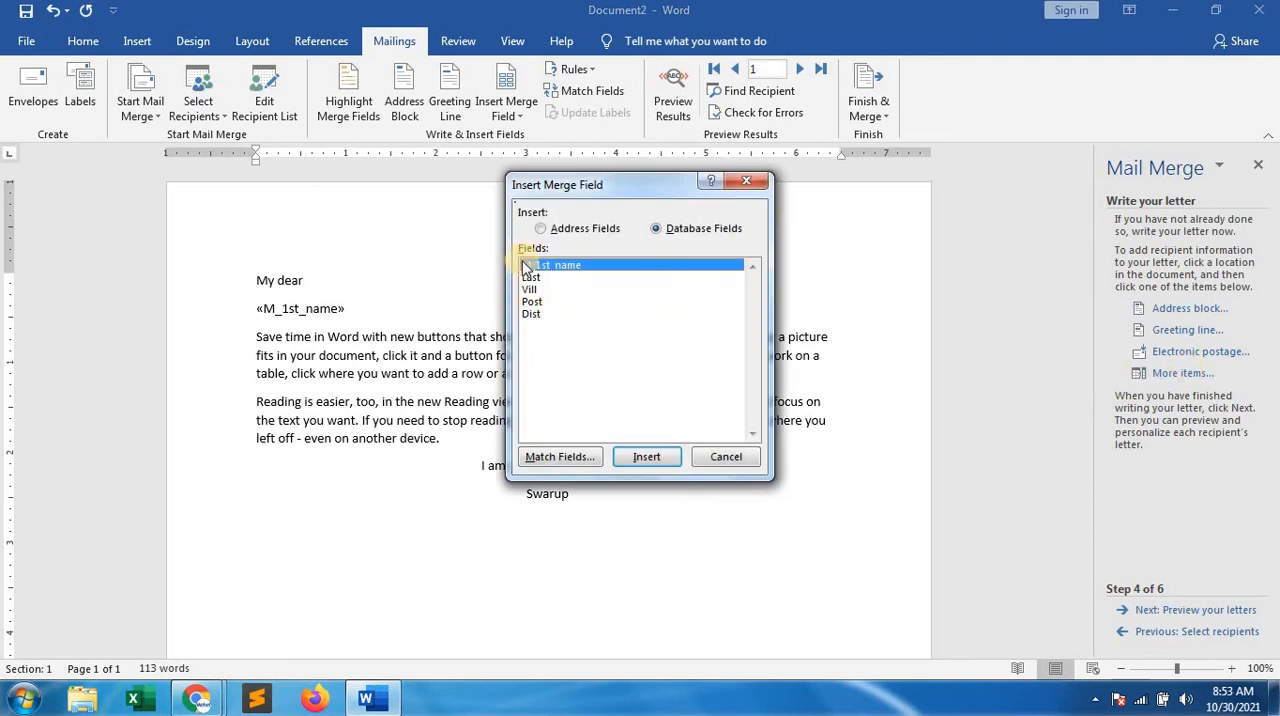
left_click(646, 457)
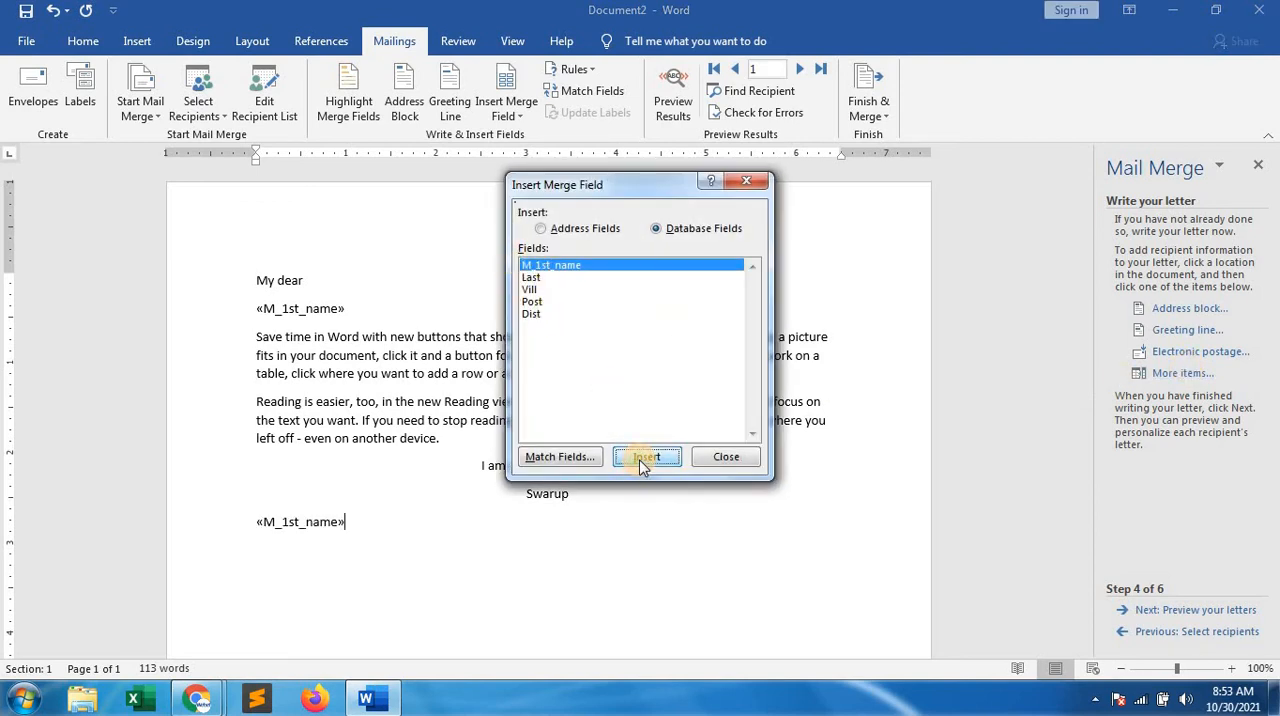
left_click(729, 458)
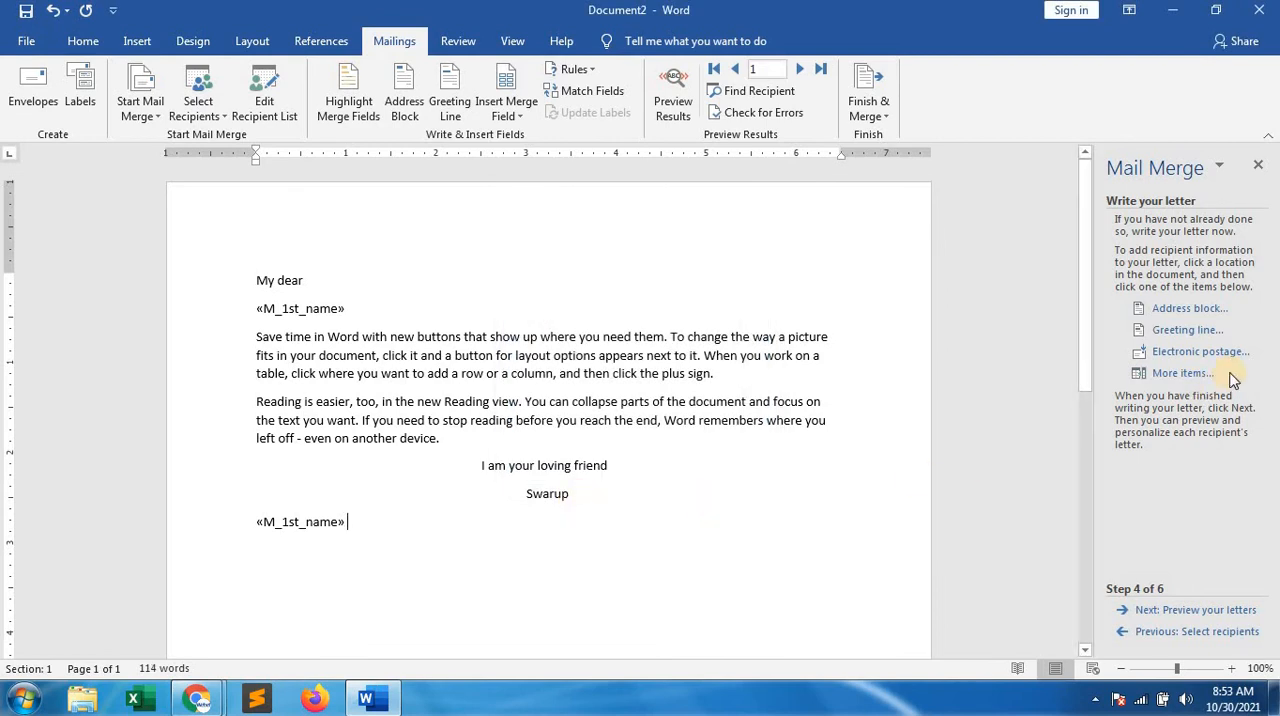
left_click(1155, 376)
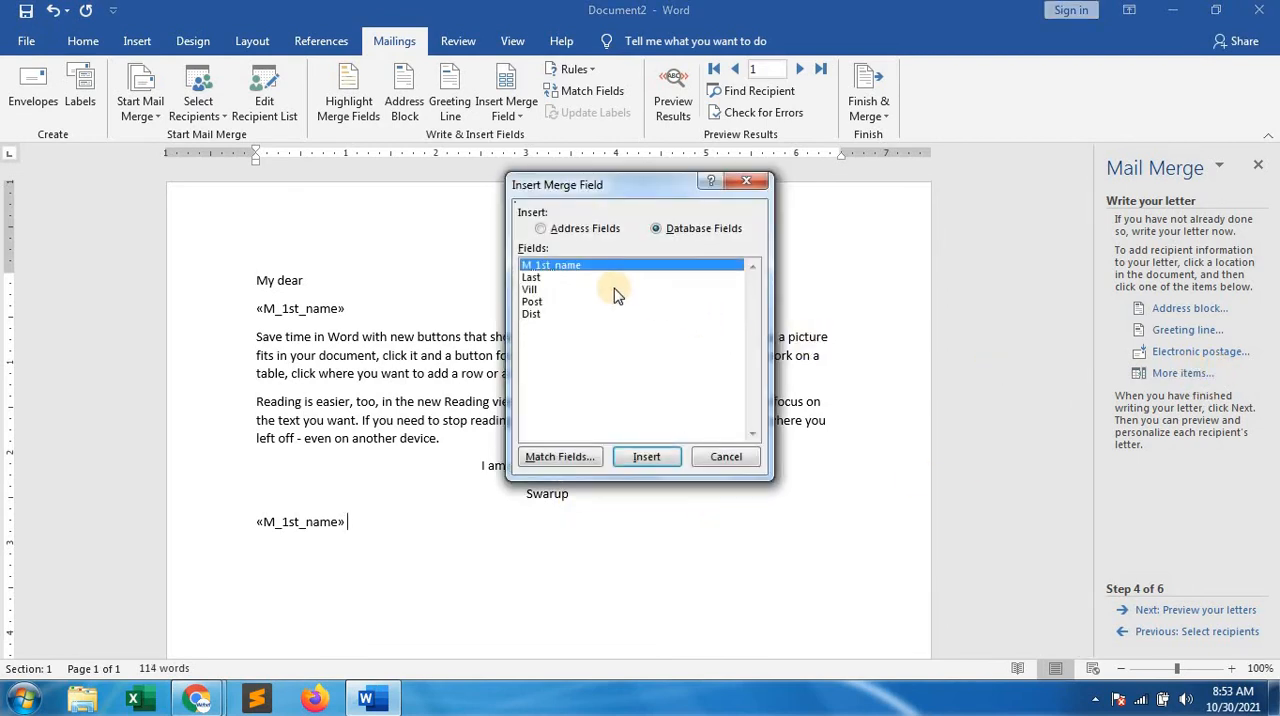
left_click(531, 277)
left_click(668, 458)
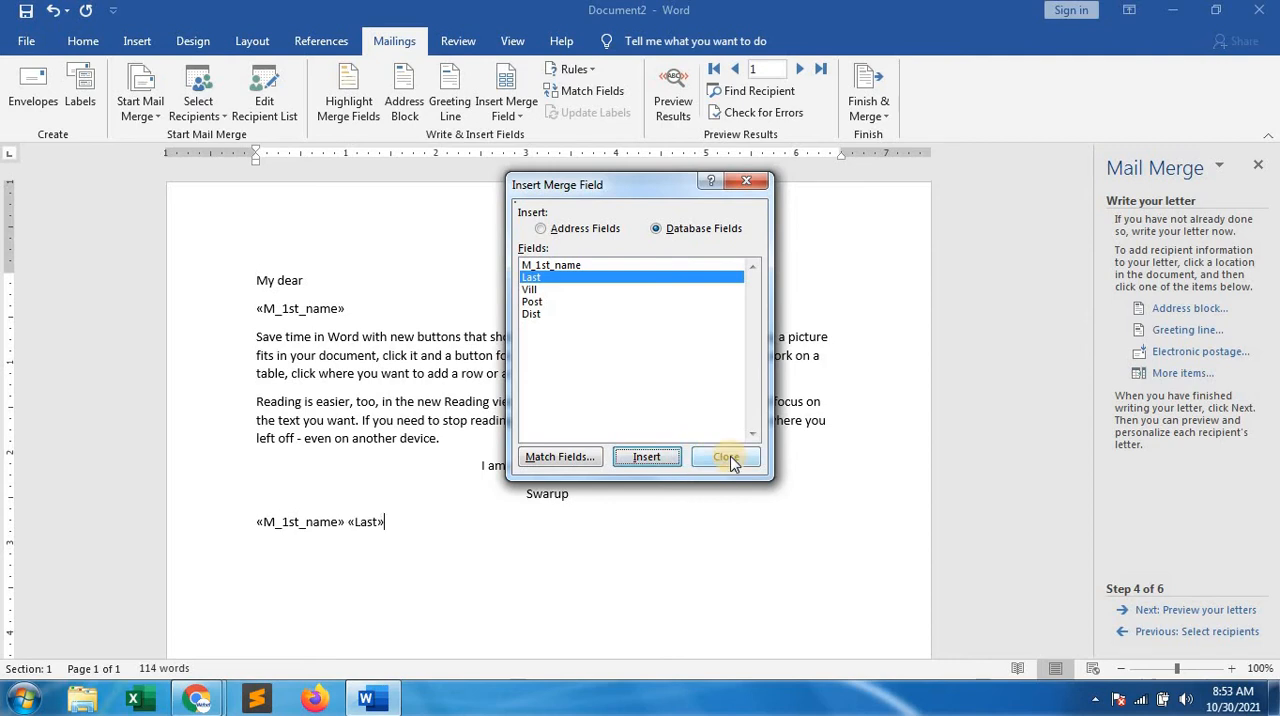
left_click(730, 457)
Insert the Vill merge field on a new line below the two name fields
key("Return")
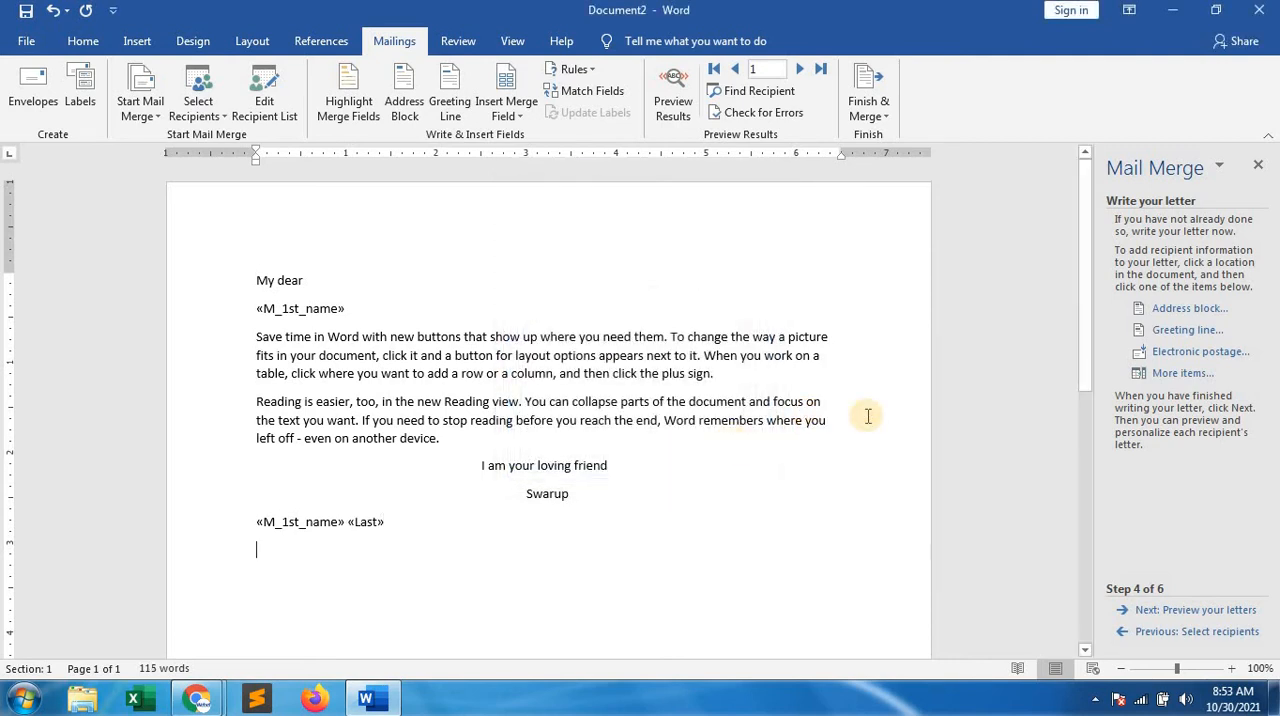
left_click(1172, 373)
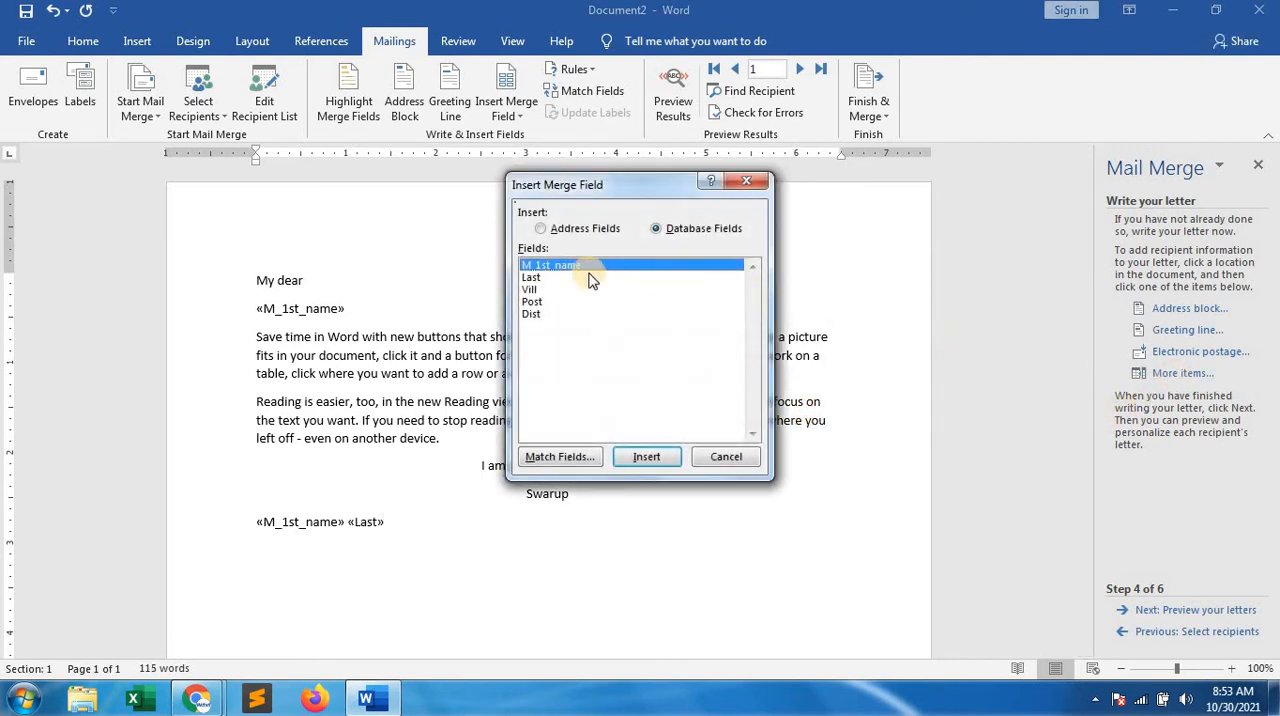
left_click(531, 290)
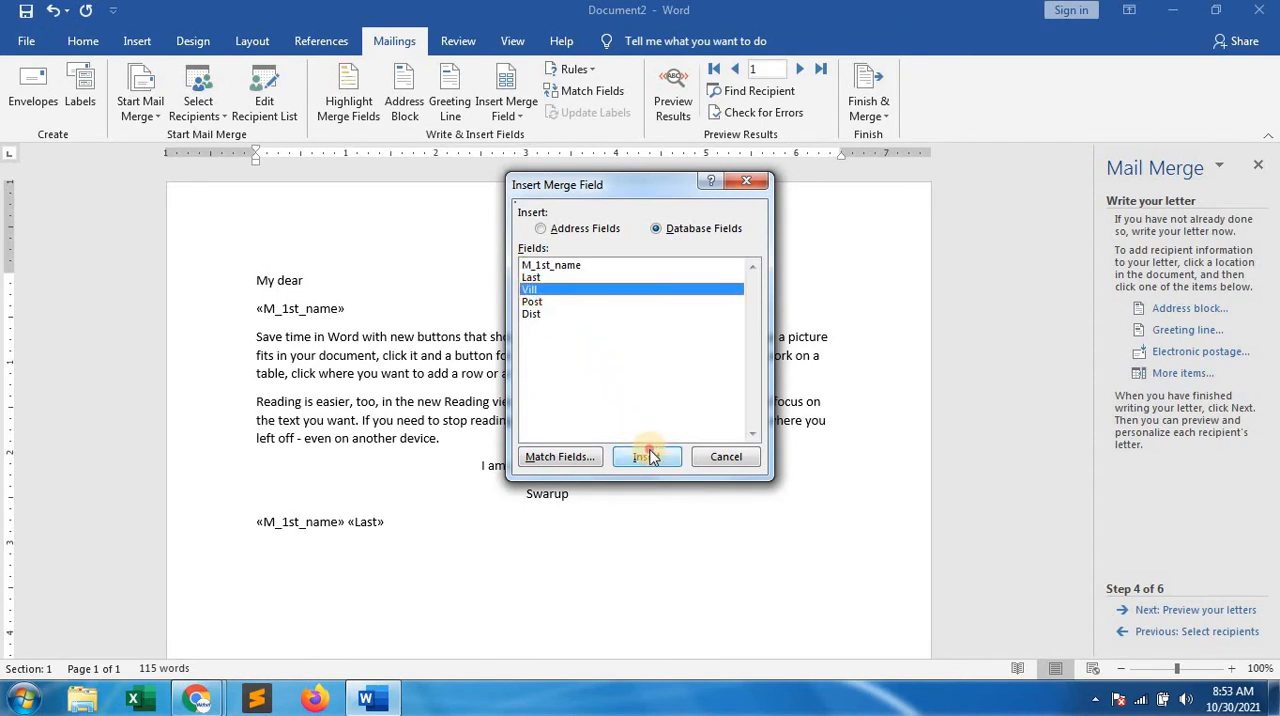
left_click(648, 457)
left_click(703, 456)
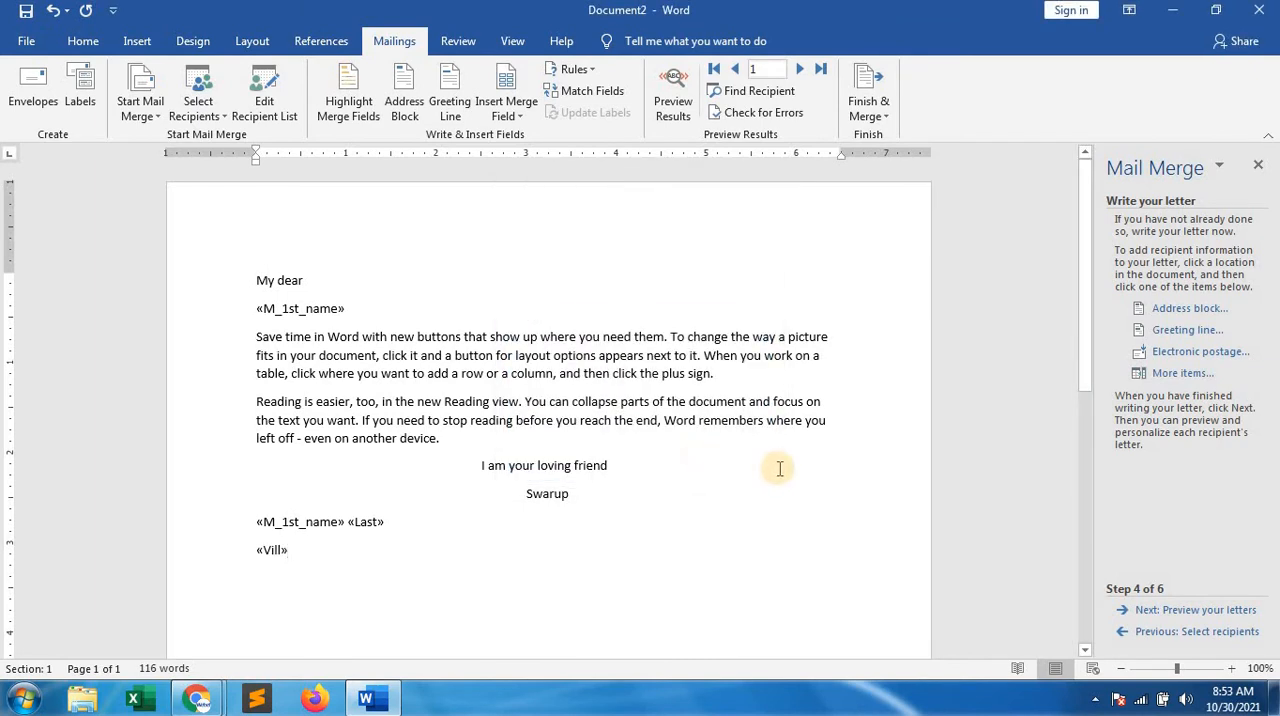
Insert the Post and Dist merge fields below the Vill field, each on its own new line
key("Return")
left_click(1165, 376)
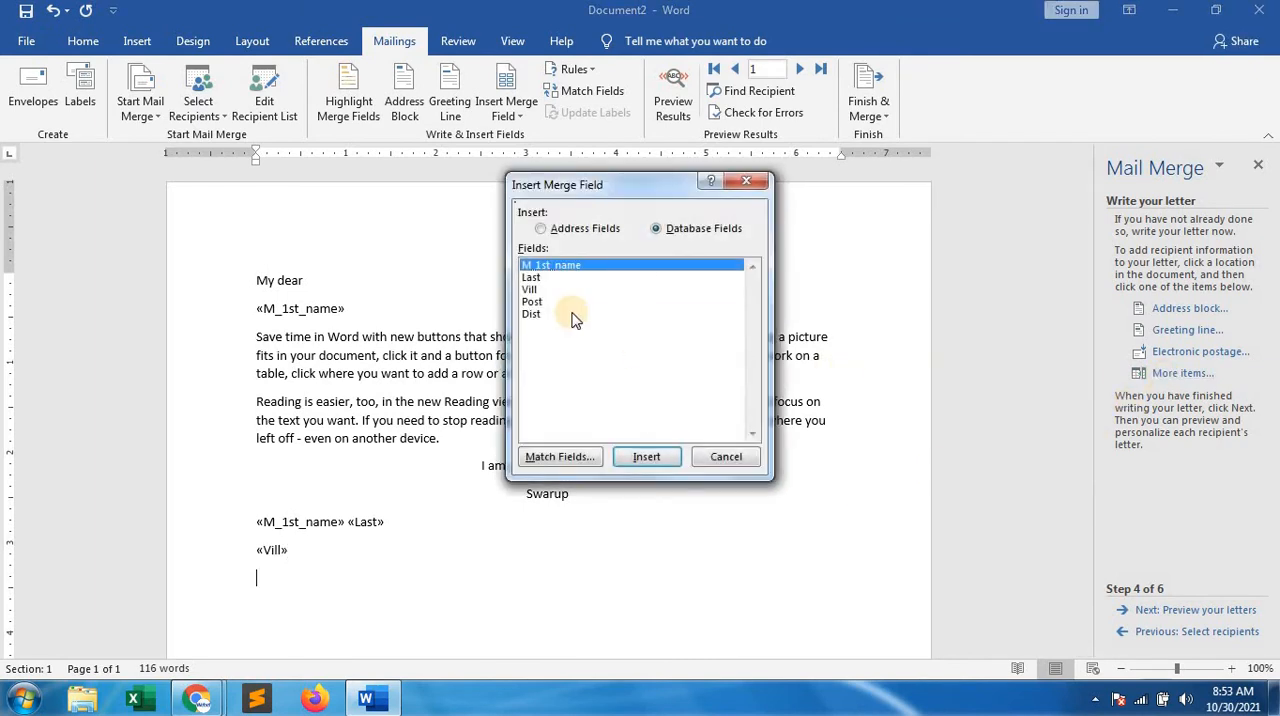
left_click(531, 301)
left_click(648, 457)
left_click(716, 457)
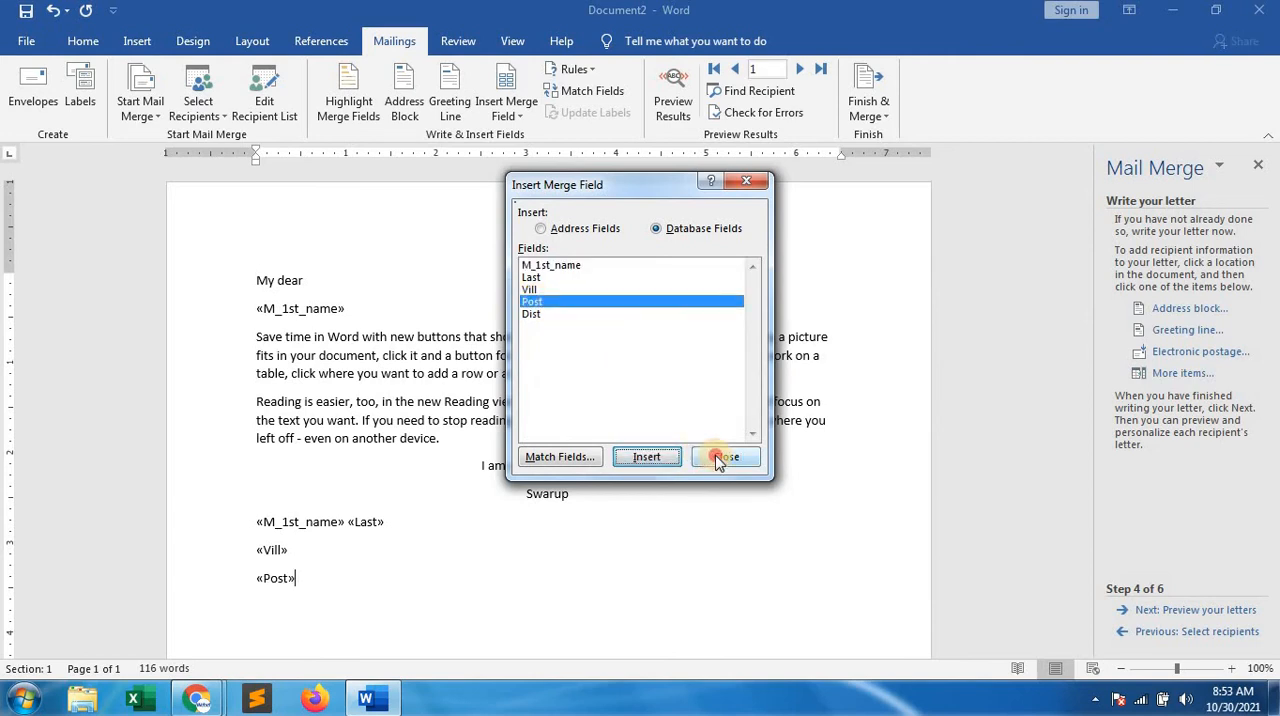
key("Return")
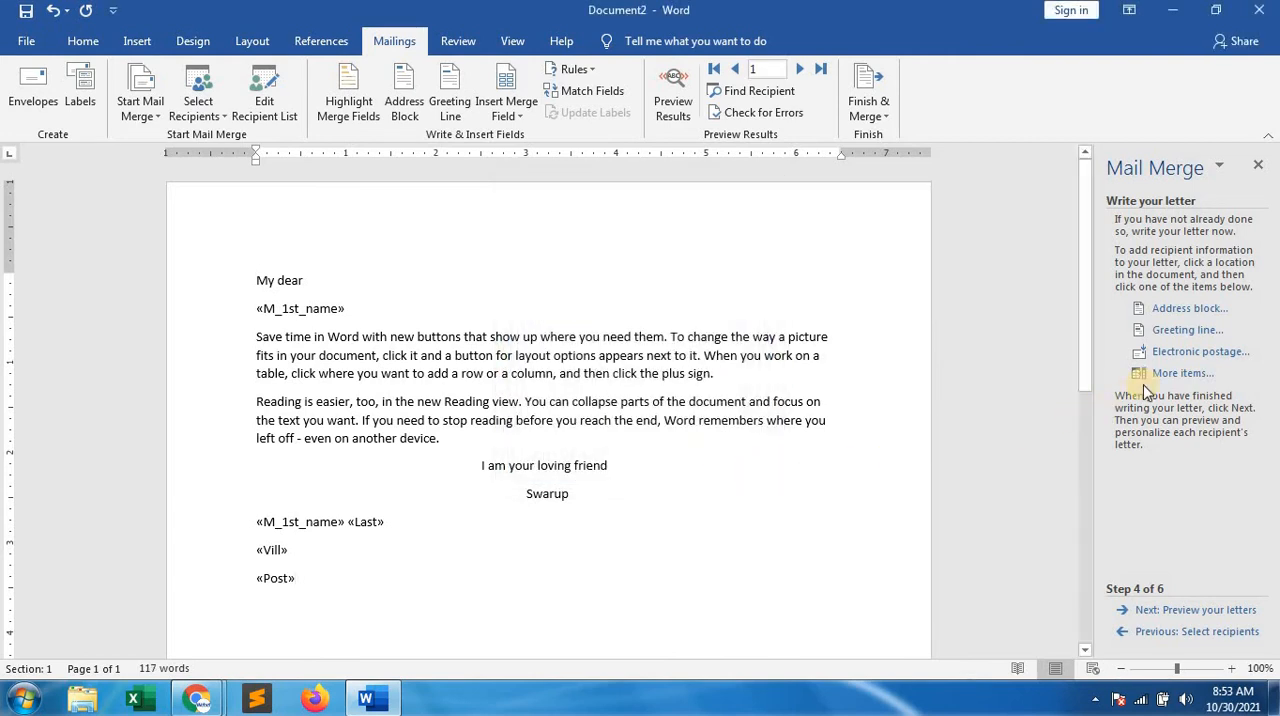
left_click(1168, 376)
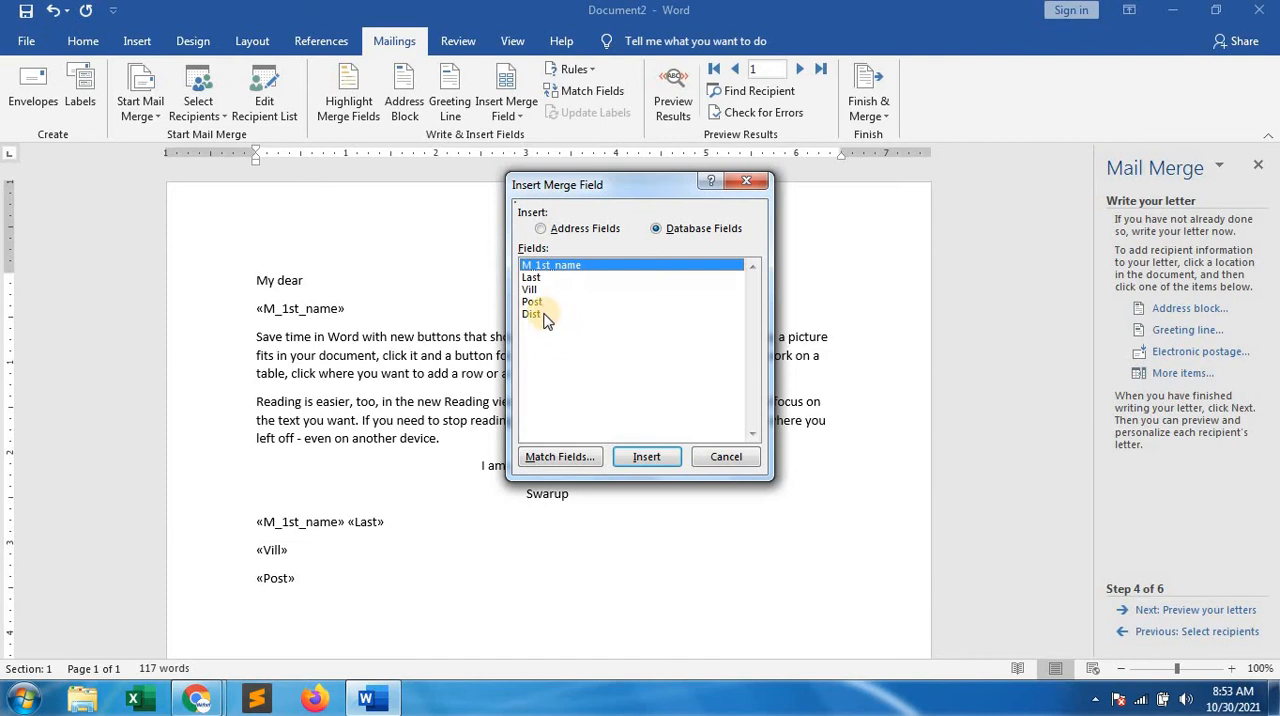
left_click(540, 314)
left_click(648, 457)
left_click(728, 457)
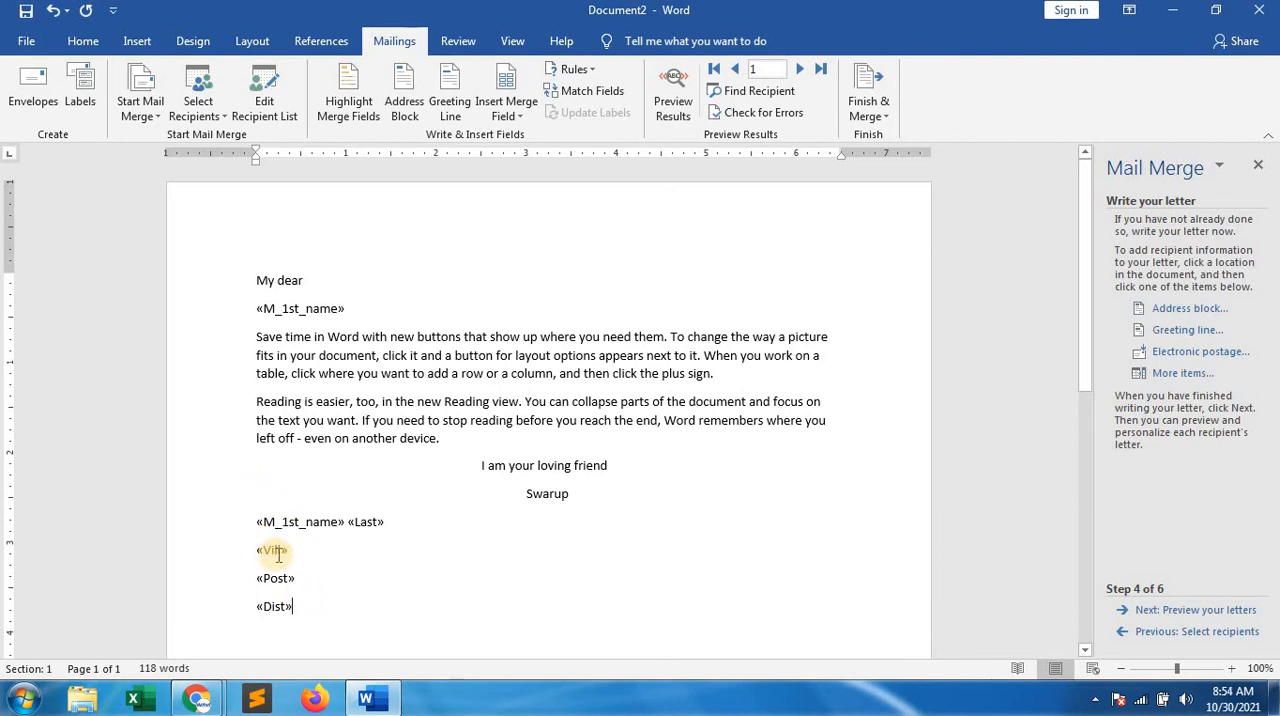
Remove all merge fields below the closing and retype the sender's first name under "I am your loving friend"
key("shift+Left")
key("BackSpace")
key("BackSpace")
key("BackSpace")
key("BackSpace")
key("BackSpace")
key("BackSpace")
key("BackSpace")
key("BackSpace")
key("BackSpace")
key("BackSpace")
key("BackSpace")
key("BackSpace")
key("BackSpace")
key("BackSpace")
key("BackSpace")
key("BackSpace")
key("BackSpace")
key("BackSpace")
key("BackSpace")
key("BackSpace")
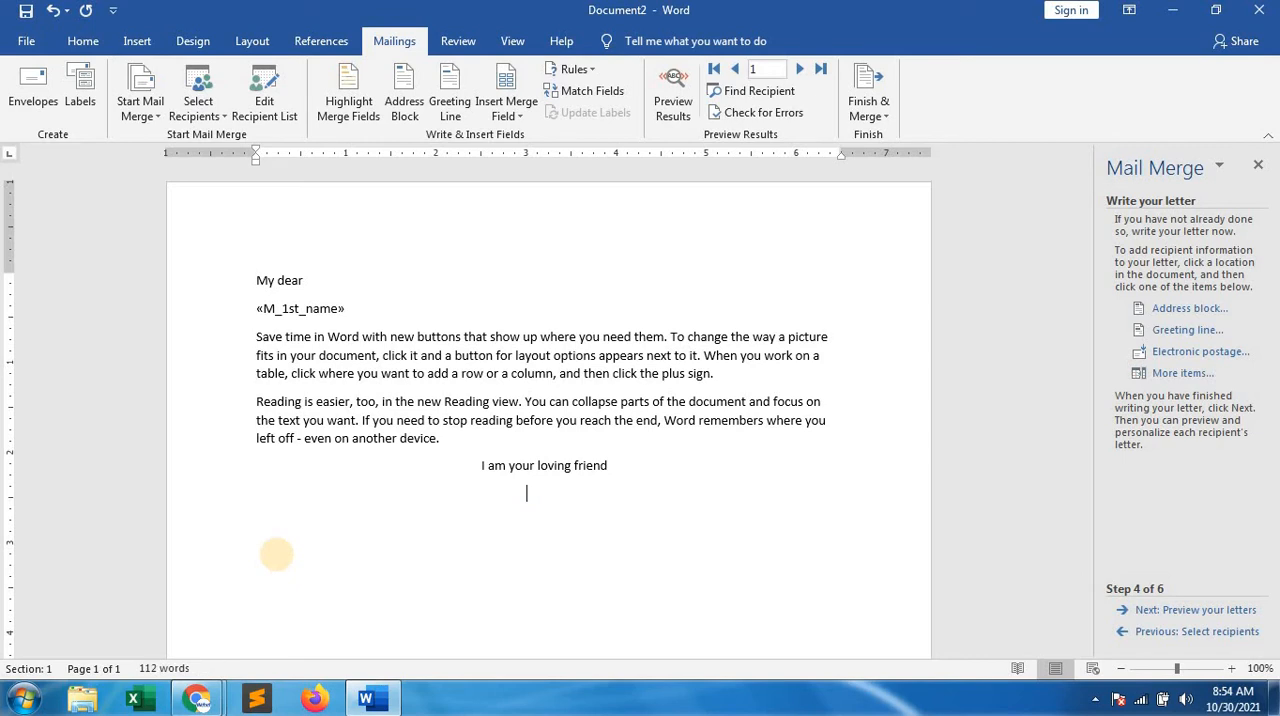
type("swarup")
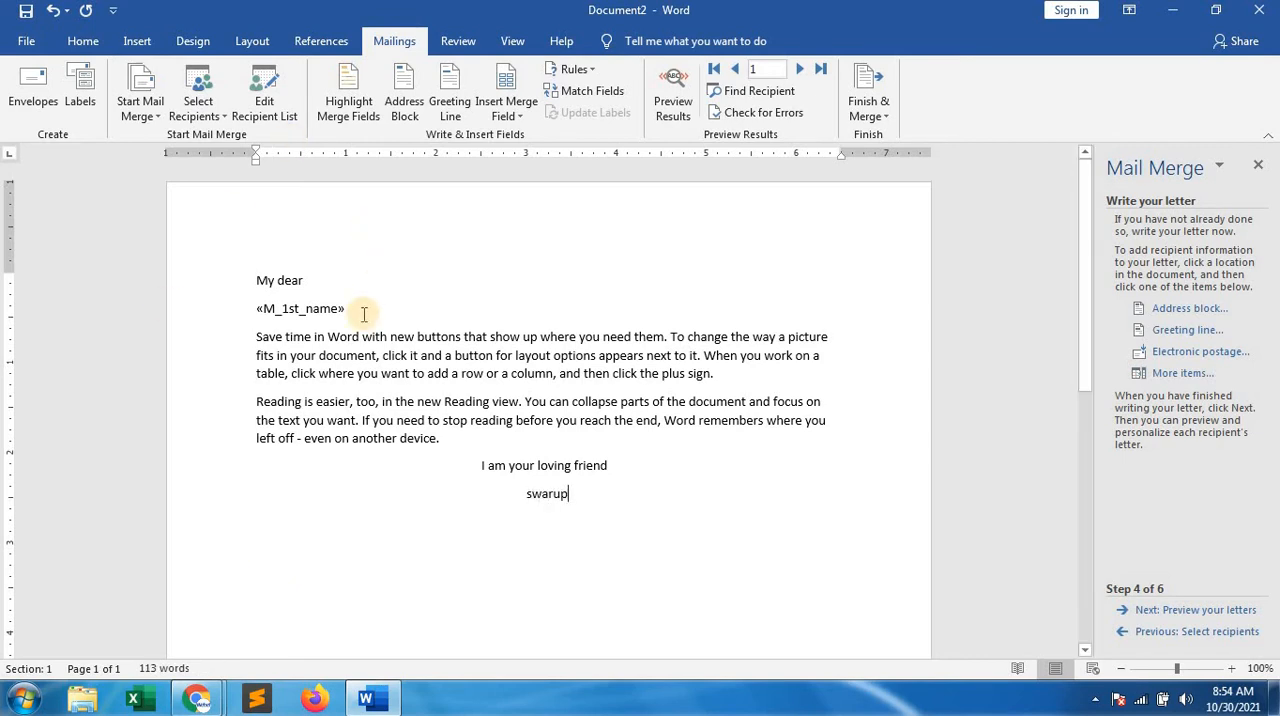
Delete the M_1st_name merge field line below "My dear" and add an empty line in its place
left_click(268, 308)
triple_click(262, 308)
key("Delete")
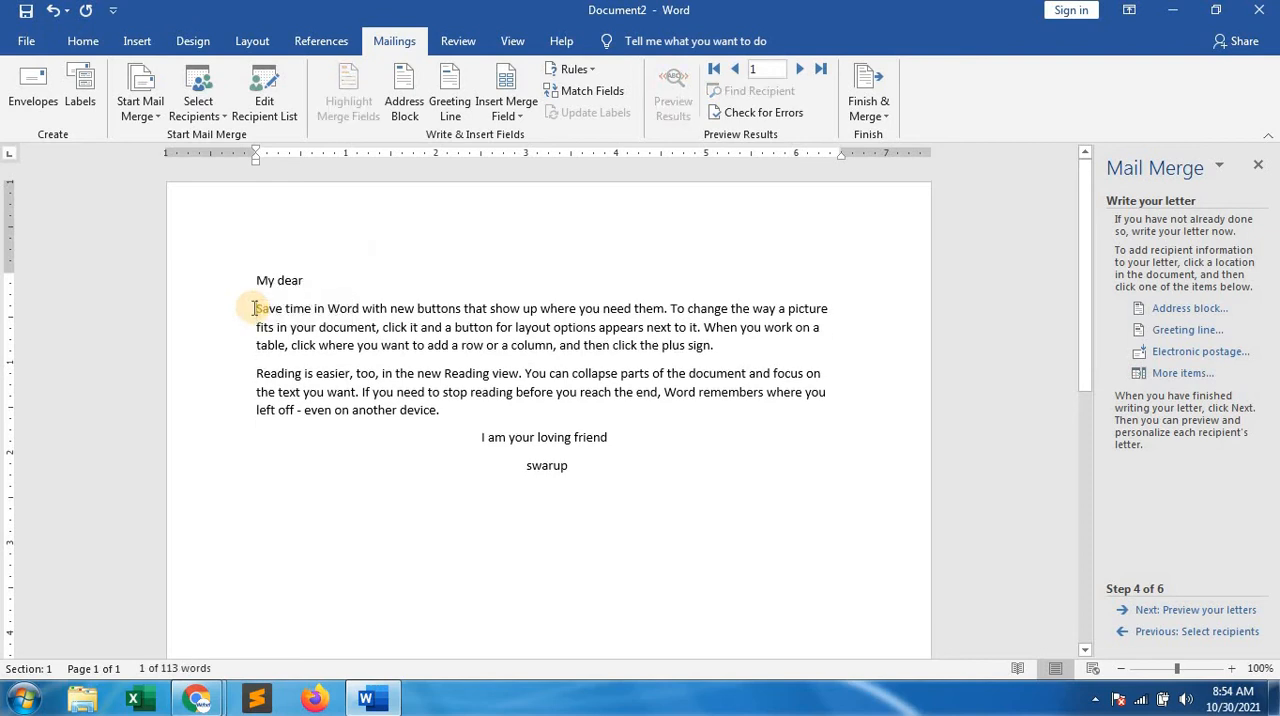
left_click(340, 279)
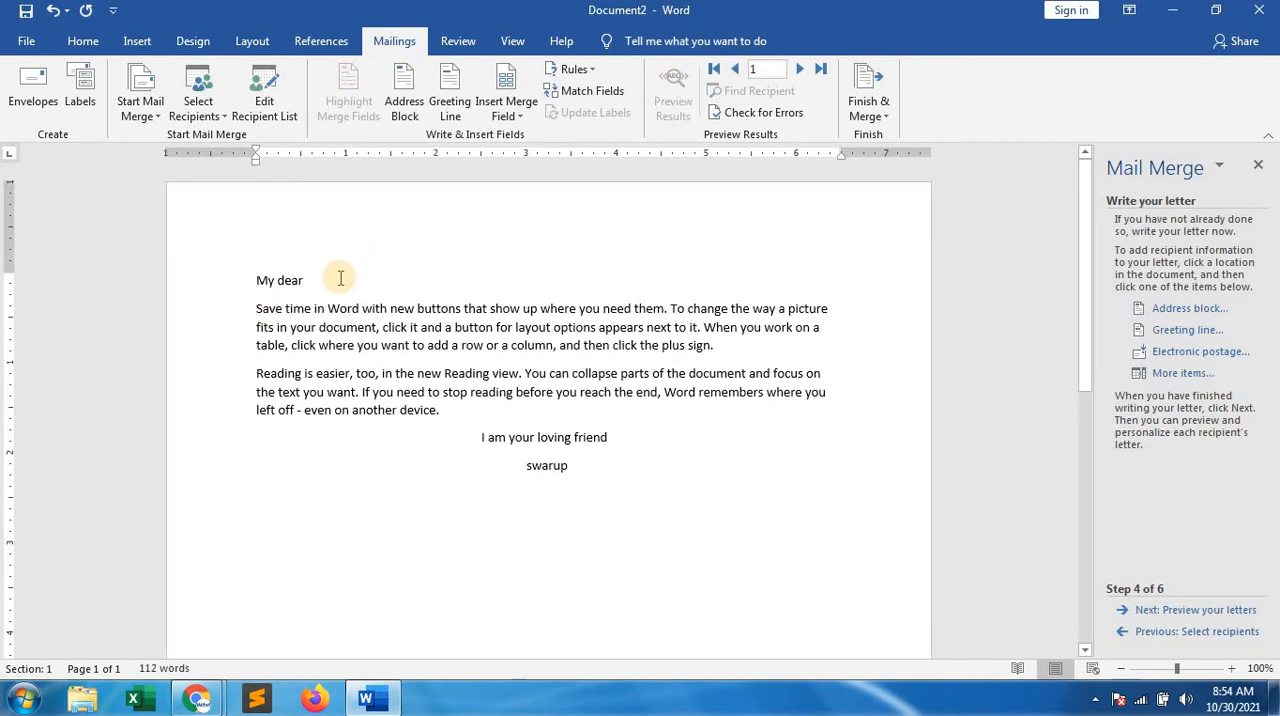
key("Return")
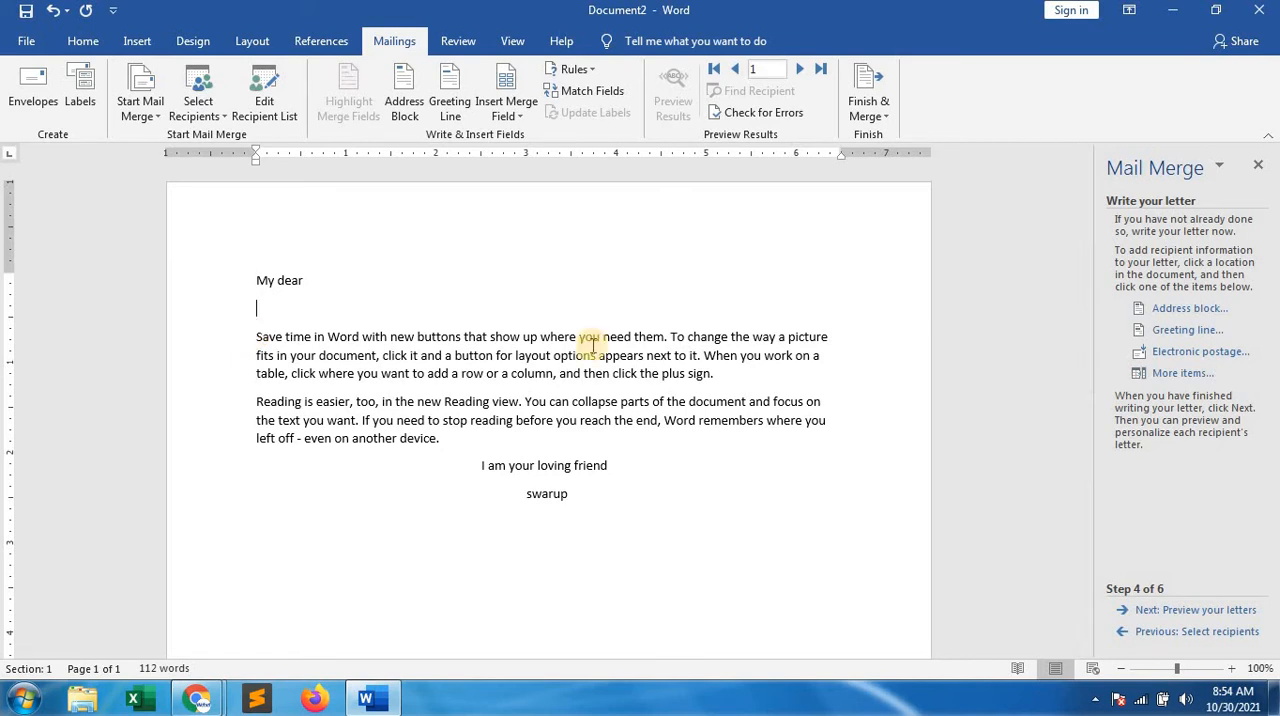
Insert the M_1st_name merge field on the empty line below "My dear", keeping the current Windows color scheme and suppressing its message
left_click(1182, 375)
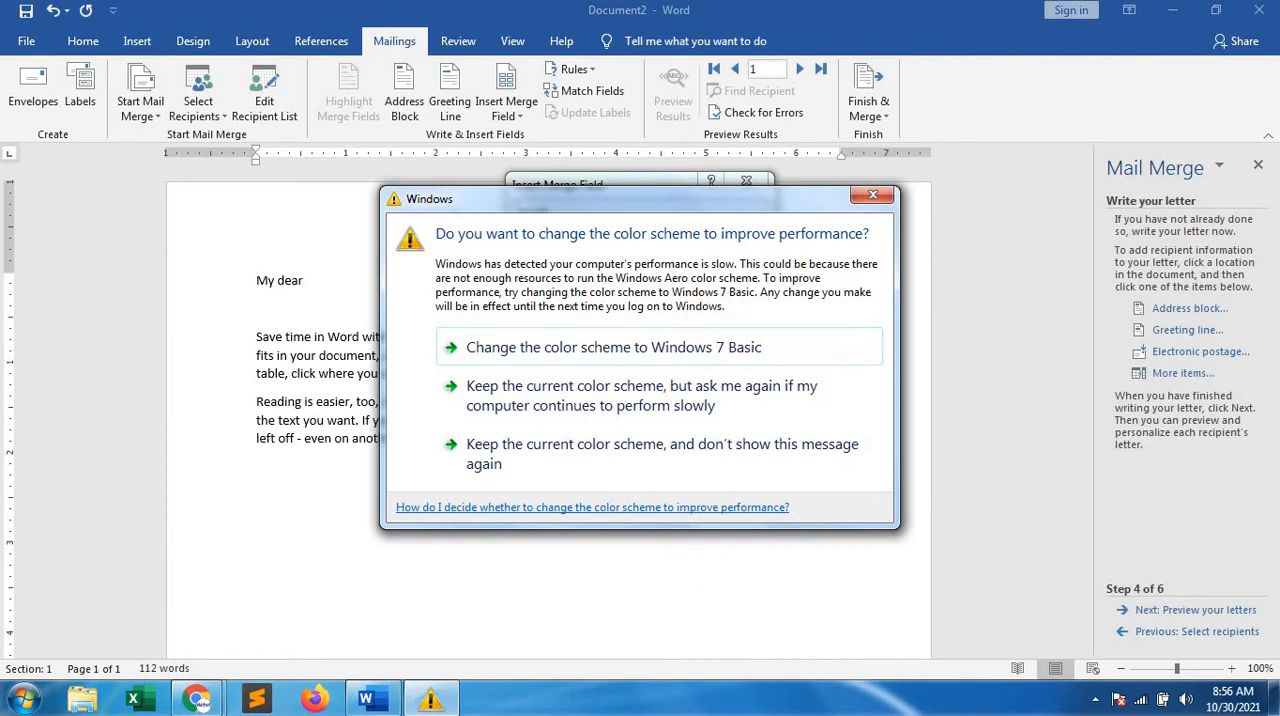
left_click(588, 448)
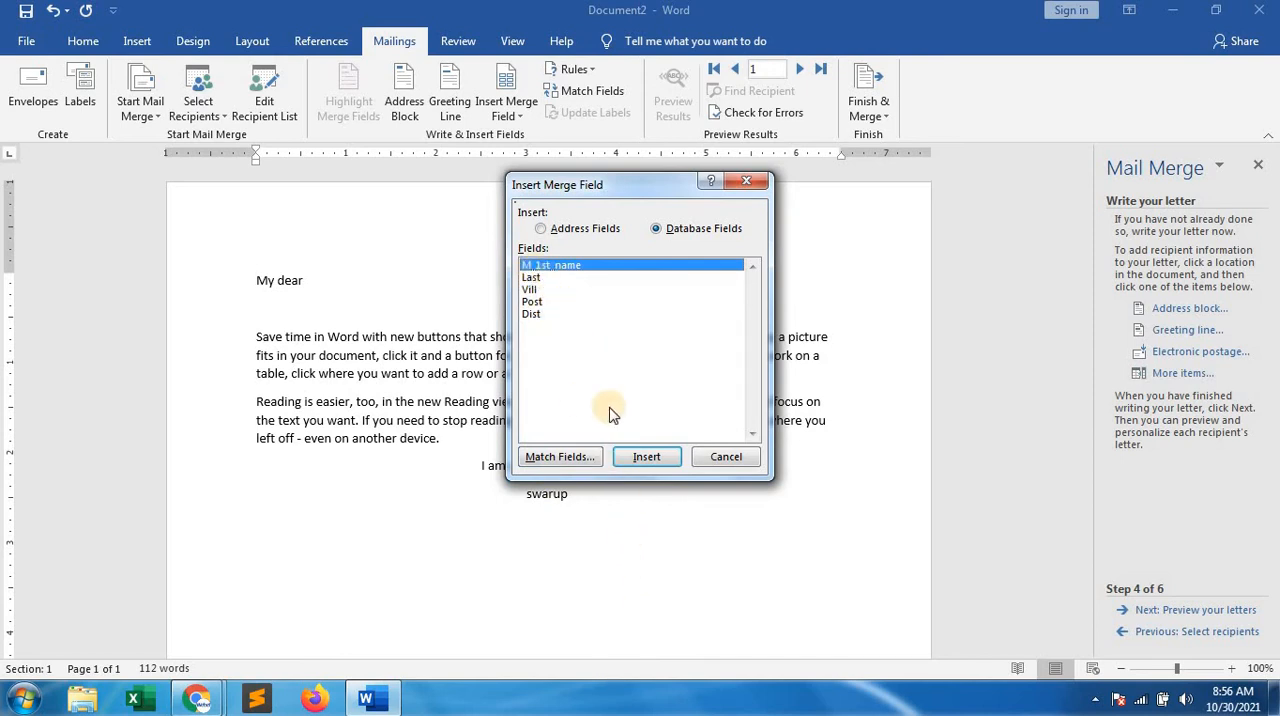
left_click(647, 458)
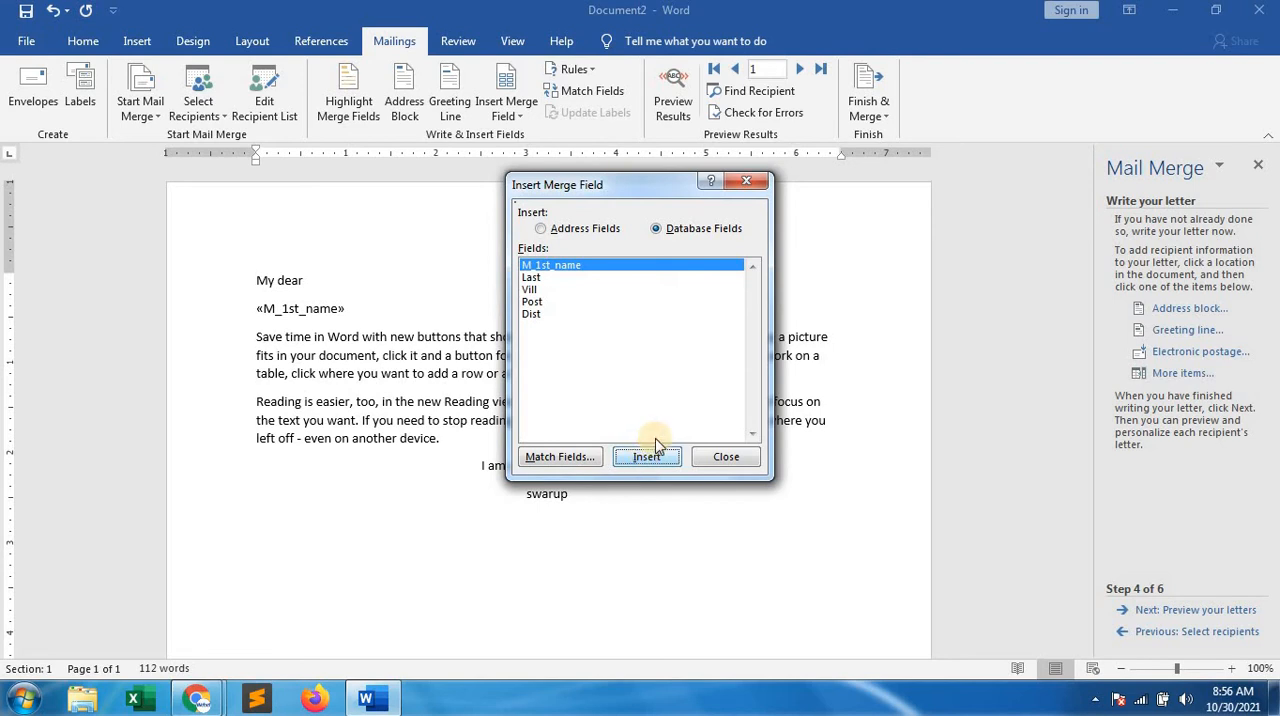
left_click(723, 458)
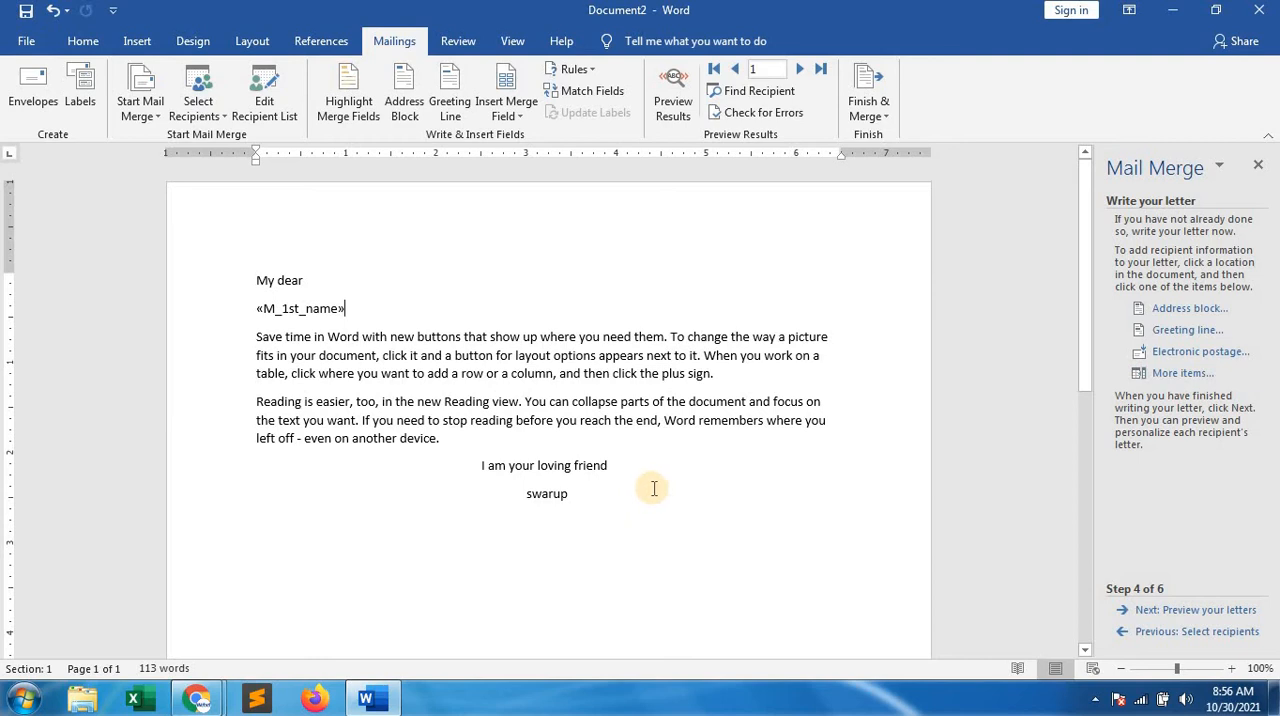
On a new line below the sender's name, insert the M_1st_name merge field followed by the Last field
left_click(587, 499)
key("Return")
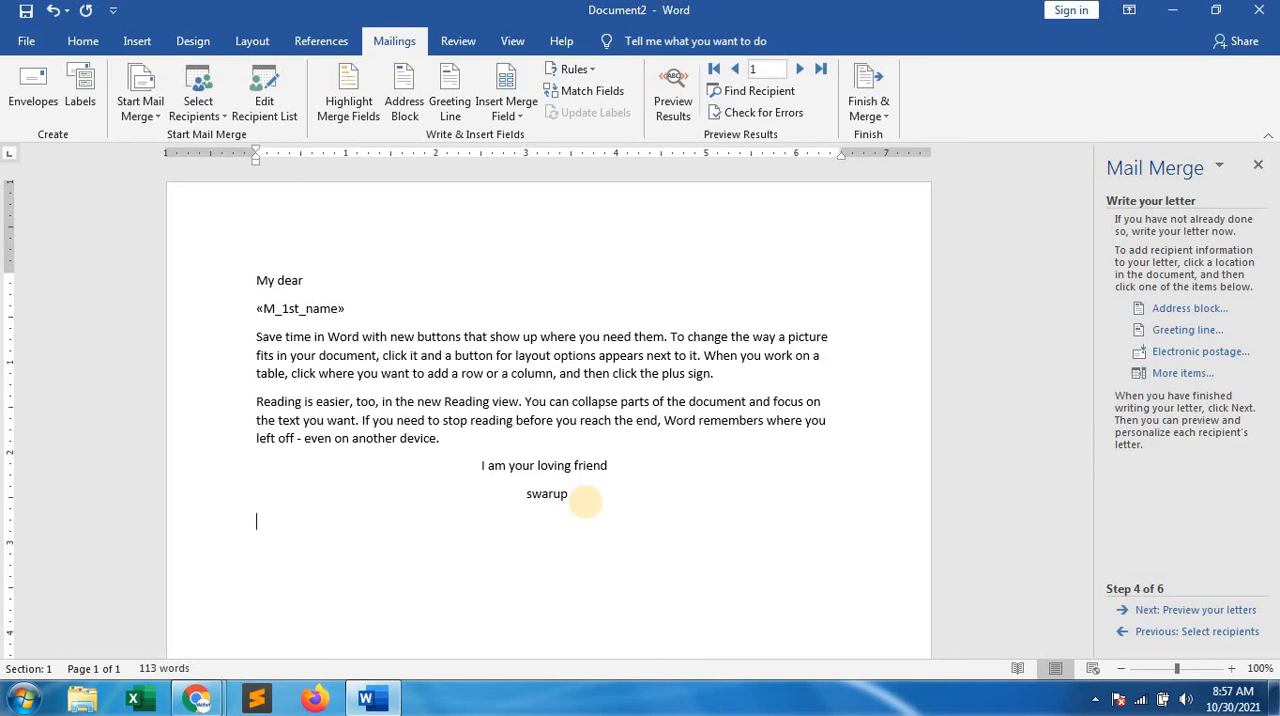
left_click(1193, 376)
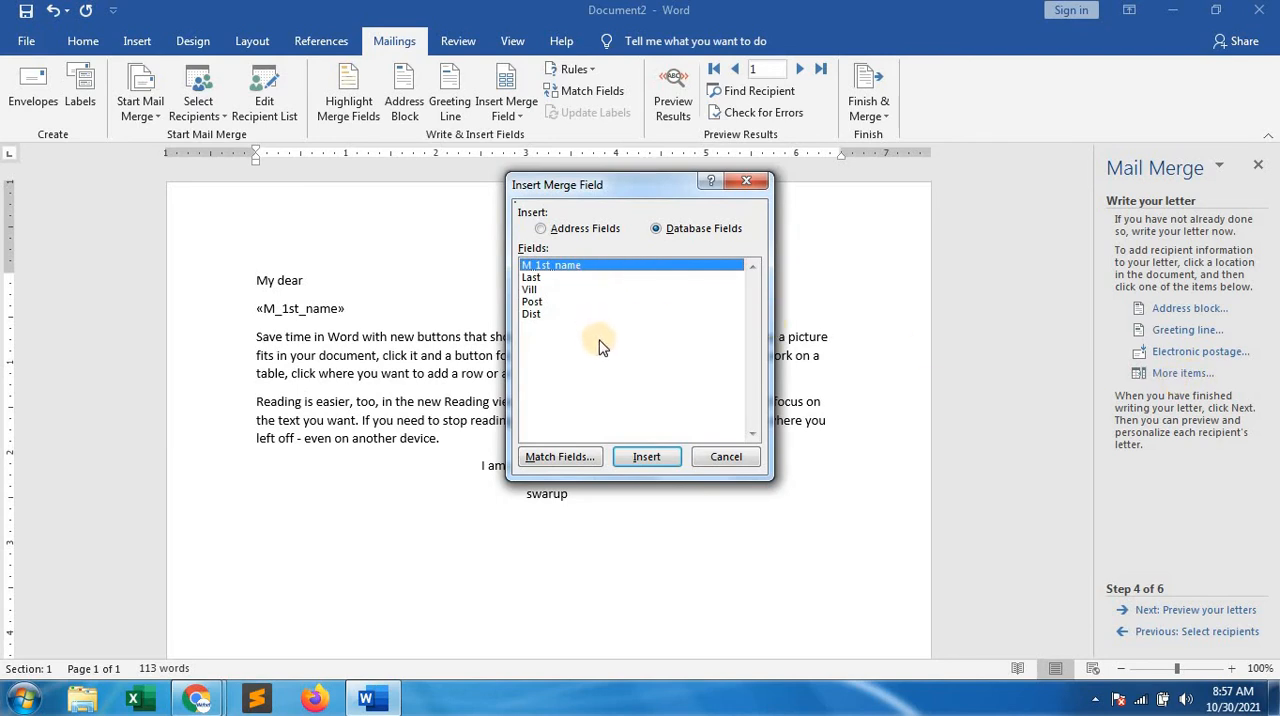
left_click(647, 458)
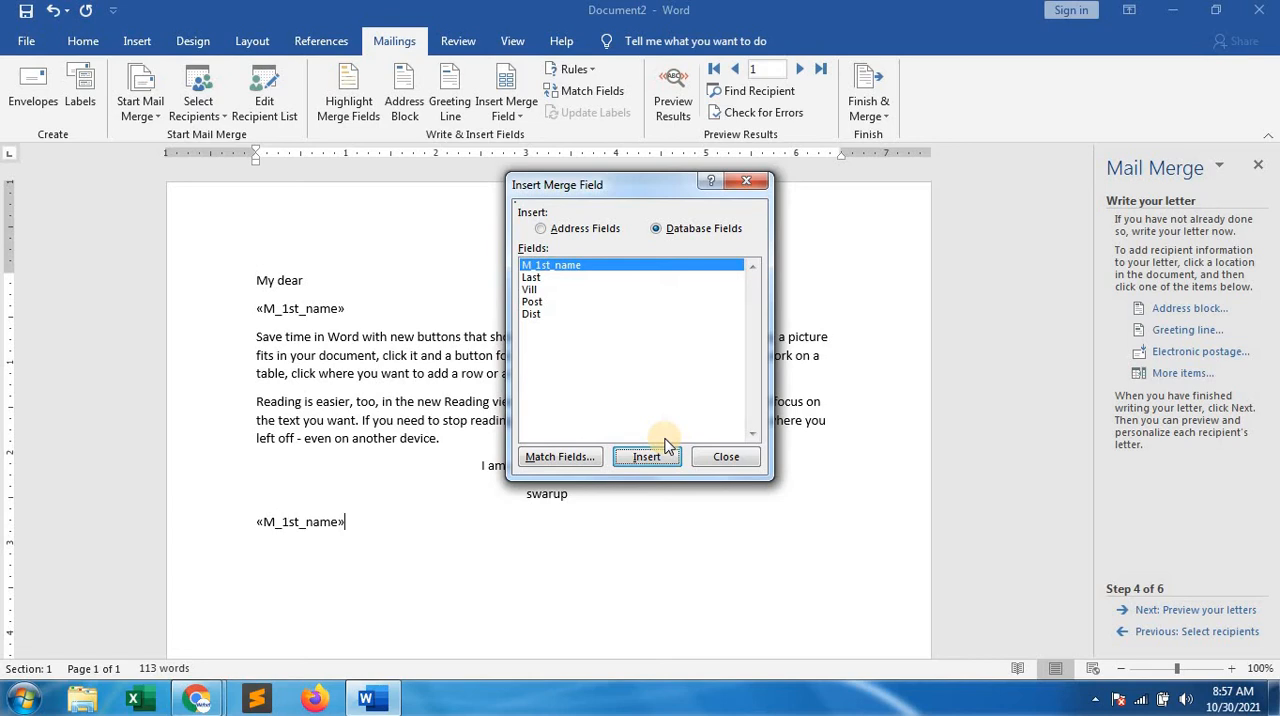
left_click(722, 456)
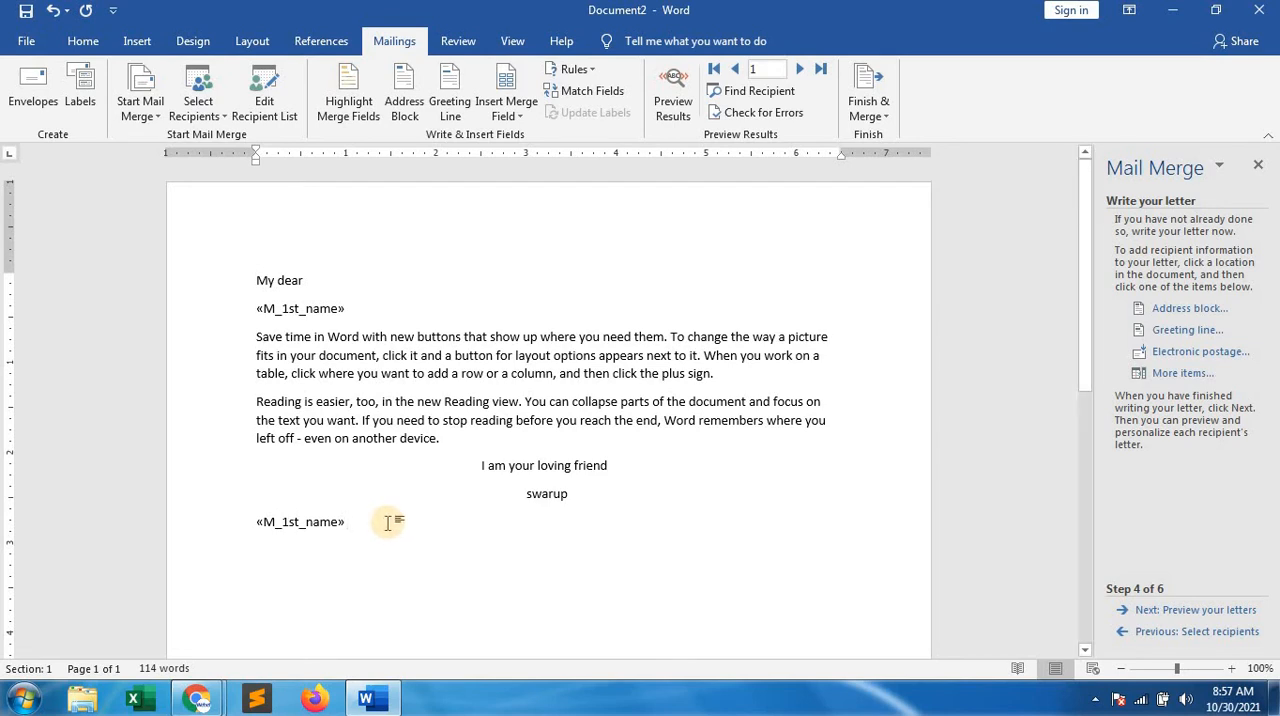
left_click(1178, 375)
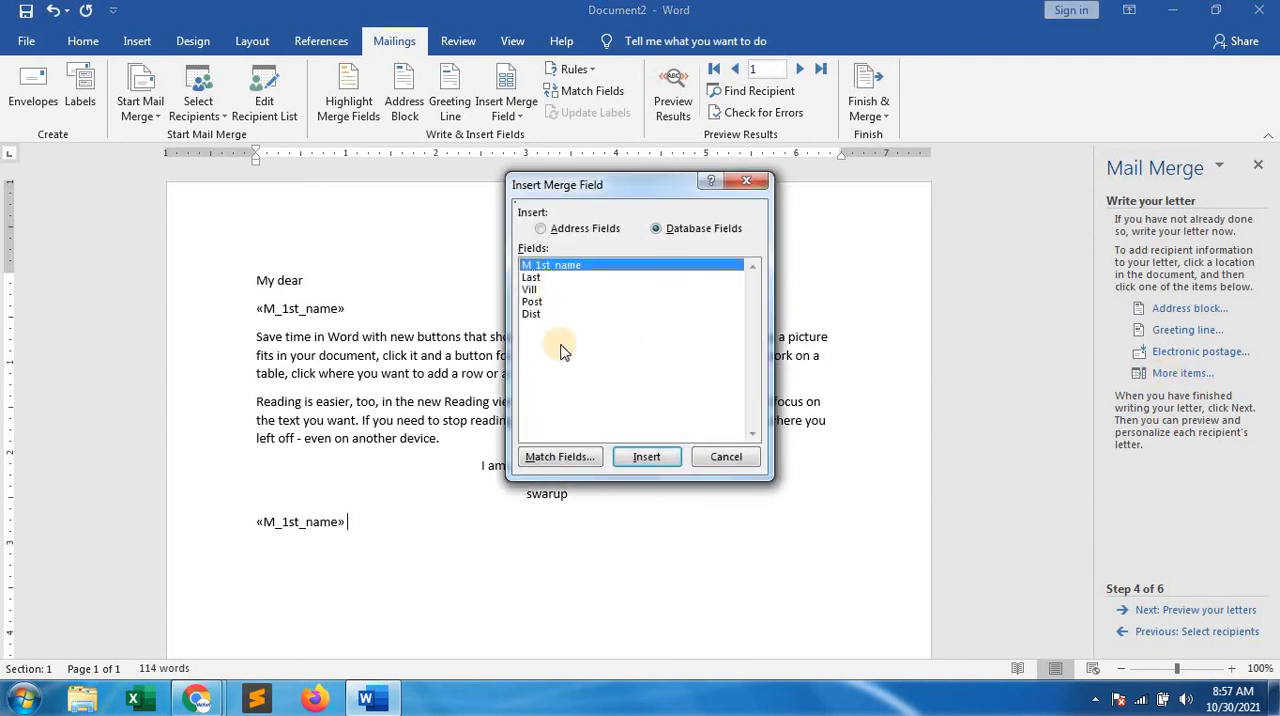
left_click(537, 278)
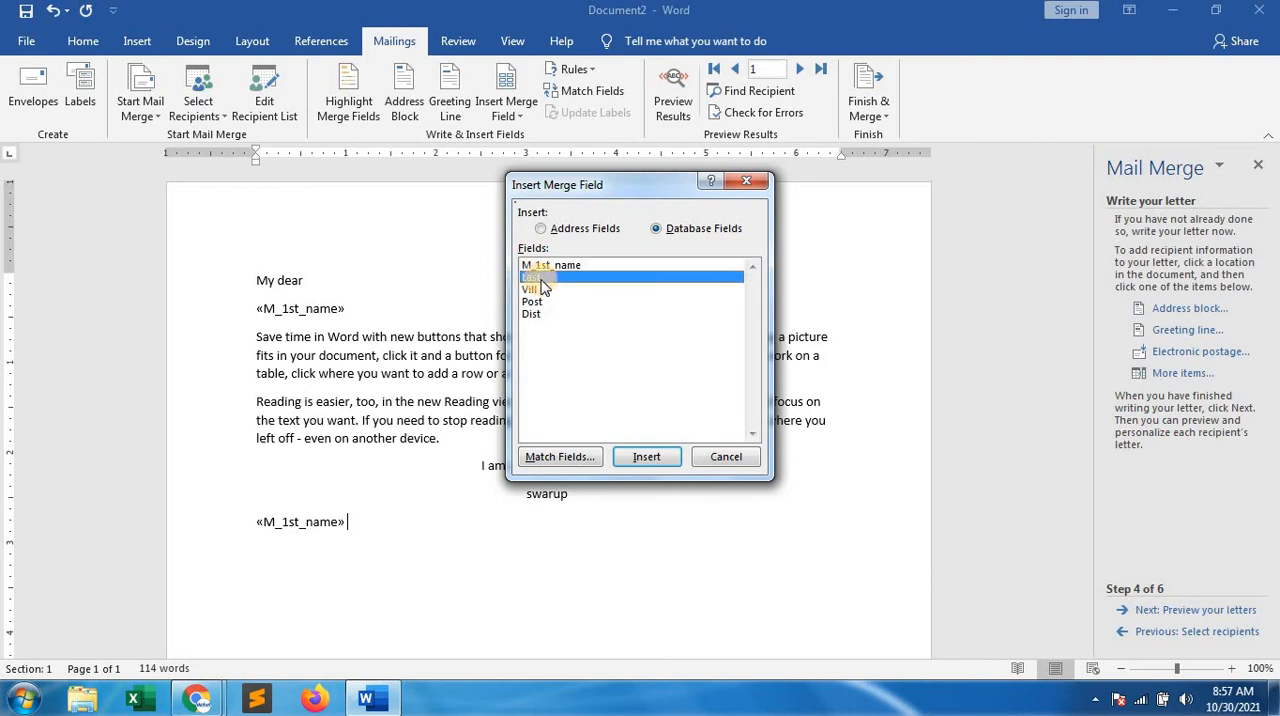
left_click(641, 457)
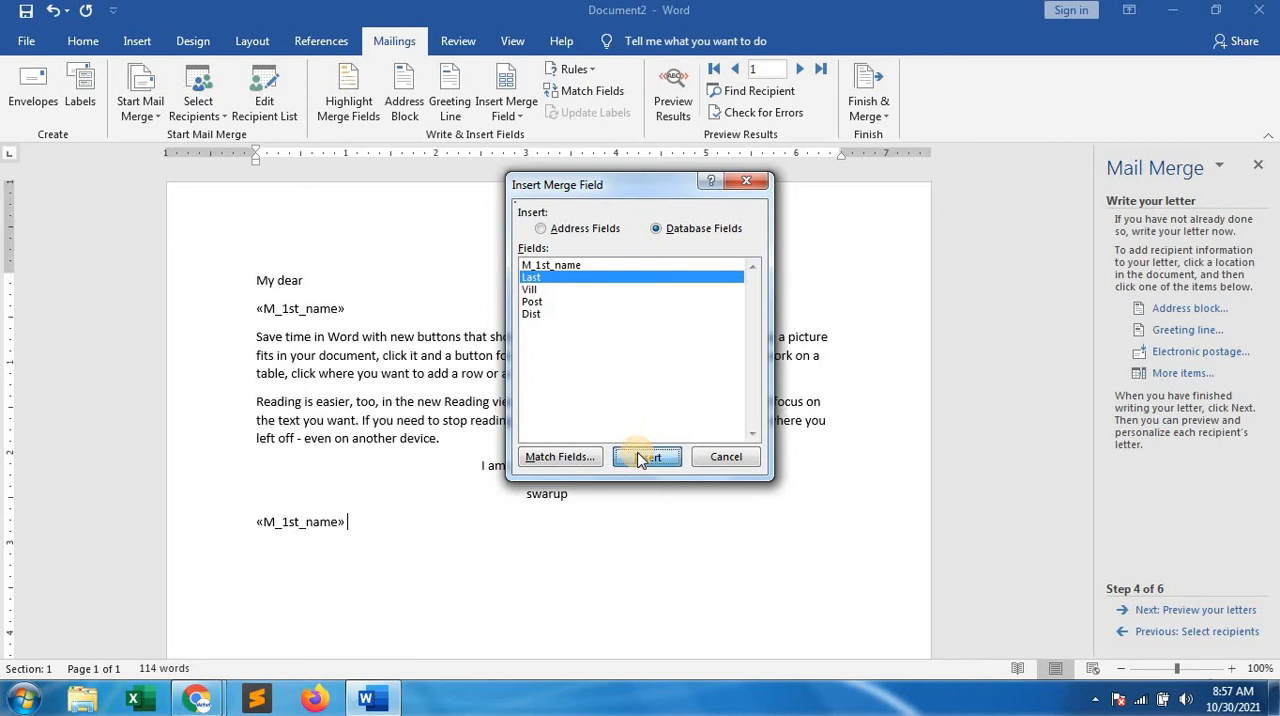
left_click(724, 457)
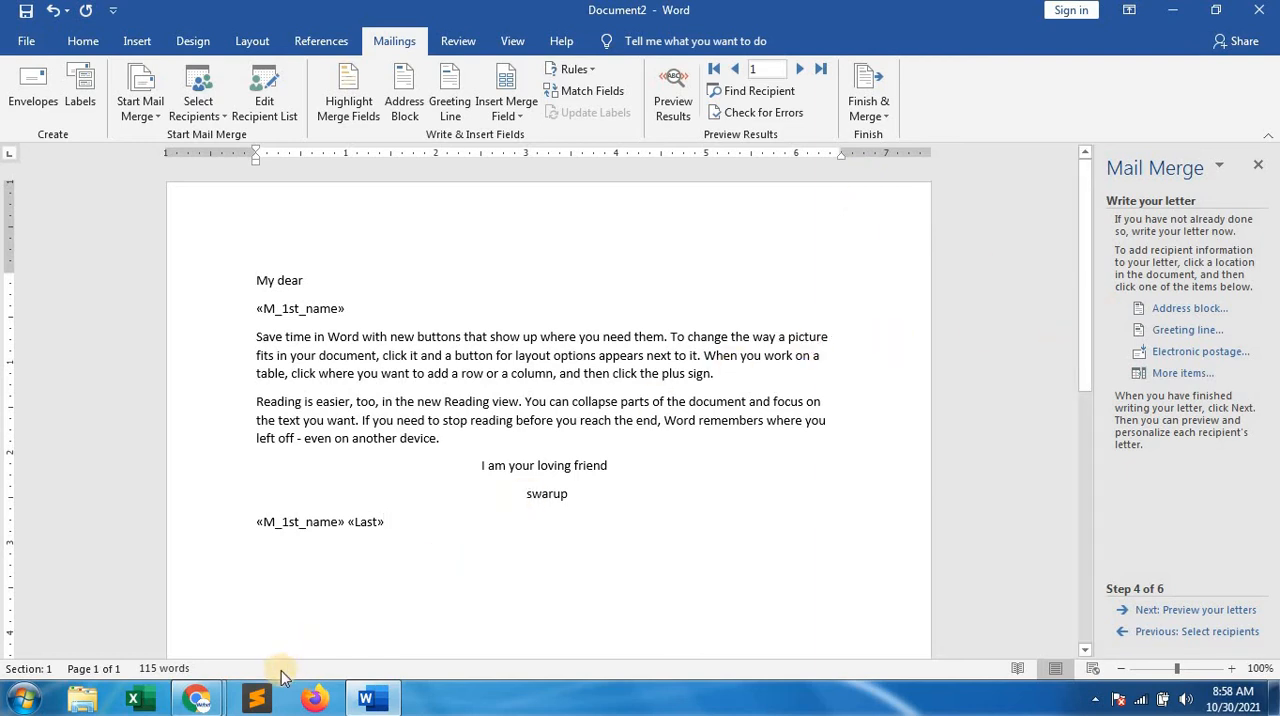
Switch to the Google Meet call in Chrome to check on the class
mouse_move(197, 698)
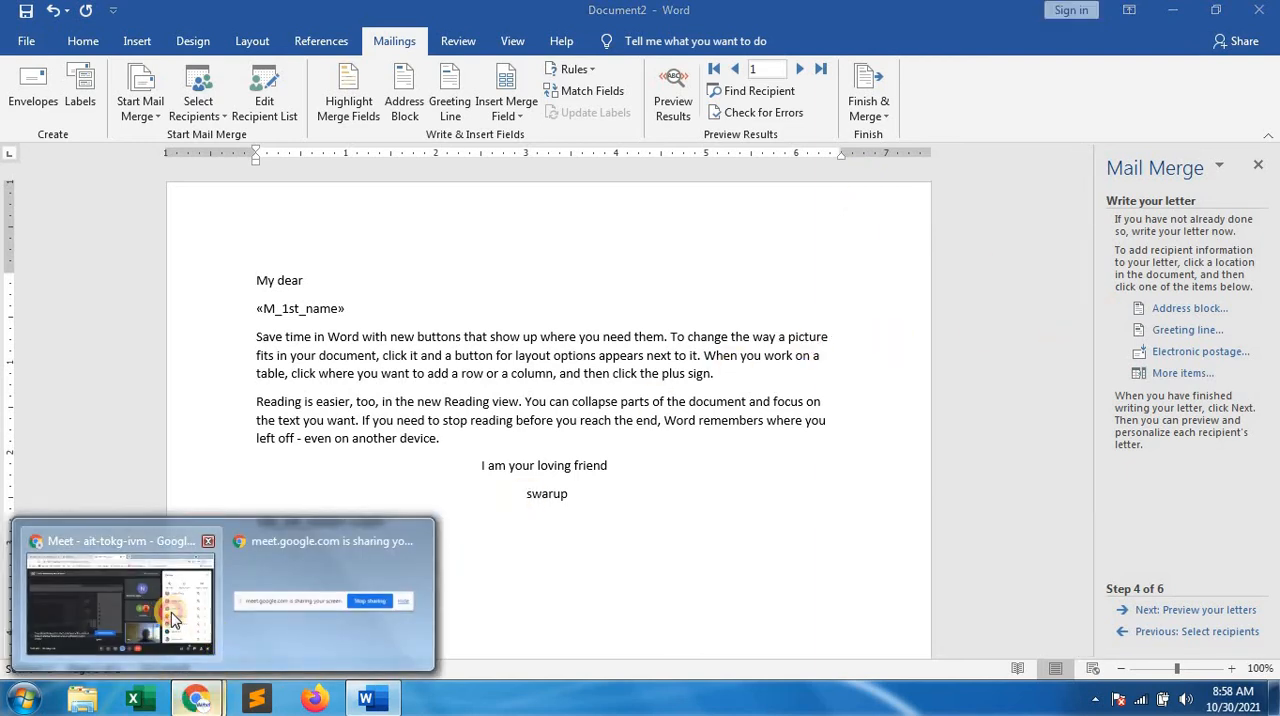
left_click(171, 612)
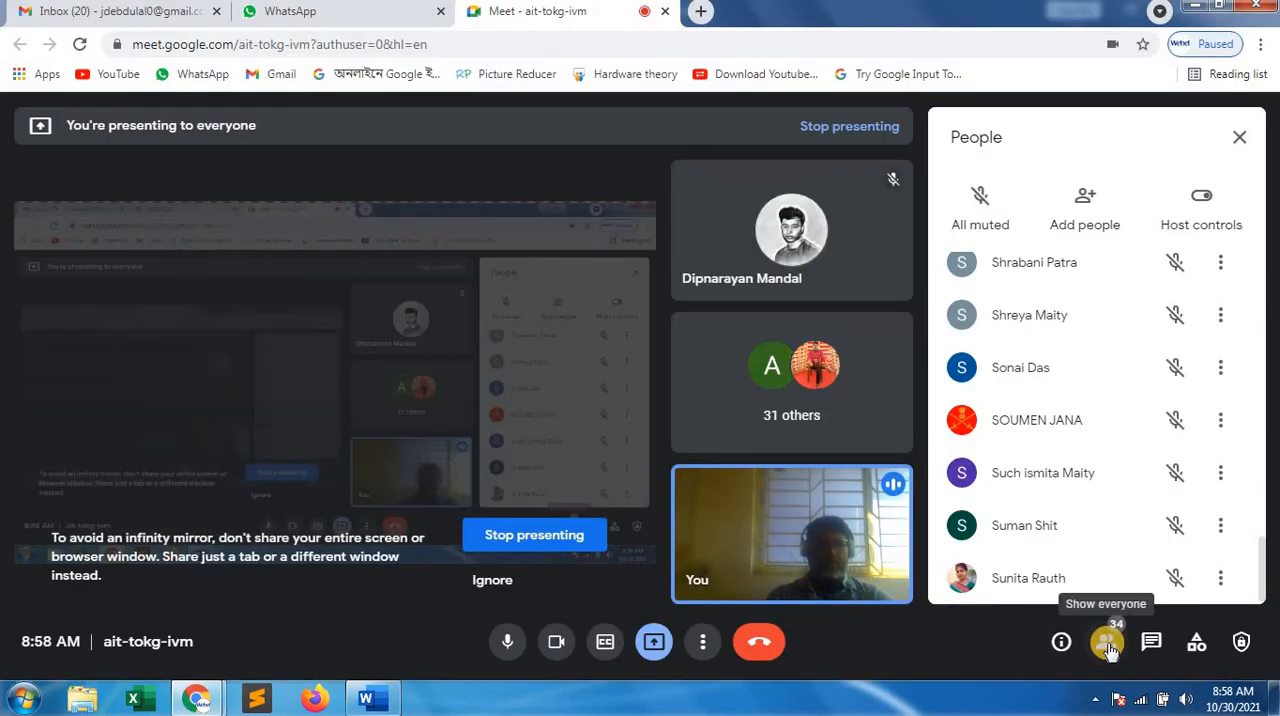
Return to the letter in Word and insert the Vill merge field on a new line below the M_1st_name and Last fields
left_click(1193, 9)
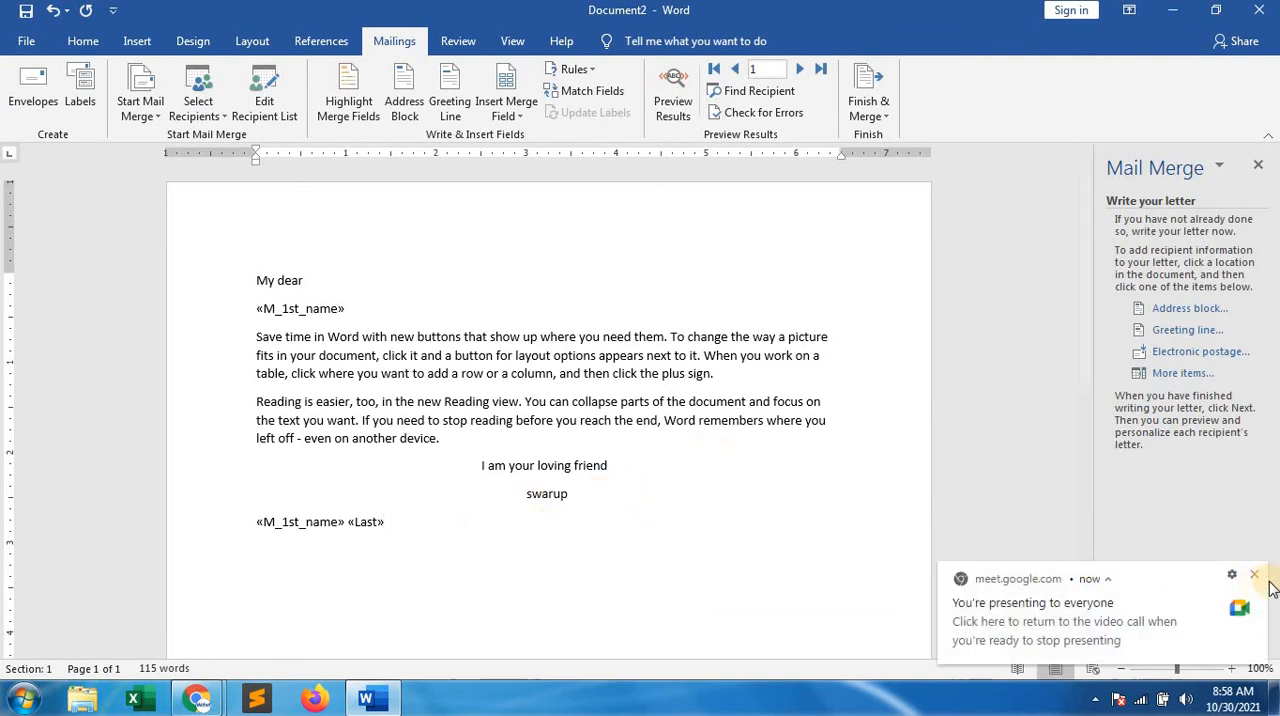
left_click(1254, 576)
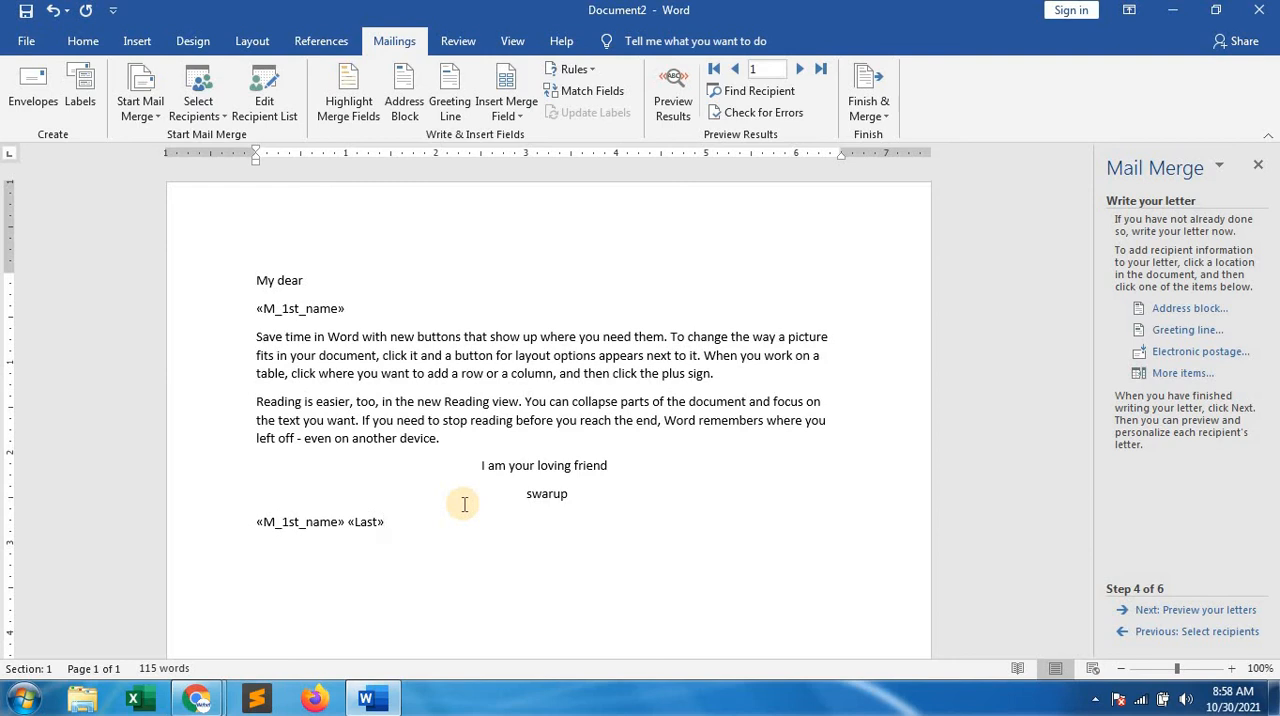
key("Return")
left_click(1183, 374)
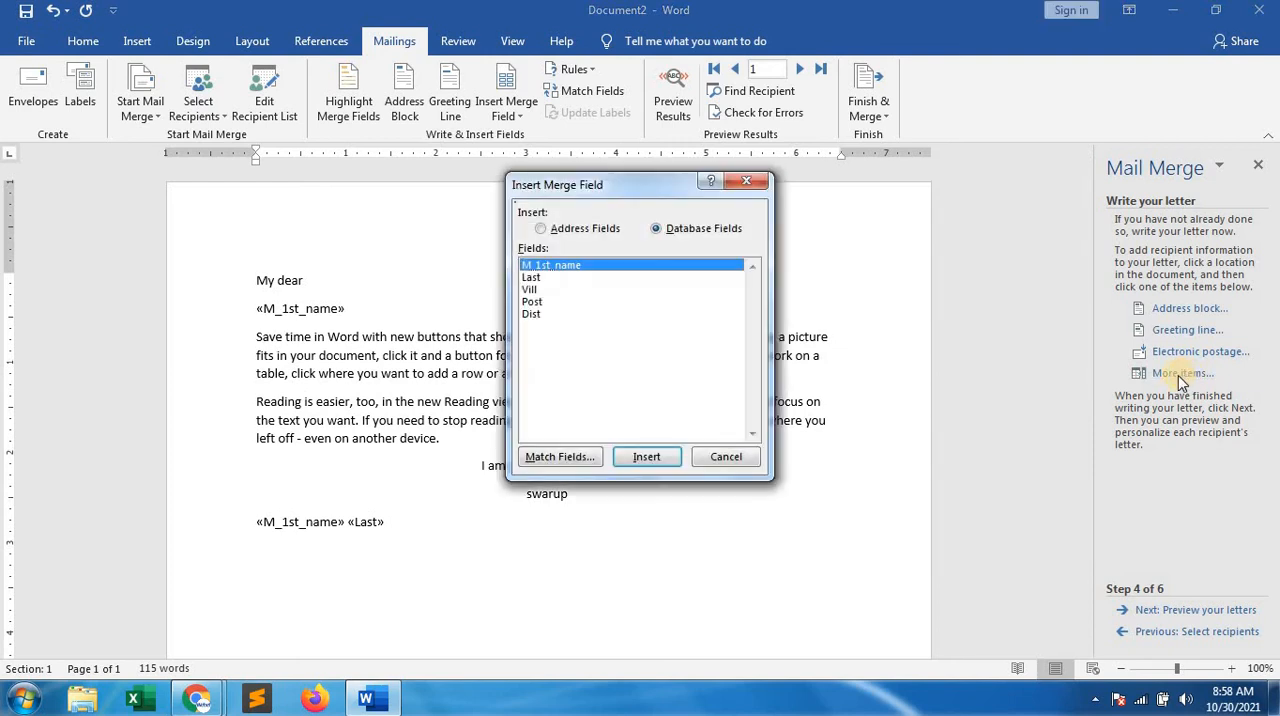
left_click(529, 289)
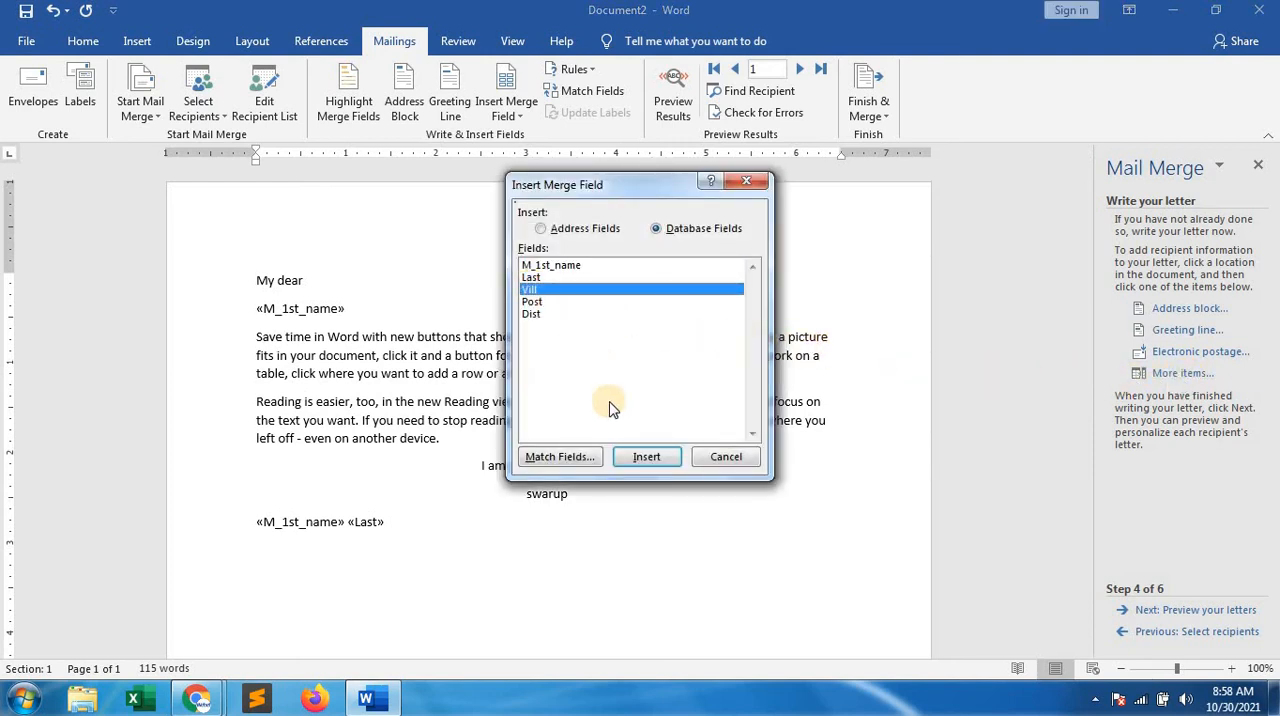
left_click(640, 457)
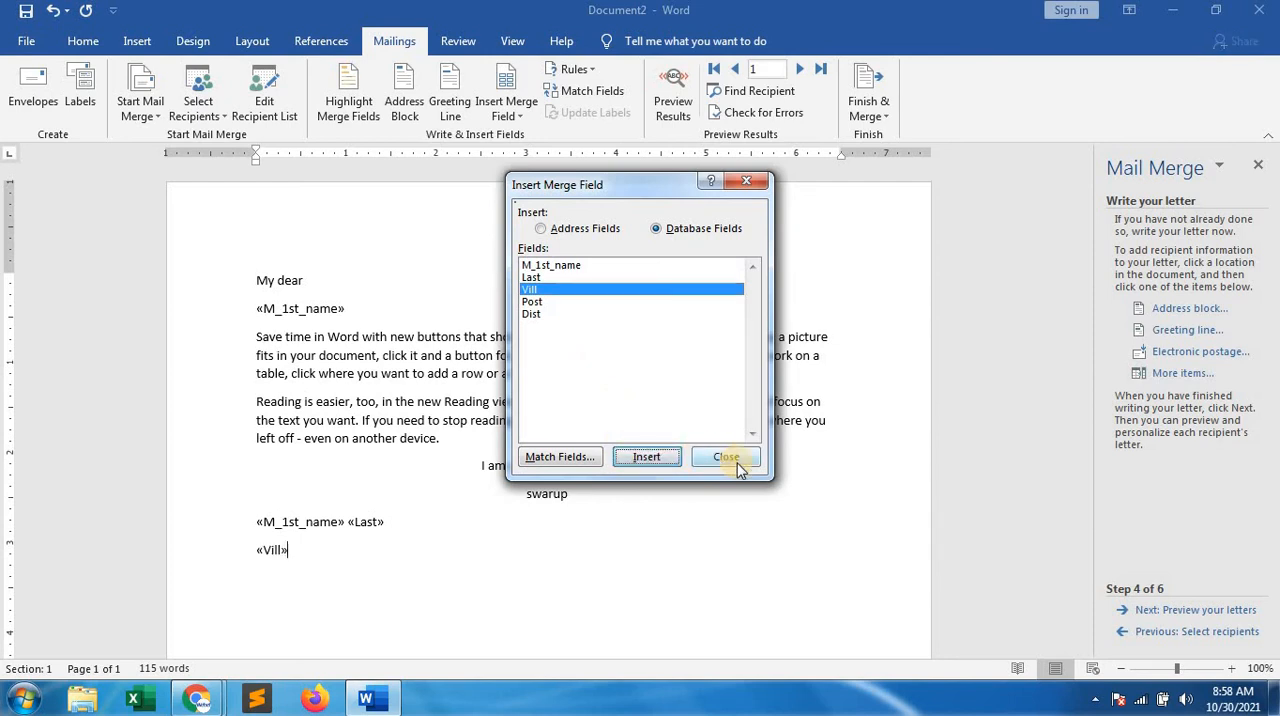
left_click(727, 457)
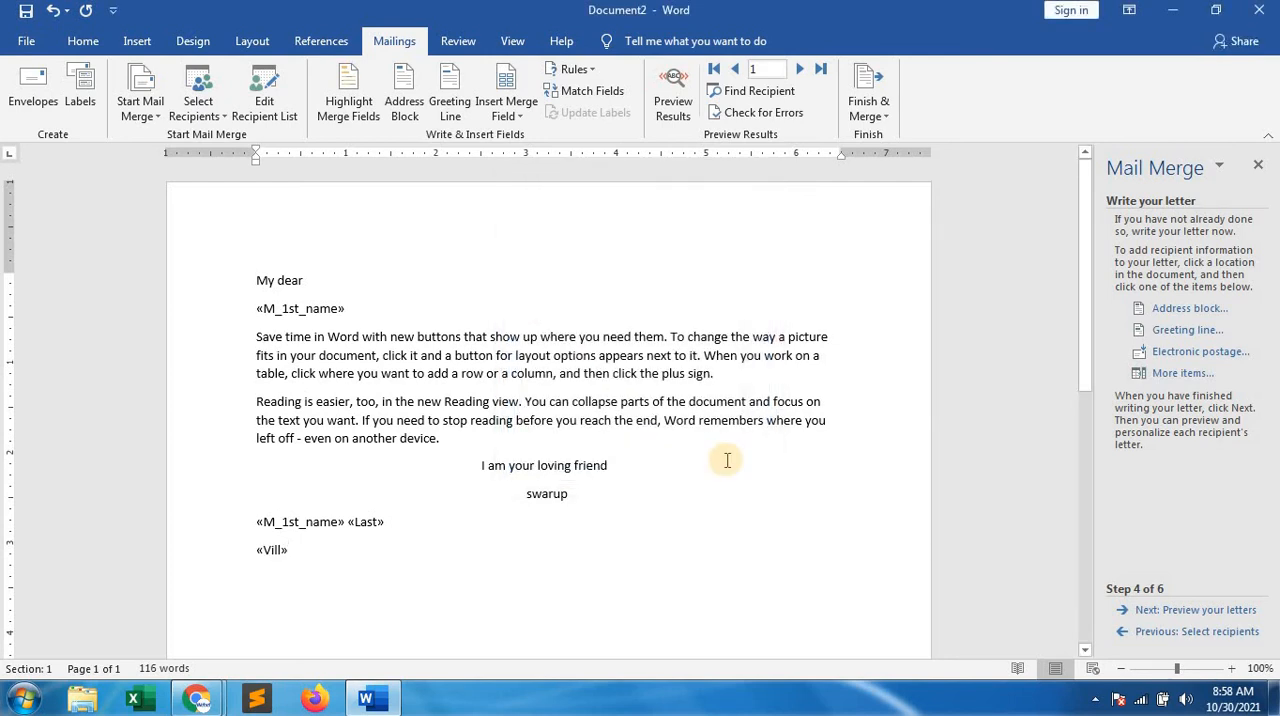
Insert the Post merge field on a new line below the Vill field
key("Return")
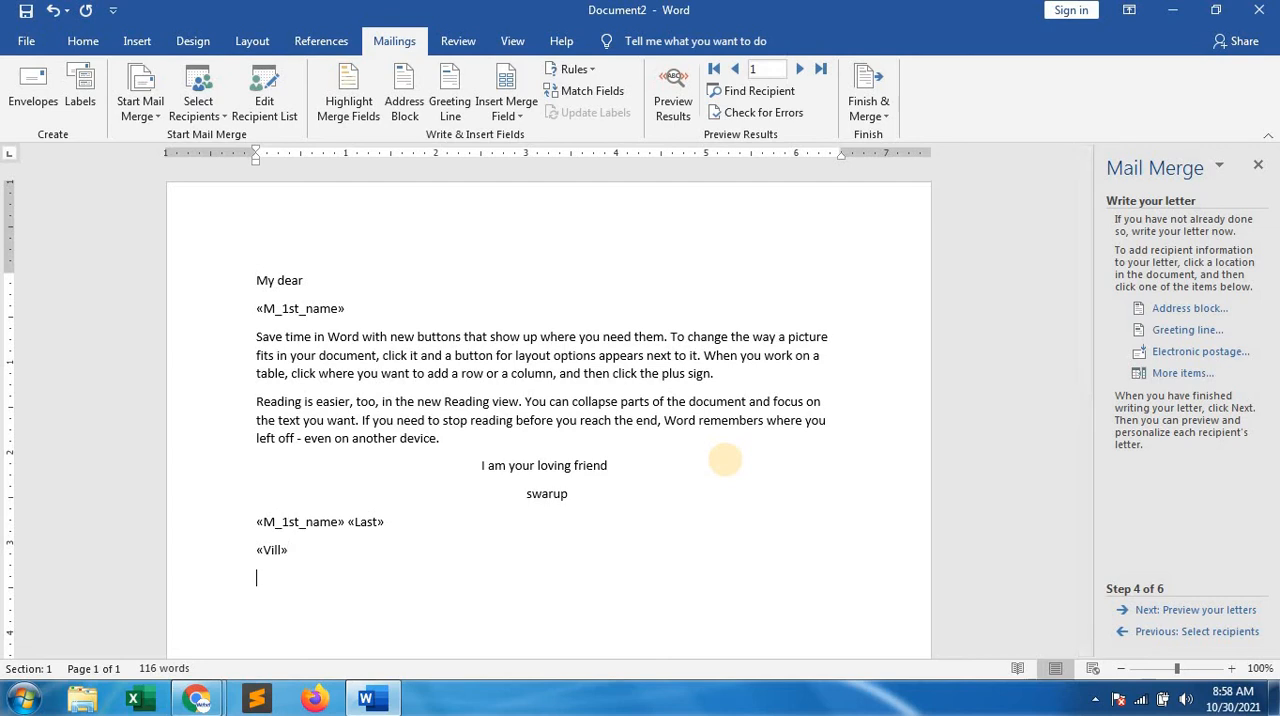
left_click(1178, 374)
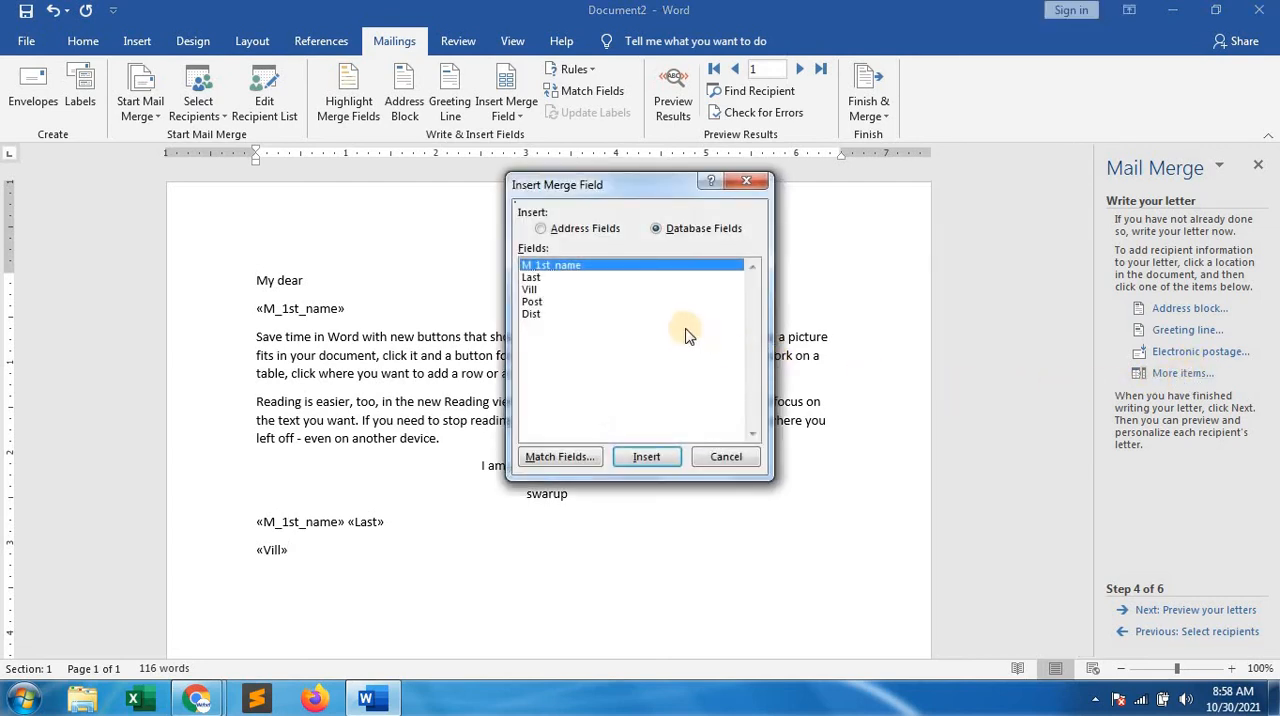
left_click(545, 302)
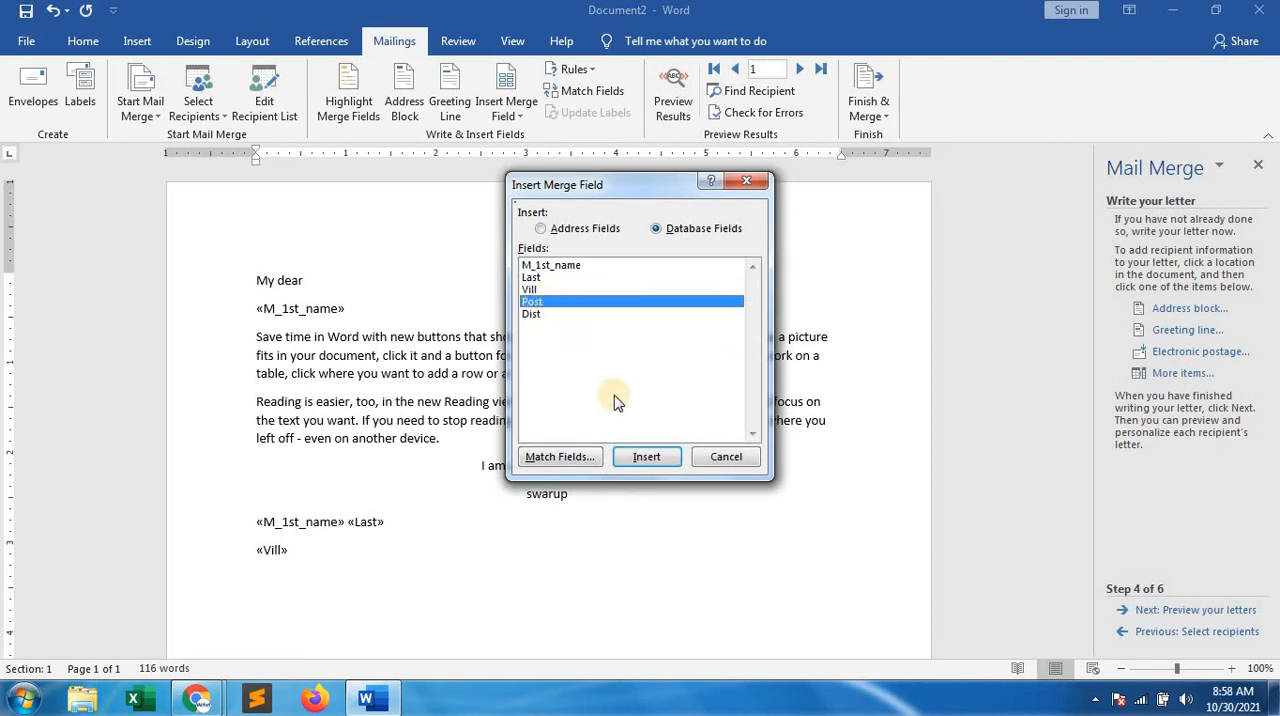
left_click(648, 458)
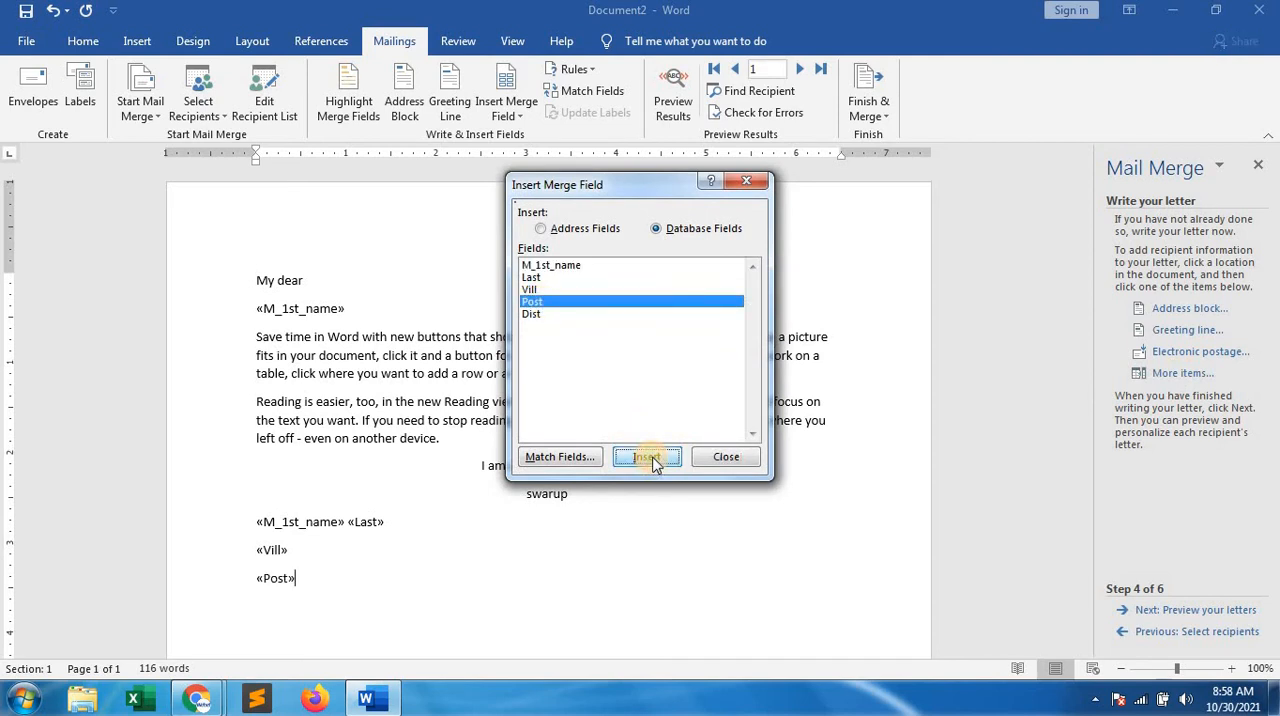
left_click(722, 457)
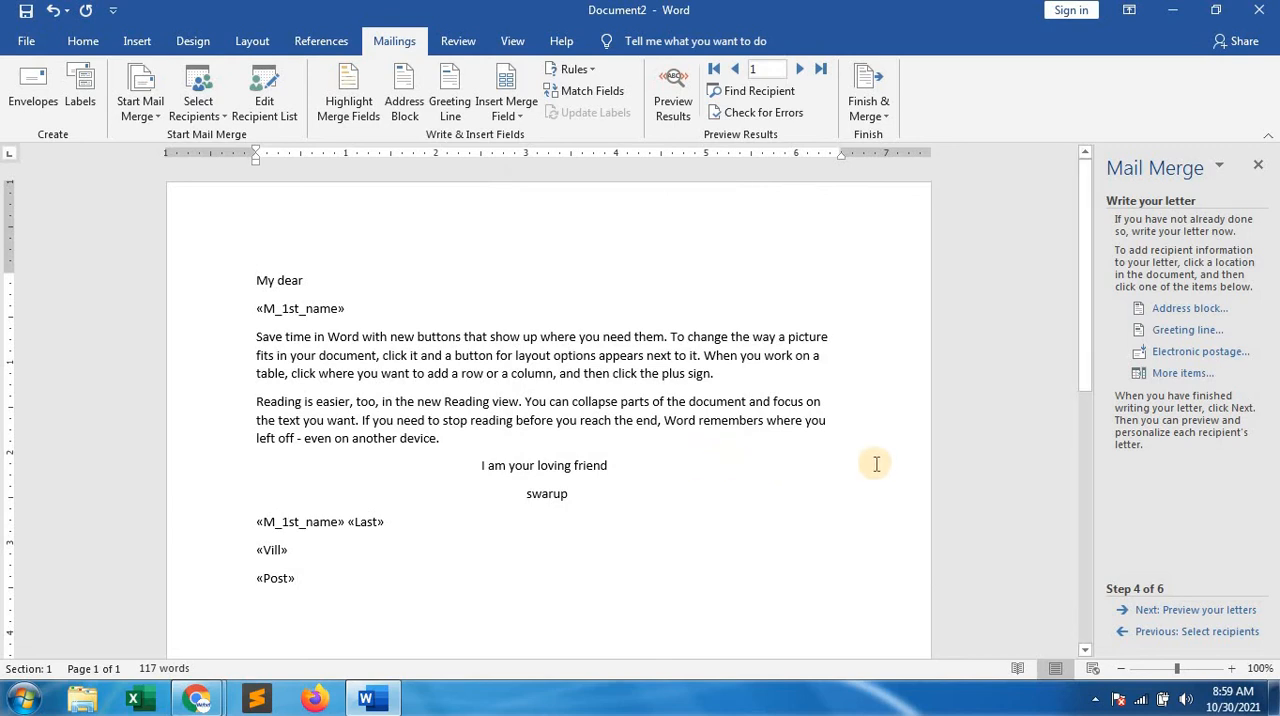
Insert the Dist merge field on a new line below the Post field
left_click(1170, 376)
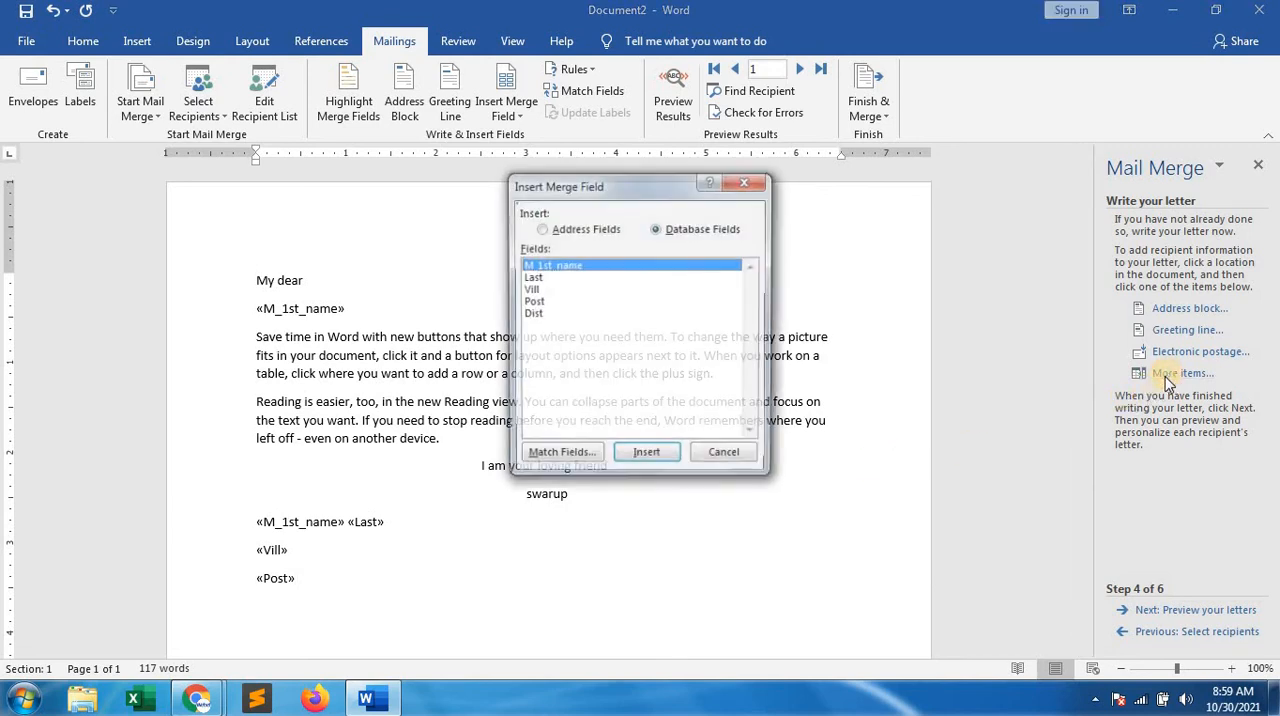
left_click(538, 316)
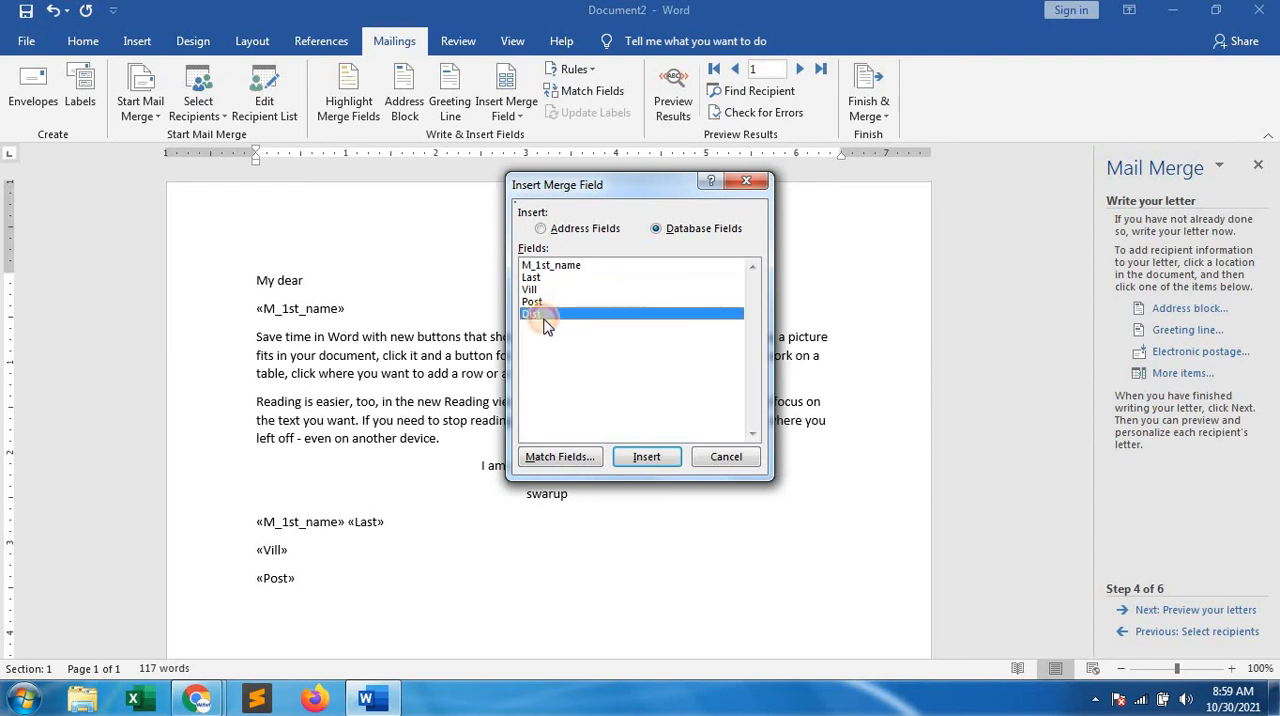
left_click(657, 466)
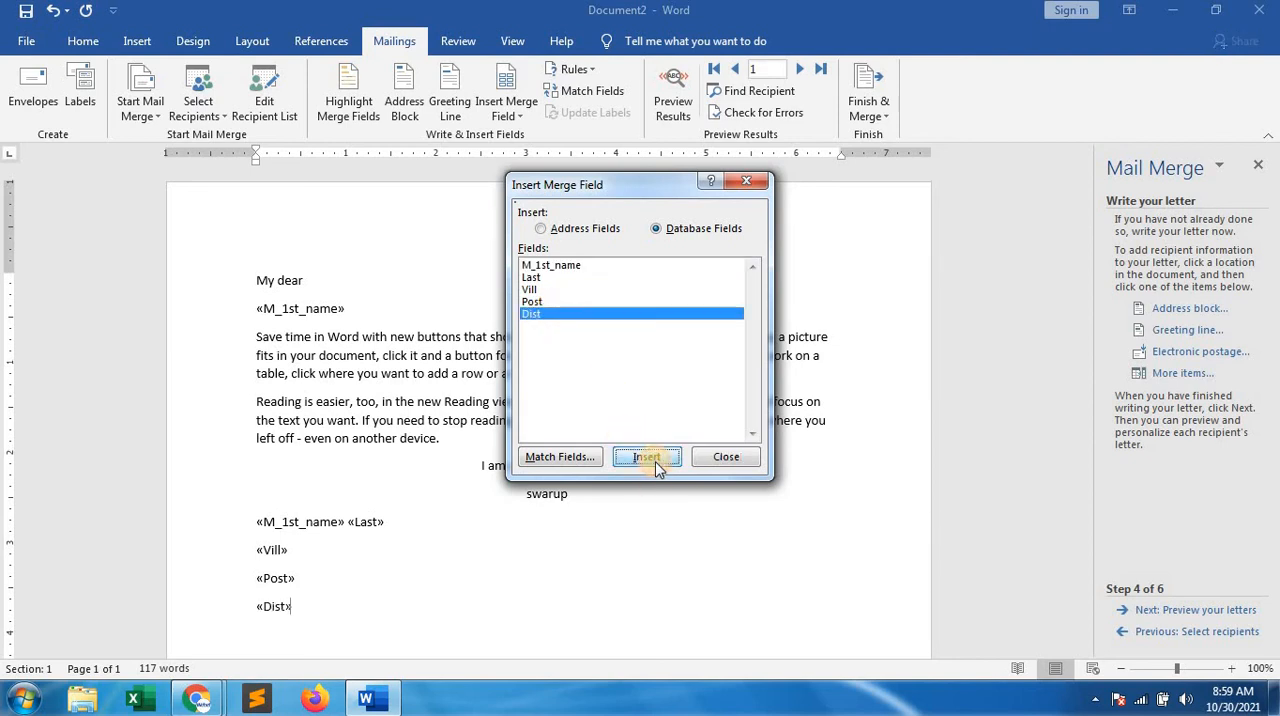
left_click(720, 463)
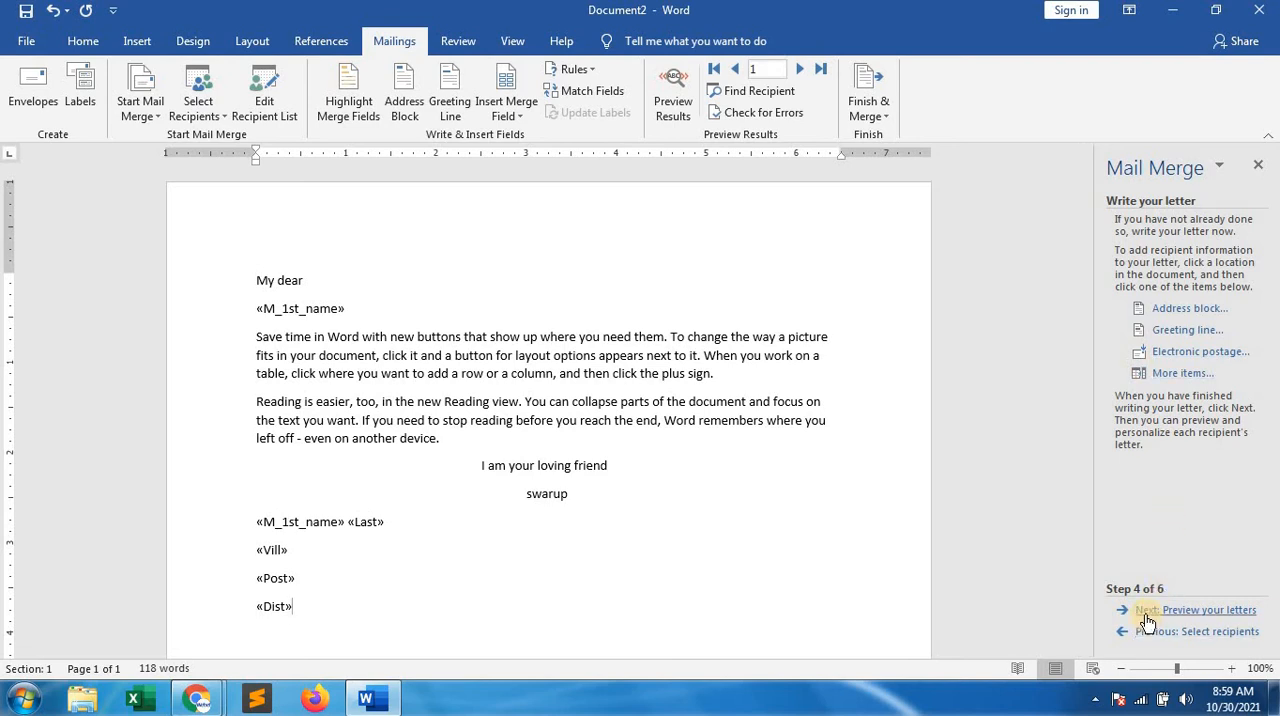
Preview the merged letter for the first recipient and advance the mail merge to its final stage, Complete the merge
left_click(1205, 612)
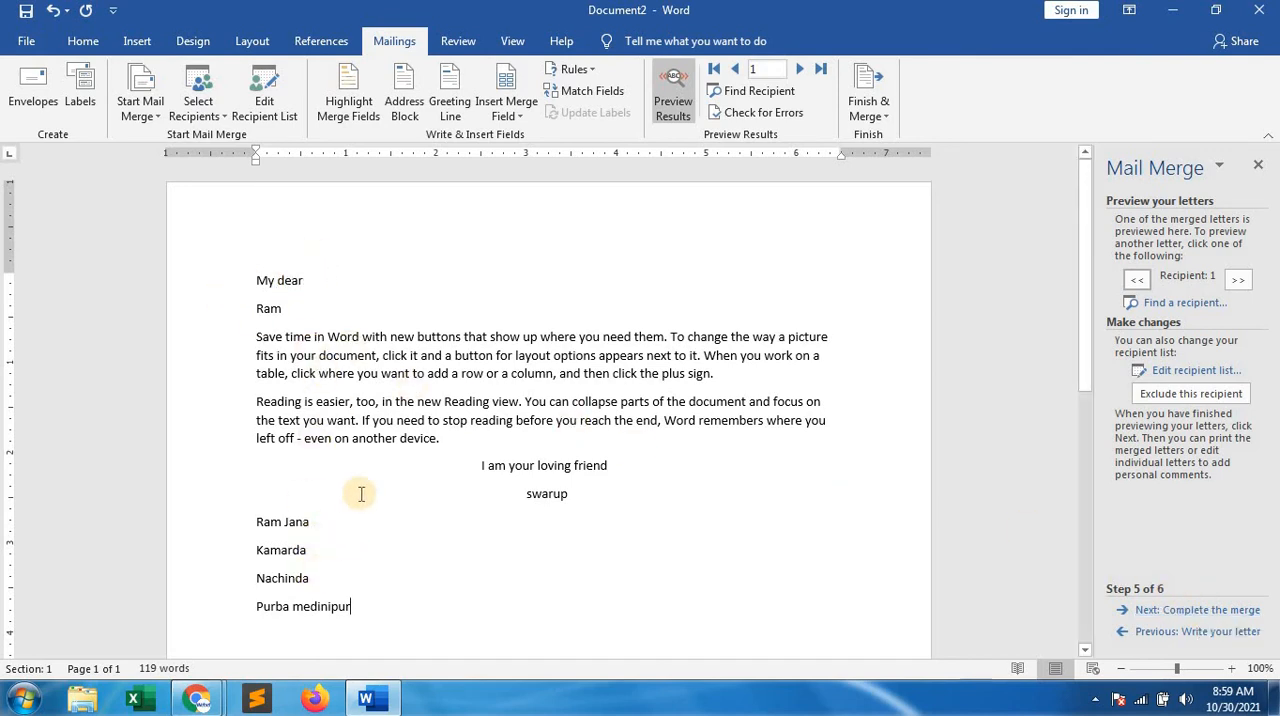
scroll(361, 493, "down", 3)
scroll(361, 493, "down", 6)
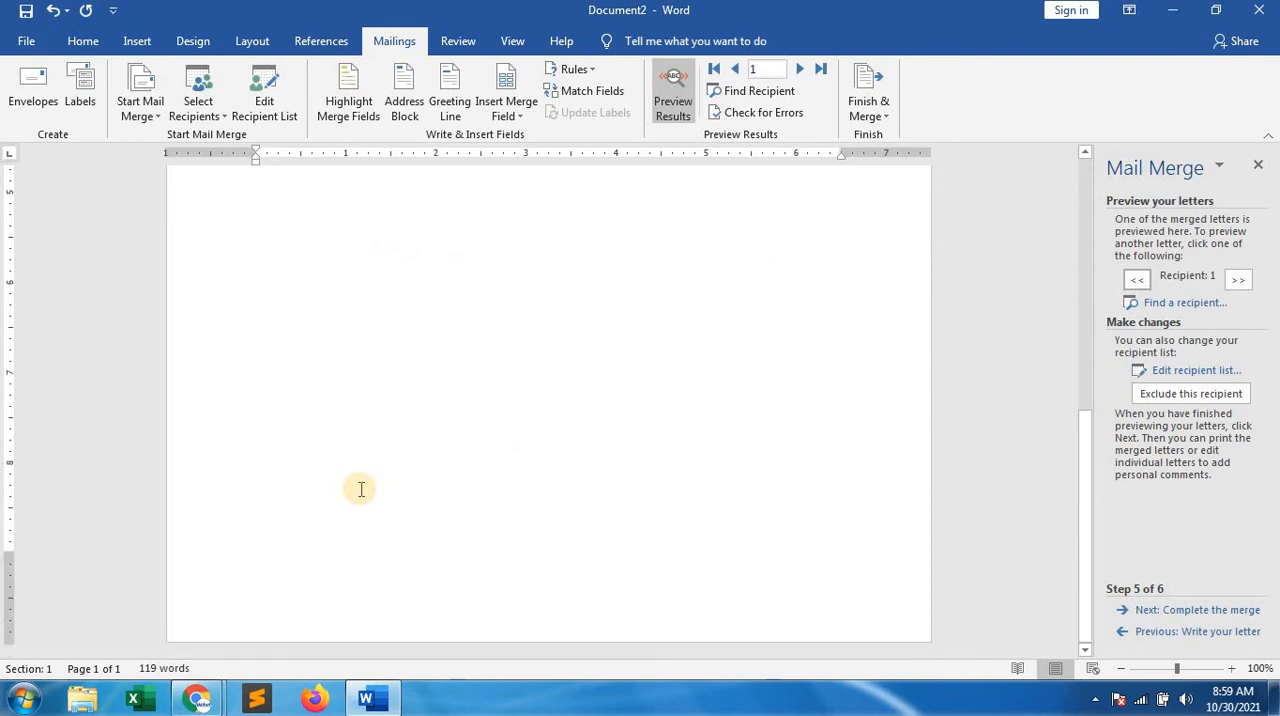
scroll(356, 443, "up", 9)
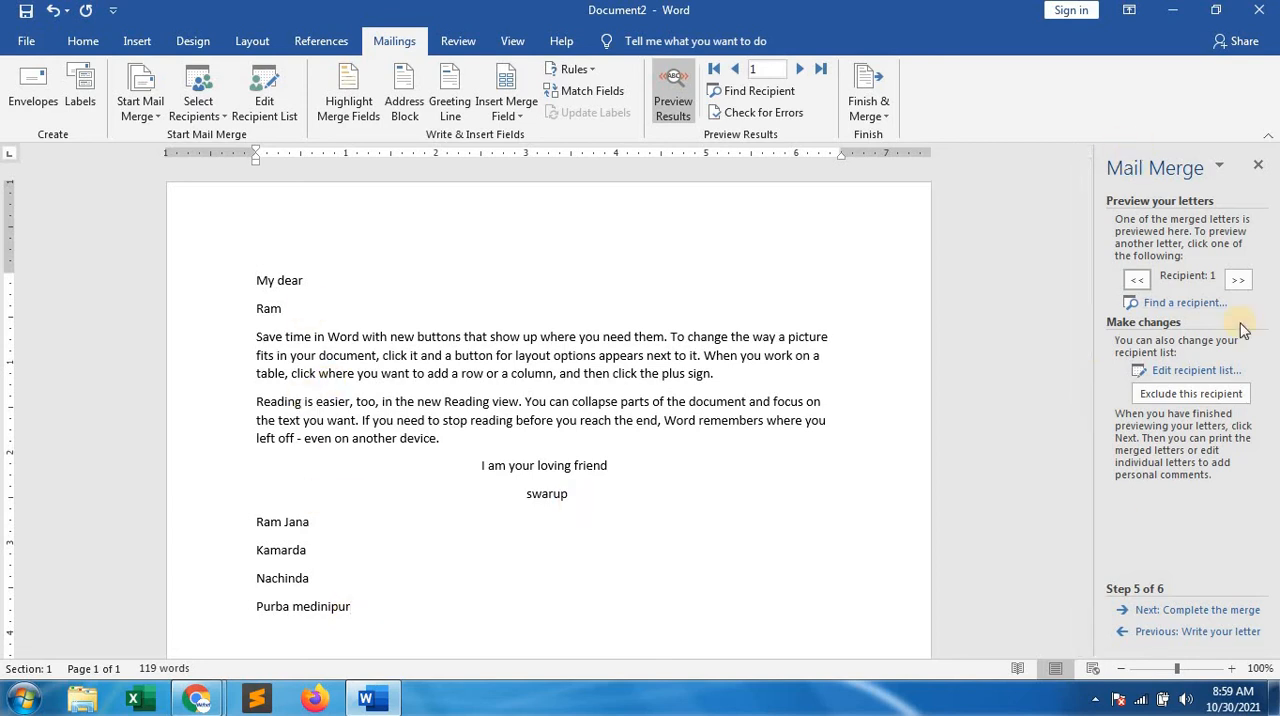
scroll(1187, 638, "down", 2)
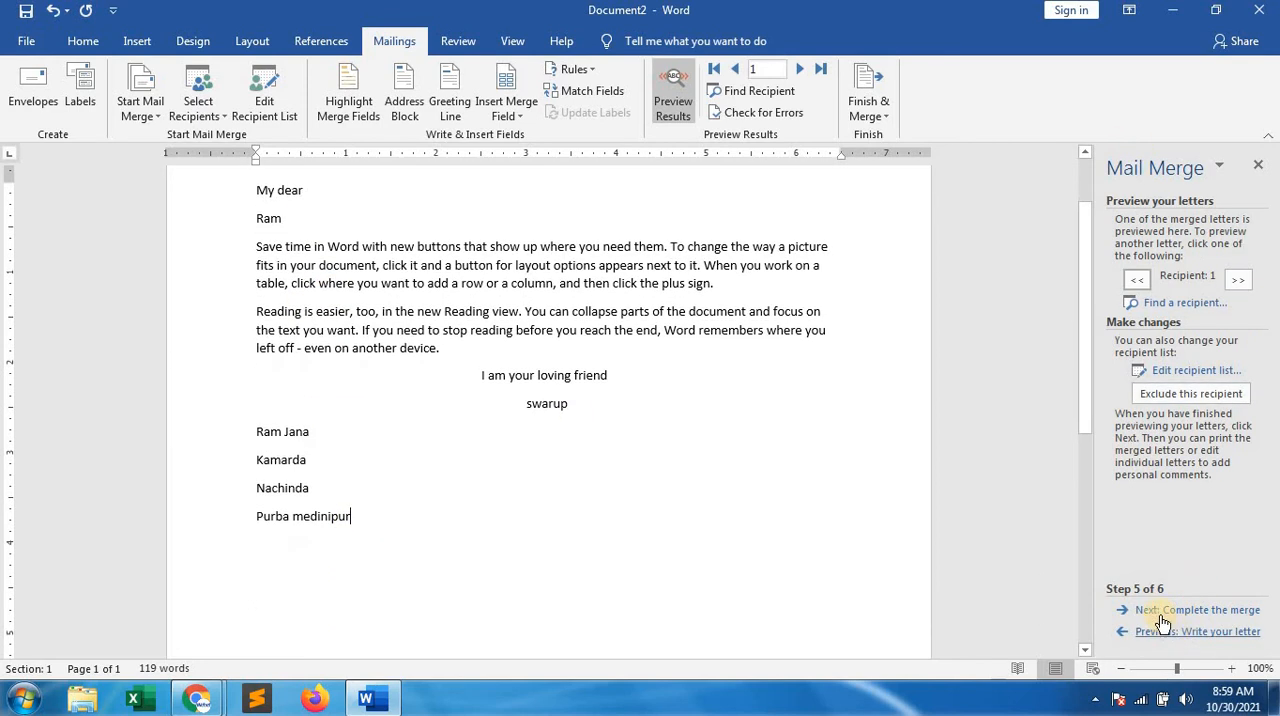
left_click(1219, 612)
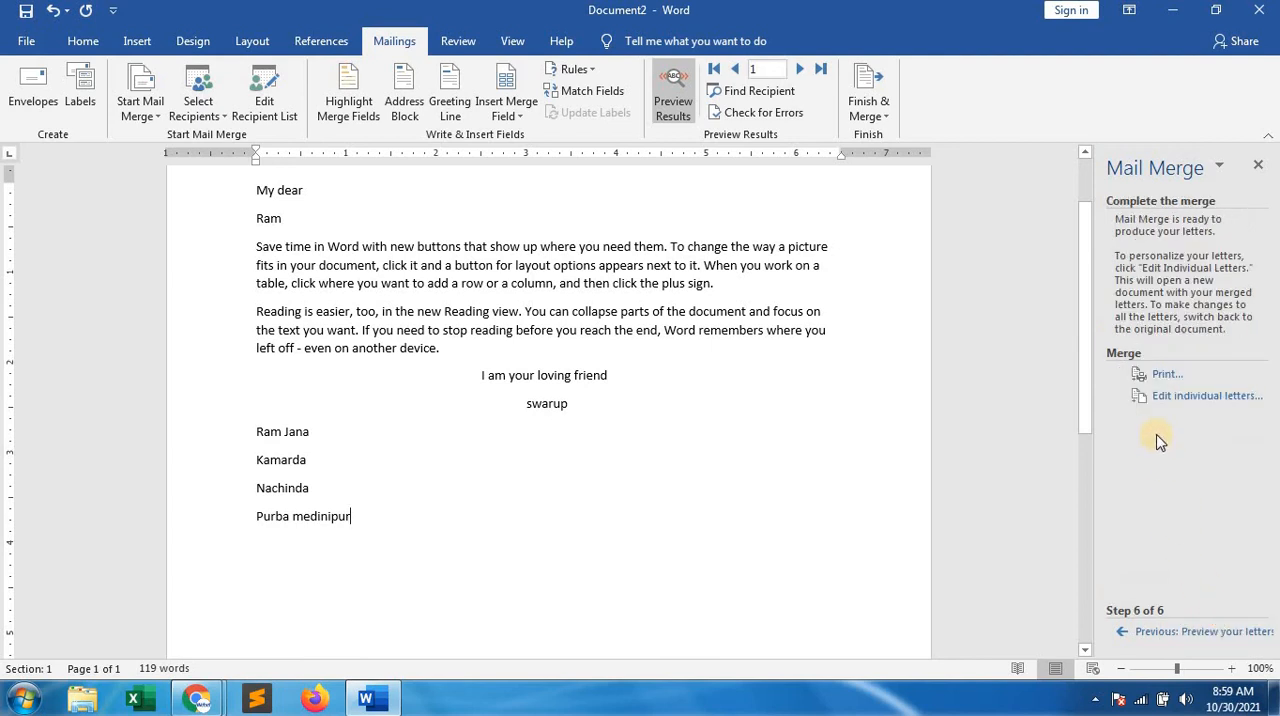
Merge all records into a new document of individual letters and close that document without saving
left_click(1186, 397)
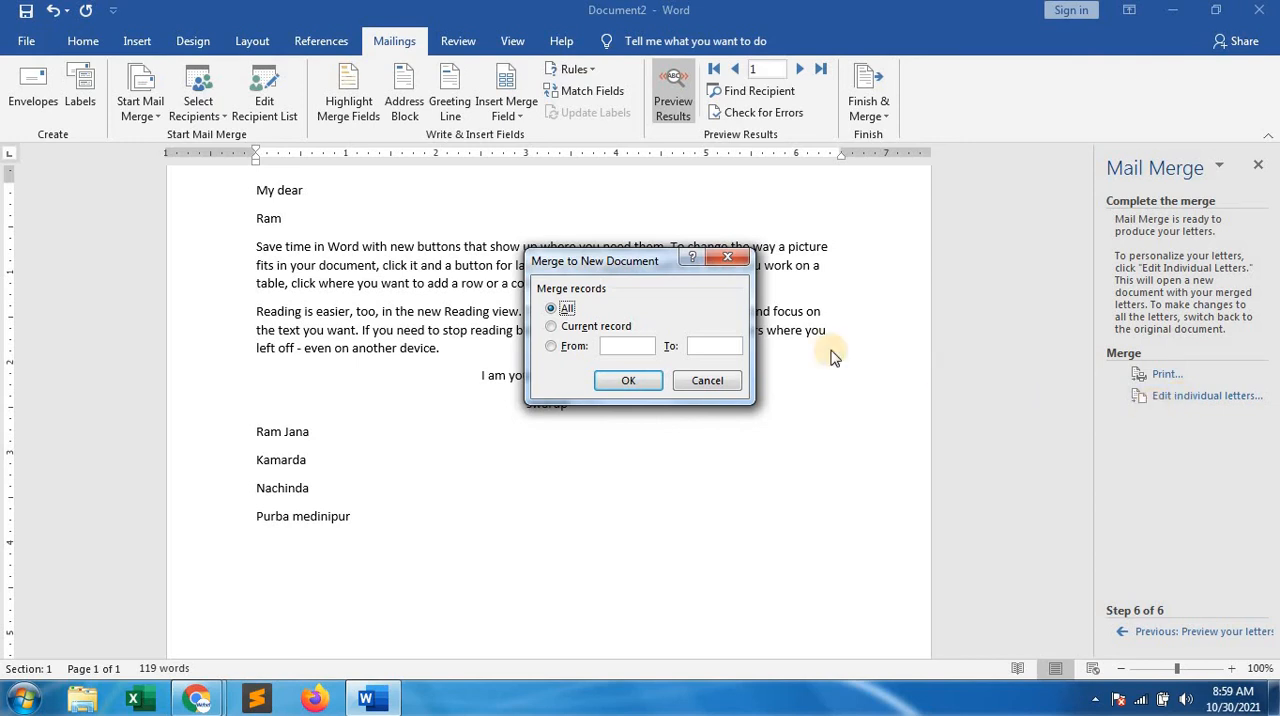
left_click(645, 380)
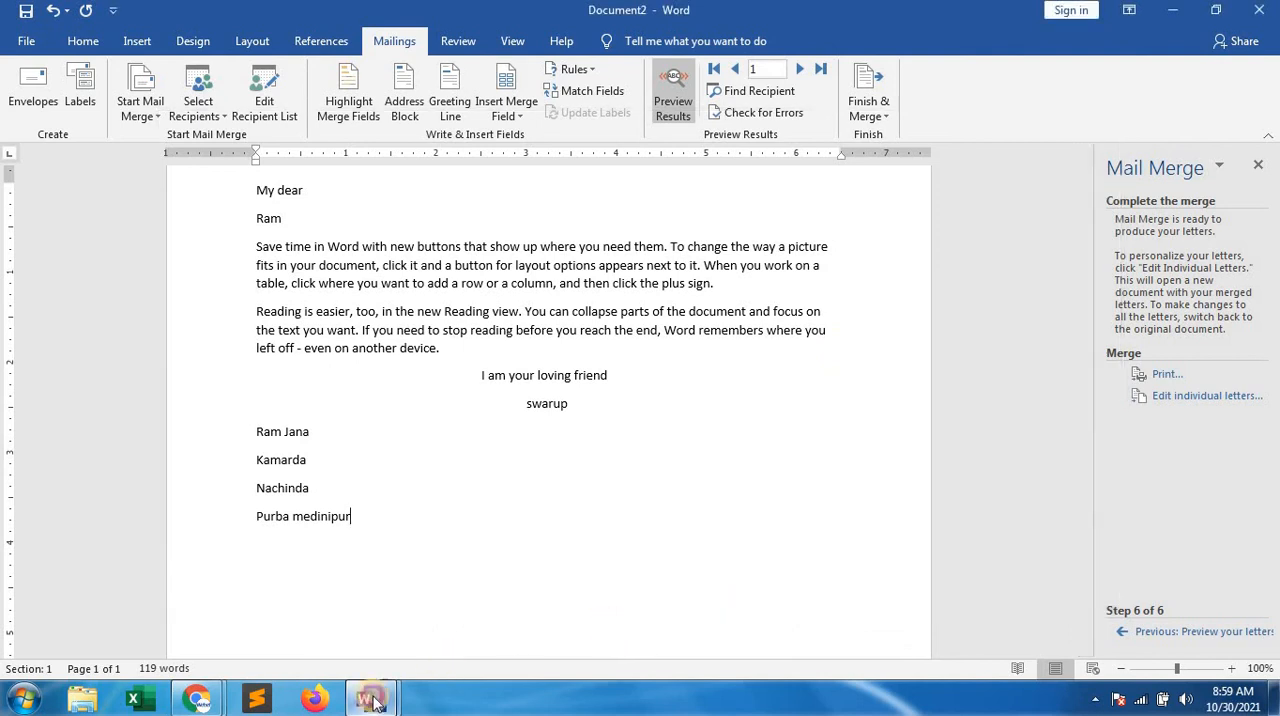
mouse_move(370, 698)
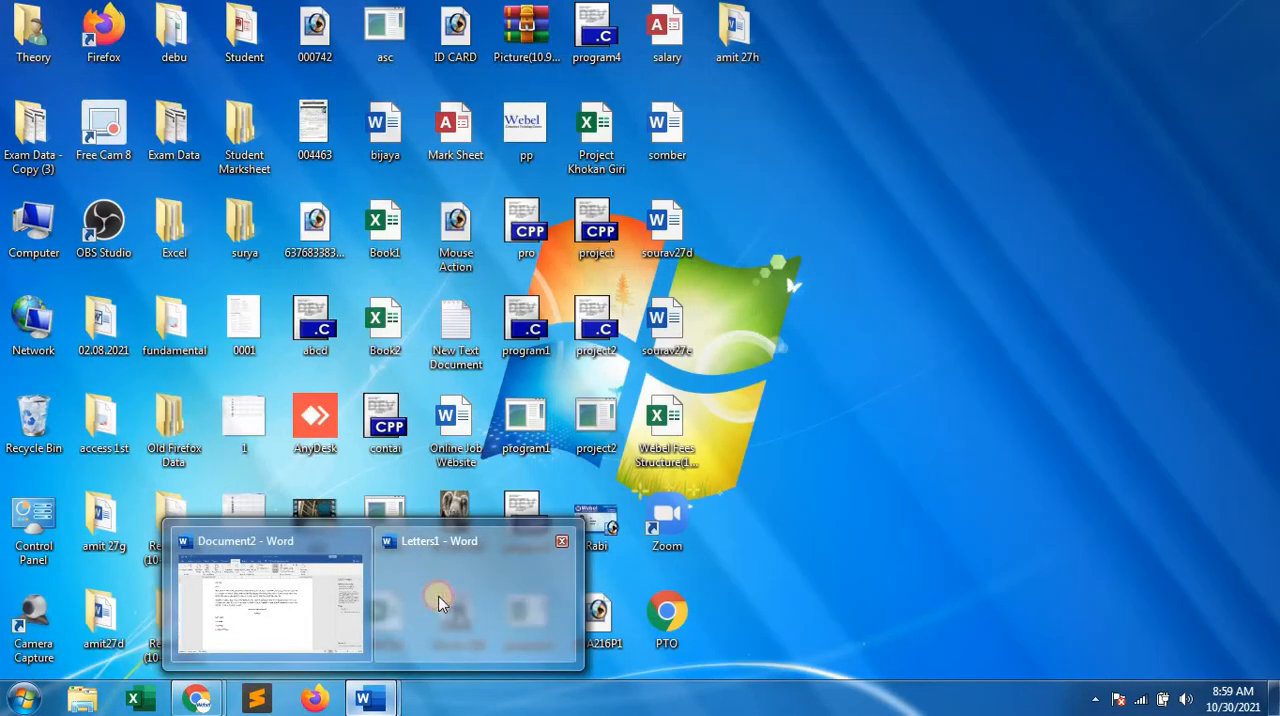
left_click(432, 596)
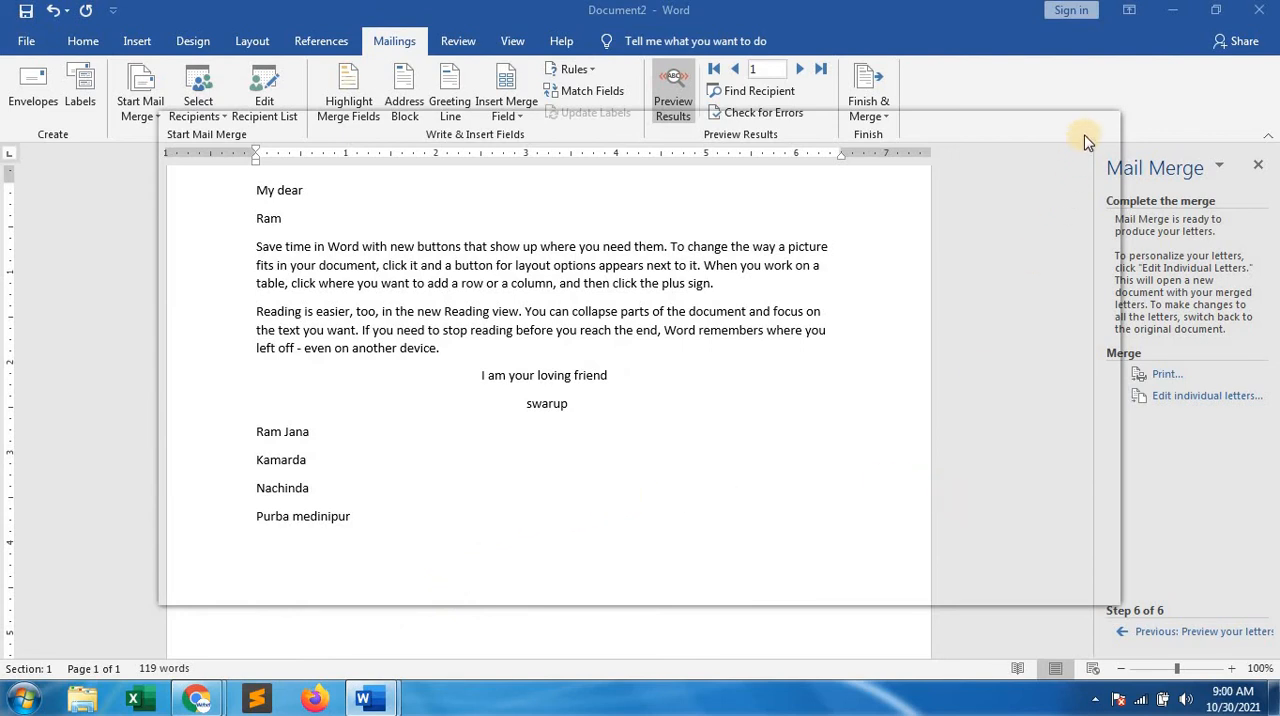
left_click(1101, 116)
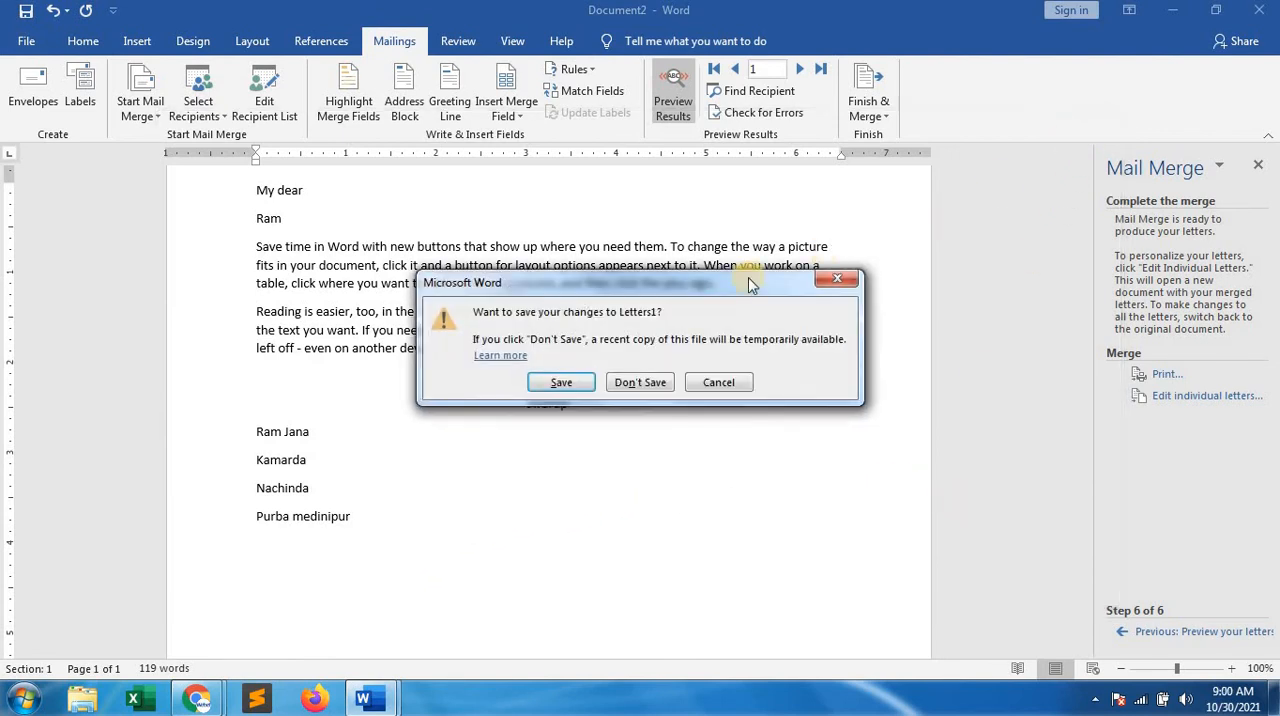
left_click(652, 392)
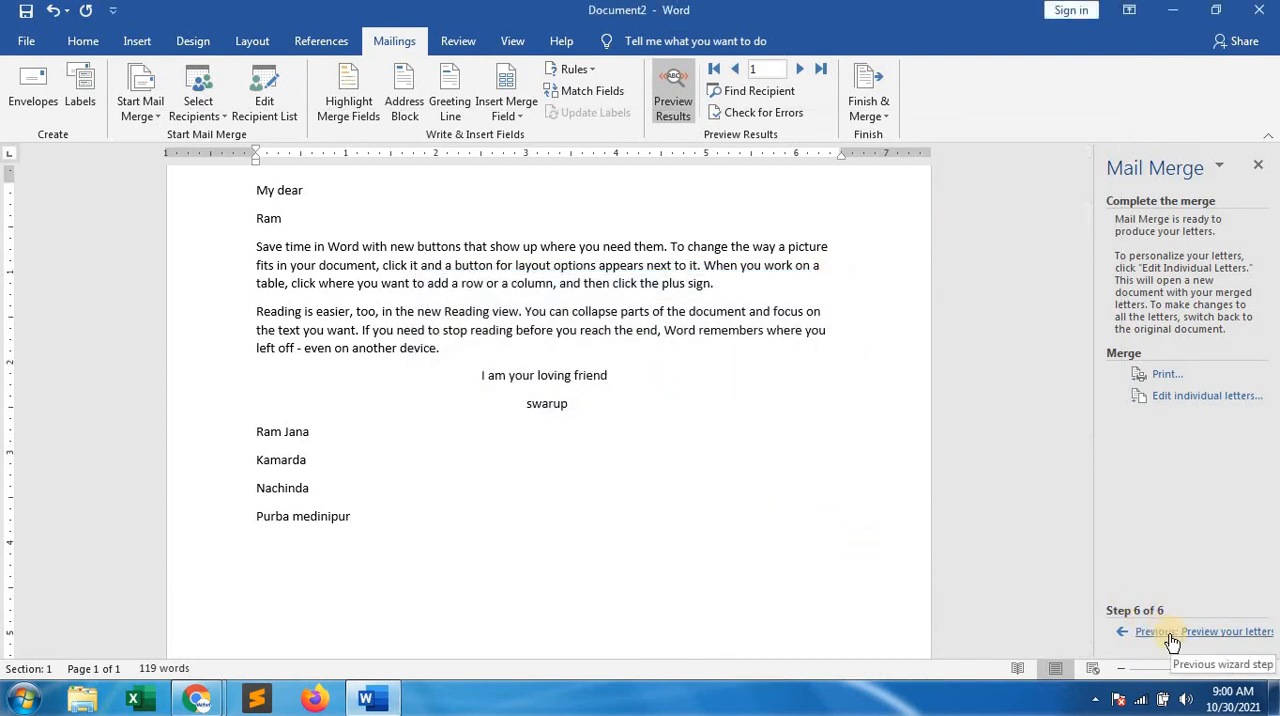
Generate the individual letters again for all records in a new document and maximize its window
left_click(1175, 395)
left_click(630, 383)
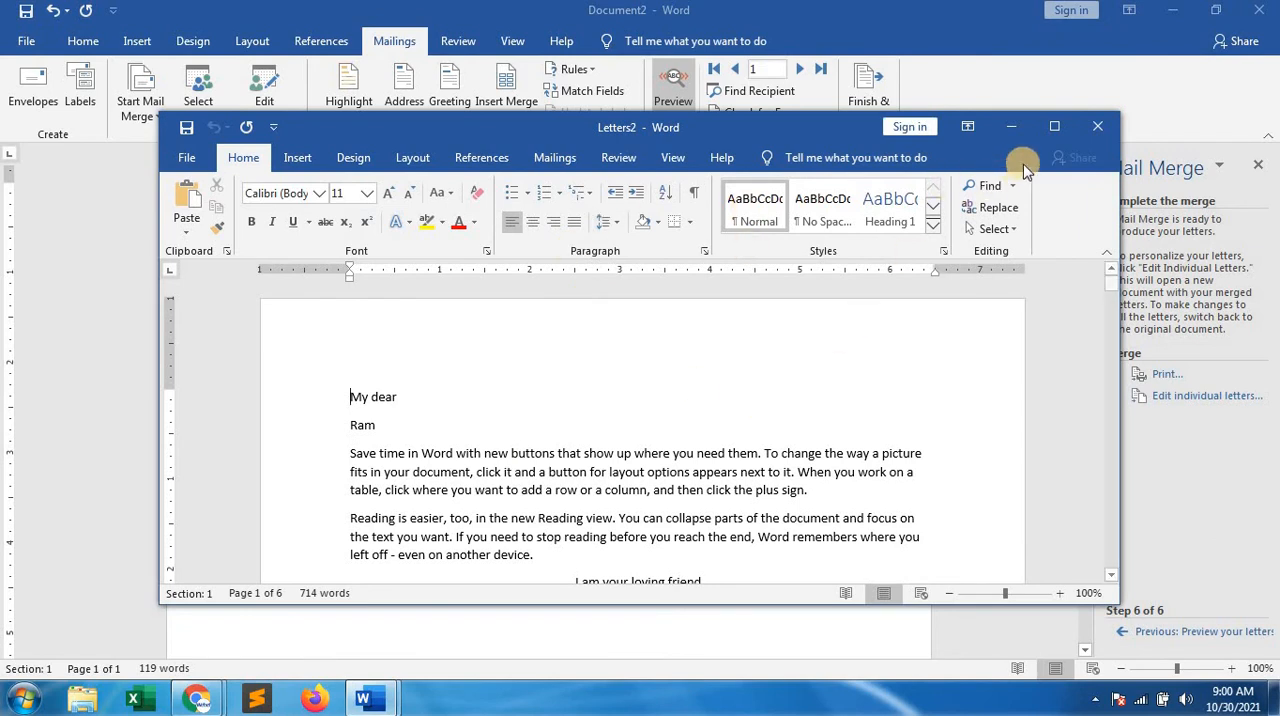
left_click(1054, 126)
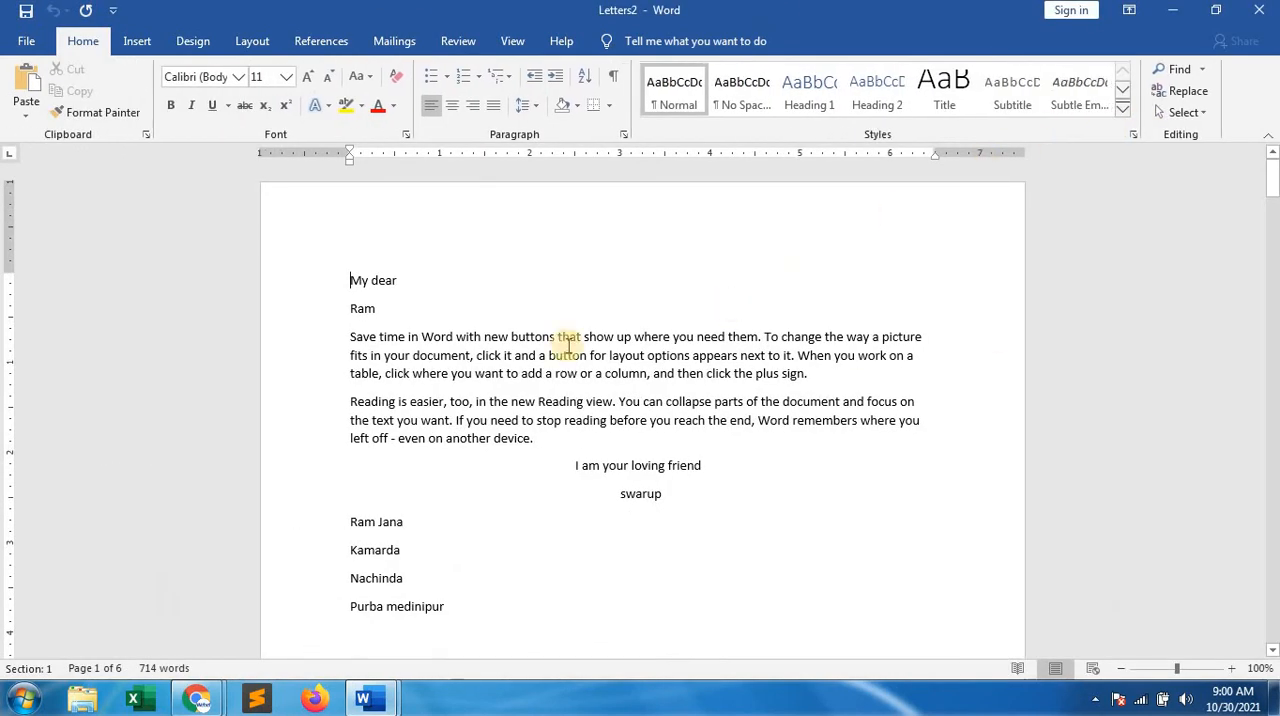
Examine the recipient names and addresses in the merged letters across all pages of the document
scroll(434, 332, "down", 5)
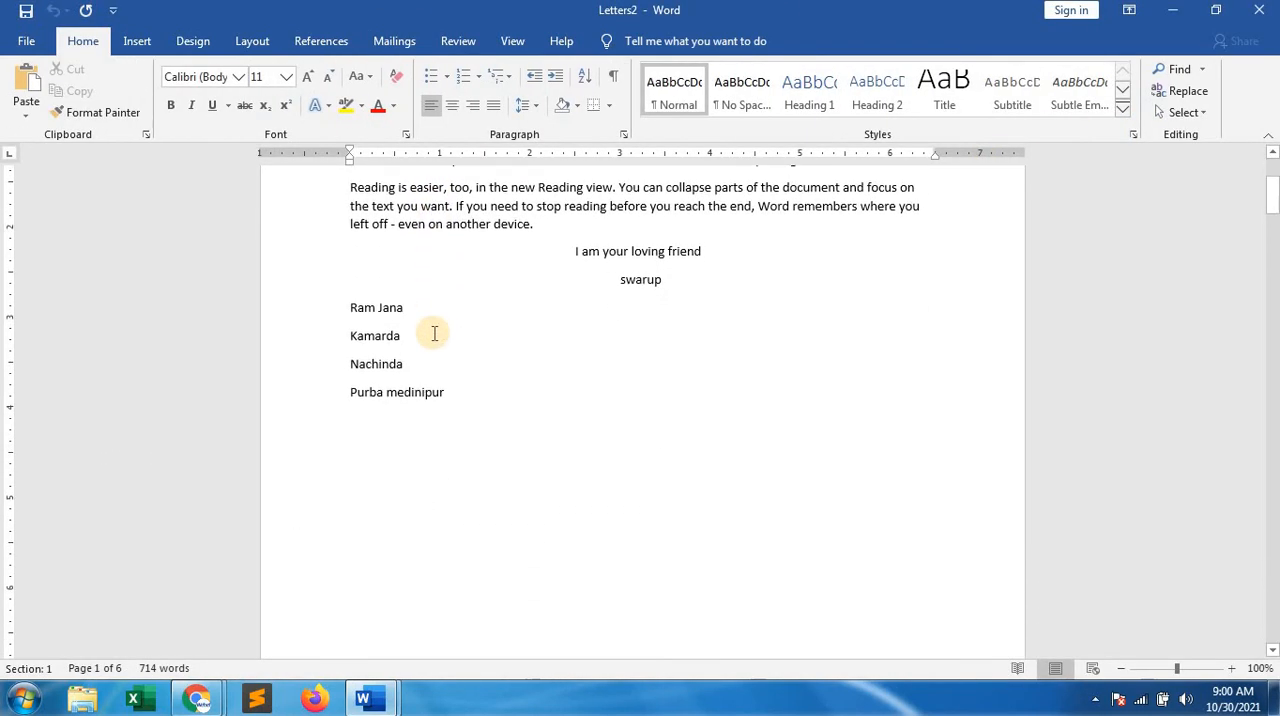
scroll(434, 332, "down", 9)
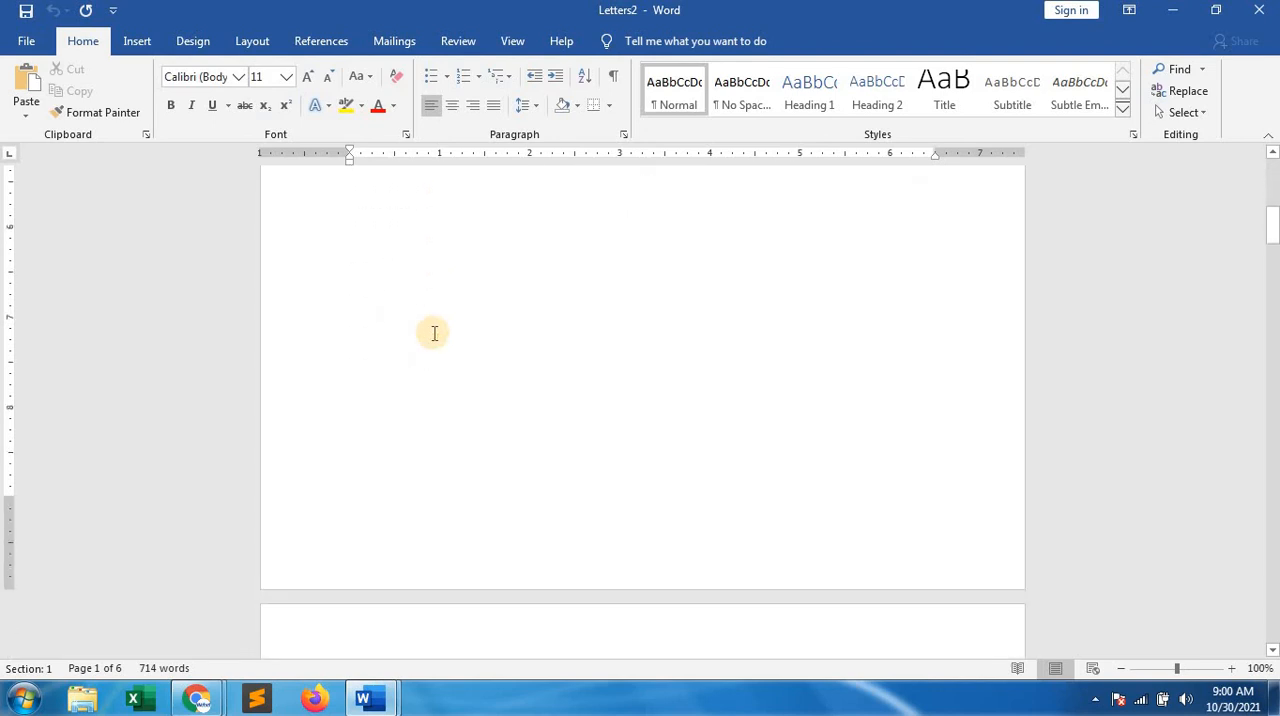
scroll(434, 332, "down", 6)
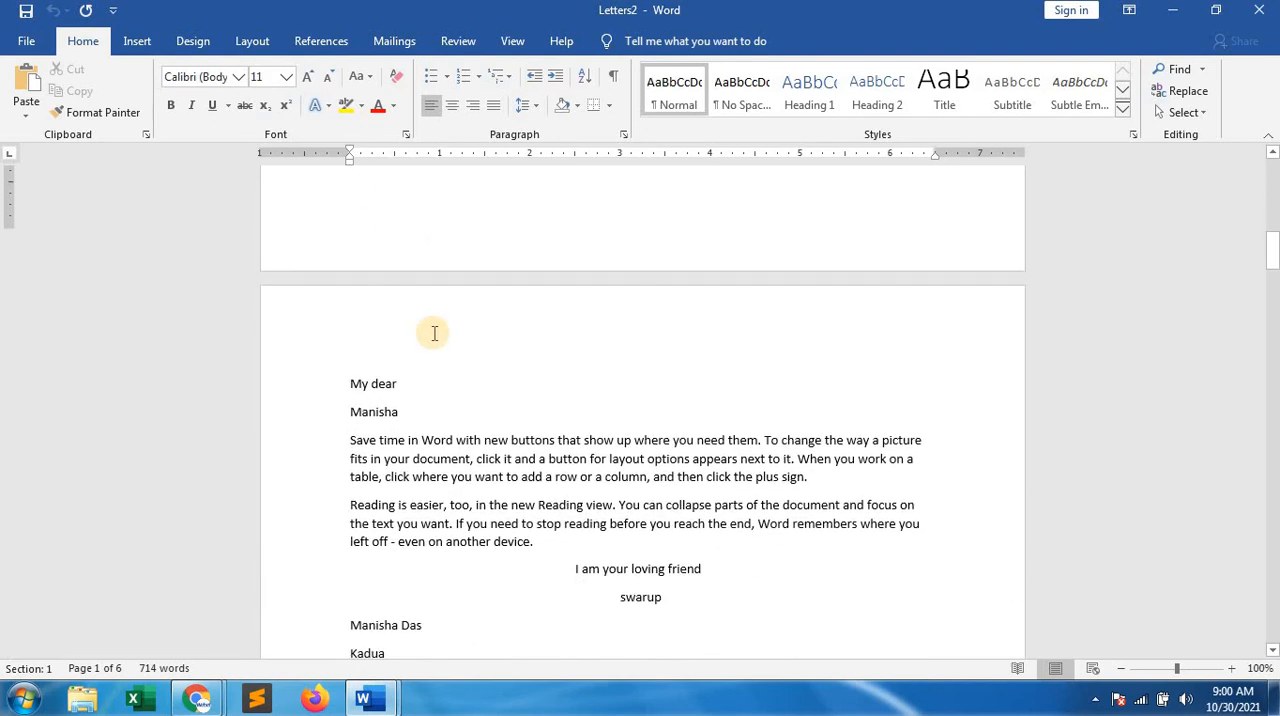
scroll(434, 332, "down", 8)
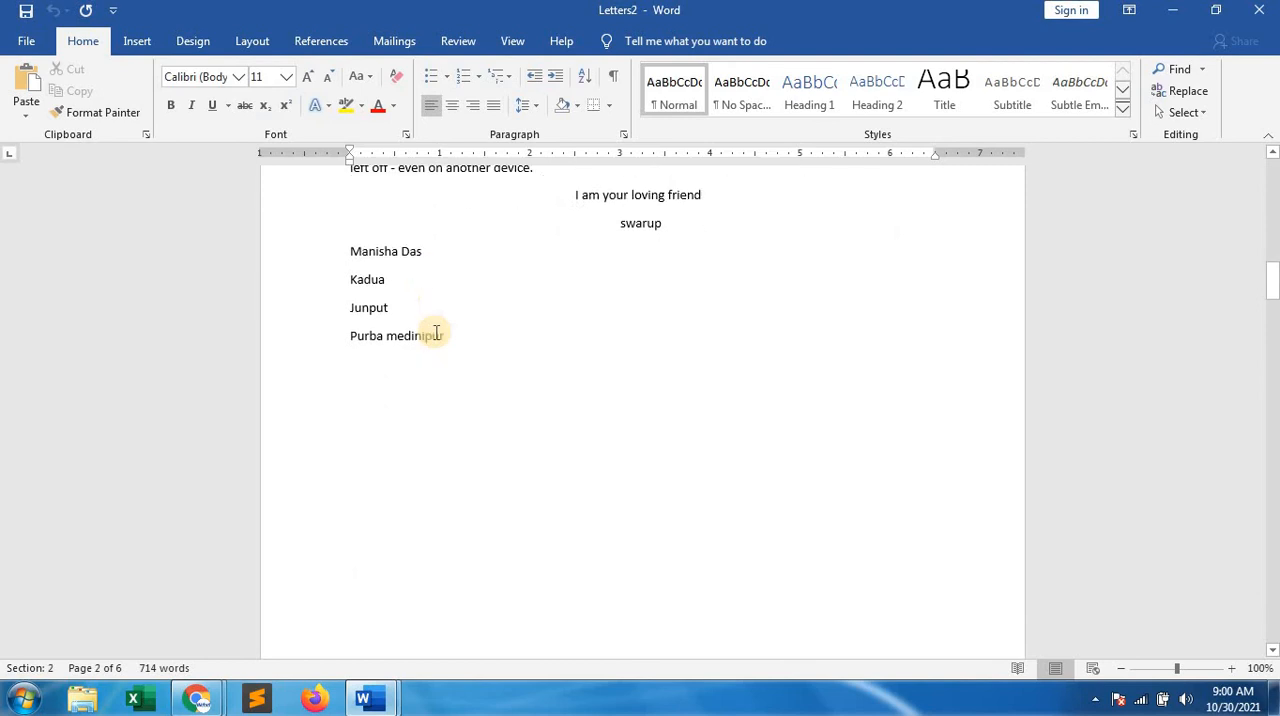
scroll(436, 330, "down", 10)
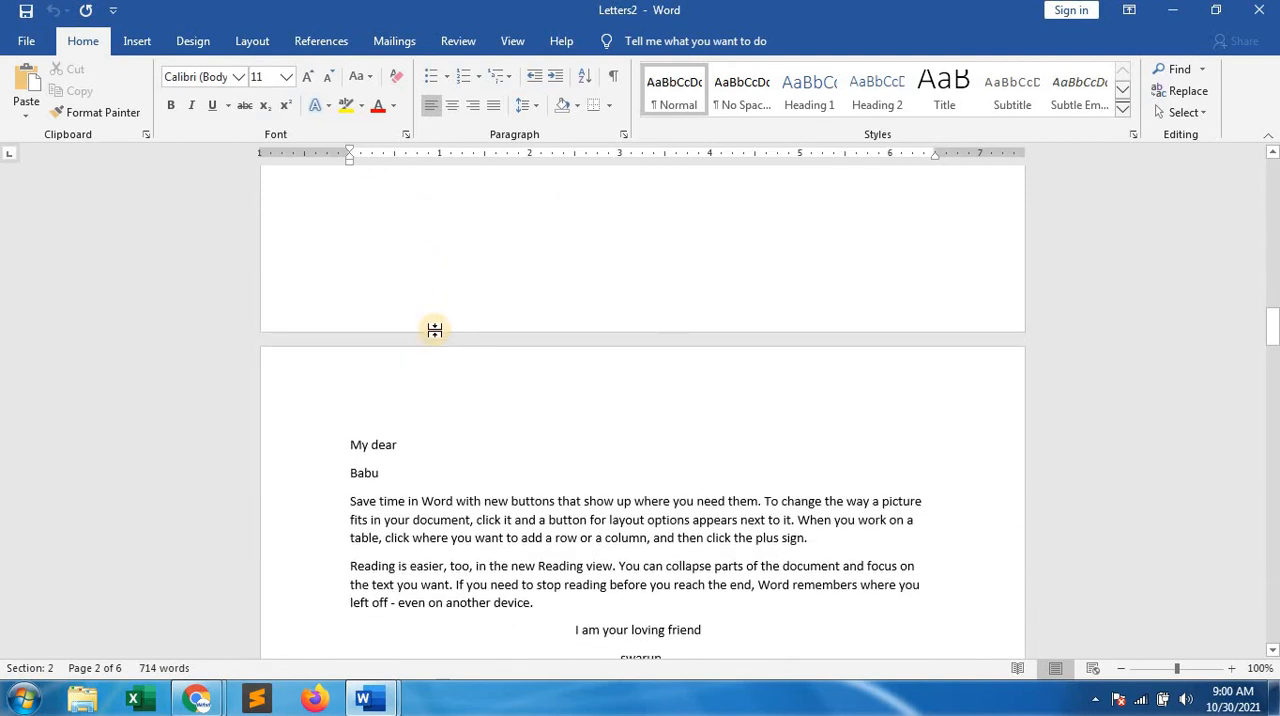
scroll(437, 337, "down", 10)
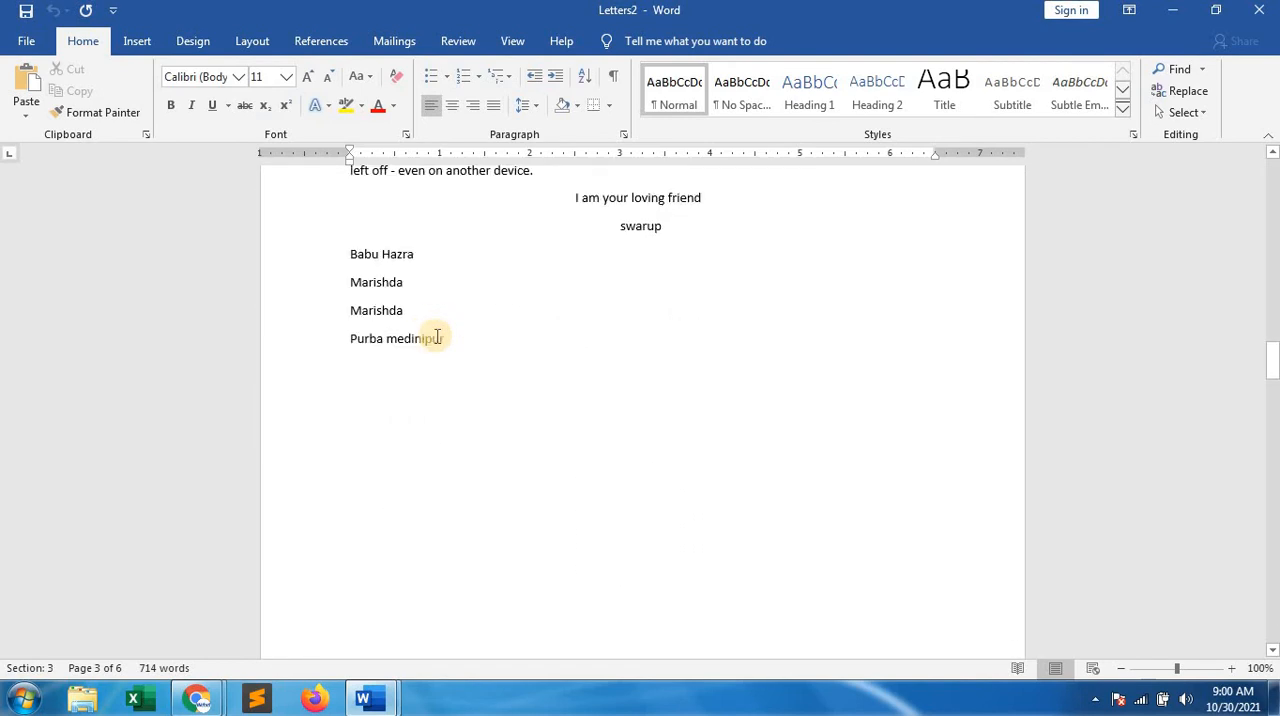
scroll(437, 336, "down", 12)
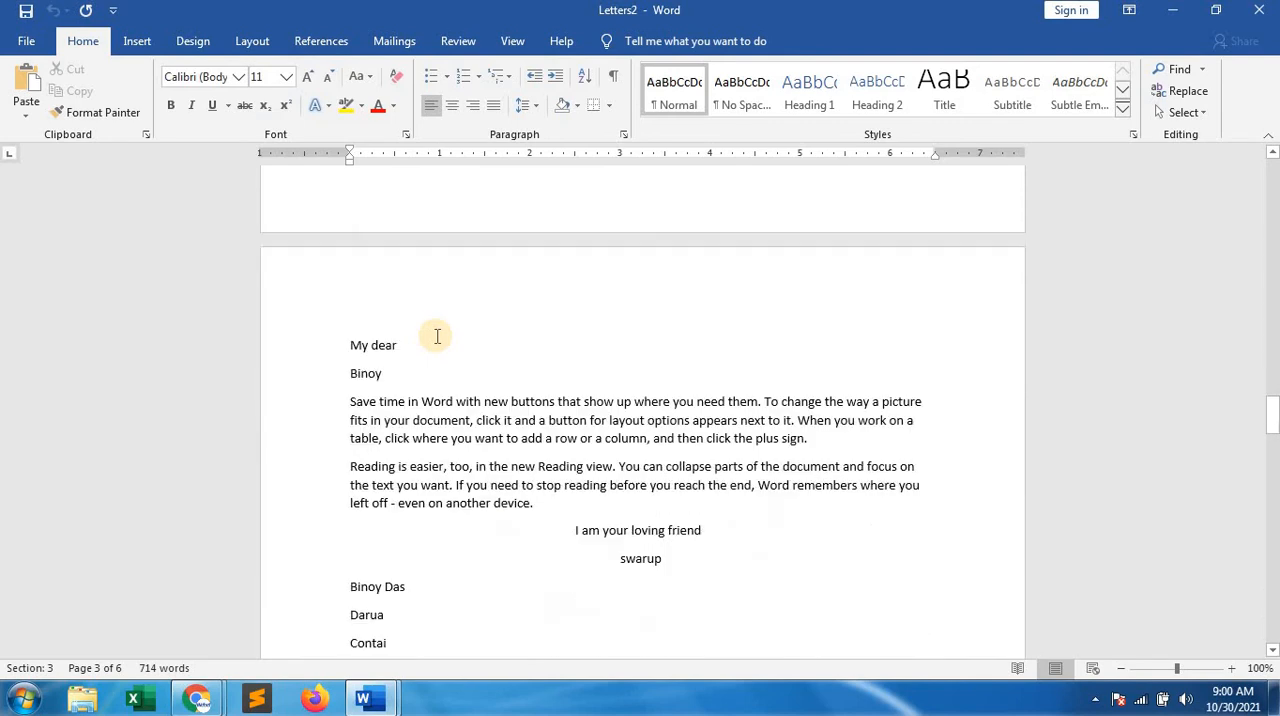
scroll(437, 336, "down", 12)
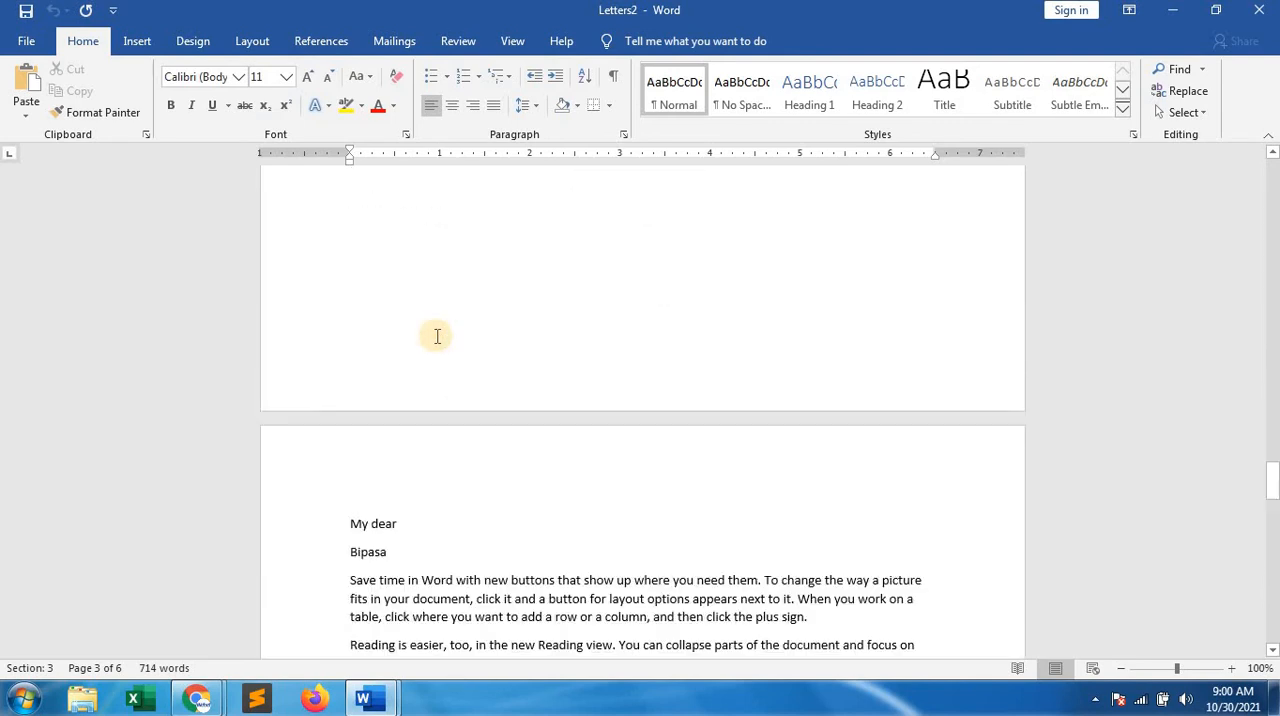
scroll(437, 336, "down", 15)
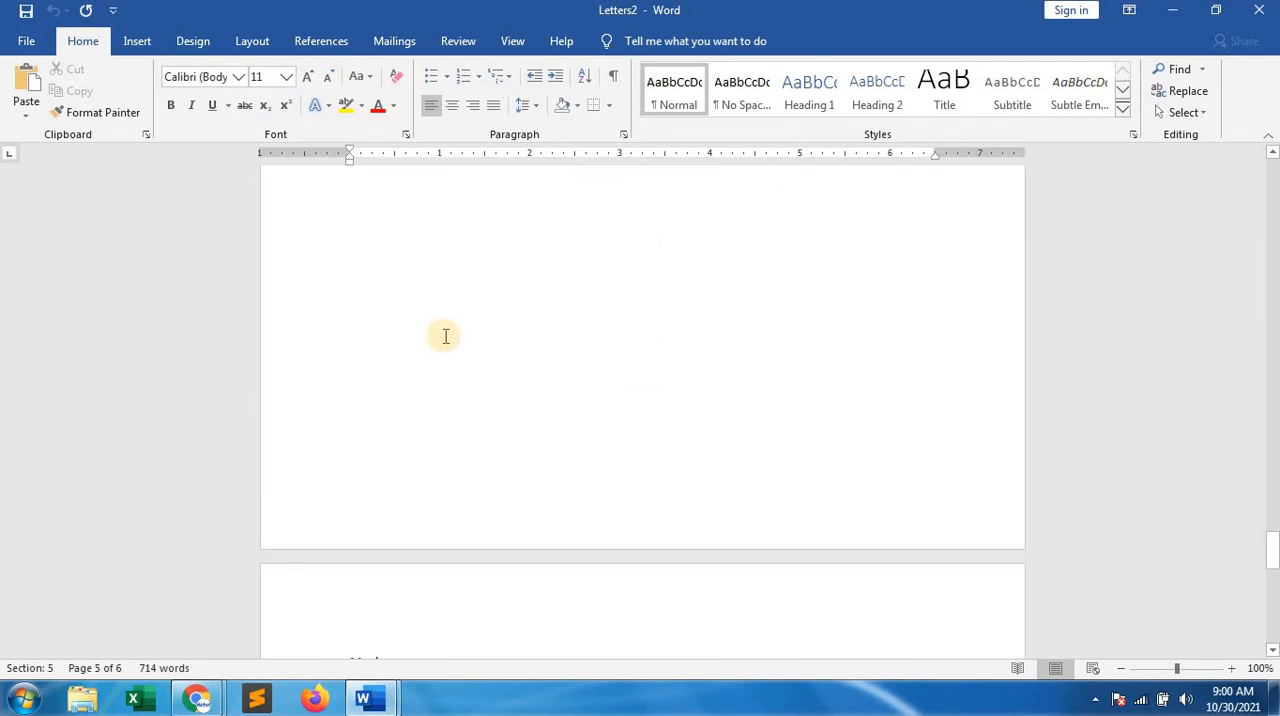
scroll(452, 335, "down", 15)
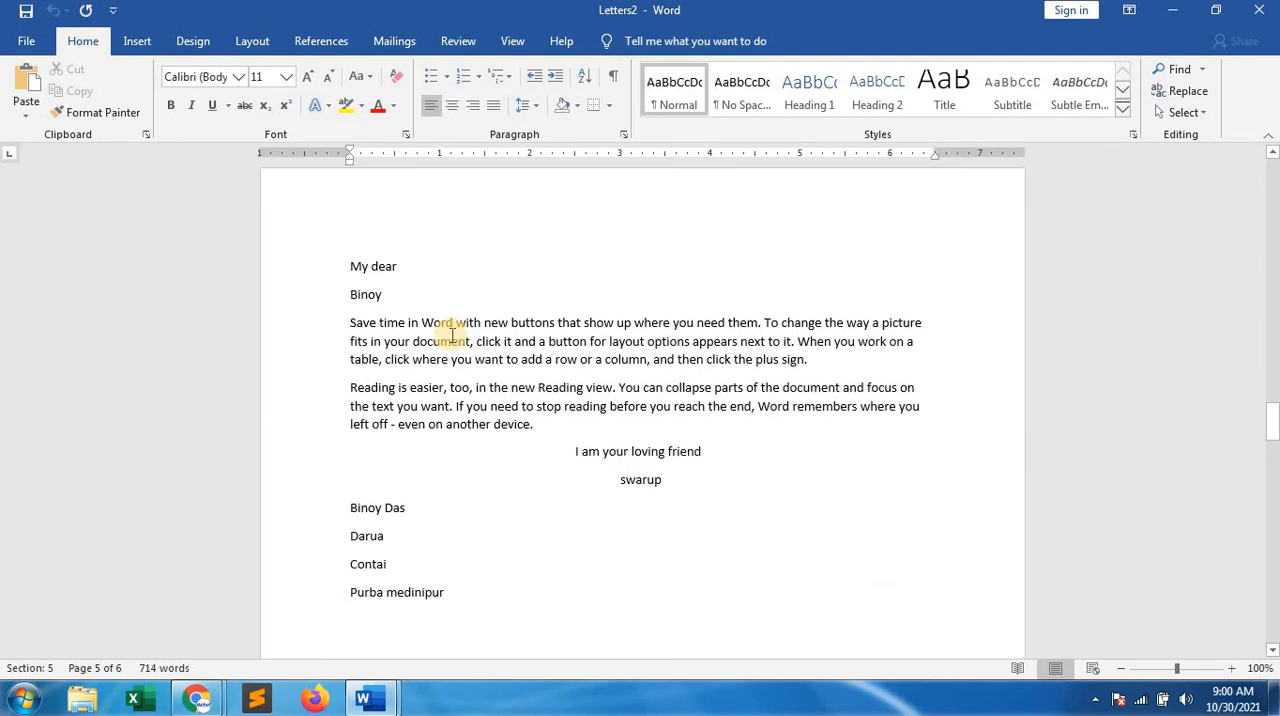
scroll(453, 336, "up", 12)
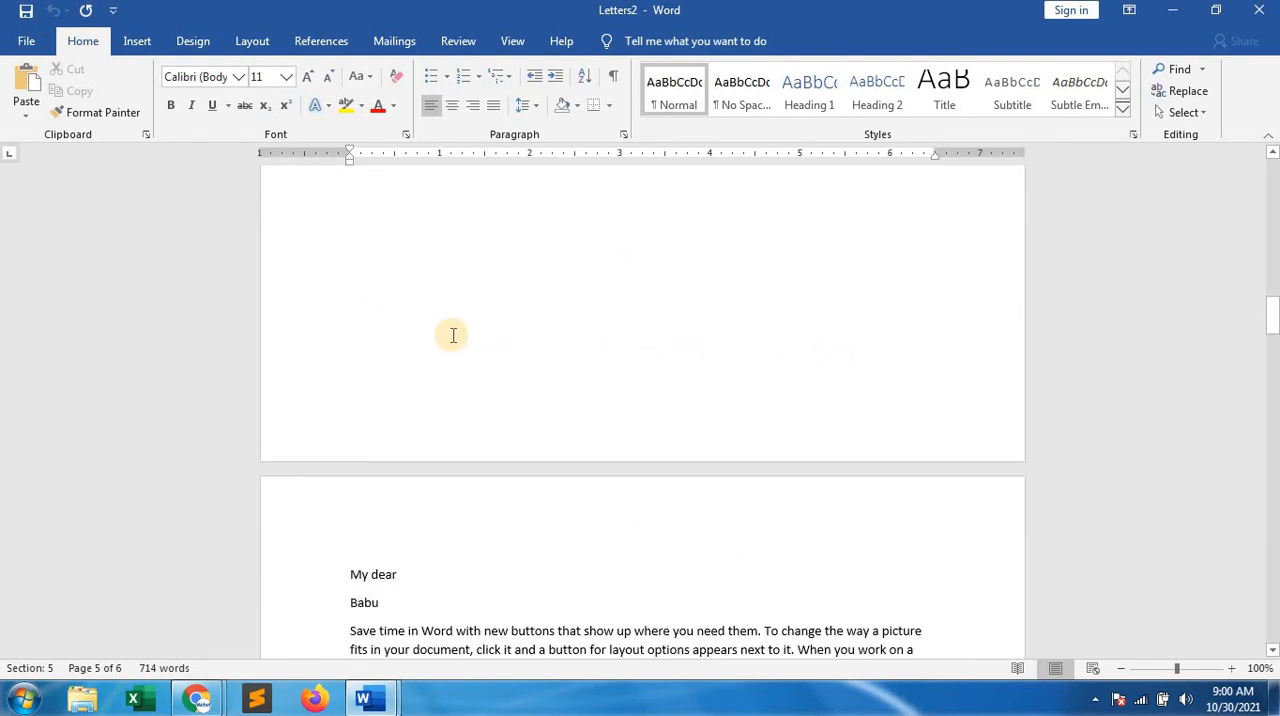
scroll(453, 336, "up", 12)
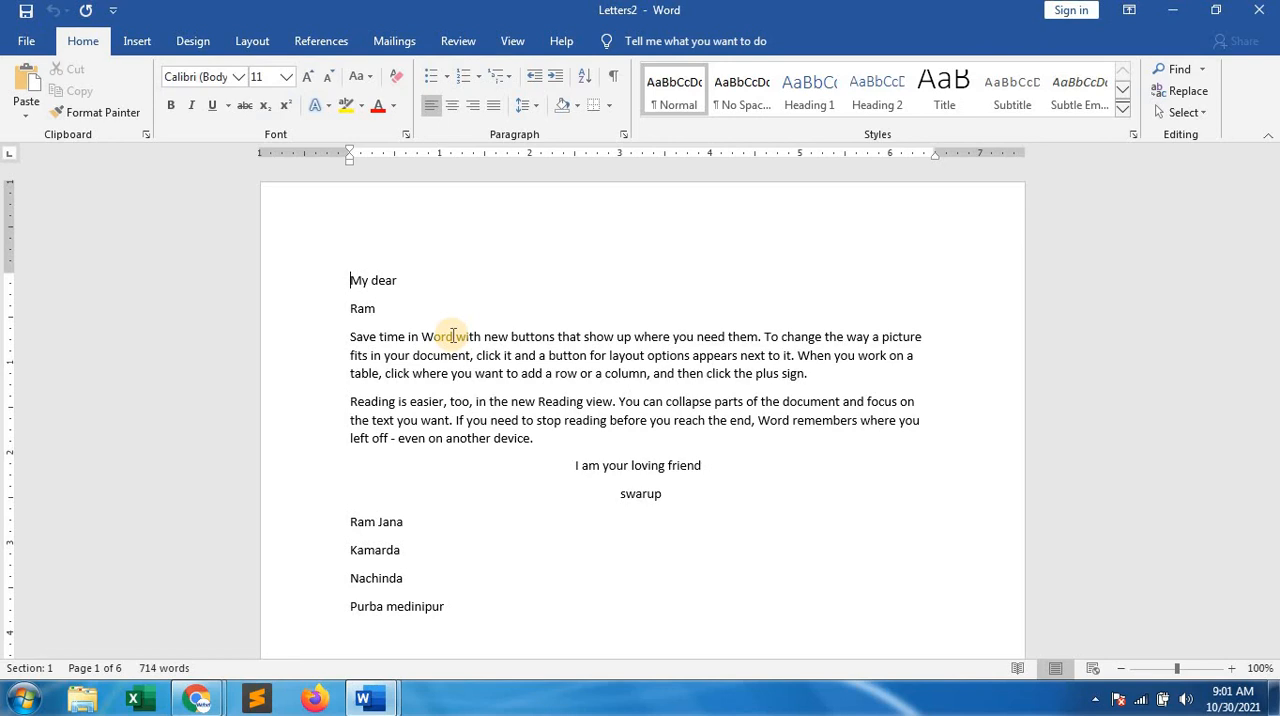
Close the merged letters document without saving and take the mail merge back to the Select recipients stage
left_click(1262, 16)
left_click(585, 381)
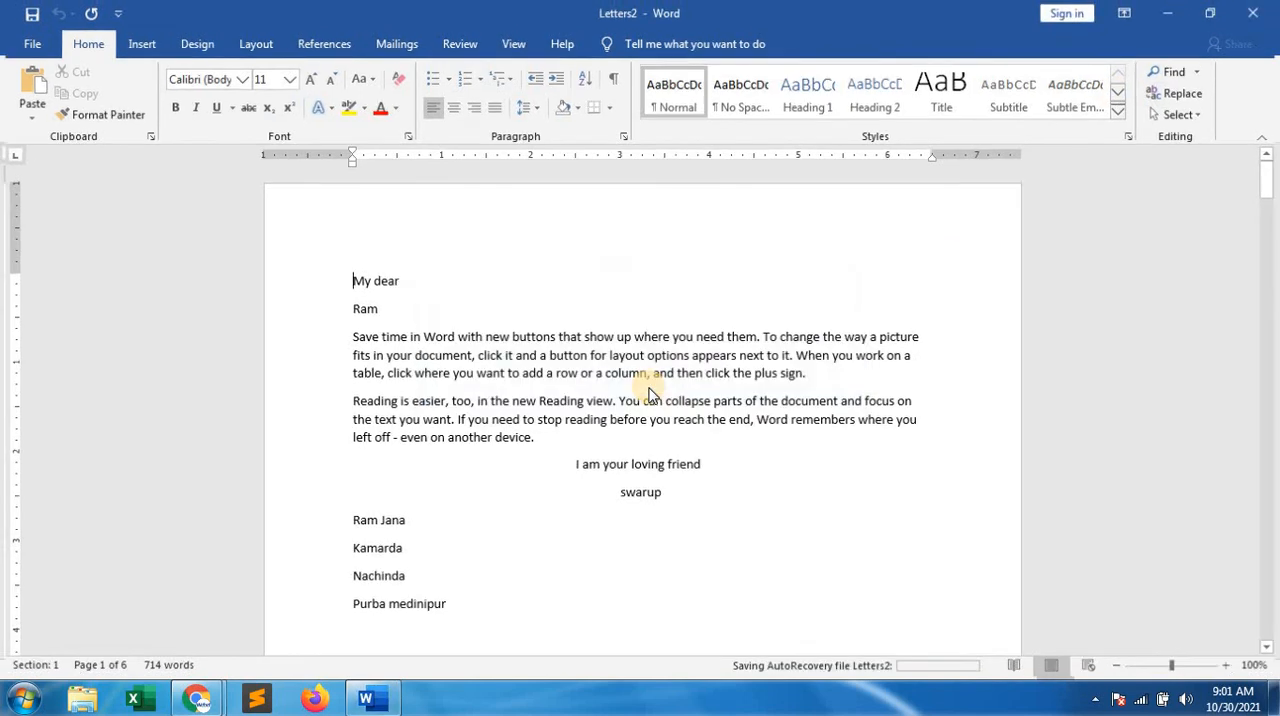
left_click(1186, 632)
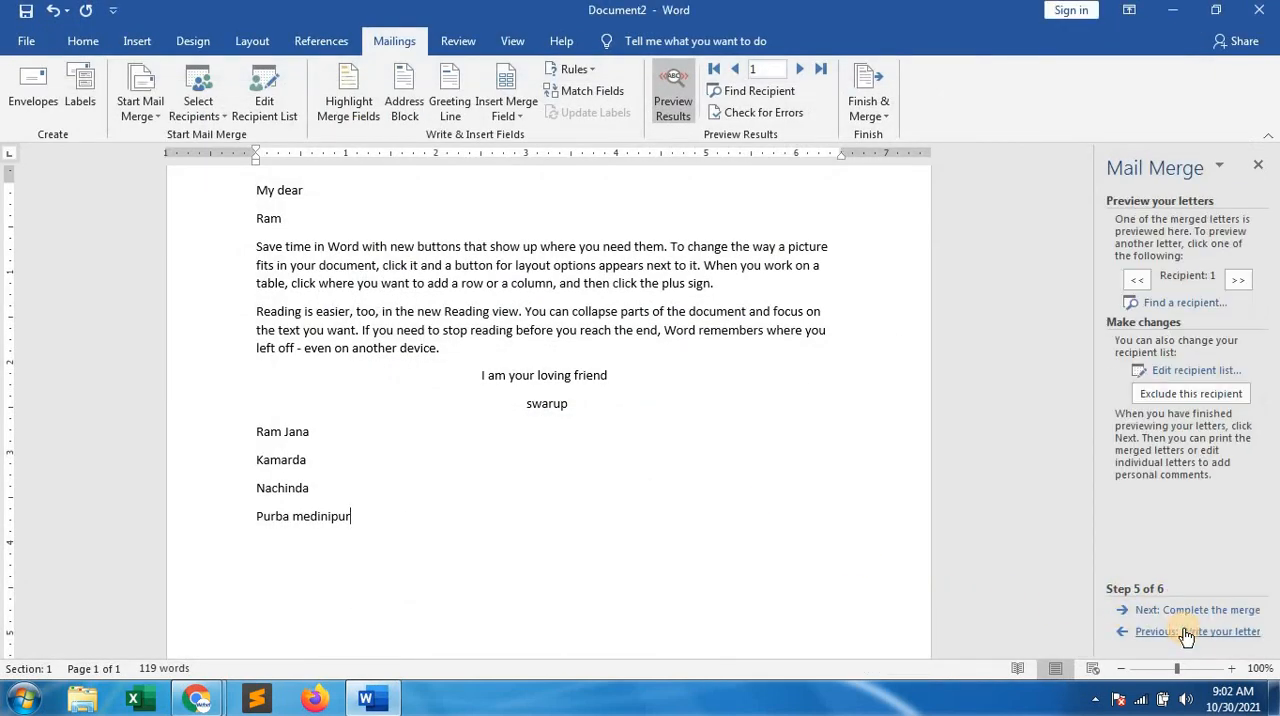
left_click(1186, 632)
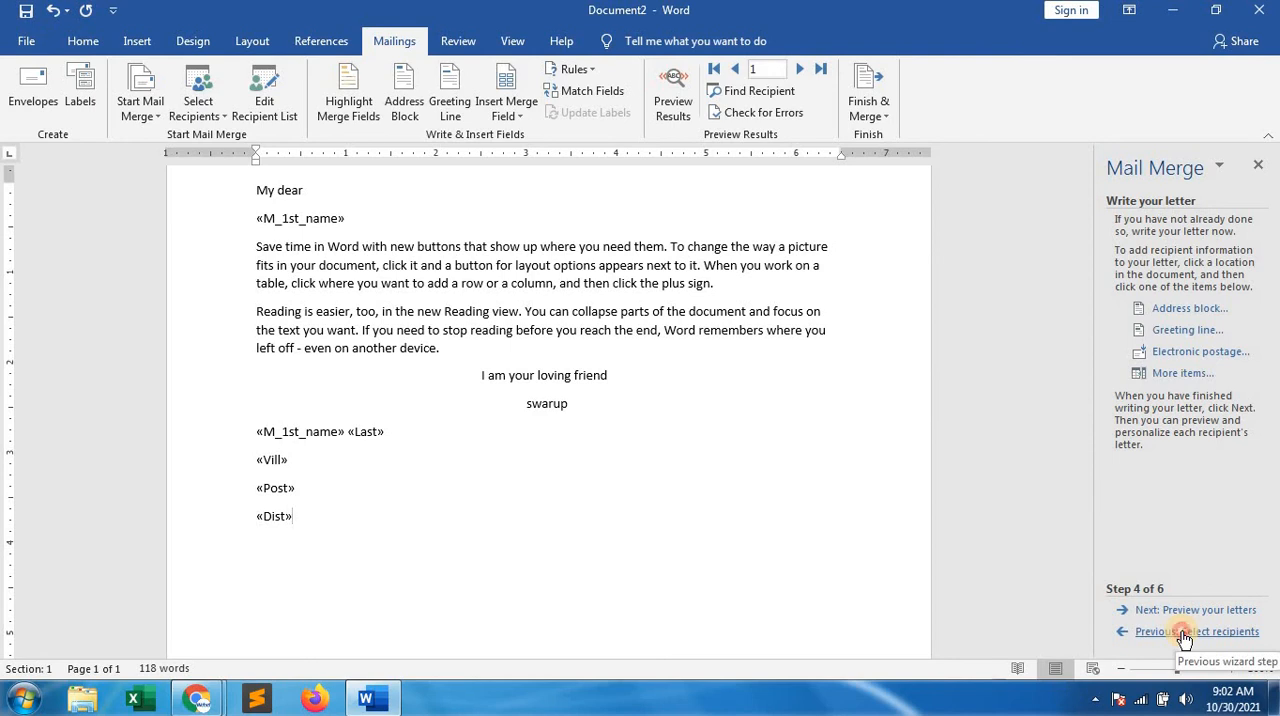
left_click(1184, 633)
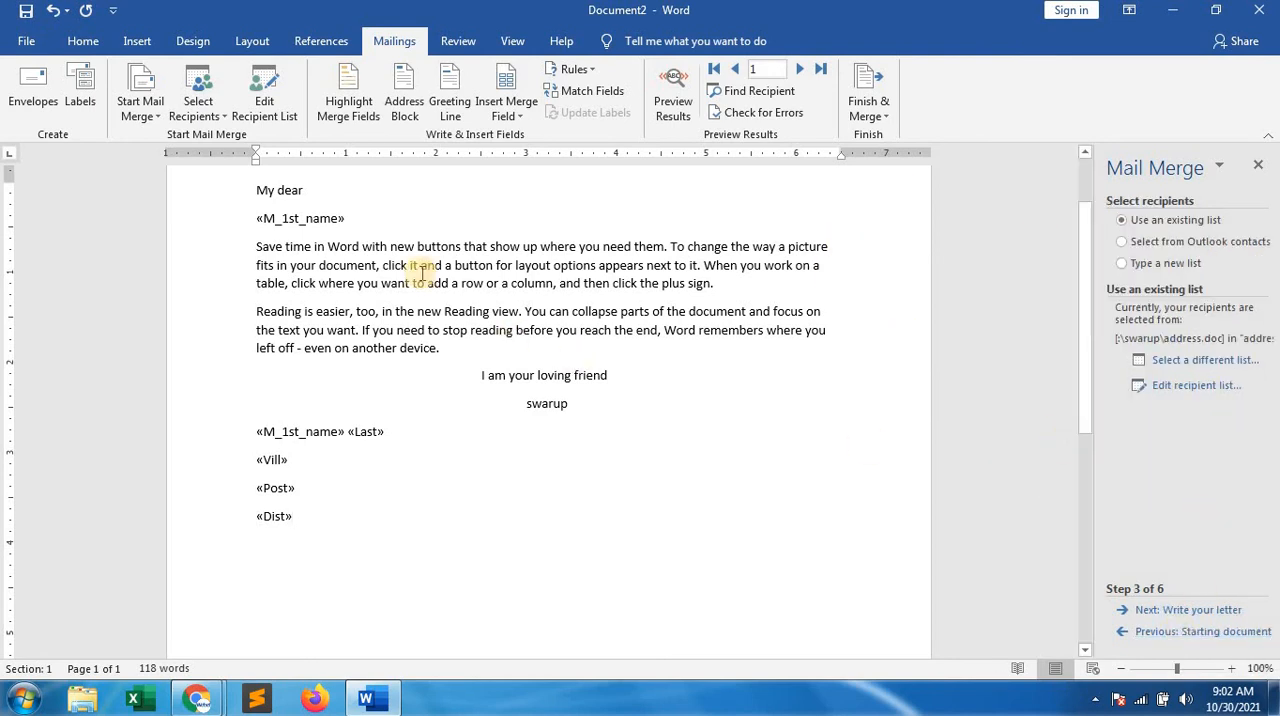
Delete the first-name merge field below "My dear" and the sender's name with all address merge fields at the letter's end
left_click_drag(357, 212, 237, 214)
key("Delete")
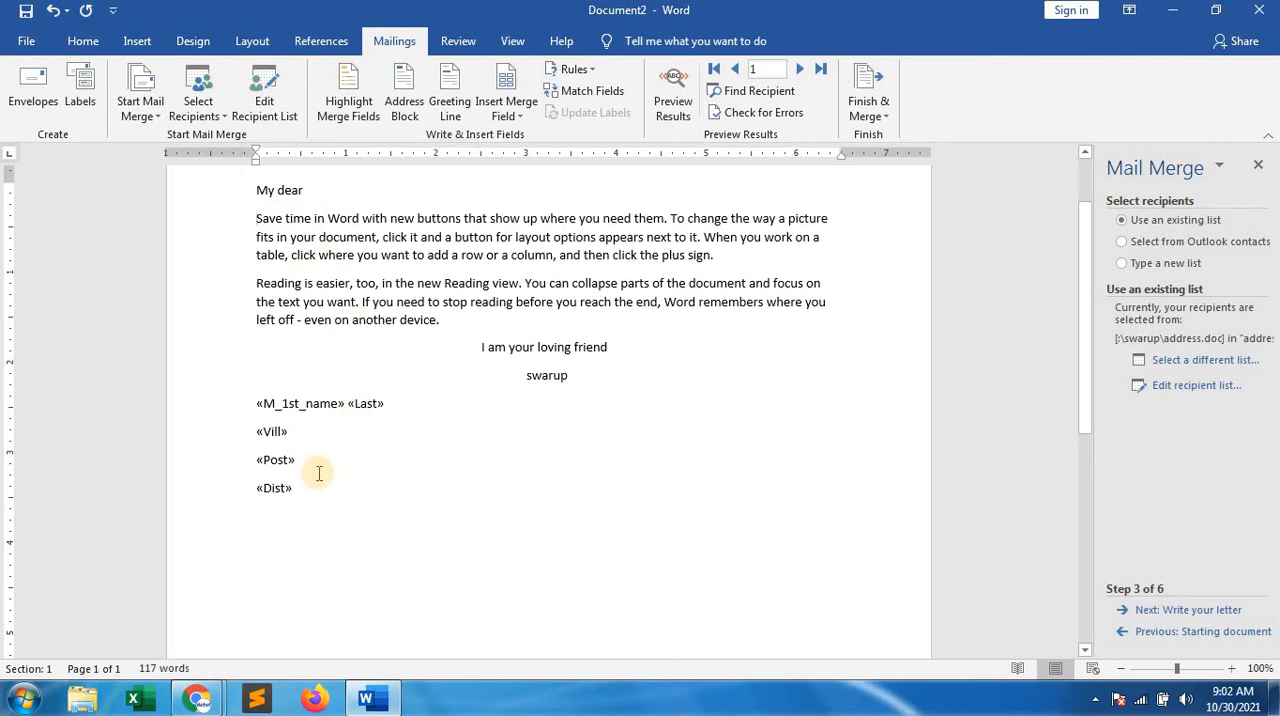
left_click_drag(300, 487, 259, 393)
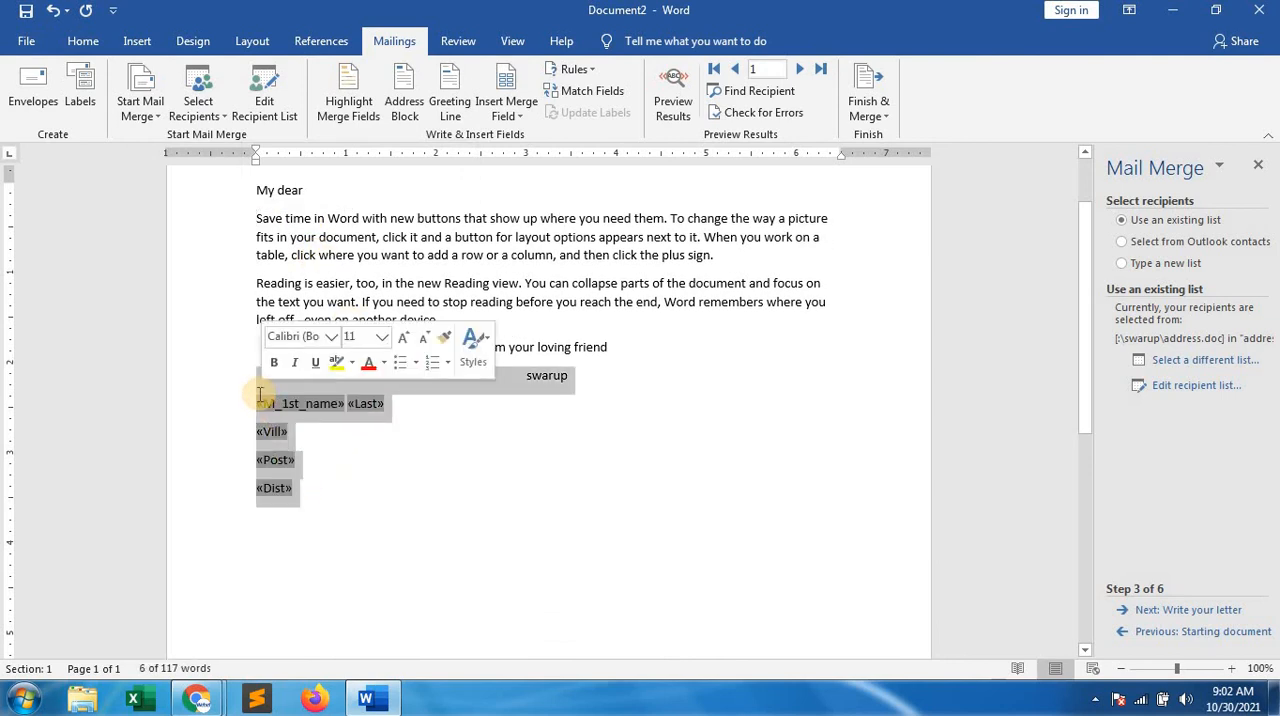
key("Delete")
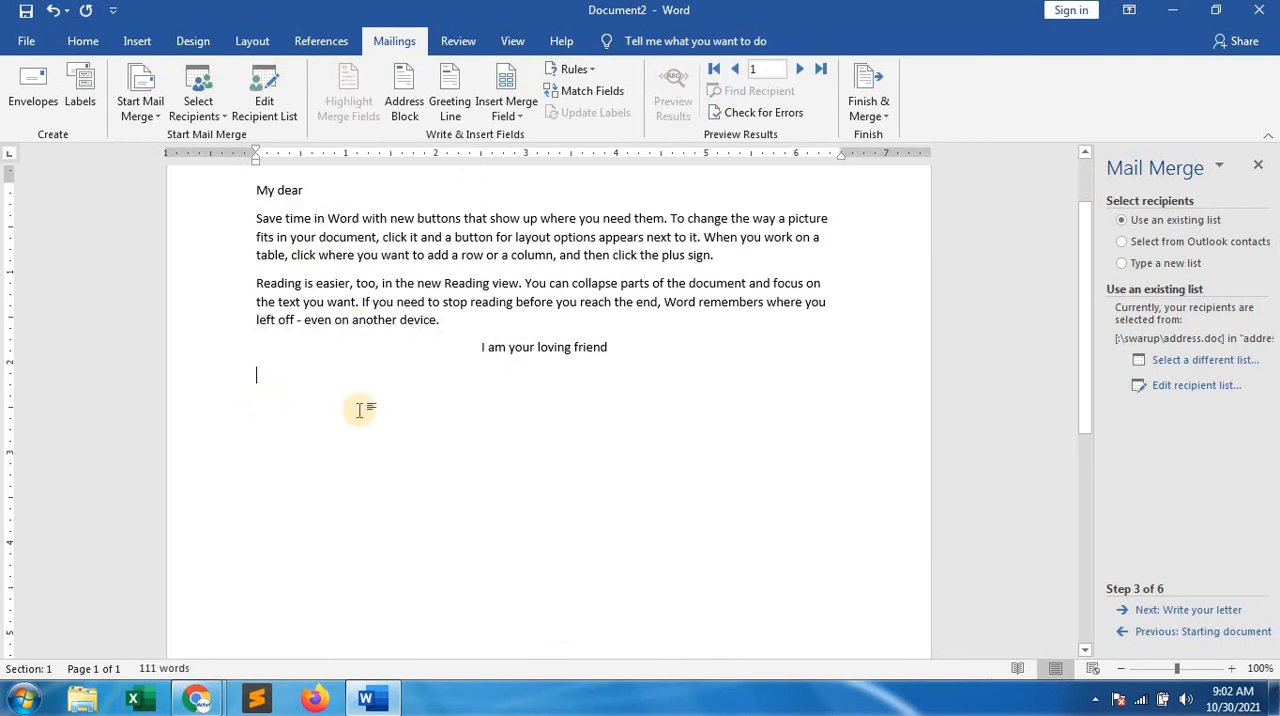
Re-enter the sender's name, indented with tabs, on the line below "I am your loving friend"
left_click(575, 387)
key("Tab")
key("Tab")
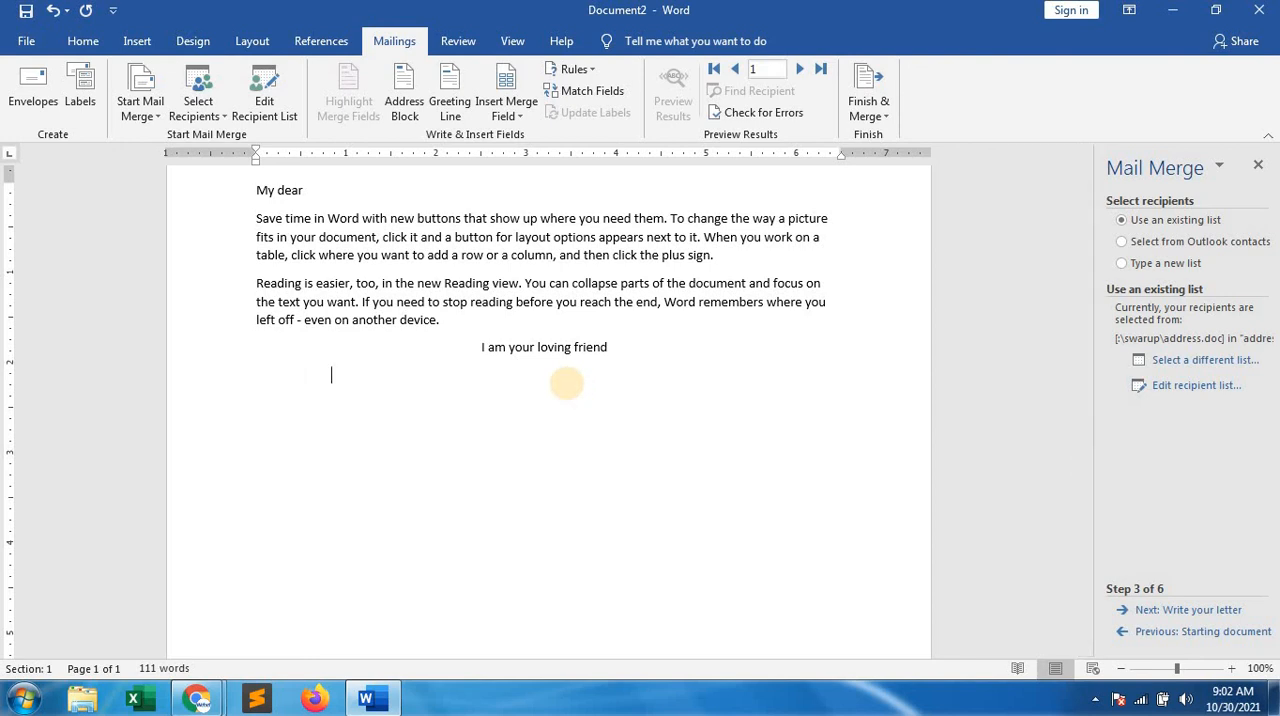
key("Tab")
key("Tab")
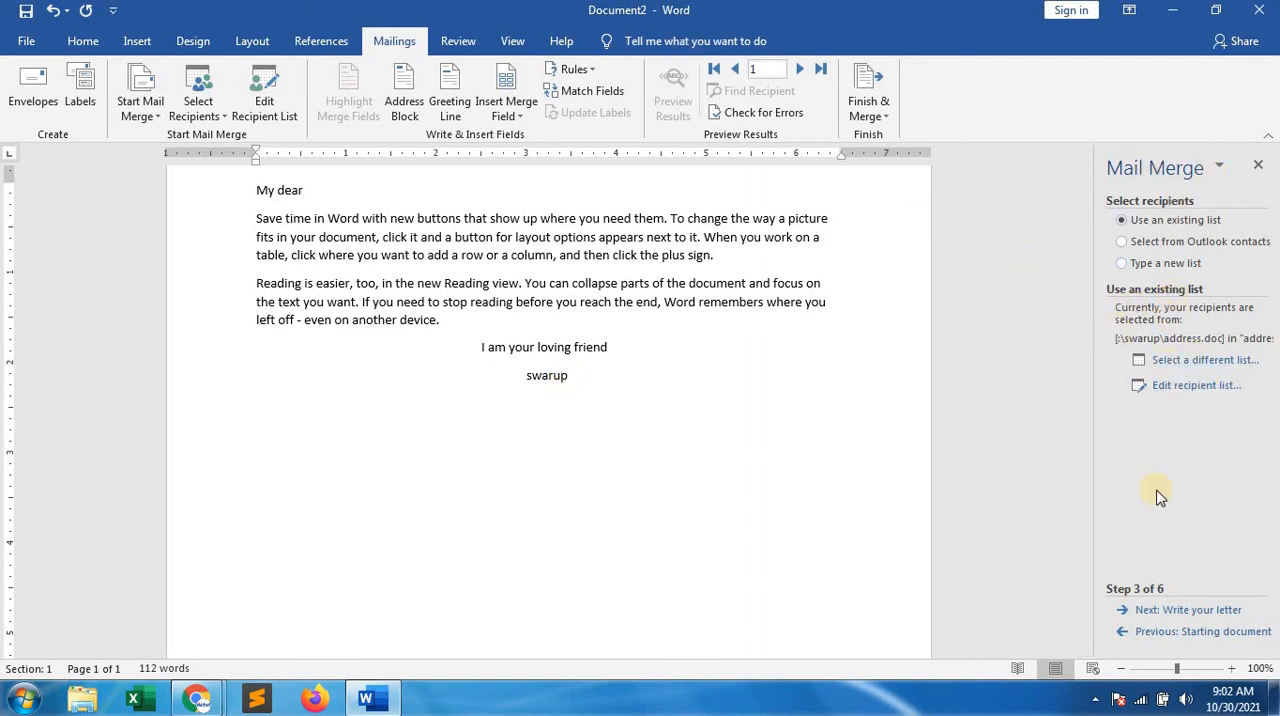
At the Write your letter stage, add a blank line below "My dear" and check the database merge fields without inserting any
left_click(1205, 612)
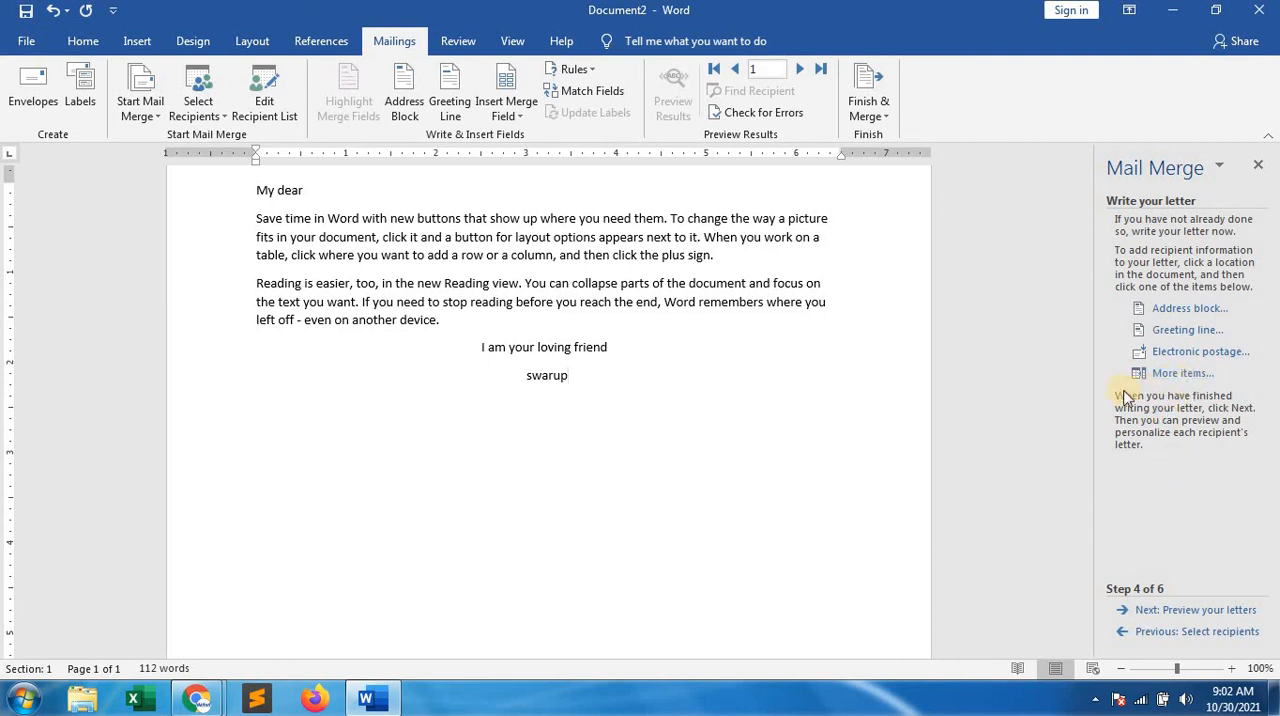
left_click(361, 194)
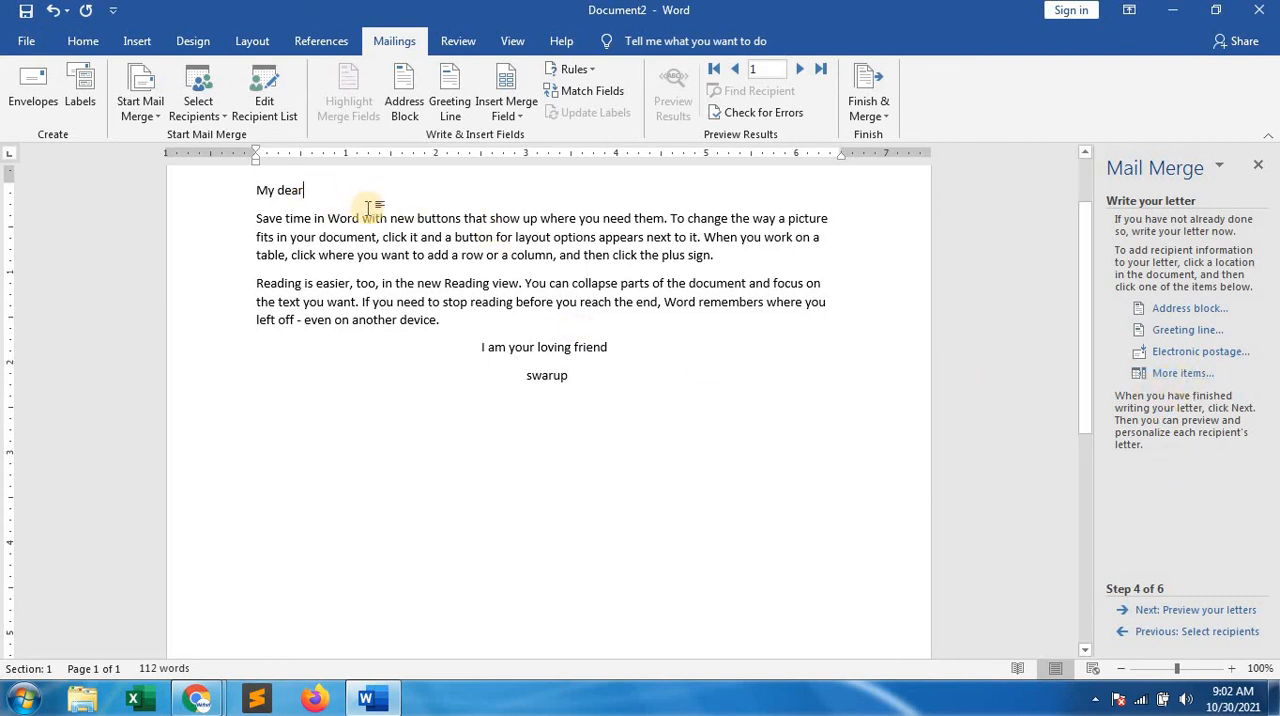
key("Return")
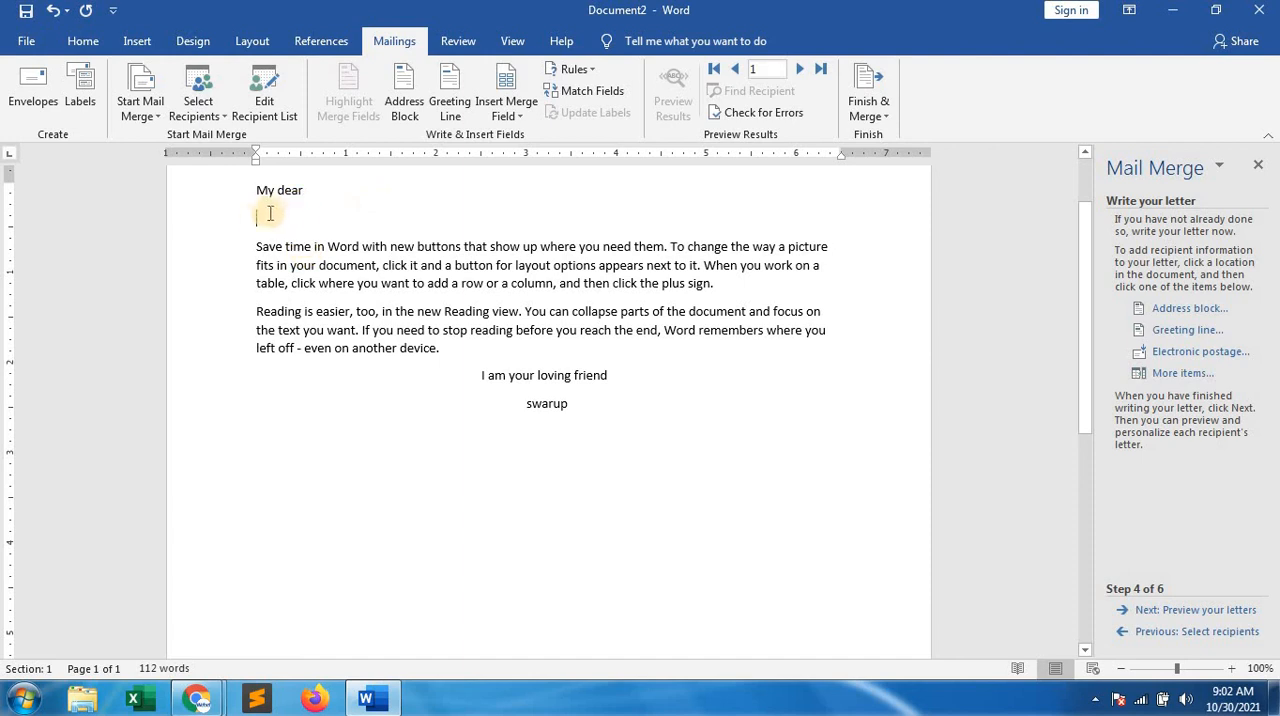
left_click(1172, 373)
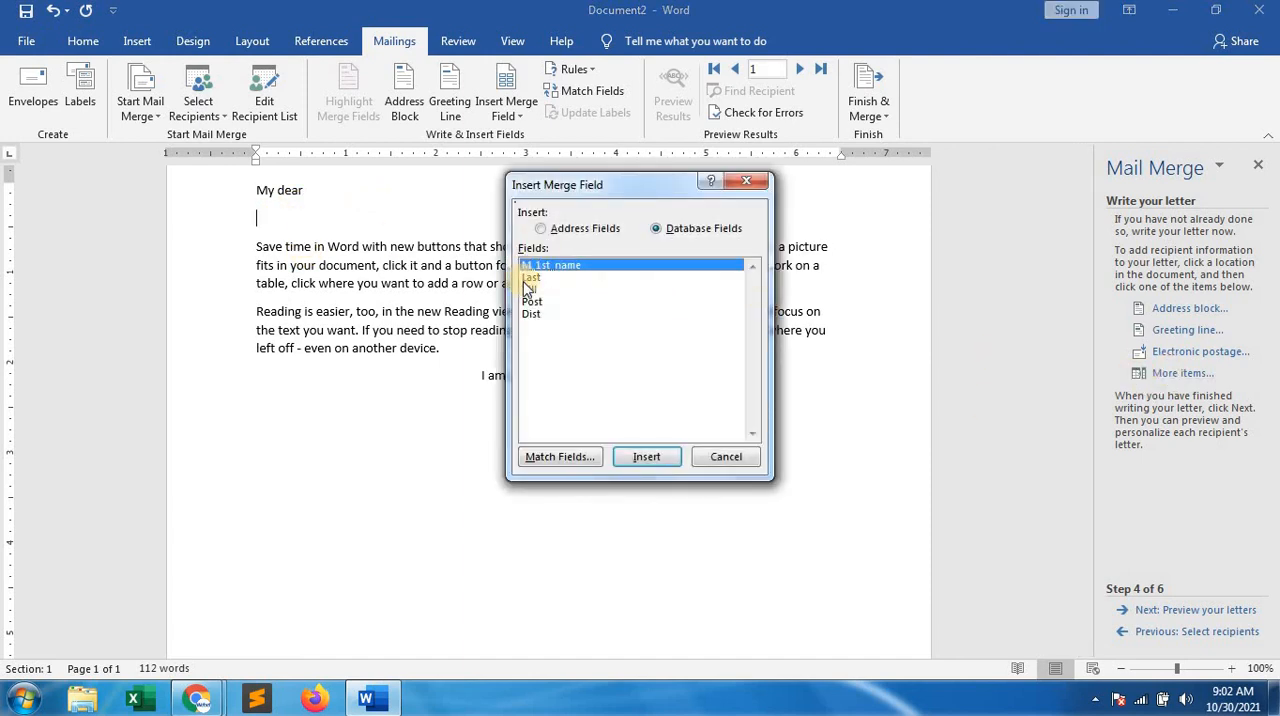
left_click(727, 458)
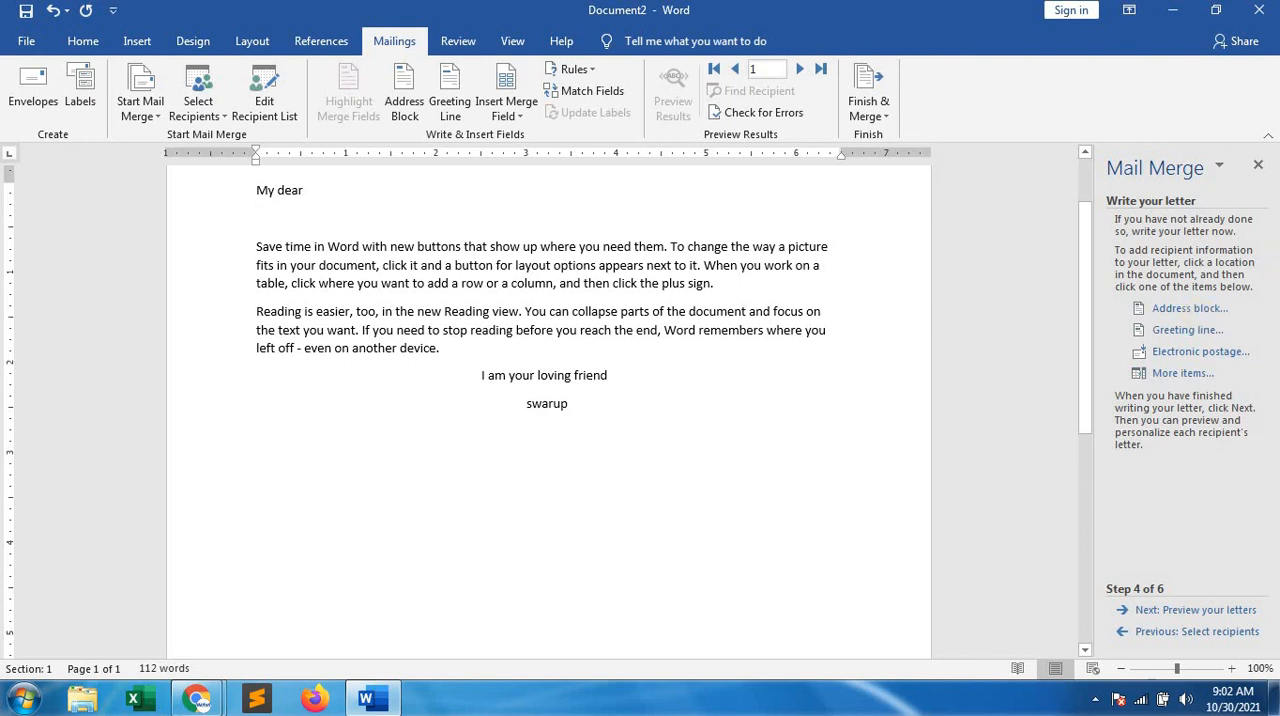
Close the Mail Merge pane, copy the whole letter into a new blank document, and close the original document without saving
left_click(1259, 170)
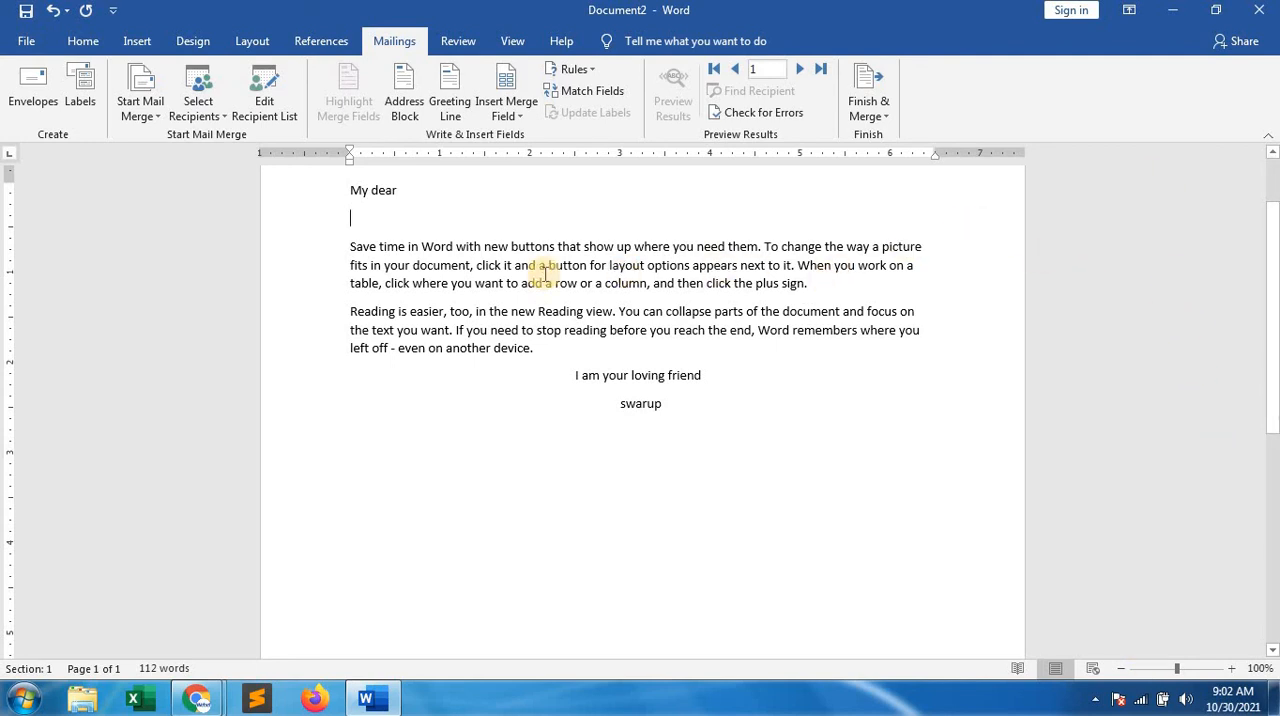
left_click_drag(332, 195, 679, 409)
key("ctrl+c")
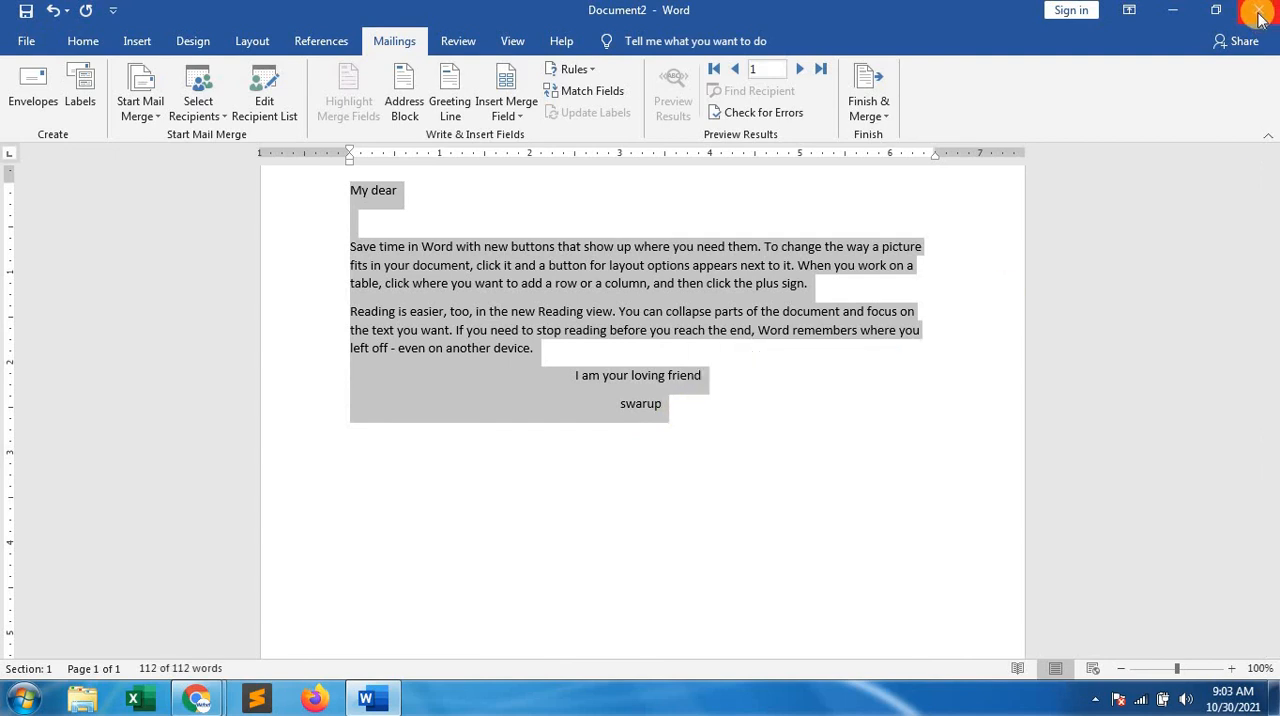
key("ctrl+n")
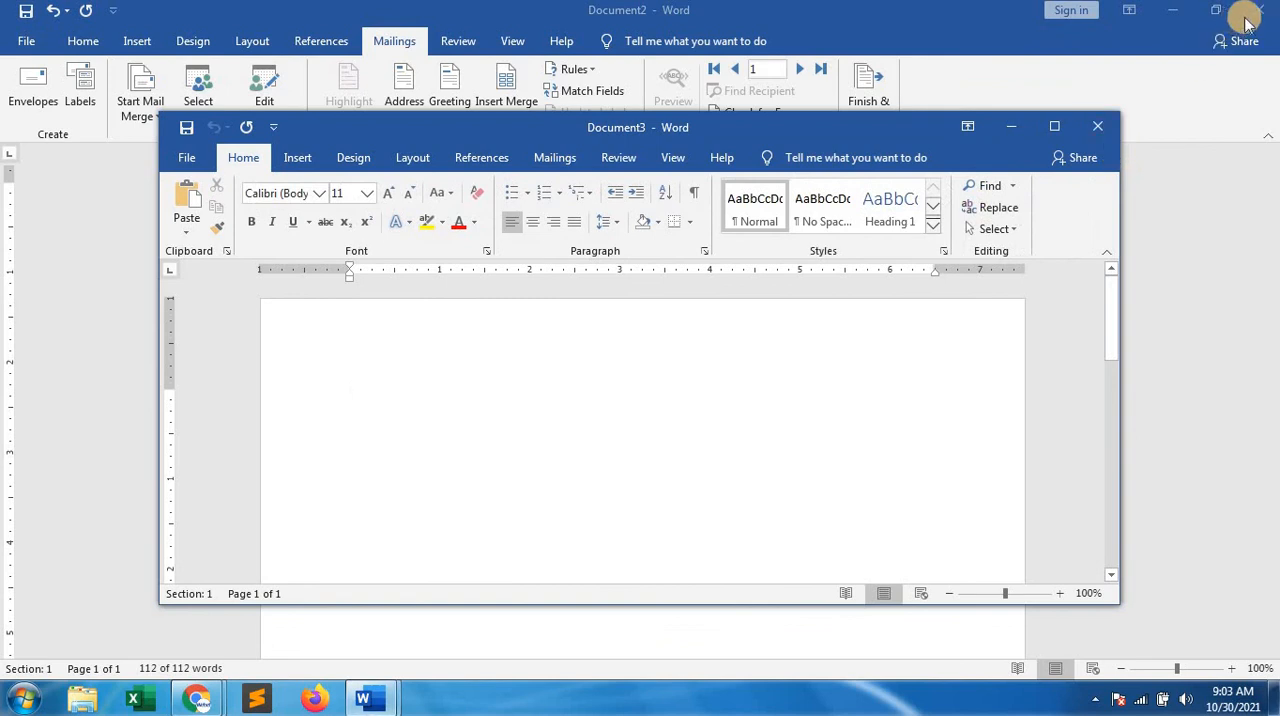
left_click(1262, 14)
left_click(647, 378)
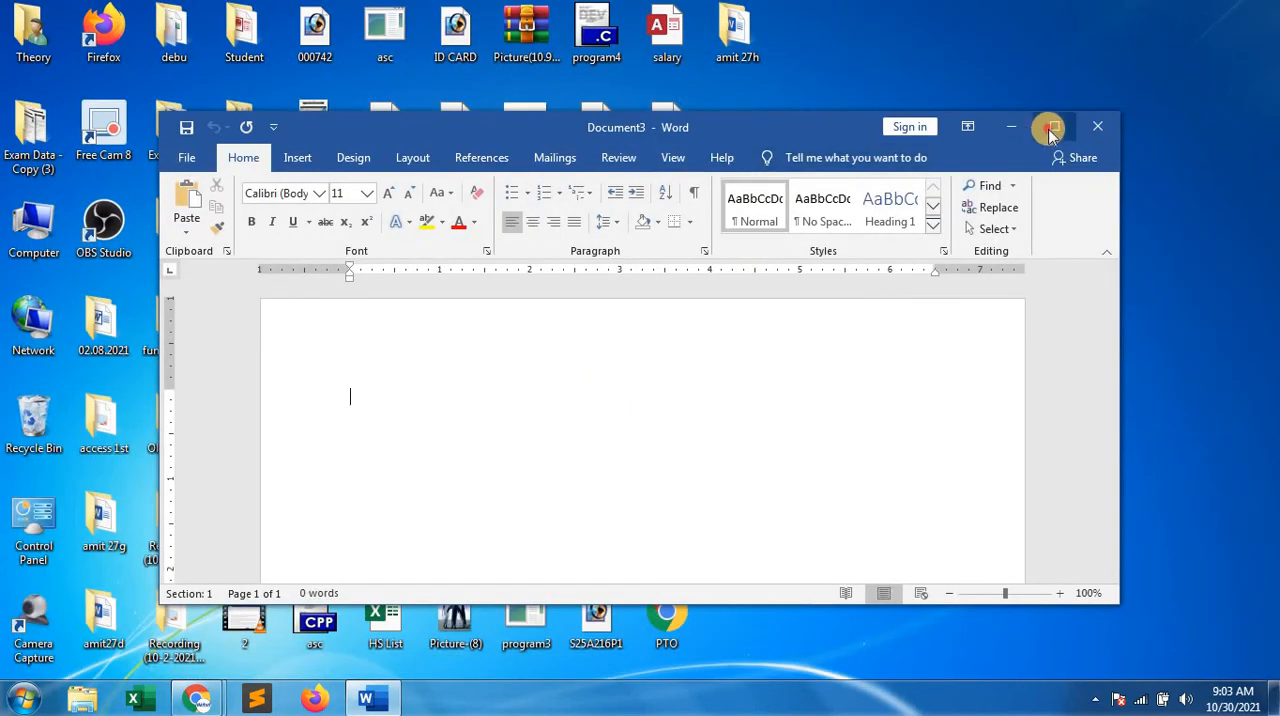
left_click(1050, 127)
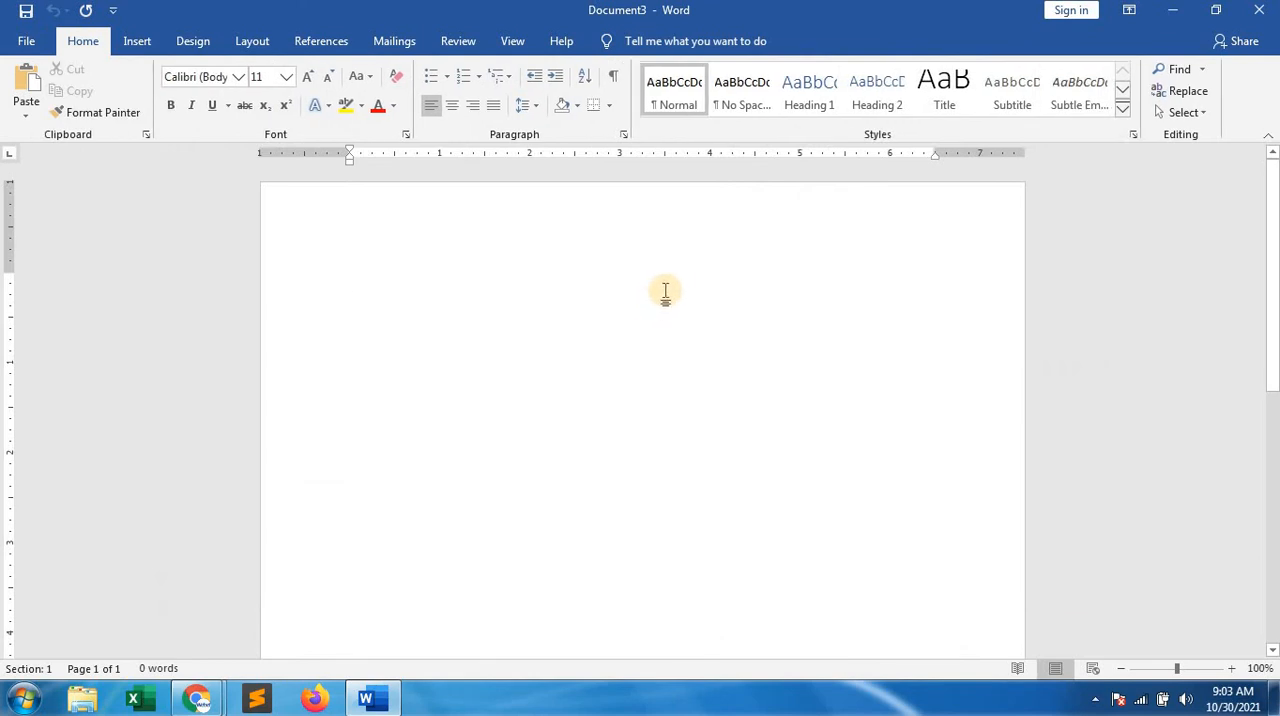
key("ctrl+v")
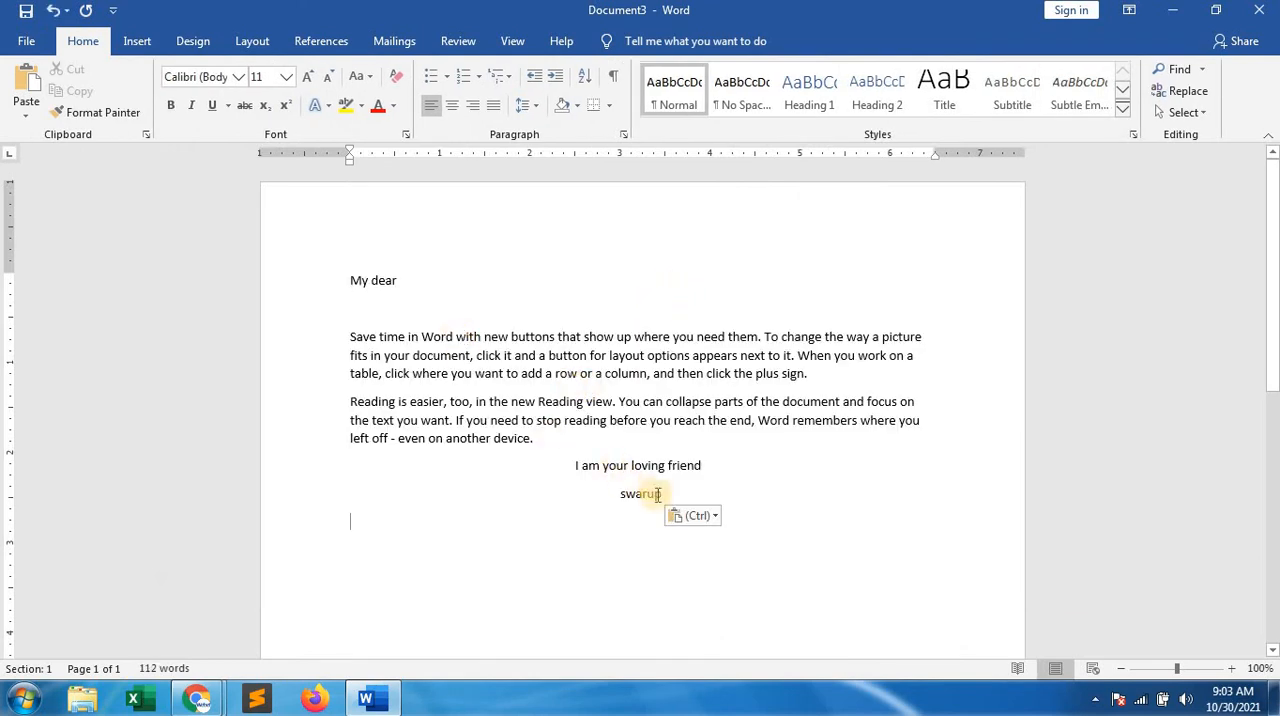
Start the Step-by-Step Mail Merge Wizard for the letter in the new document
left_click(403, 47)
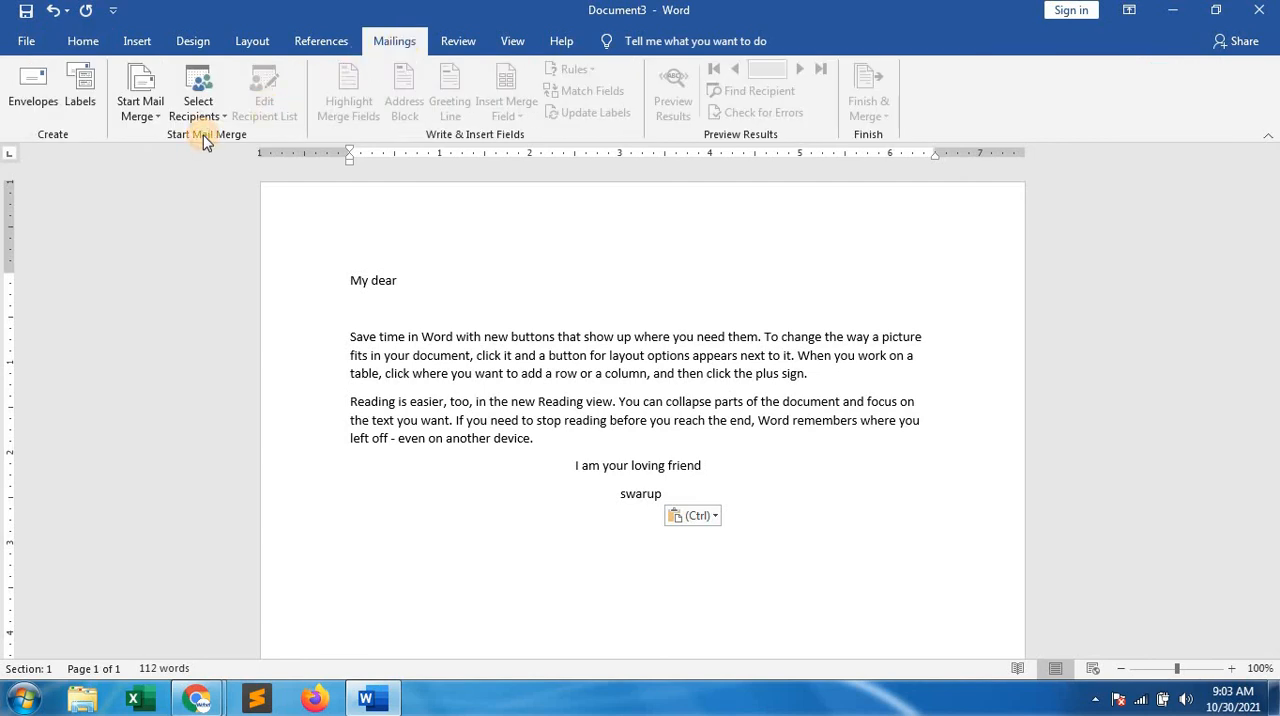
left_click(142, 102)
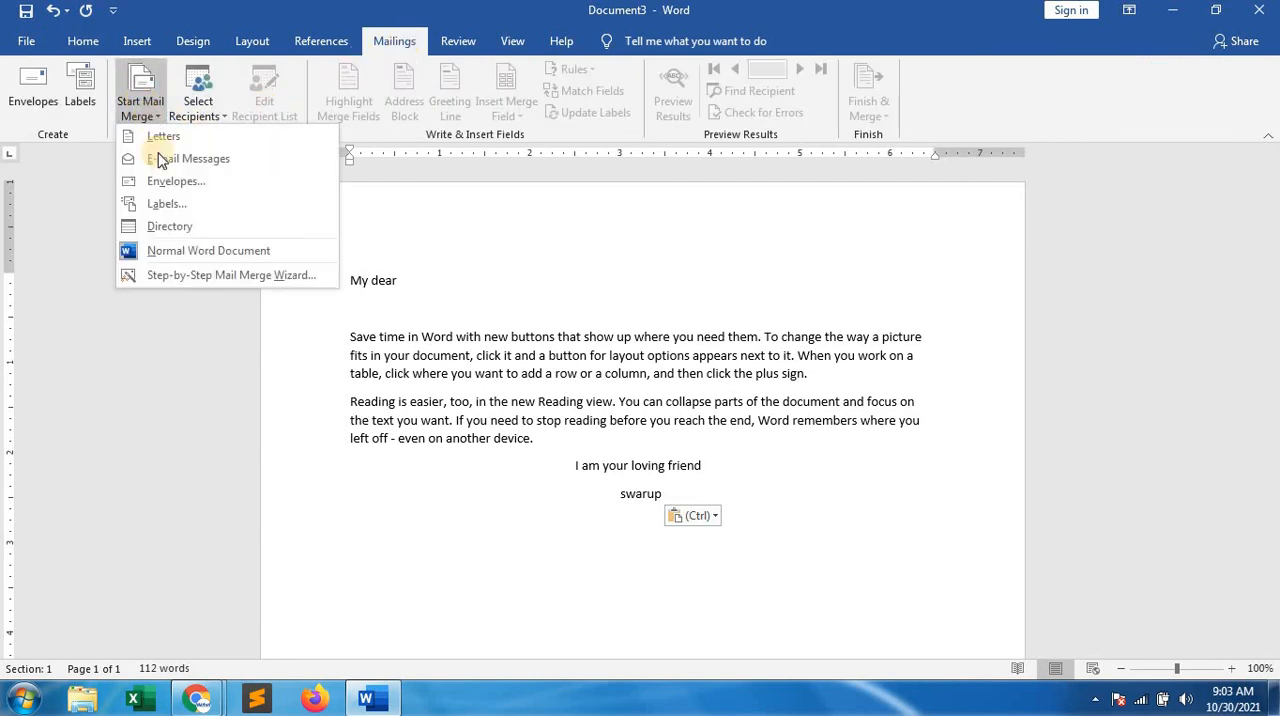
left_click(188, 272)
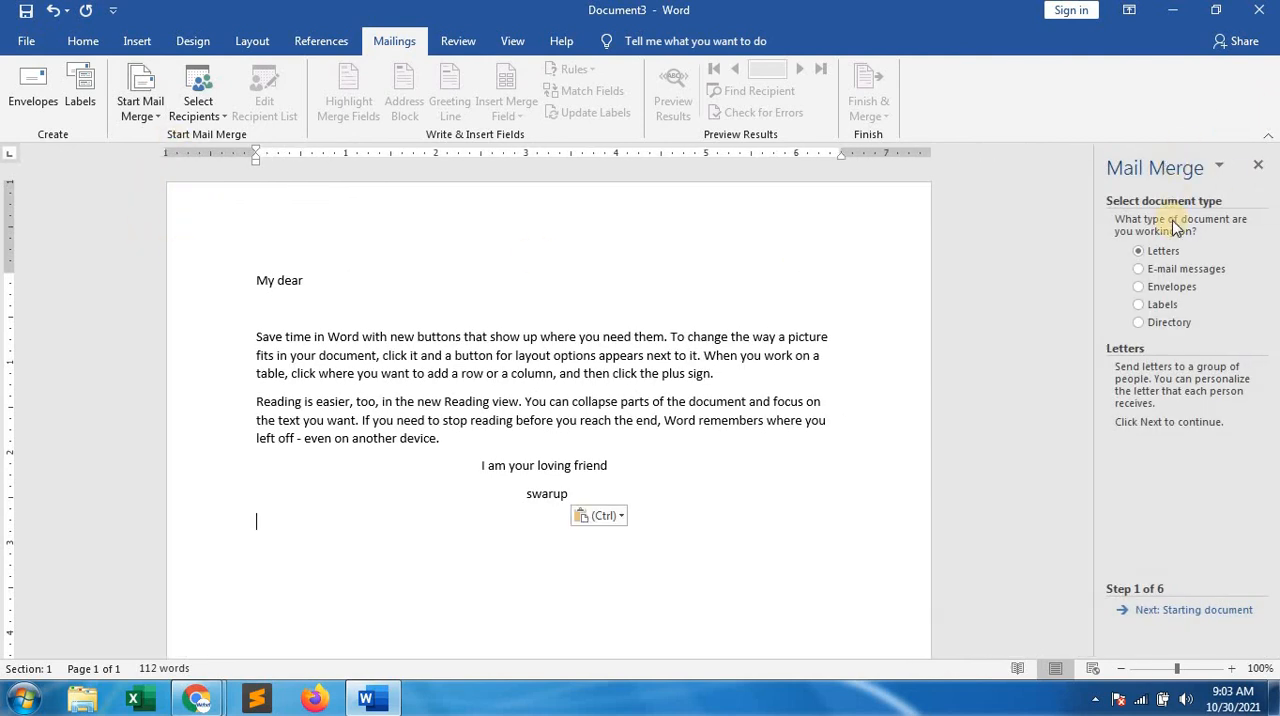
Keep Letters and the current document, then use the existing "address" document from the sender's folder on drive D: with all recipients
left_click(1157, 617)
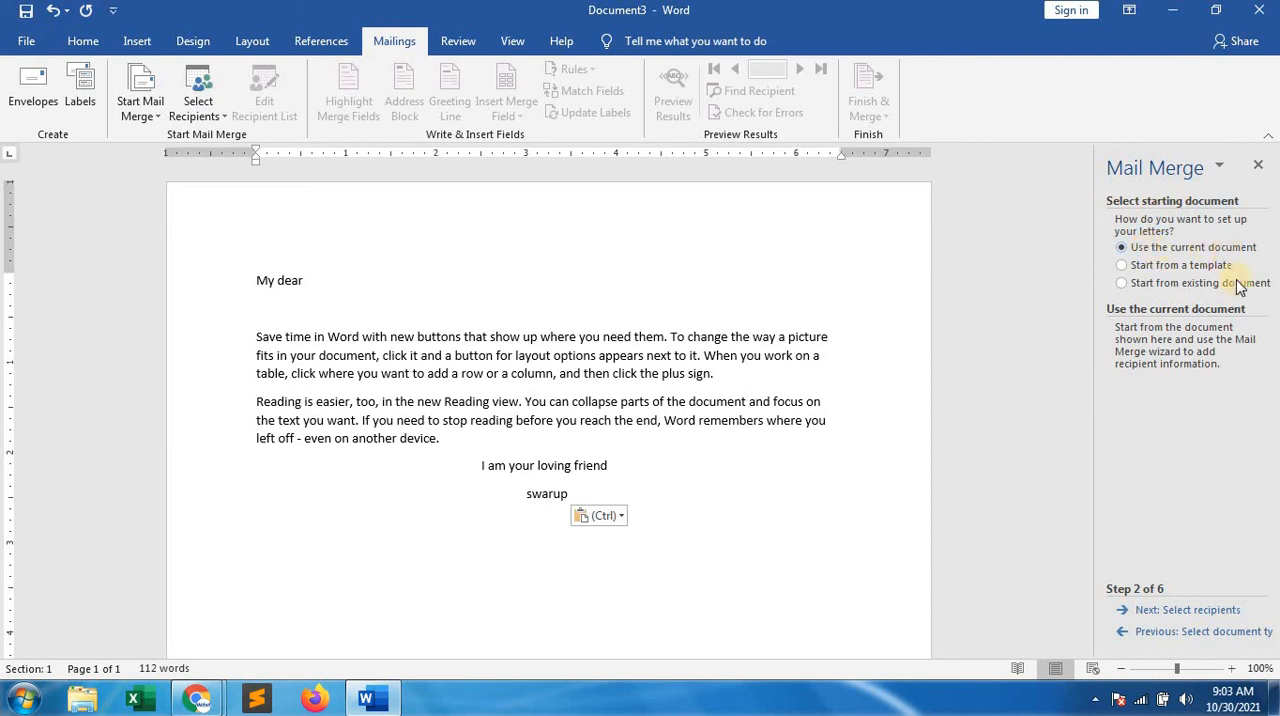
left_click(1186, 613)
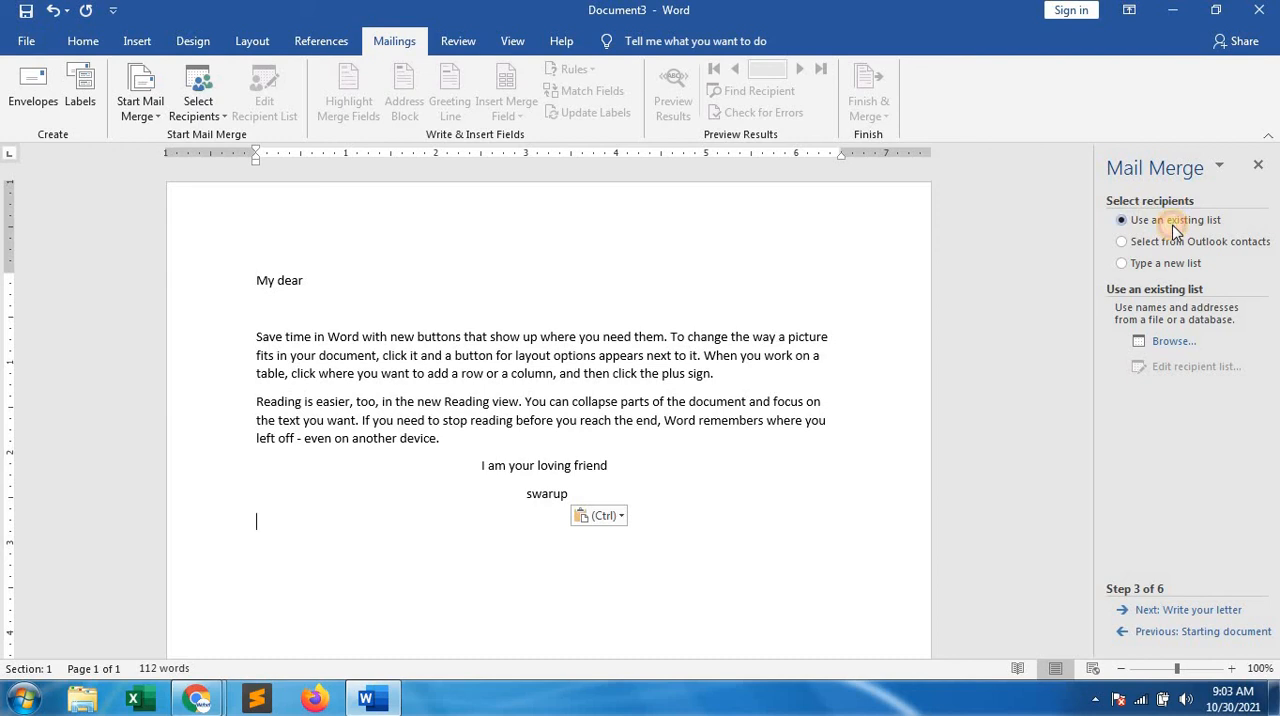
left_click(1167, 344)
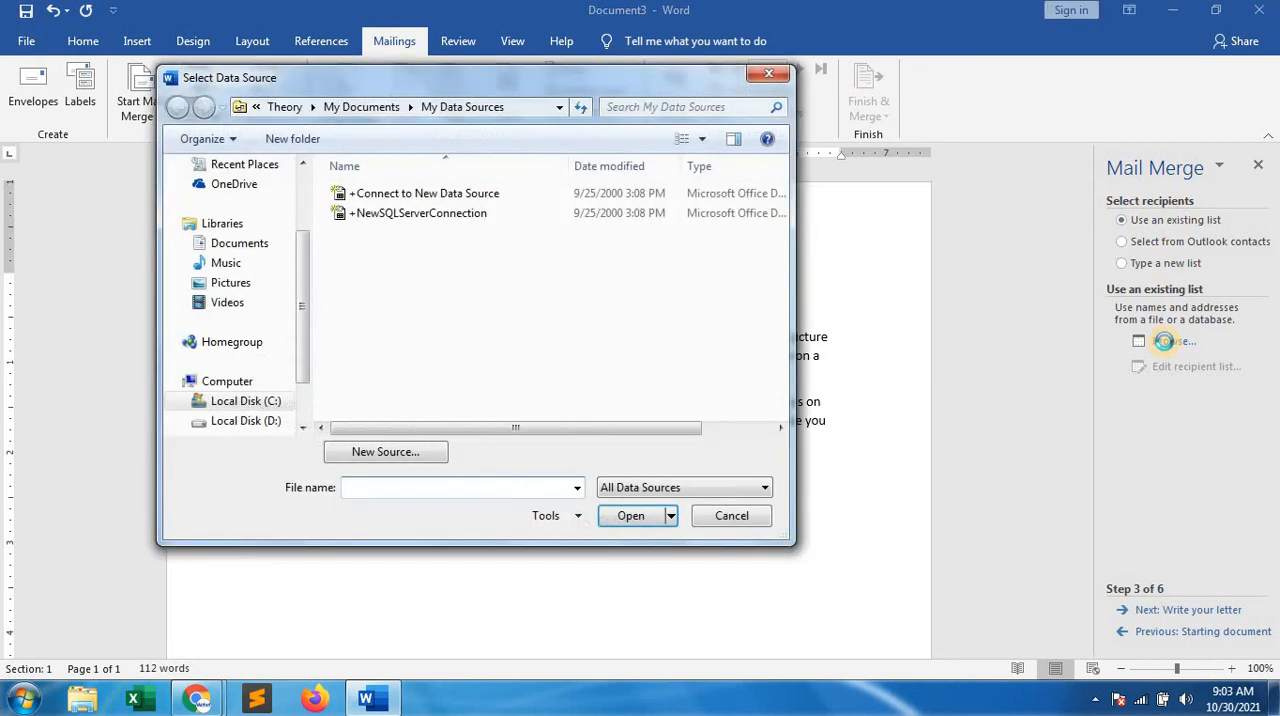
left_click(258, 419)
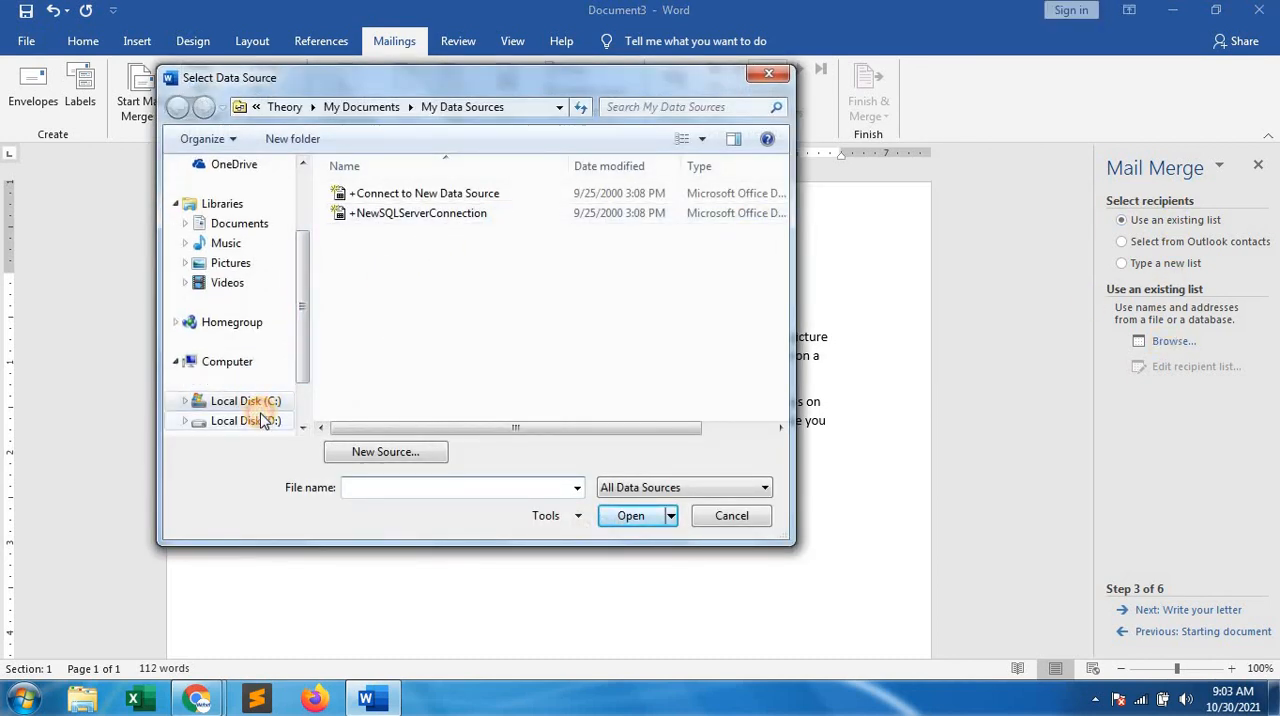
scroll(375, 255, "down", 15)
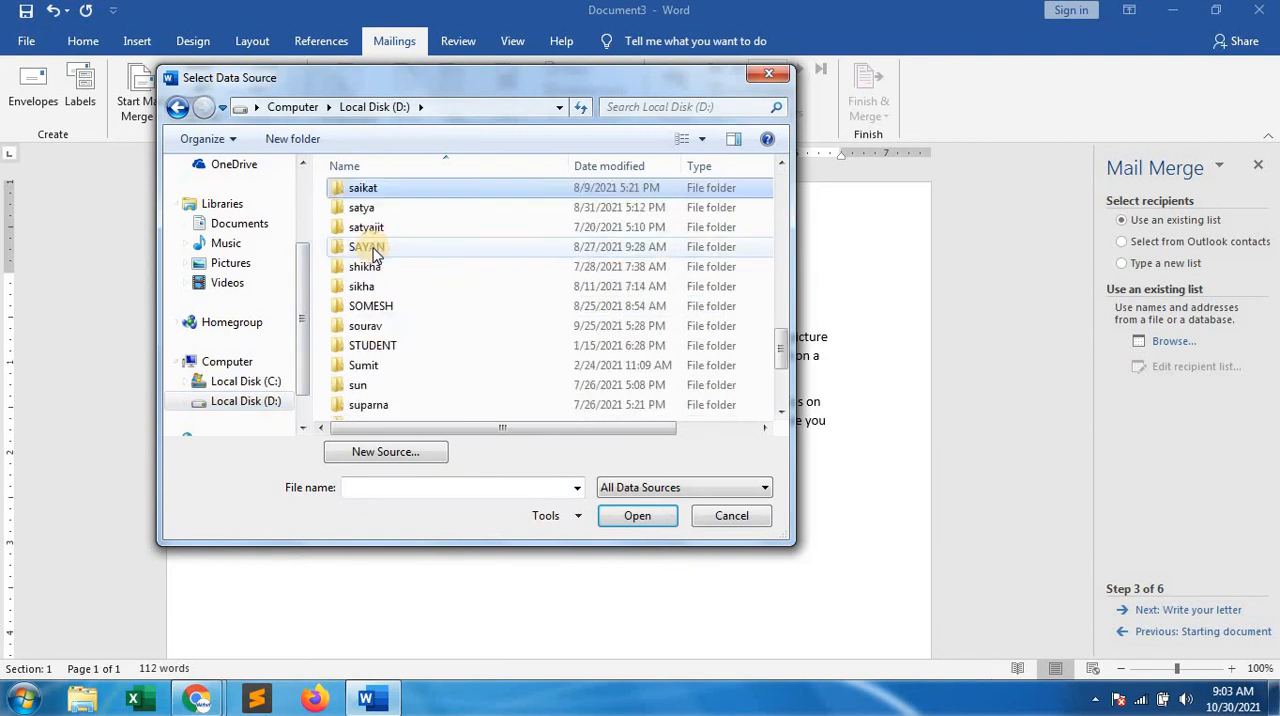
double_click(379, 273)
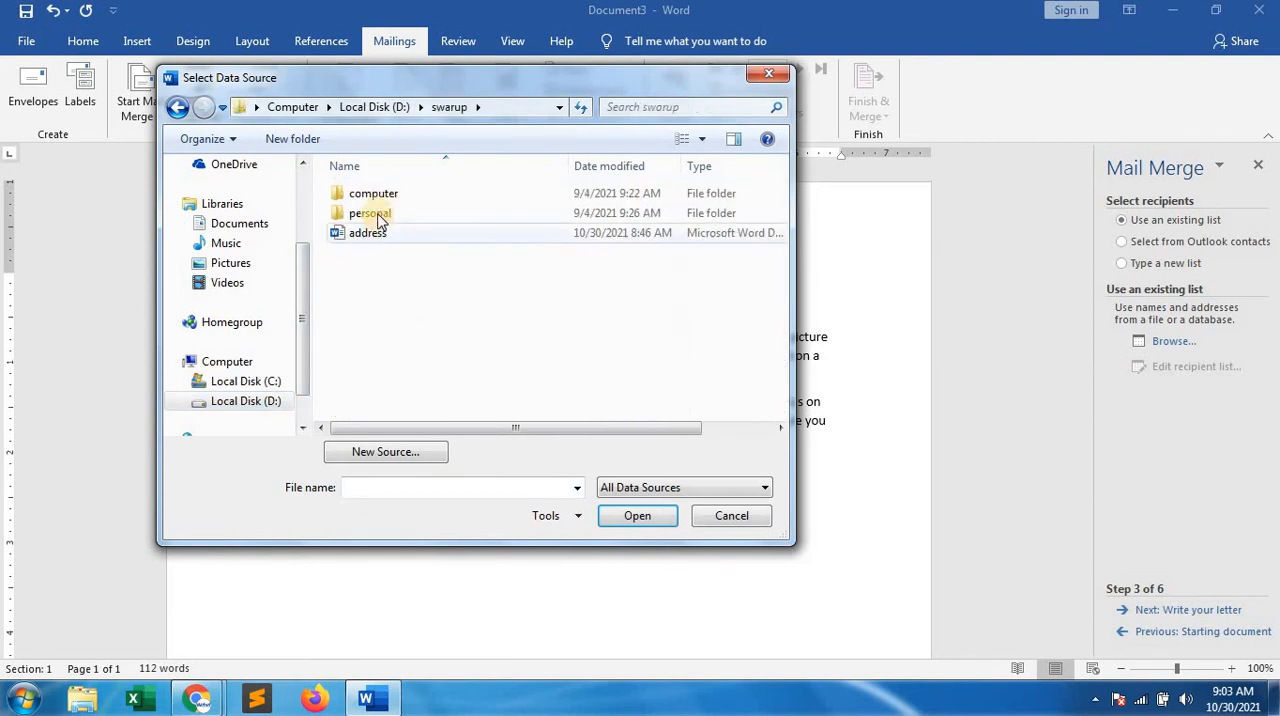
left_click(367, 238)
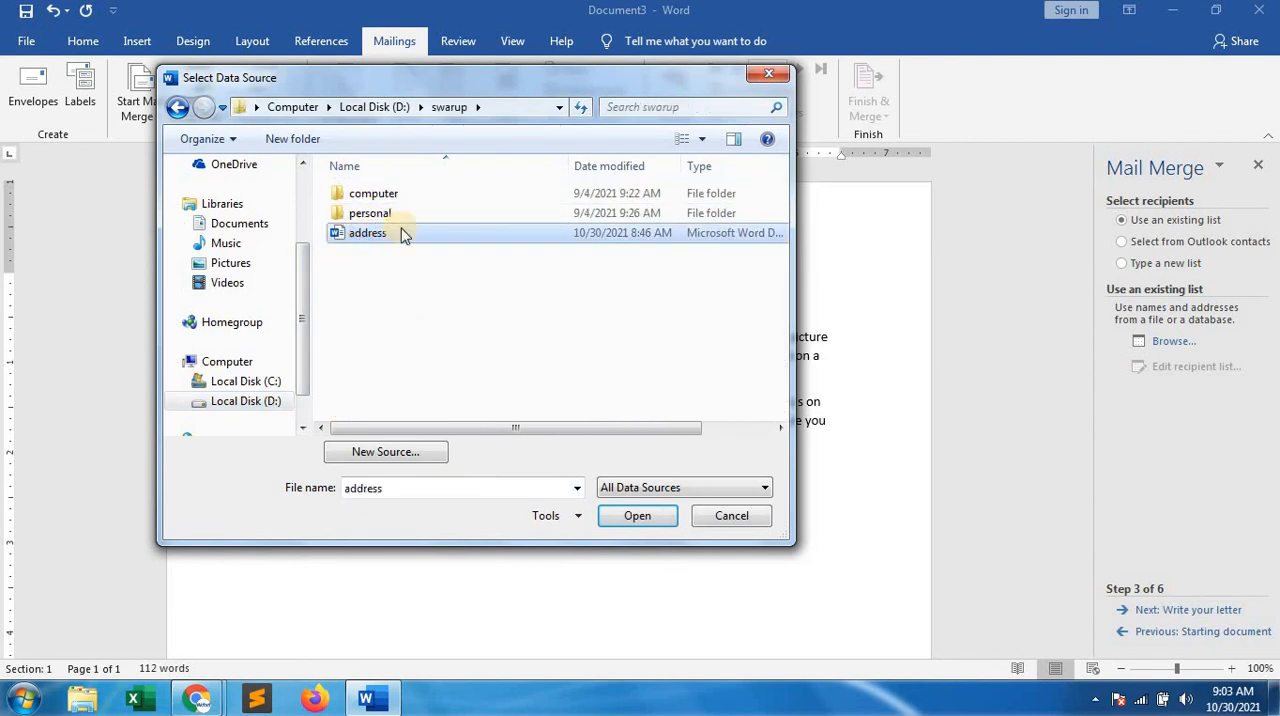
left_click(633, 522)
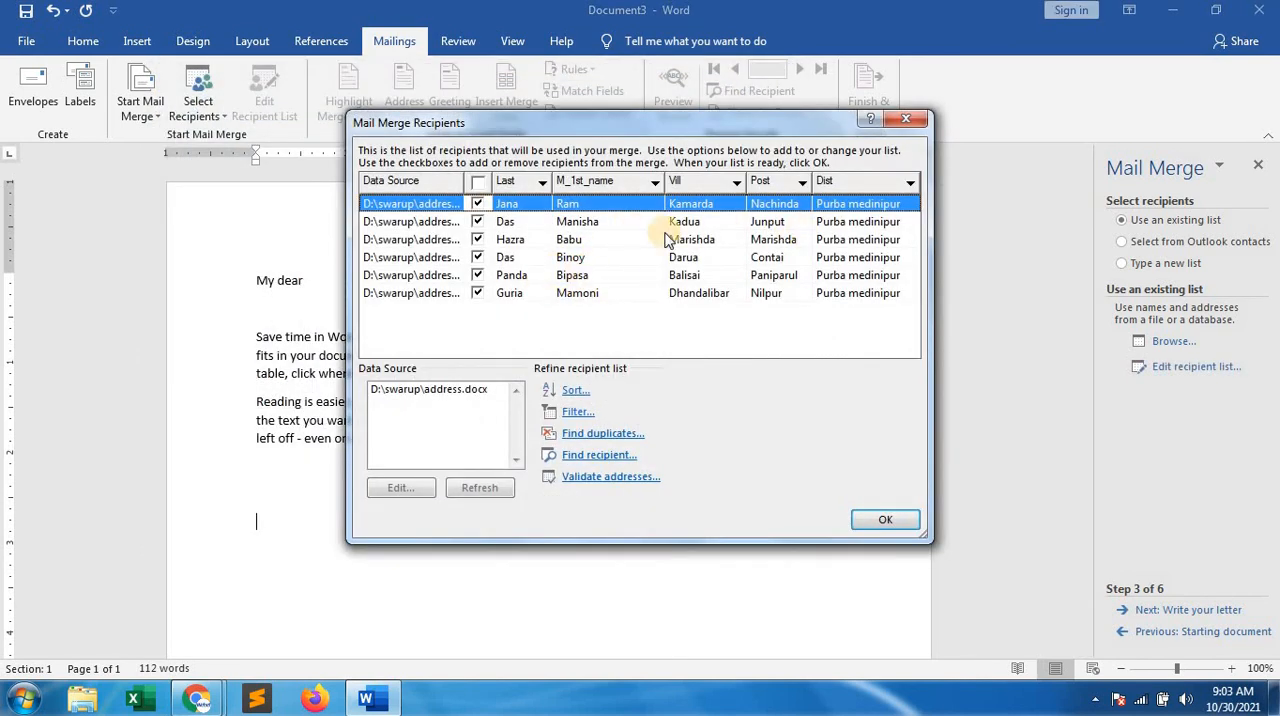
left_click(882, 519)
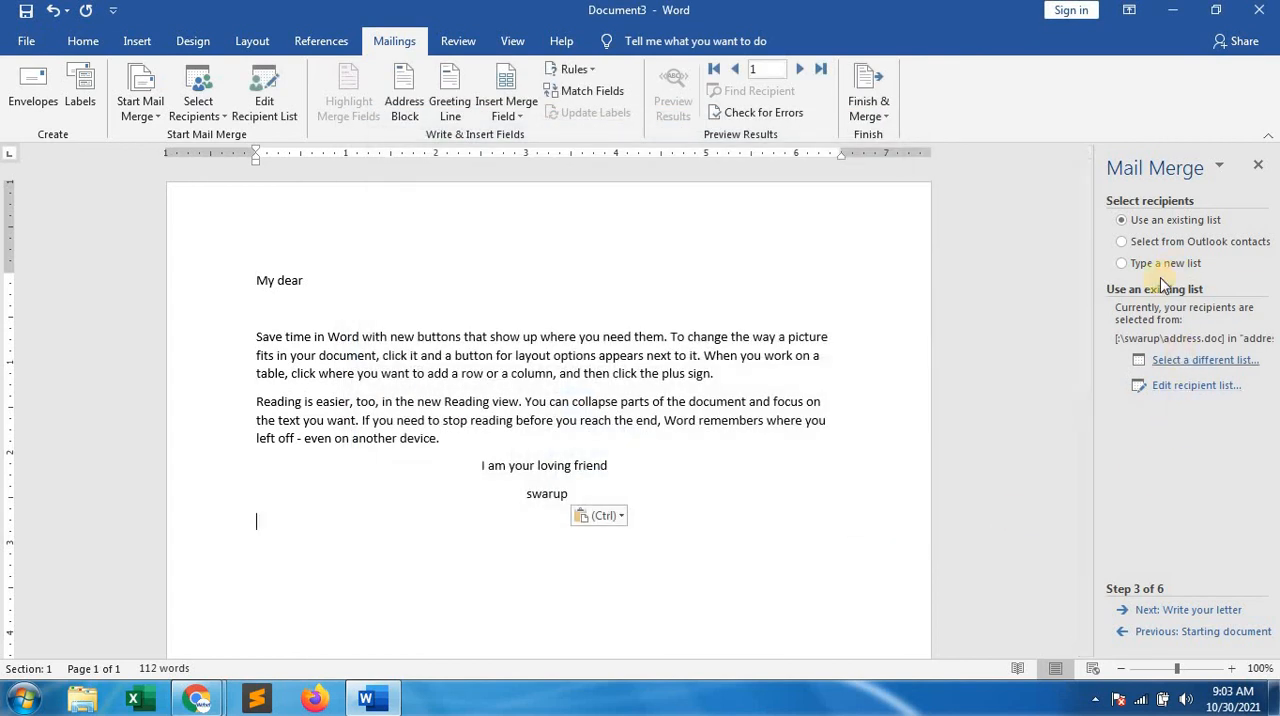
At the Write your letter stage, insert the M_1st_name merge field on the blank line below "My dear"
left_click(1178, 612)
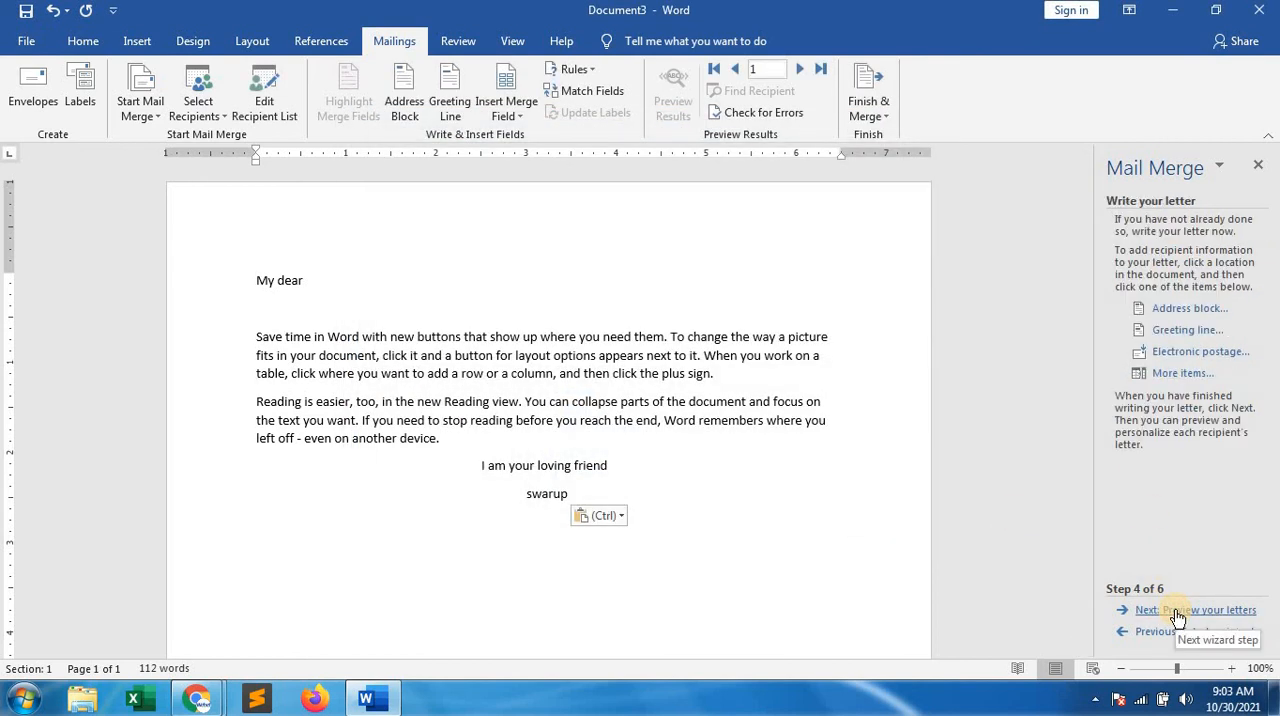
left_click(274, 306)
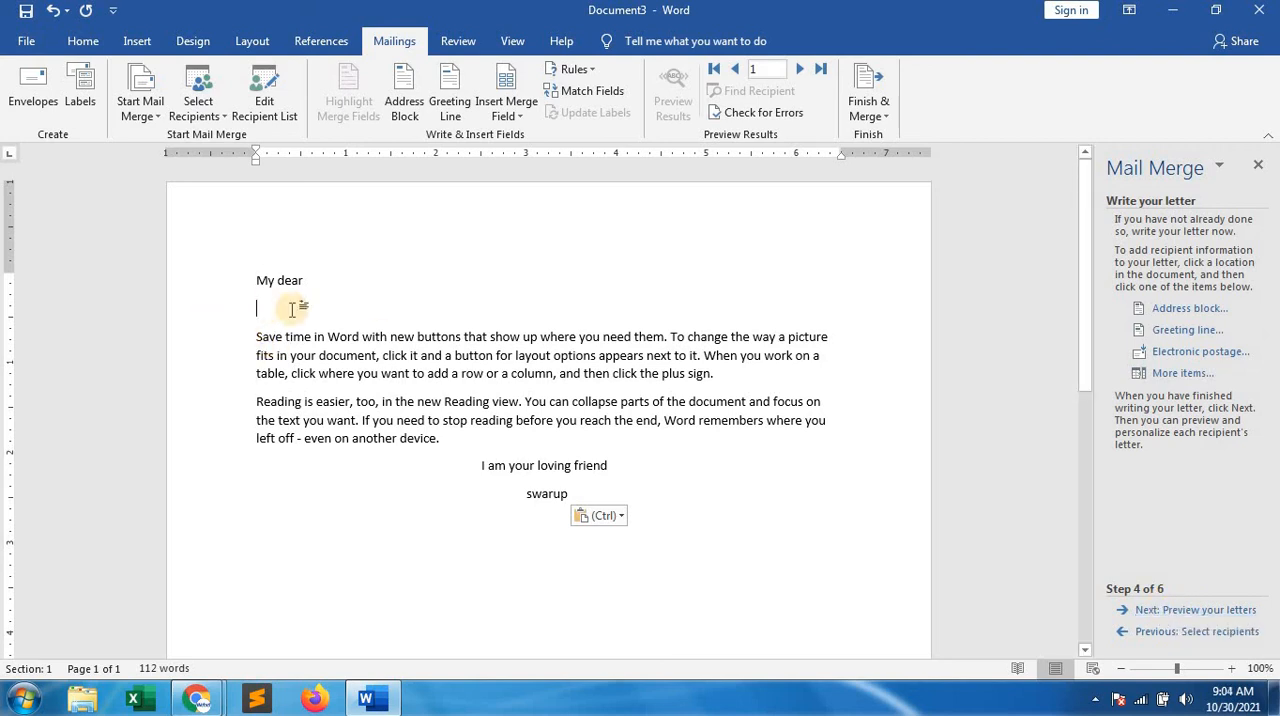
left_click(1175, 373)
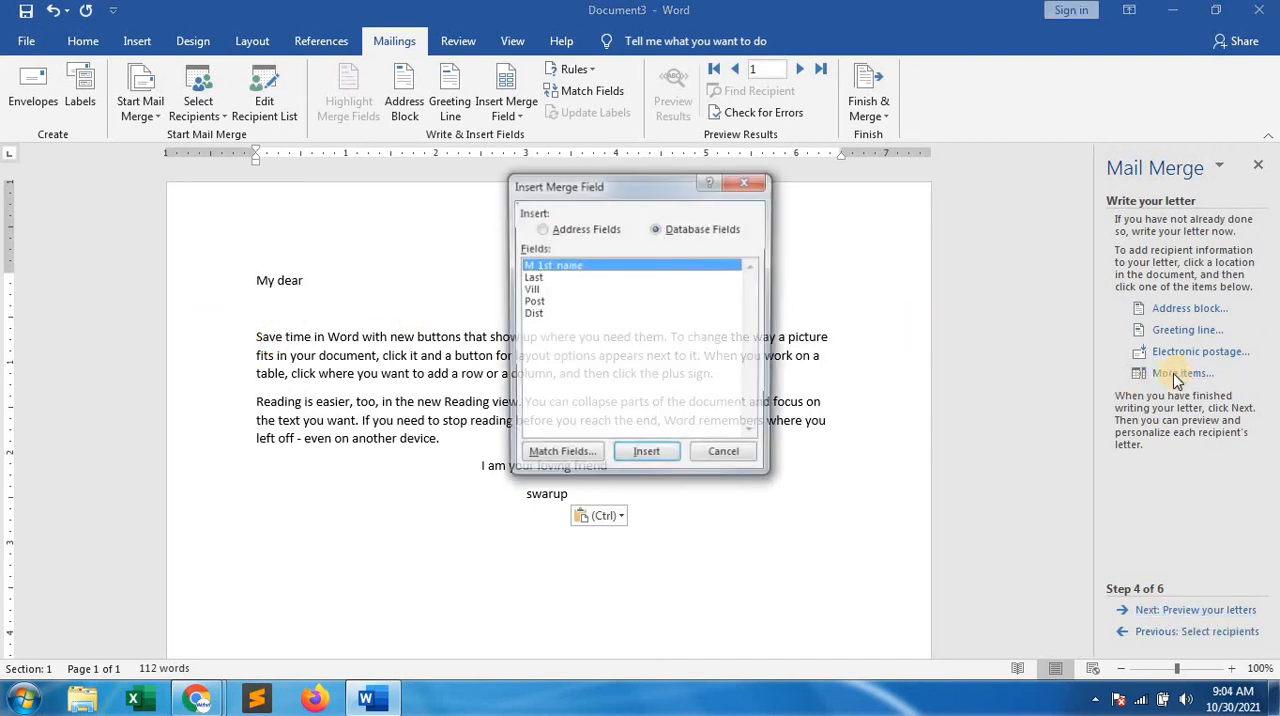
left_click(645, 456)
left_click(727, 457)
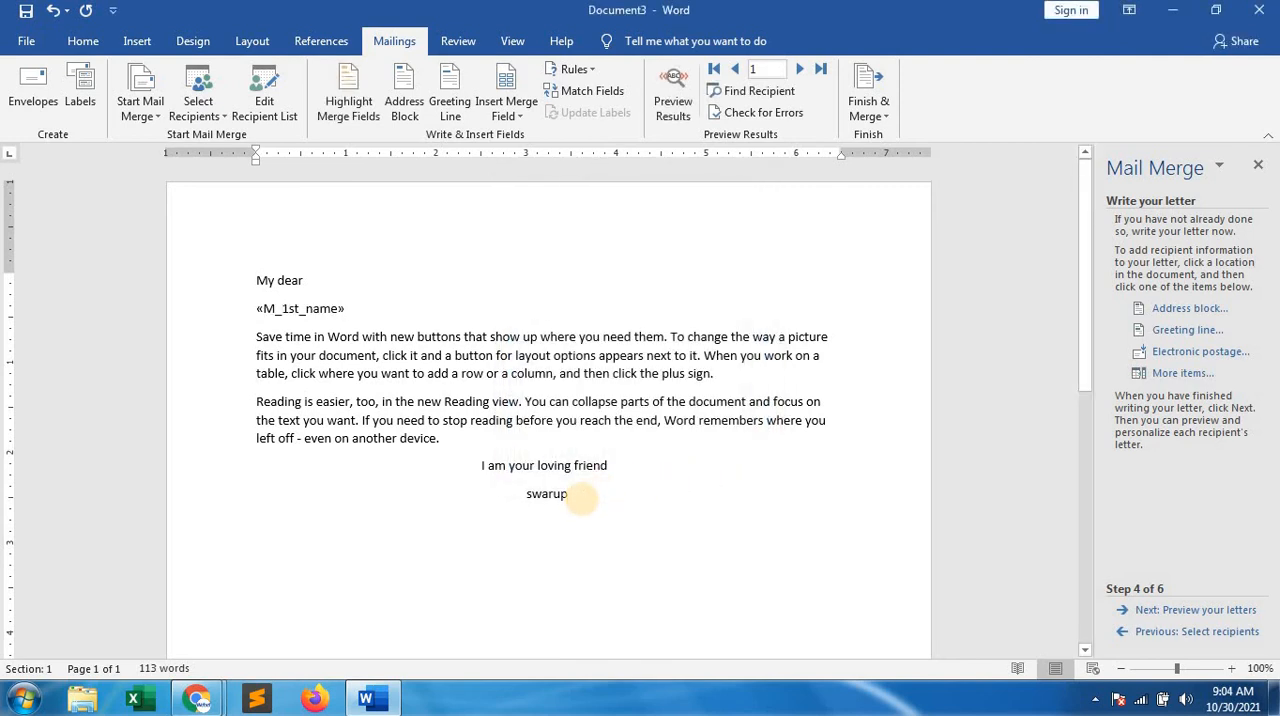
Insert the M_1st_name and Last merge fields, separated by a space, on the line below the sender's name
left_click(1180, 374)
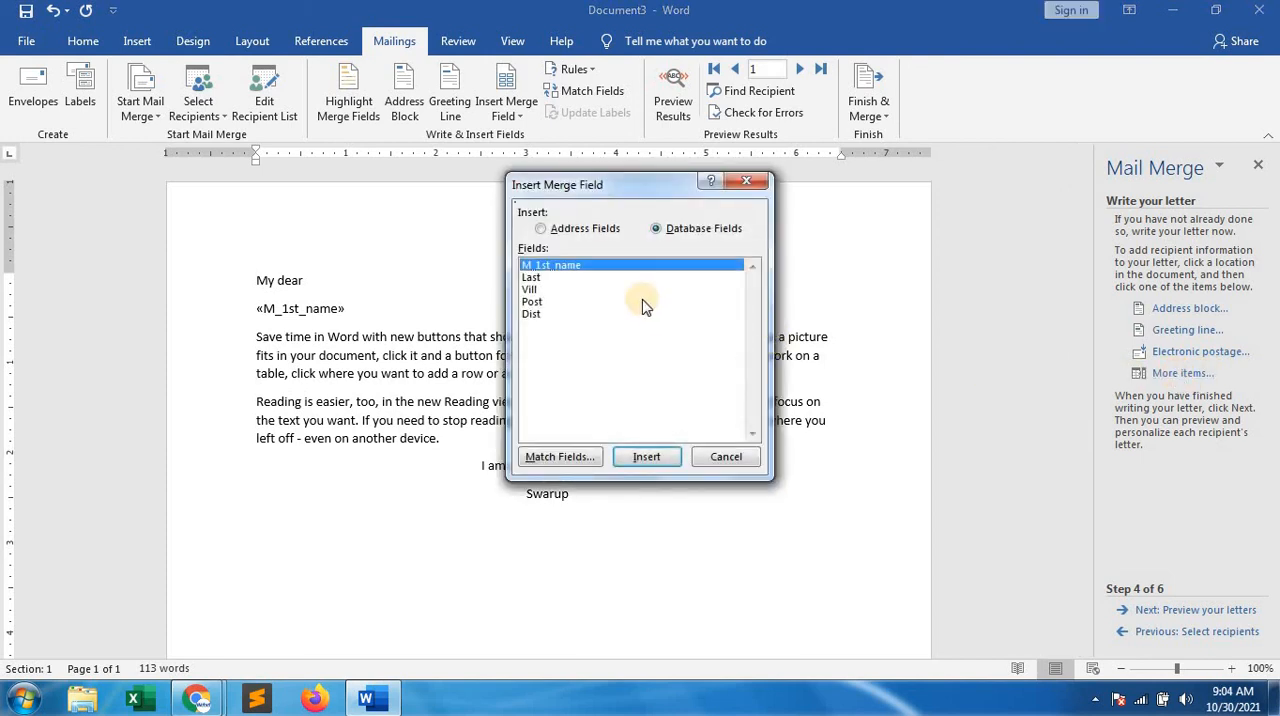
left_click(646, 457)
left_click(725, 456)
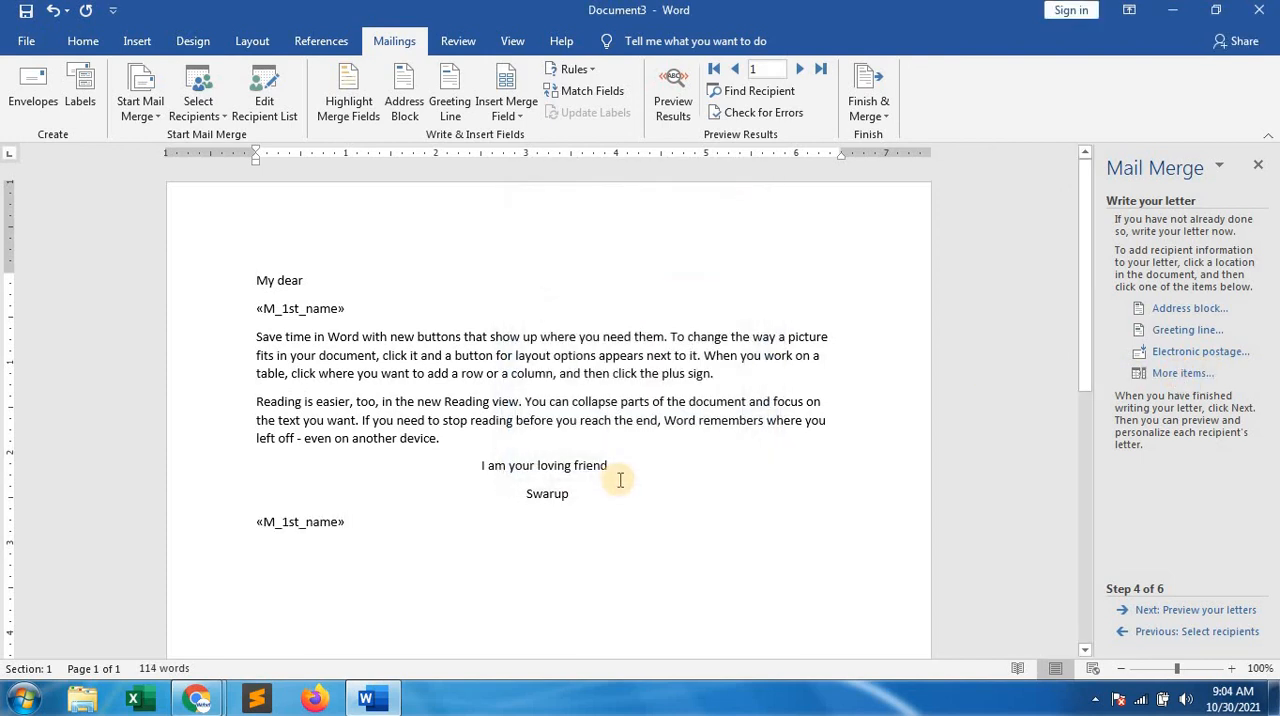
left_click(1175, 373)
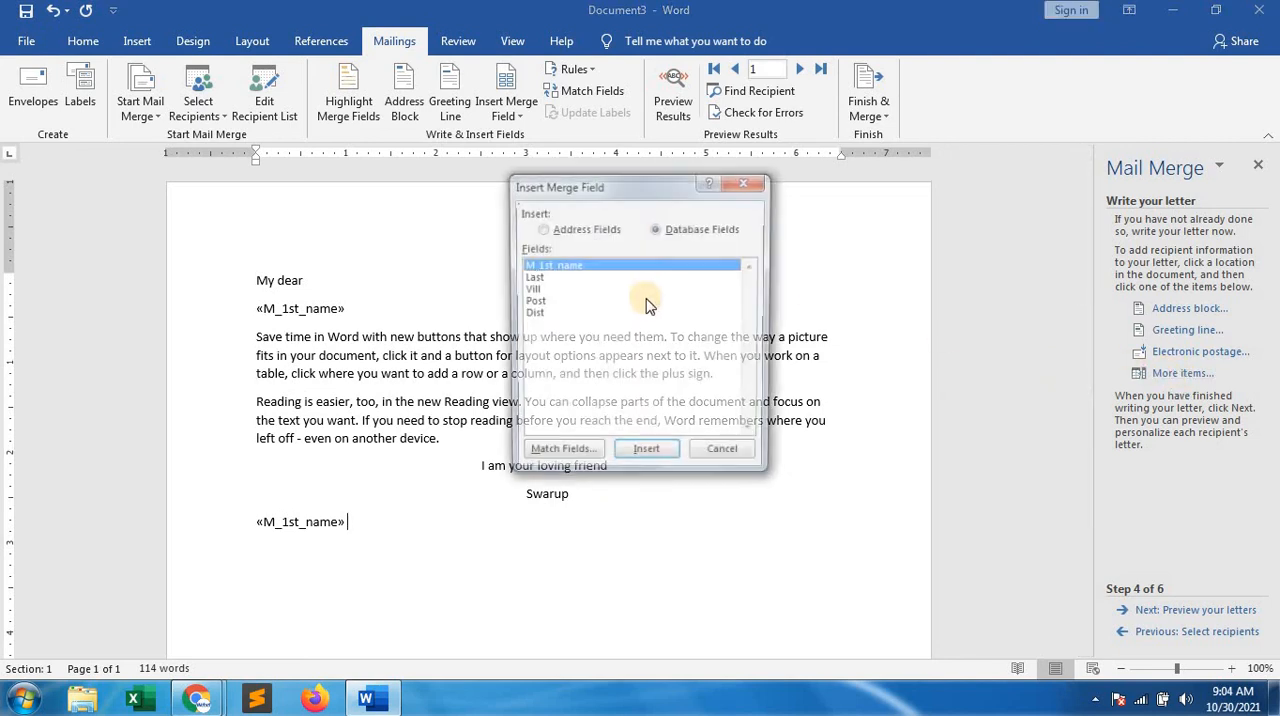
left_click(533, 277)
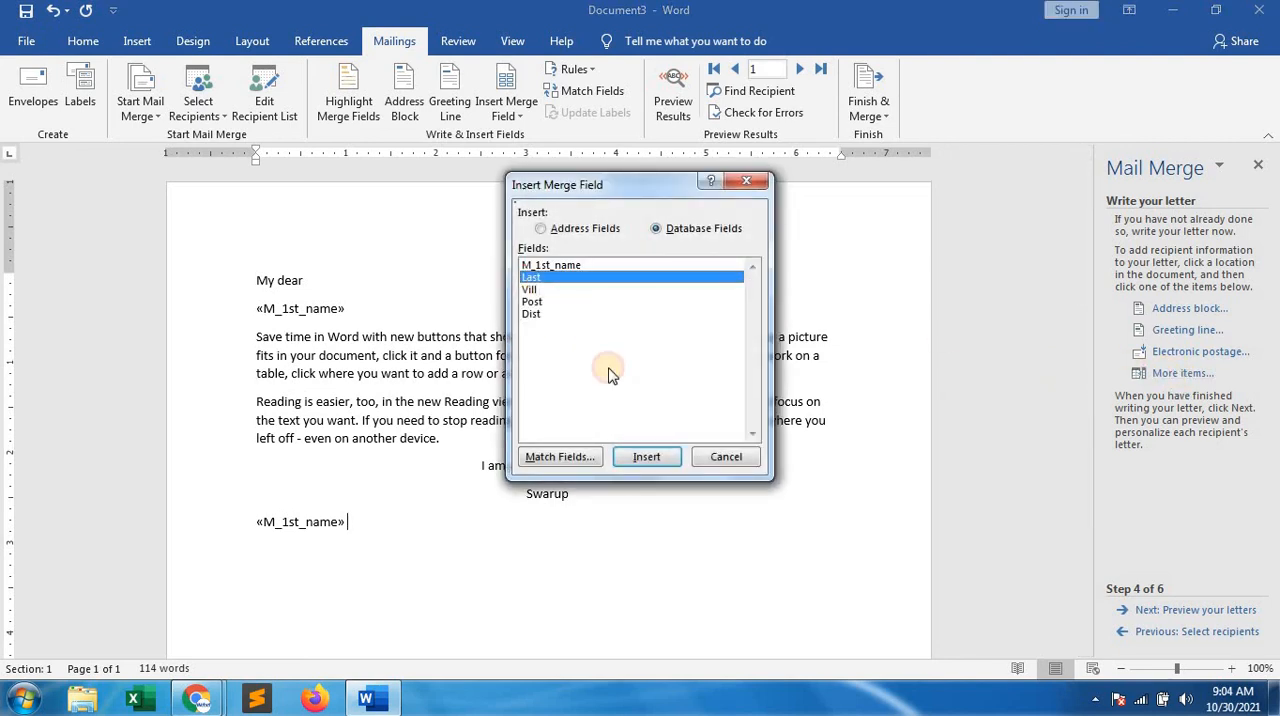
left_click(686, 460)
left_click(725, 456)
Insert the Vill merge field on a new line below the recipient's full-name fields
key("Return")
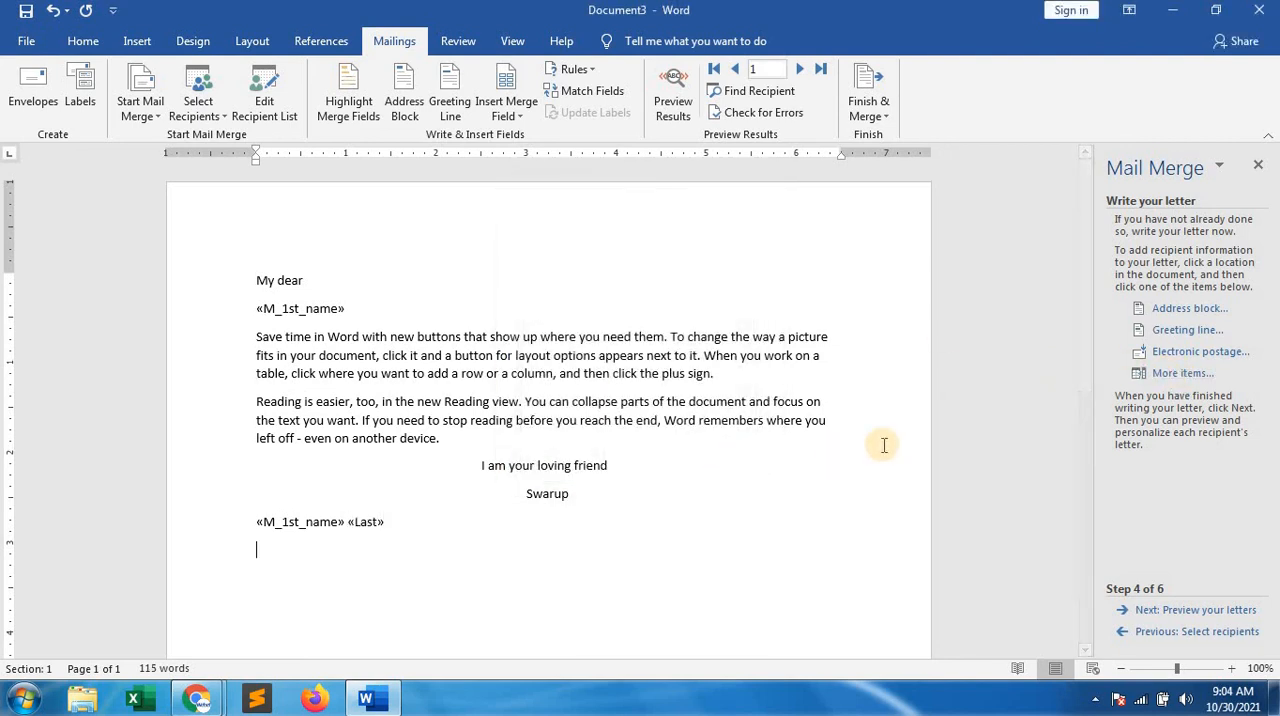
left_click(1175, 373)
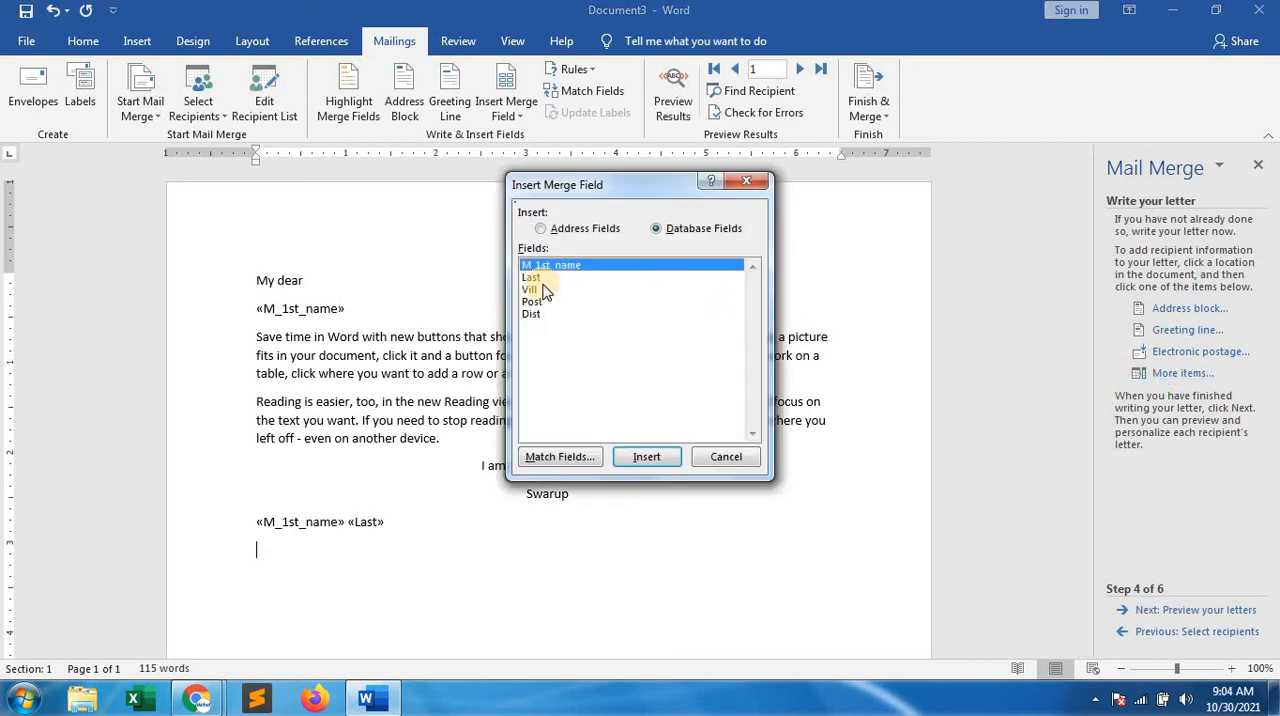
left_click(535, 290)
left_click(646, 456)
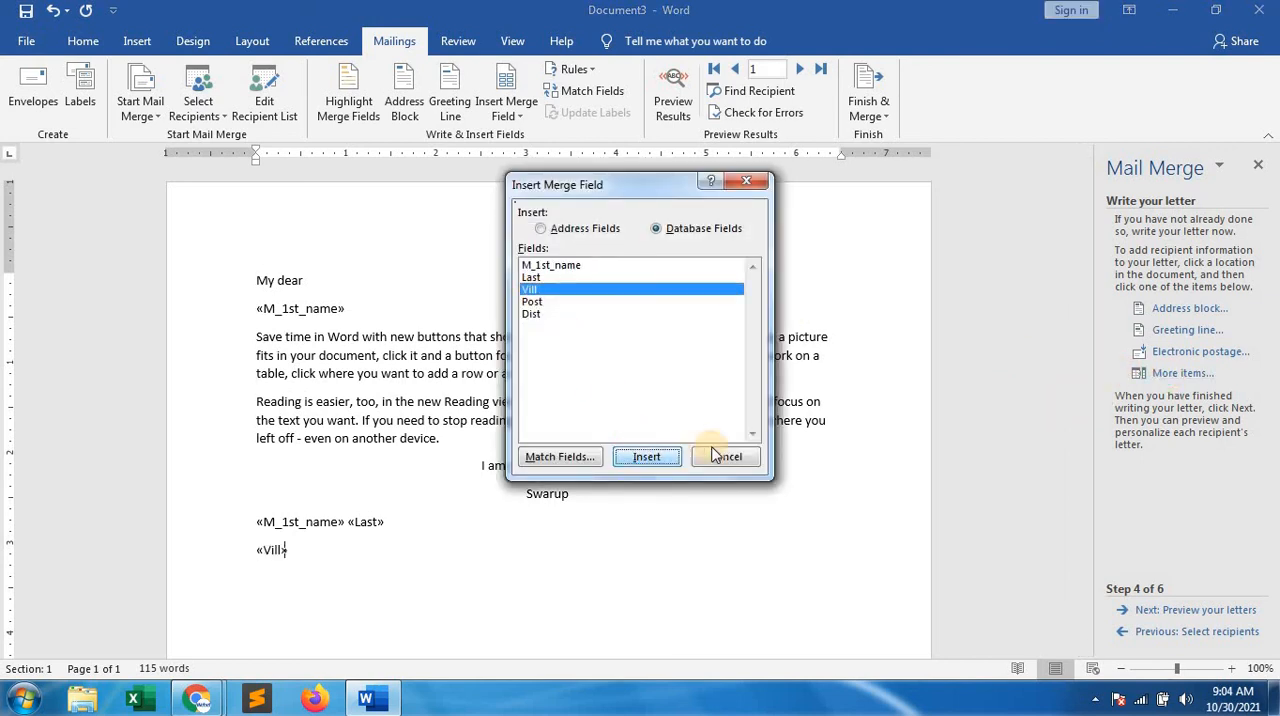
left_click(722, 456)
Insert the Post merge field on a new line below the Vill field
key("Return")
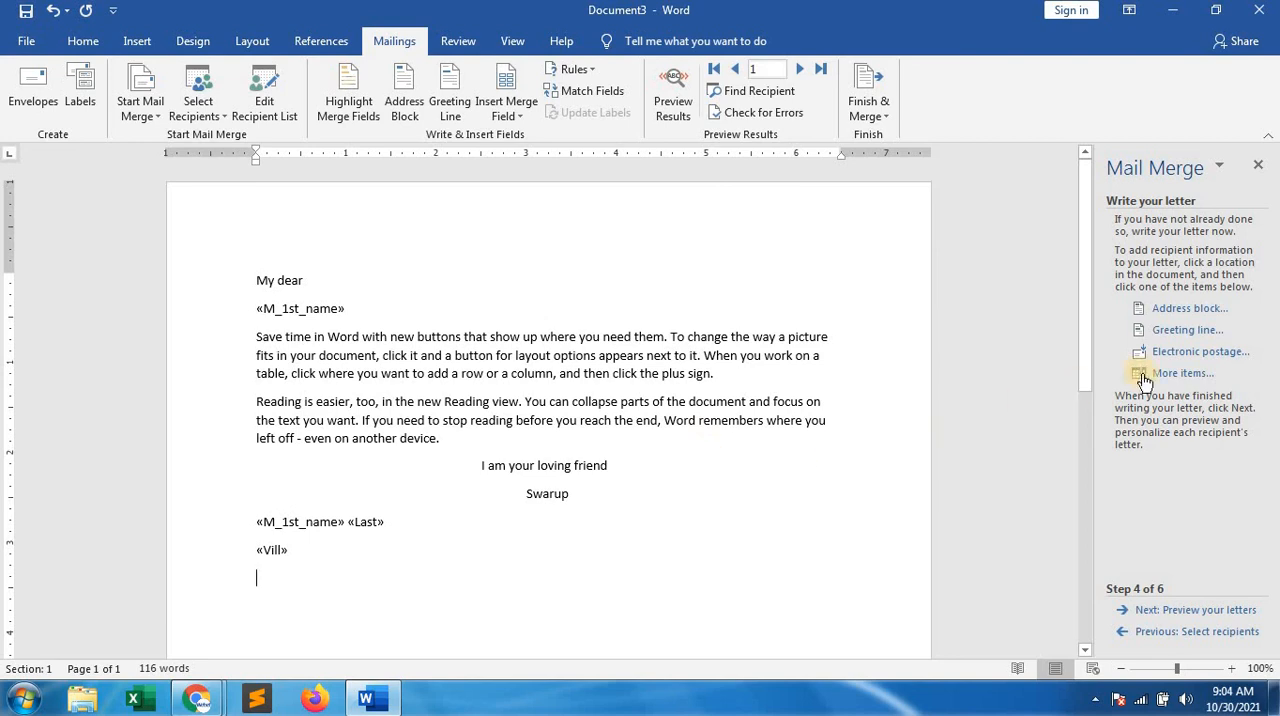
left_click(1175, 373)
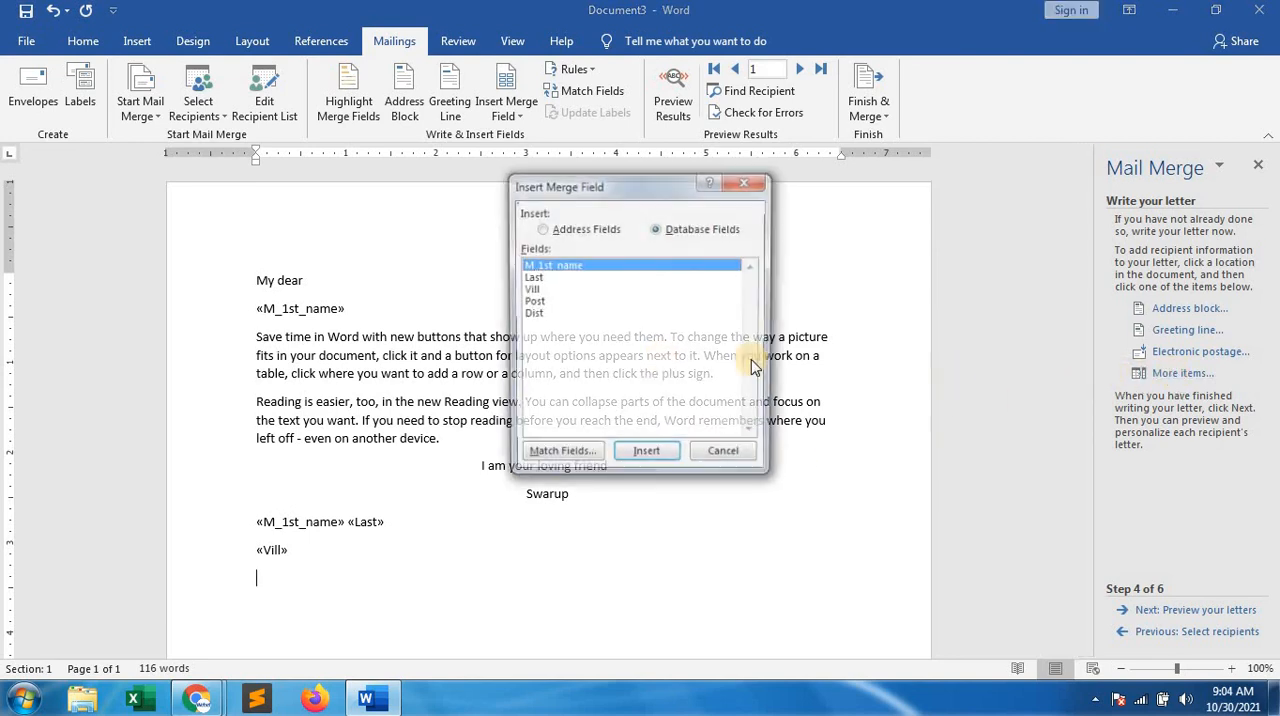
left_click(532, 301)
left_click(648, 456)
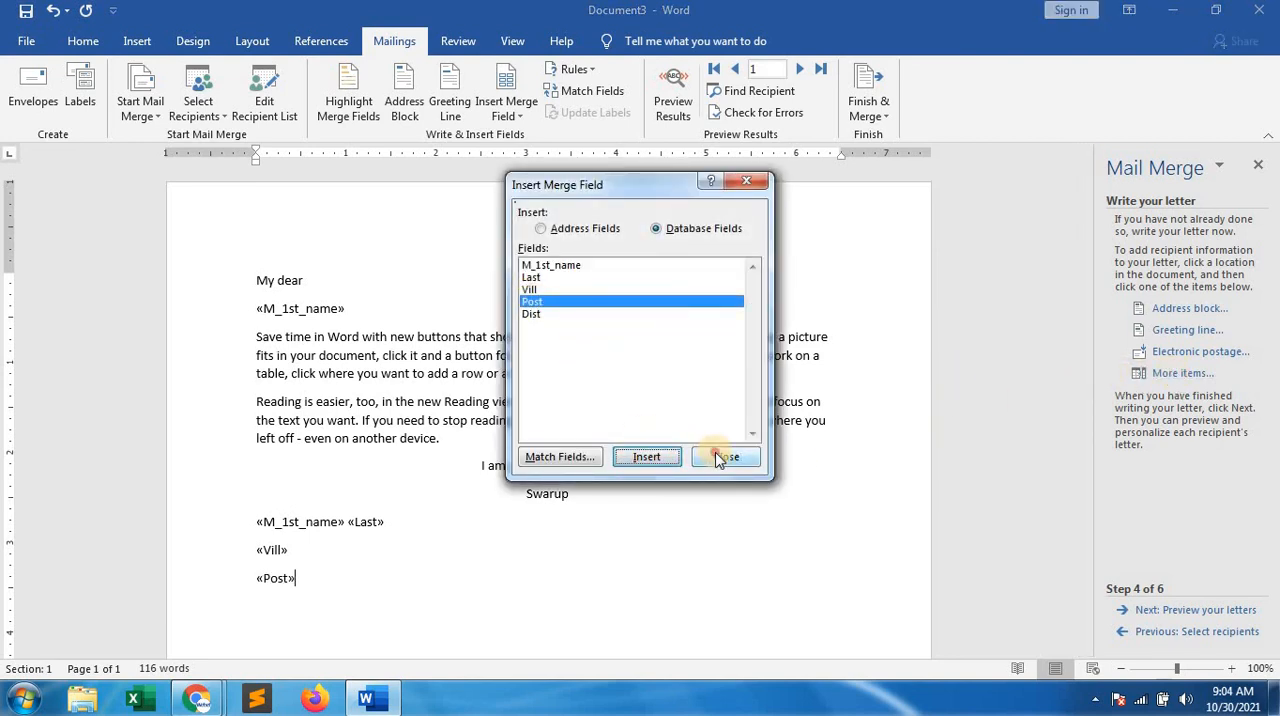
left_click(720, 455)
Insert the Dist merge field on a new line below the Post field
key("Return")
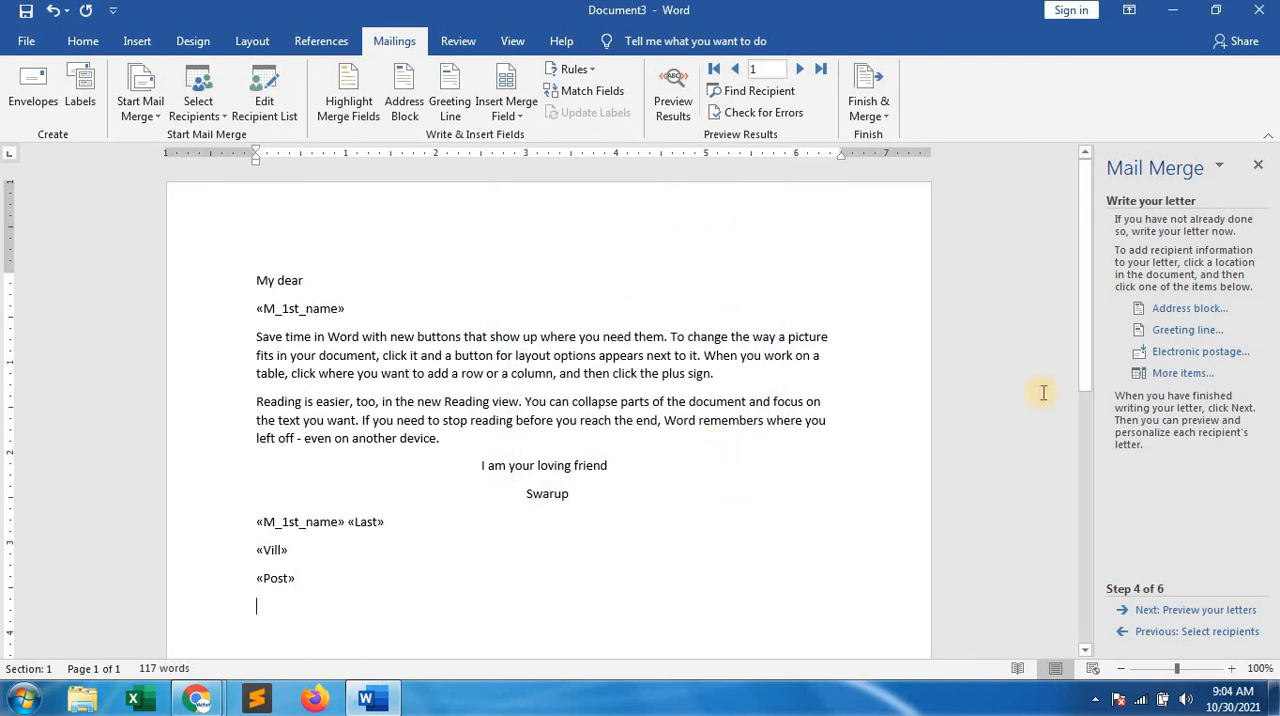
left_click(1170, 375)
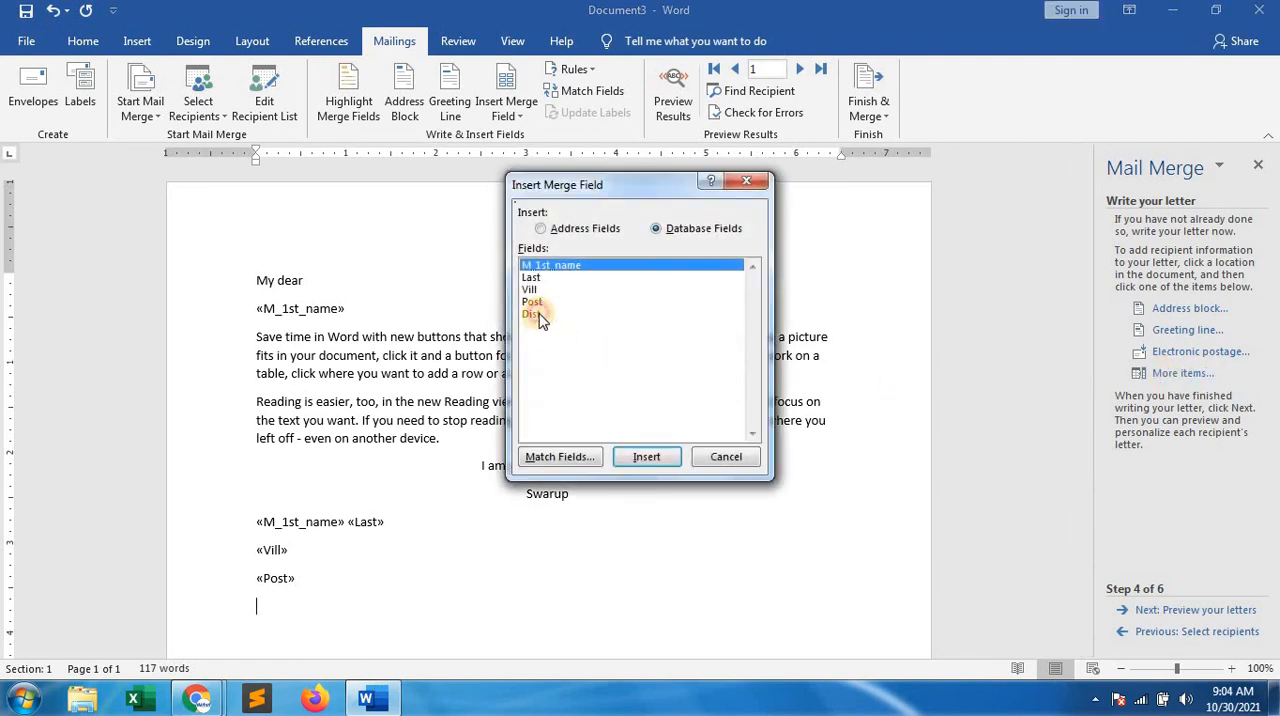
left_click(531, 314)
left_click(647, 456)
left_click(726, 456)
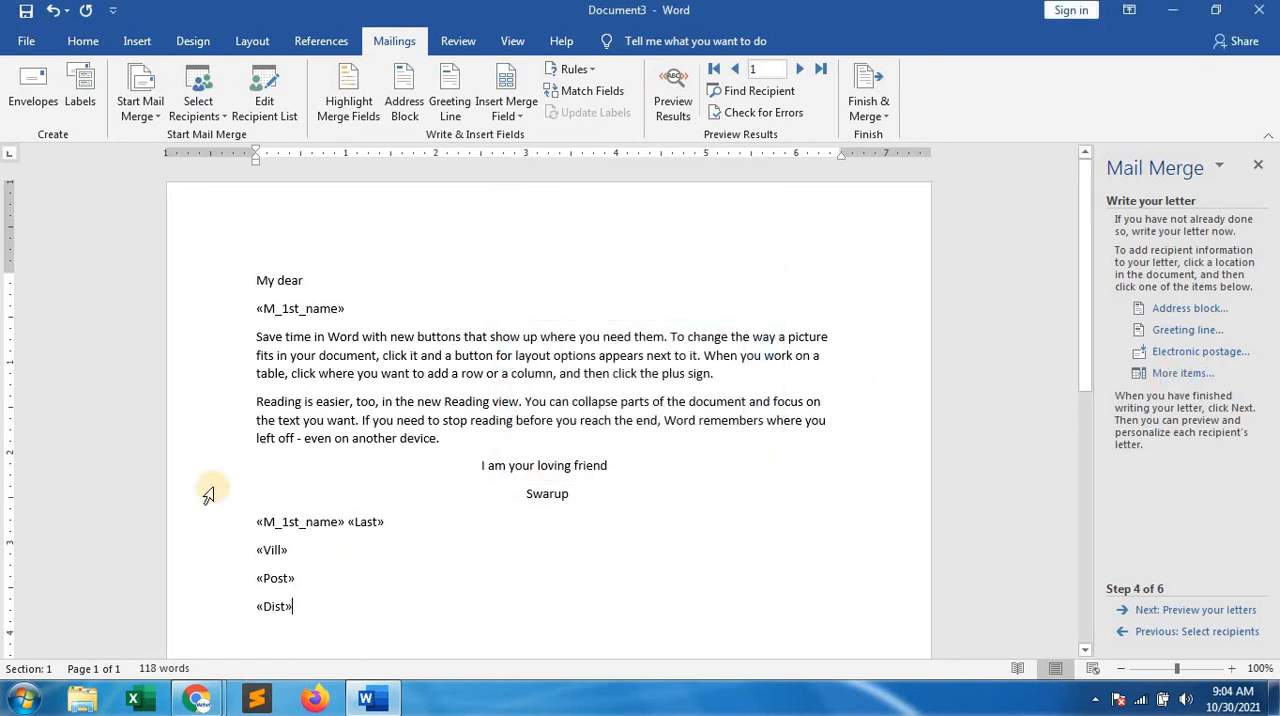
Preview the letters, complete the merge, and merge all records into a new document of individual letters
left_click(1168, 613)
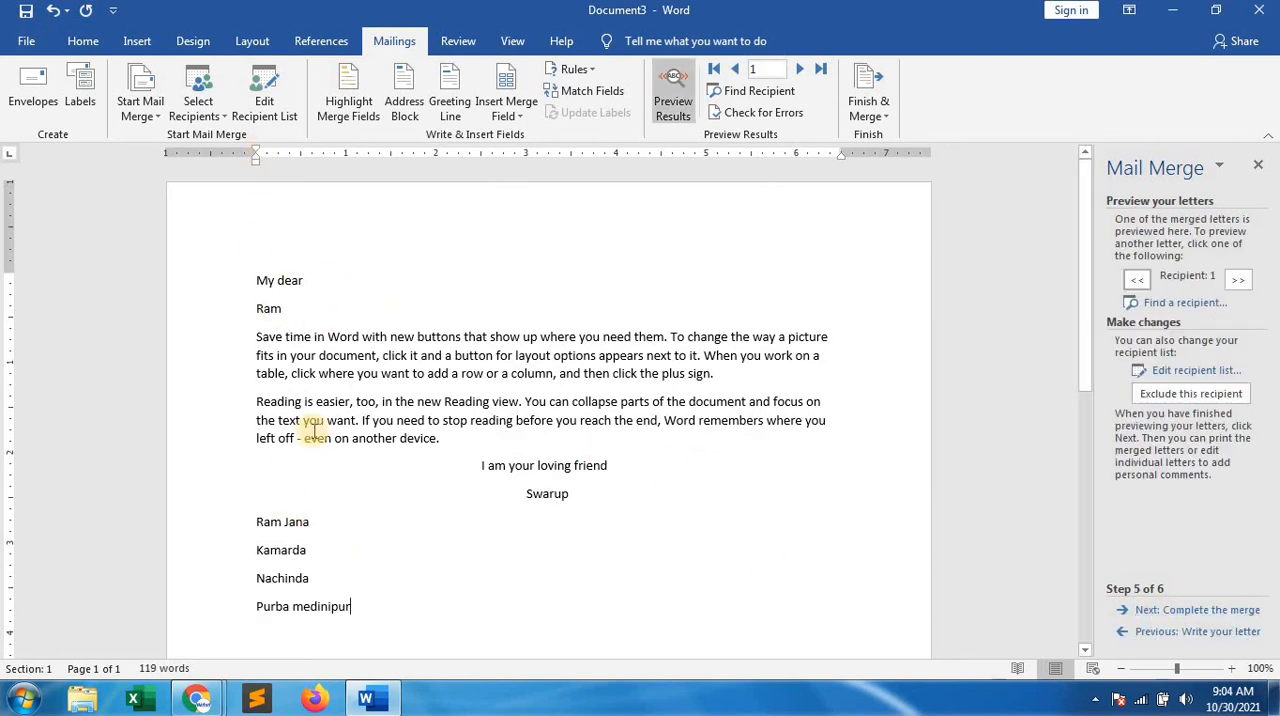
left_click(1189, 612)
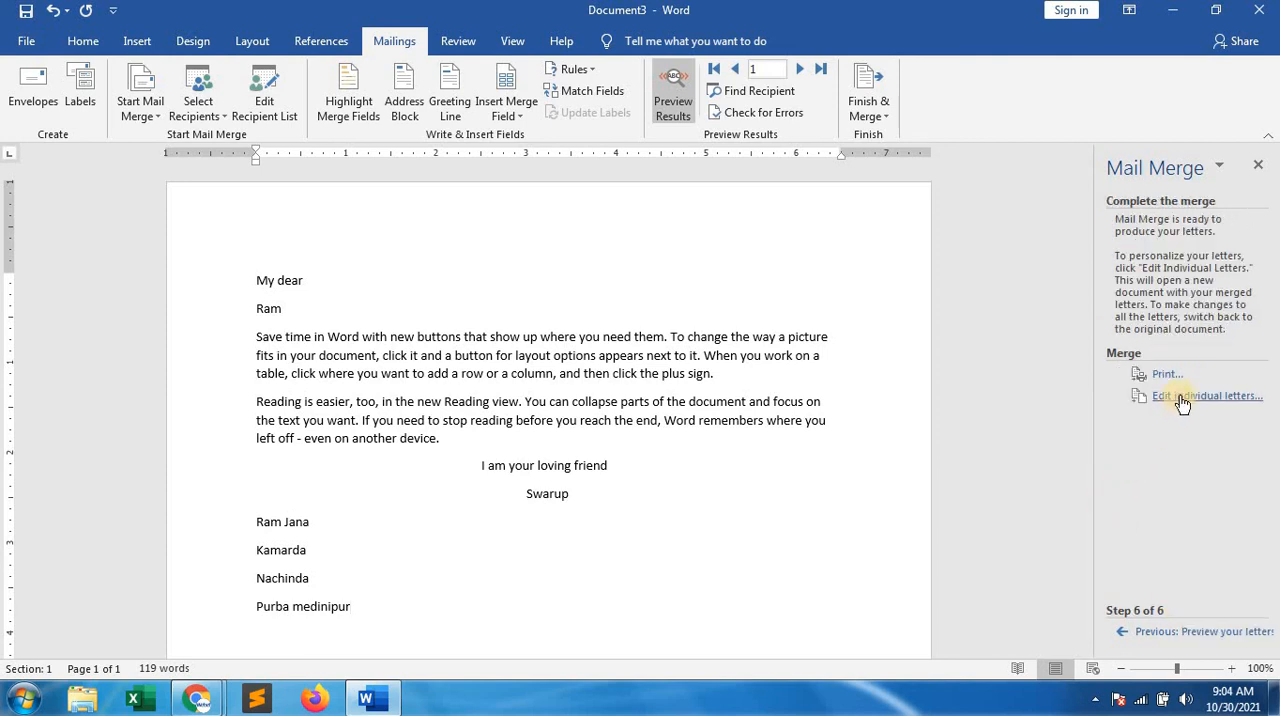
left_click(1183, 398)
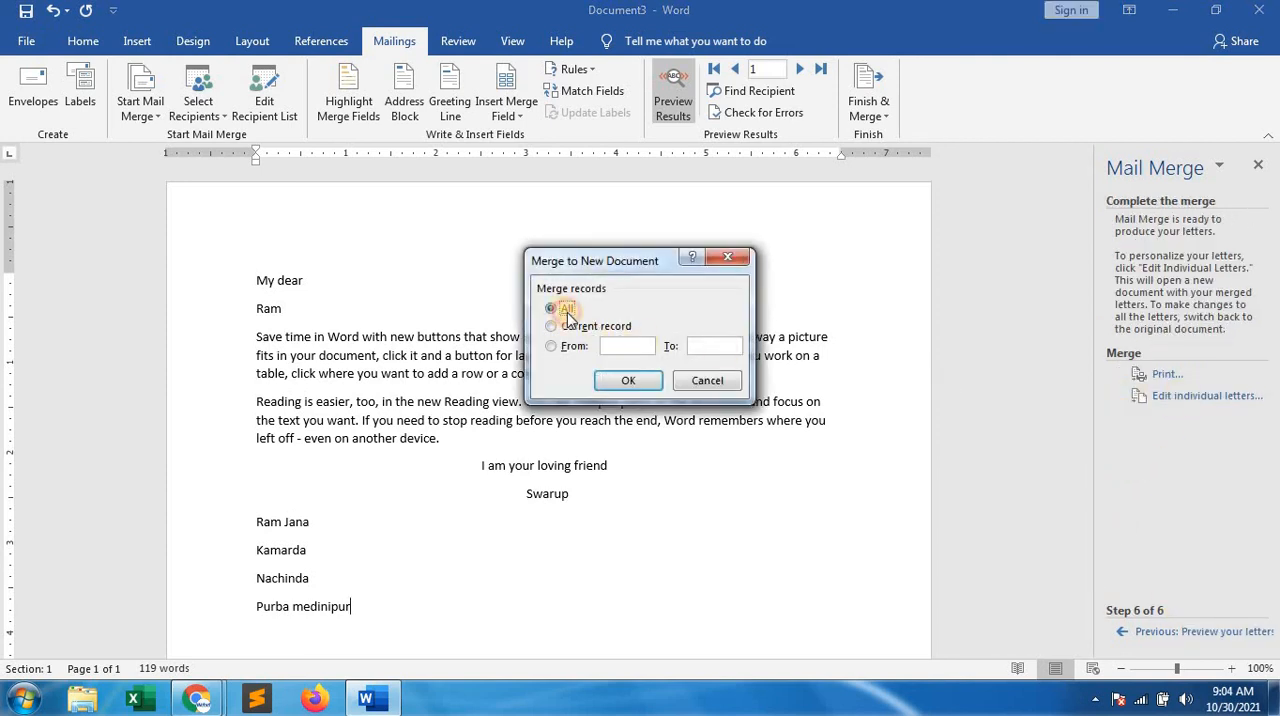
left_click(626, 381)
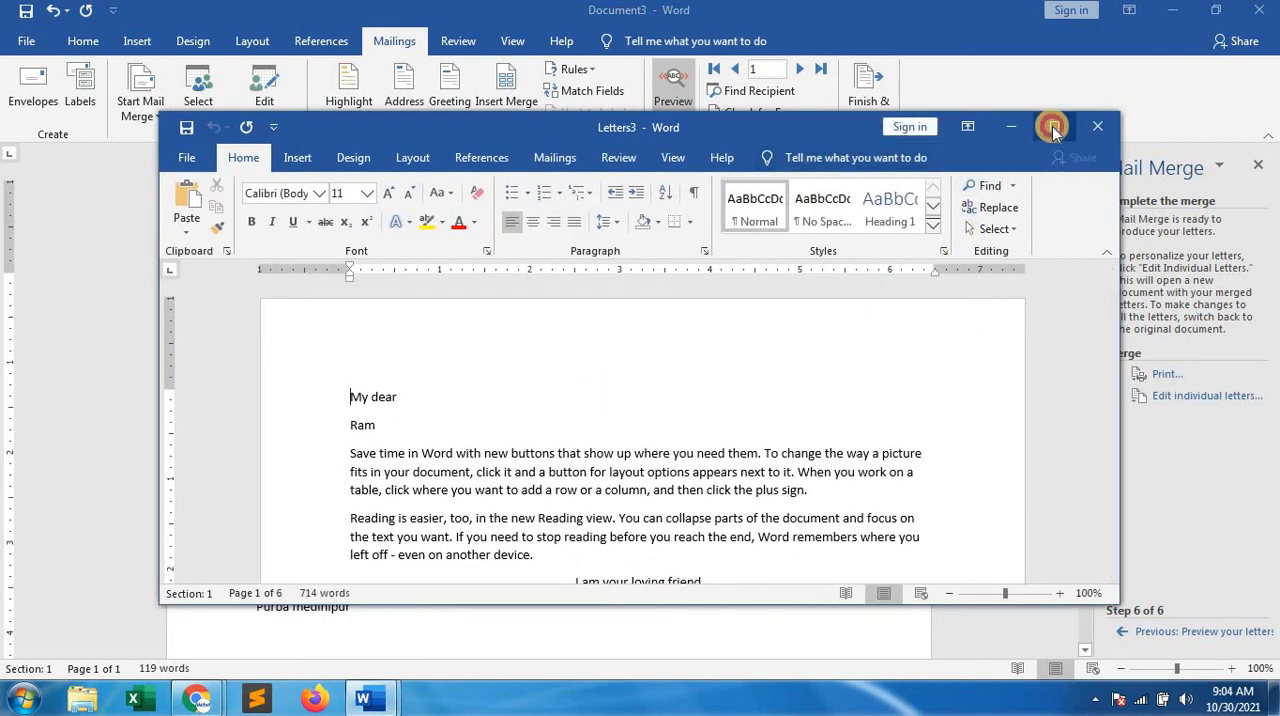
Maximize the merged letters document and examine each letter's greeting name and recipient address throughout the pages
left_click(1053, 127)
scroll(530, 350, "down", 10)
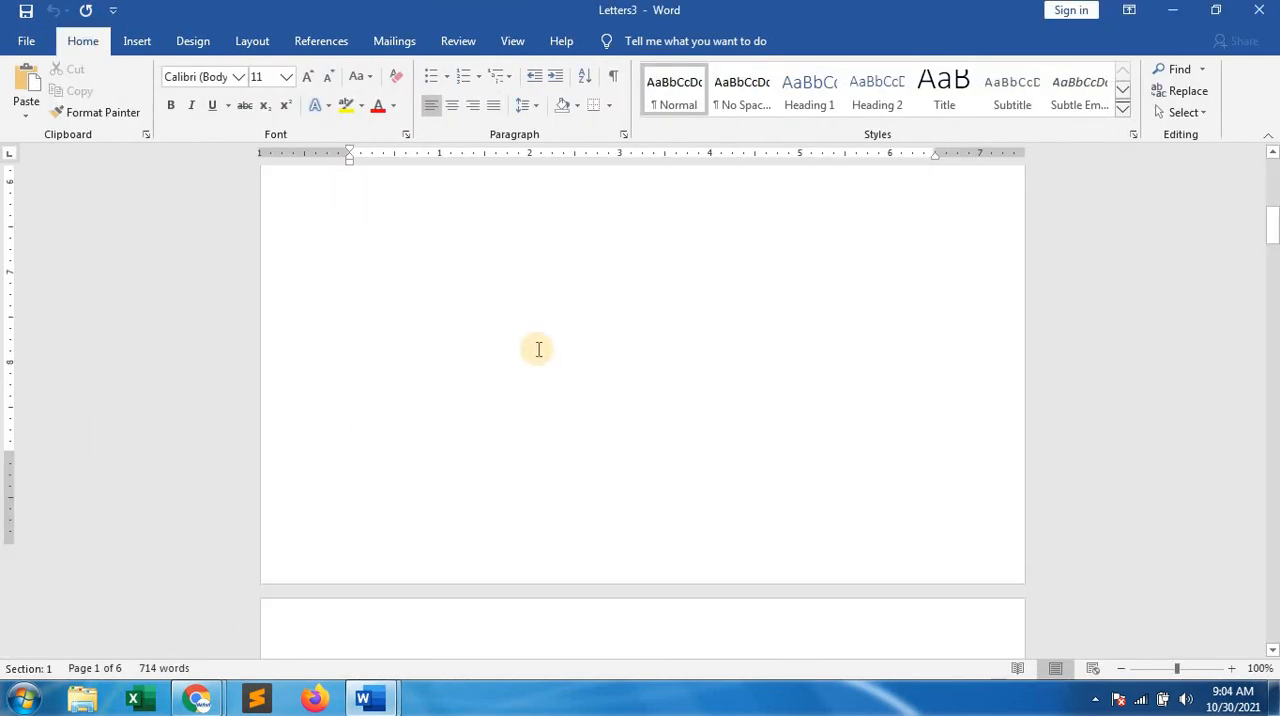
scroll(538, 349, "down", 10)
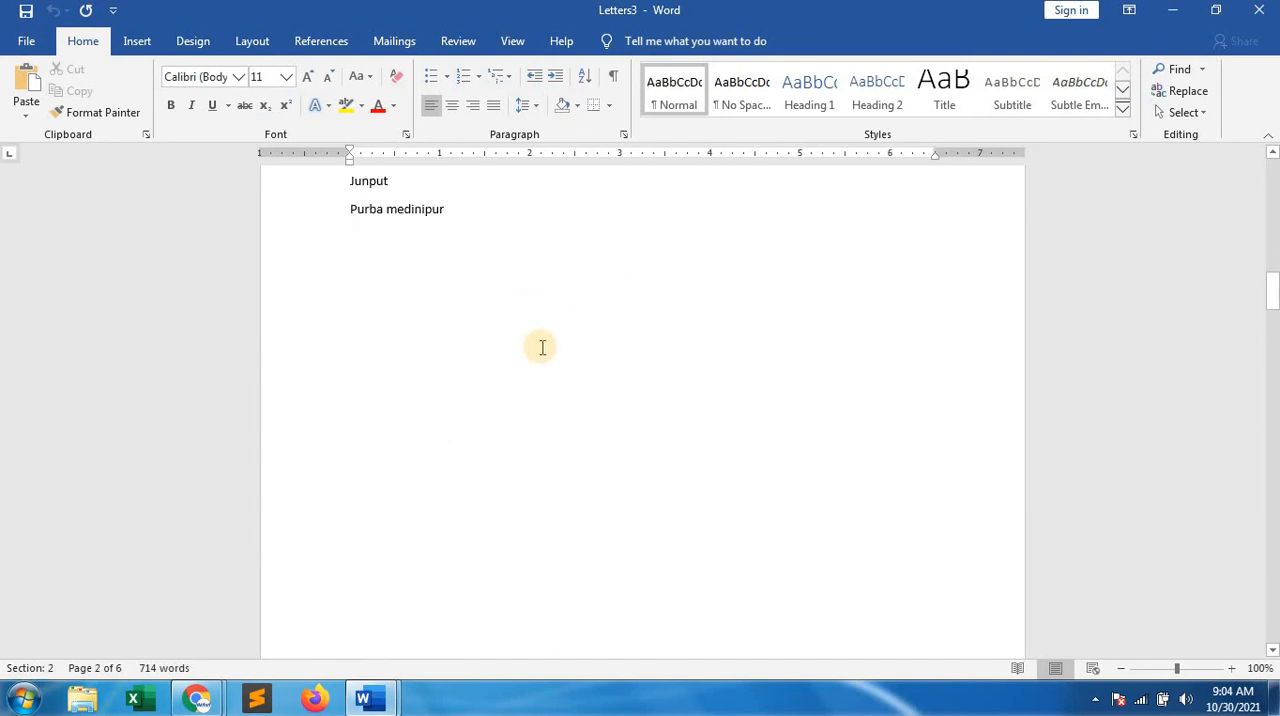
scroll(542, 347, "down", 15)
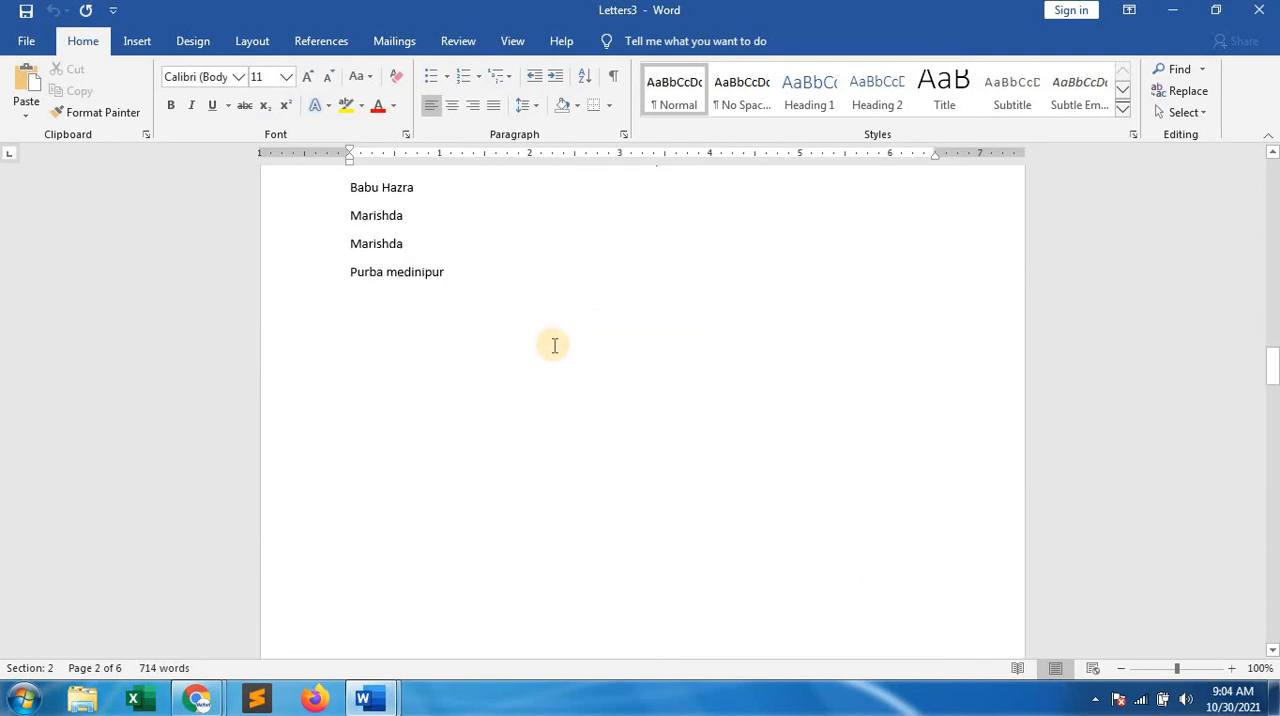
scroll(553, 344, "down", 15)
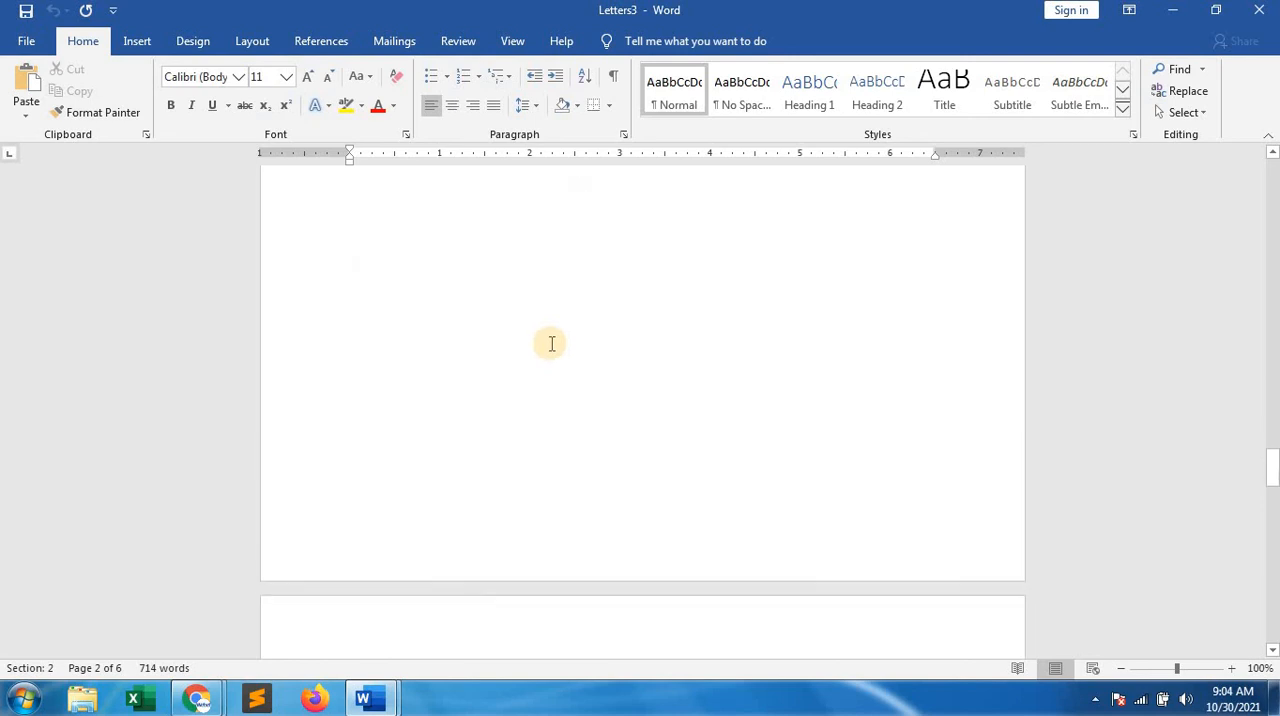
scroll(551, 343, "down", 15)
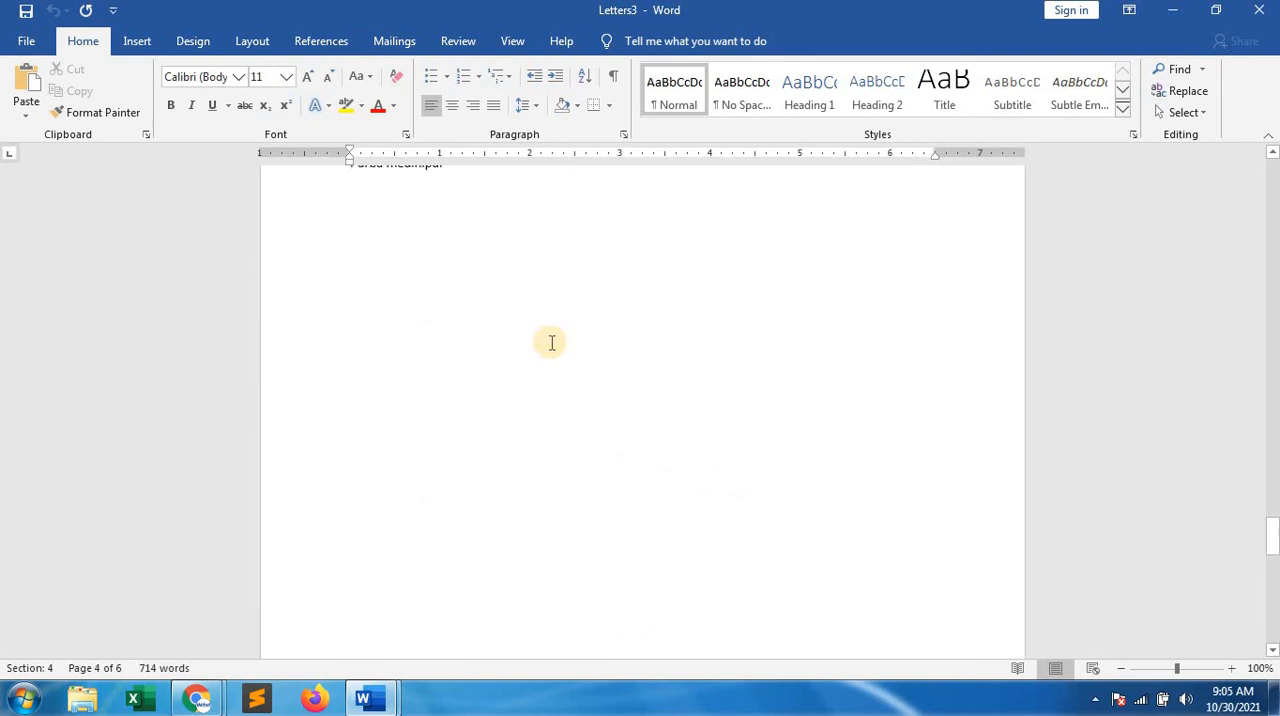
scroll(550, 343, "up", 15)
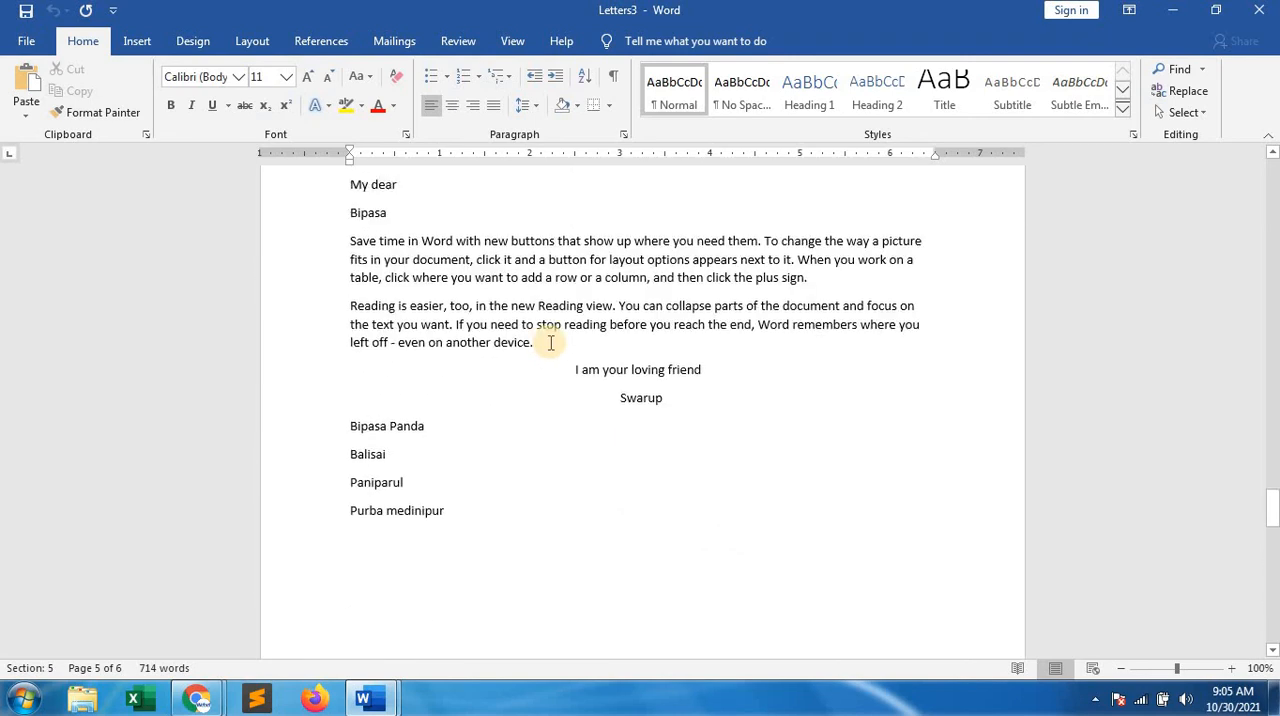
scroll(542, 357, "up", 20)
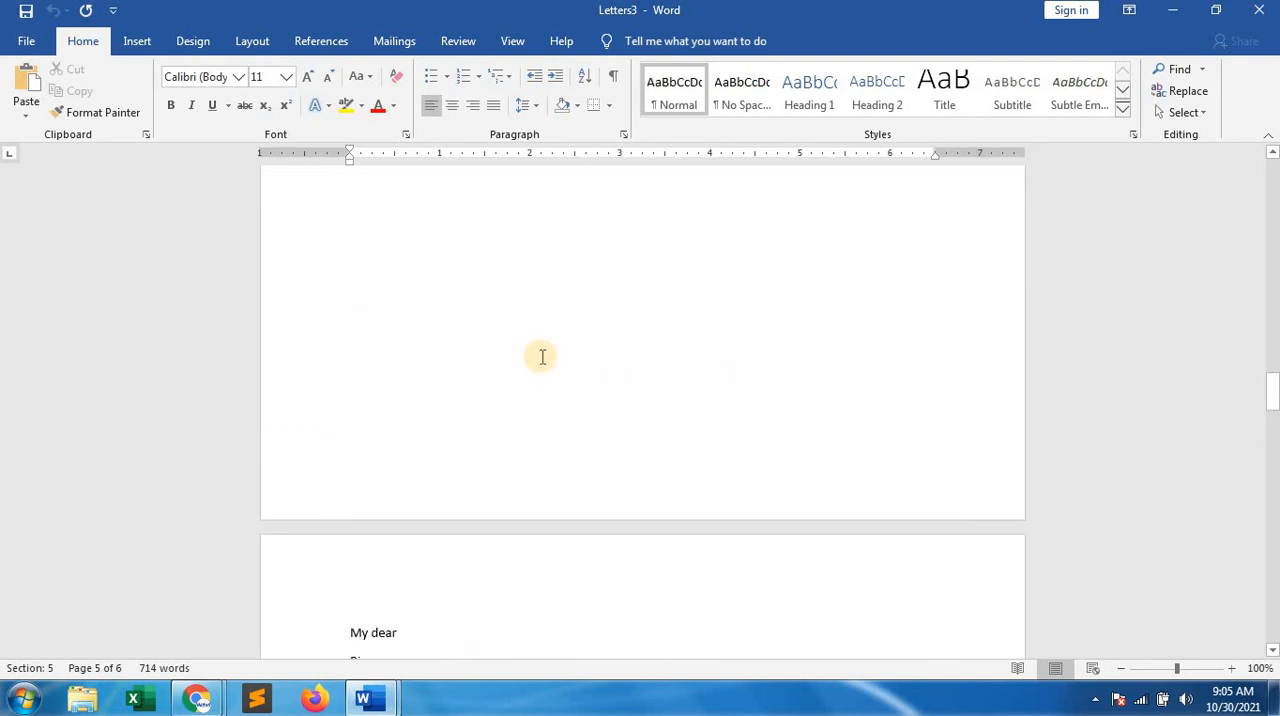
scroll(542, 358, "up", 20)
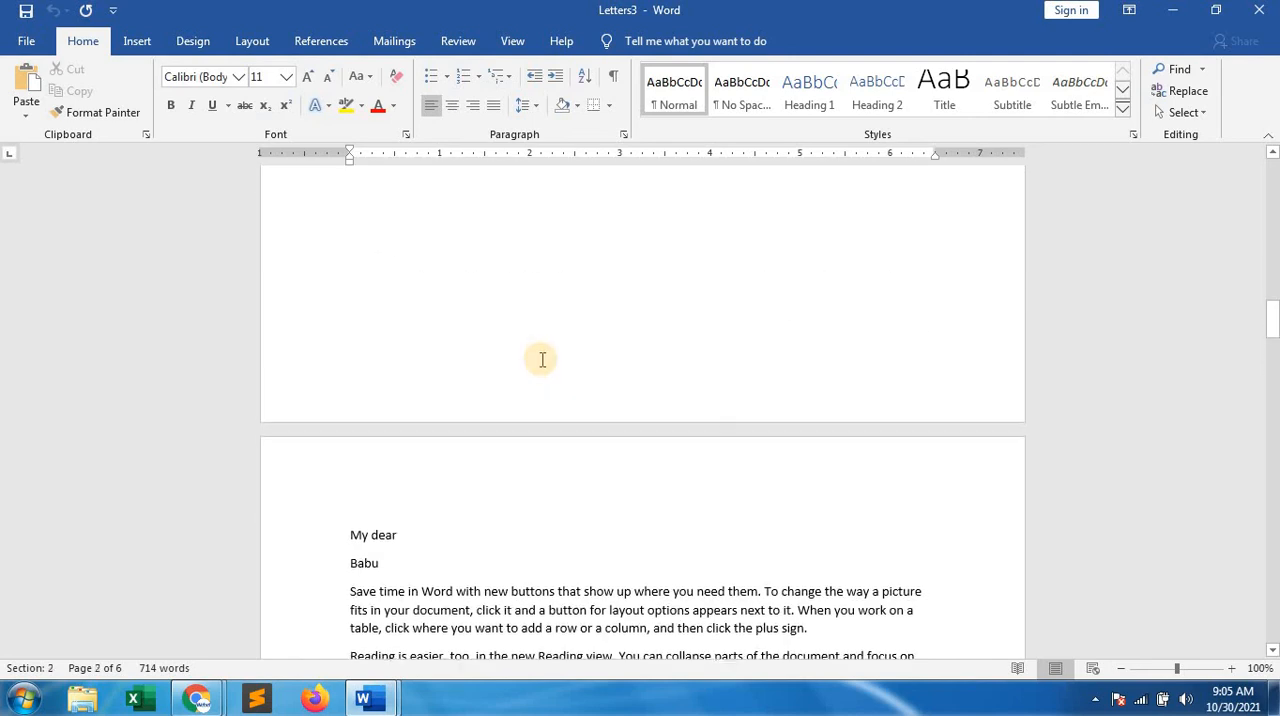
scroll(542, 364, "up", 15)
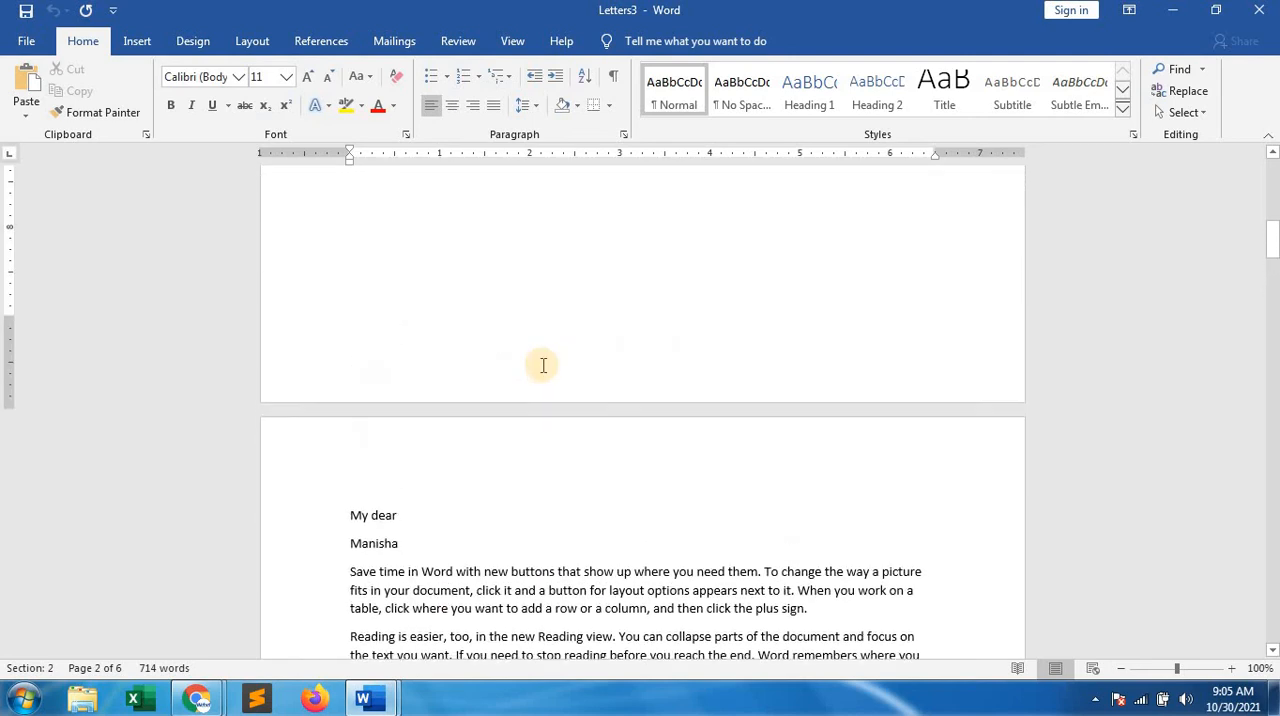
scroll(542, 365, "up", 5)
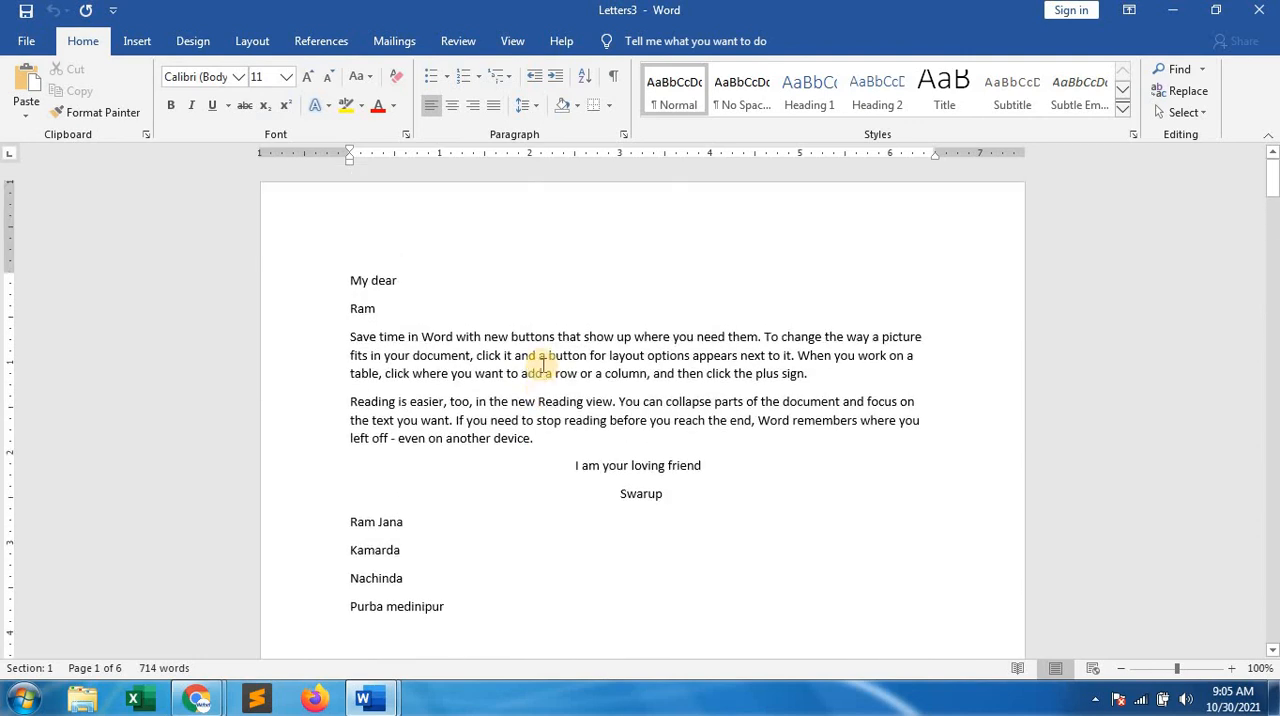